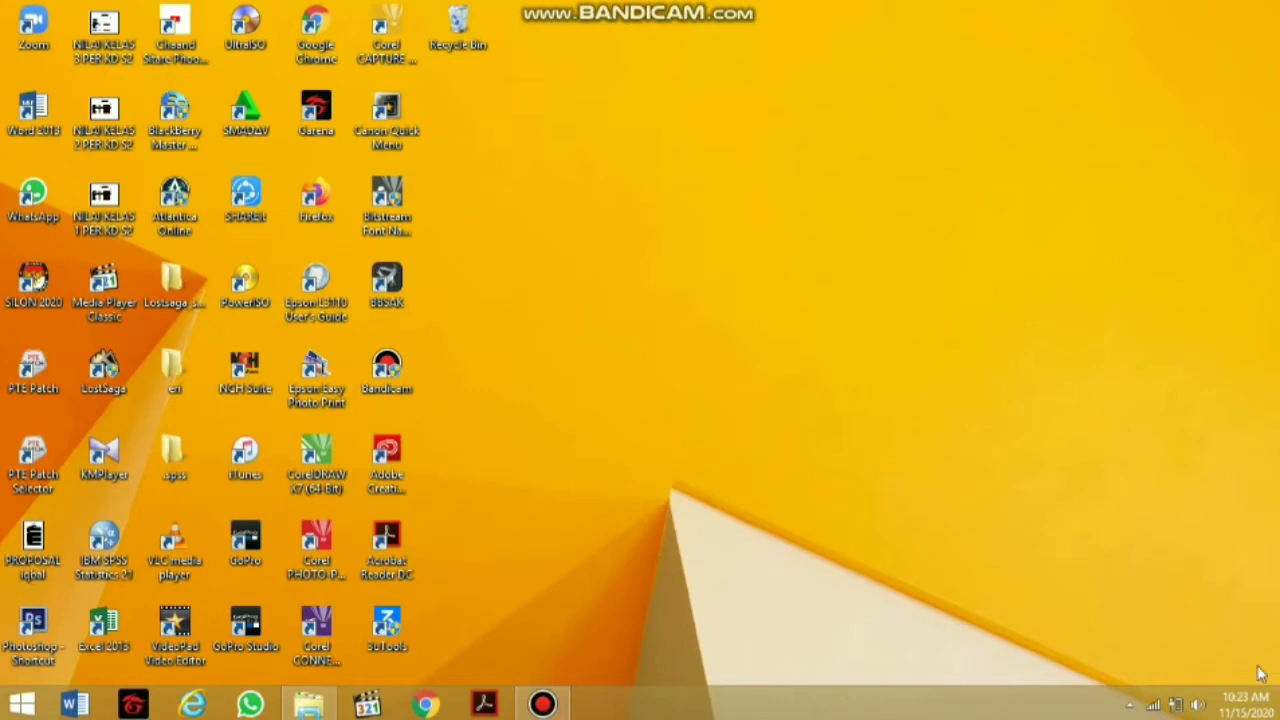
Search Windows 8 for 'acc' and launch Access 2013
mouse_move(1262, 698)
mouse_move(1279, 719)
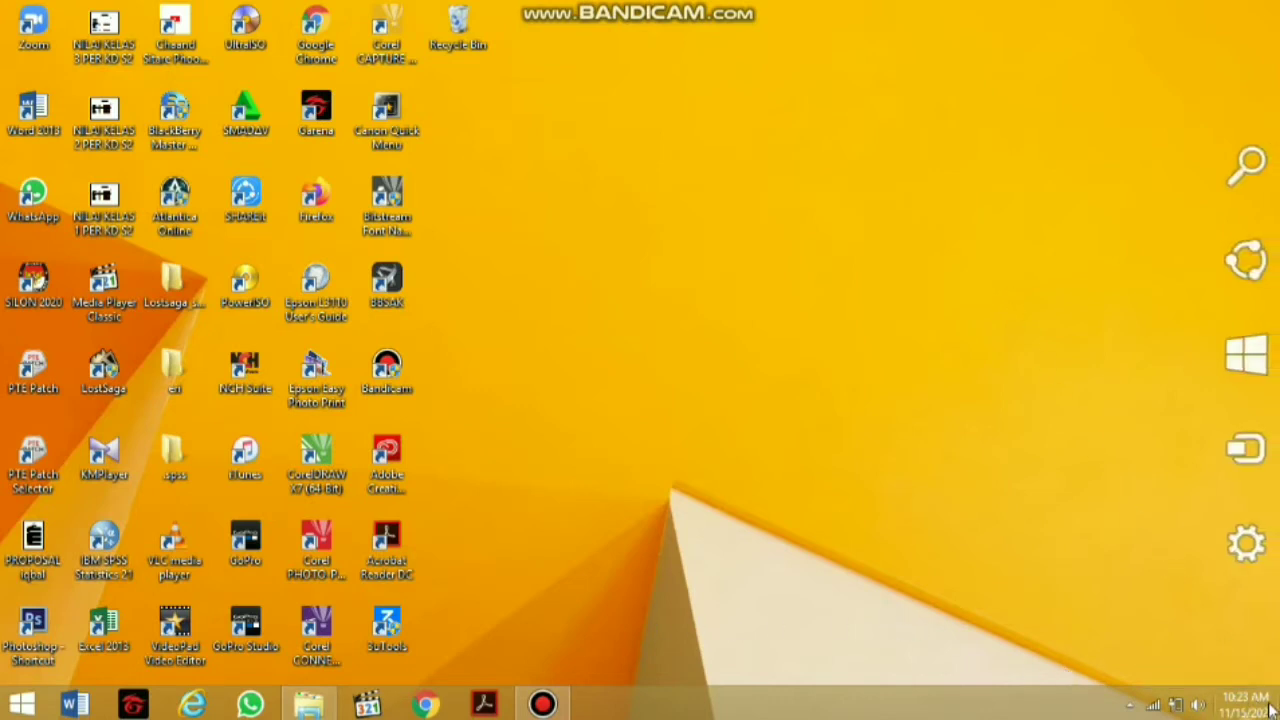
mouse_move(1277, 600)
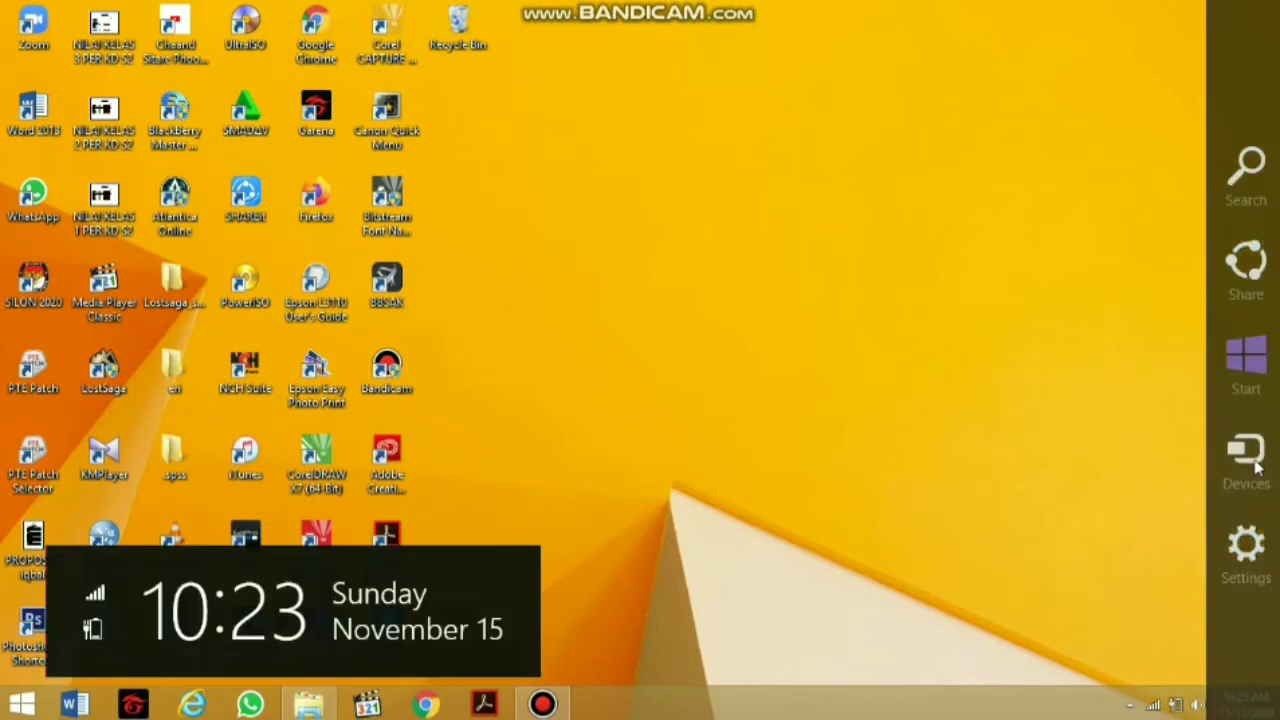
left_click(1231, 198)
type("a")
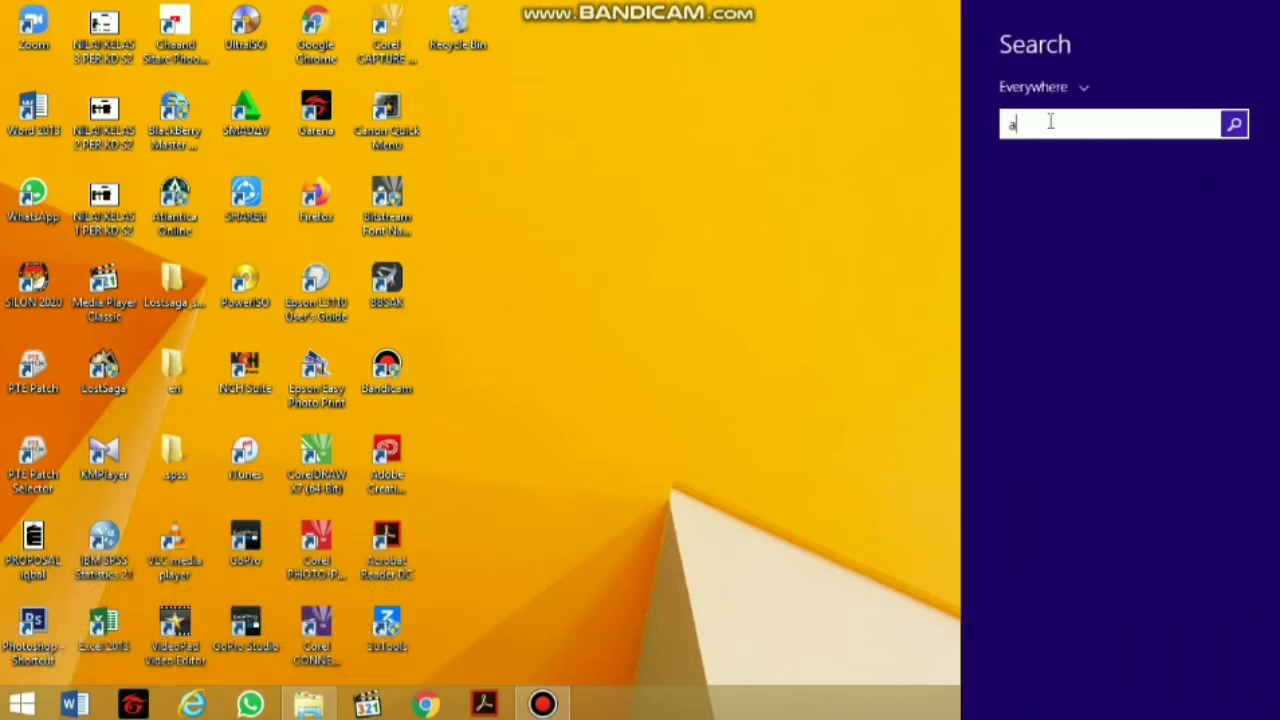
type("ccess 2013")
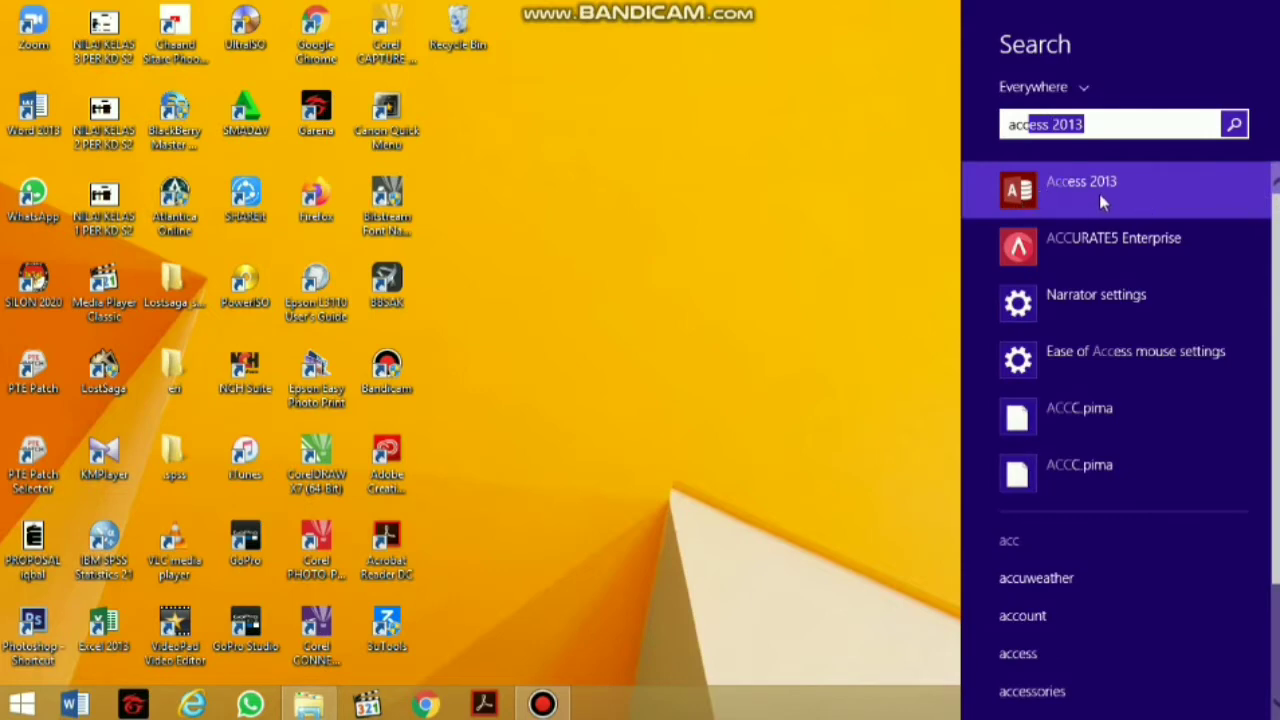
left_click(1040, 186)
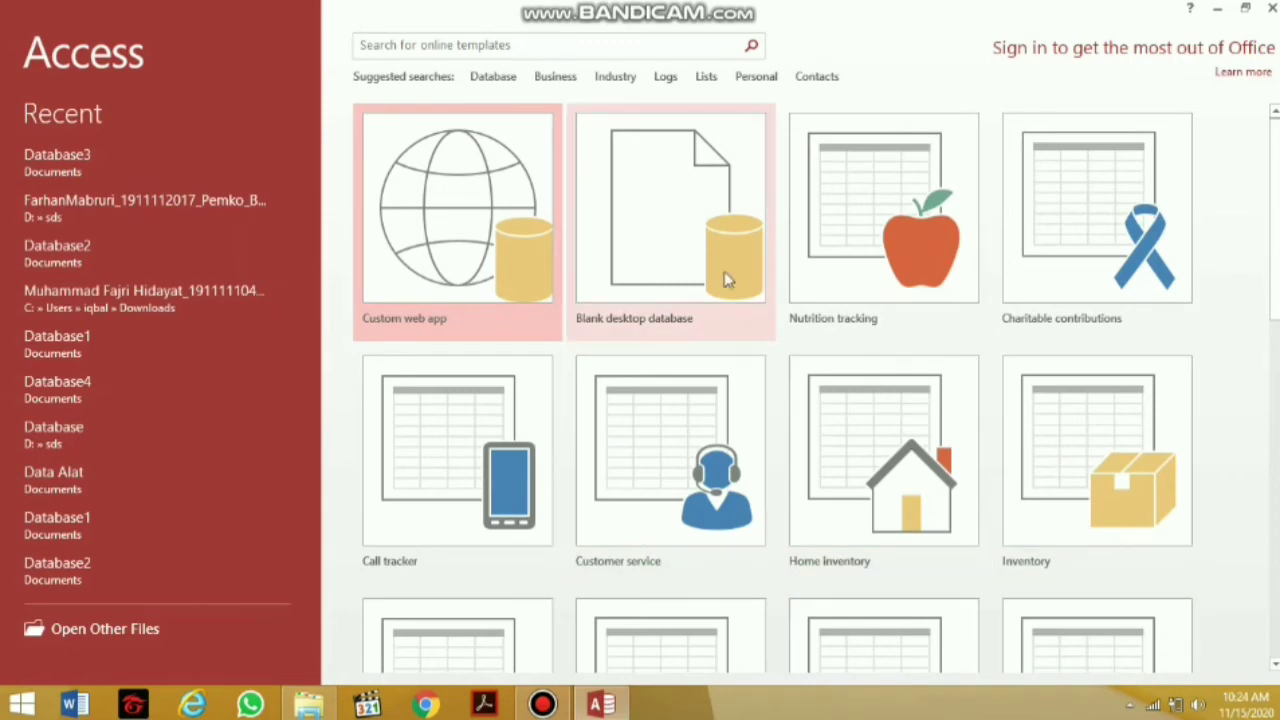
Create a blank desktop database with the default name Database4
left_click(695, 218)
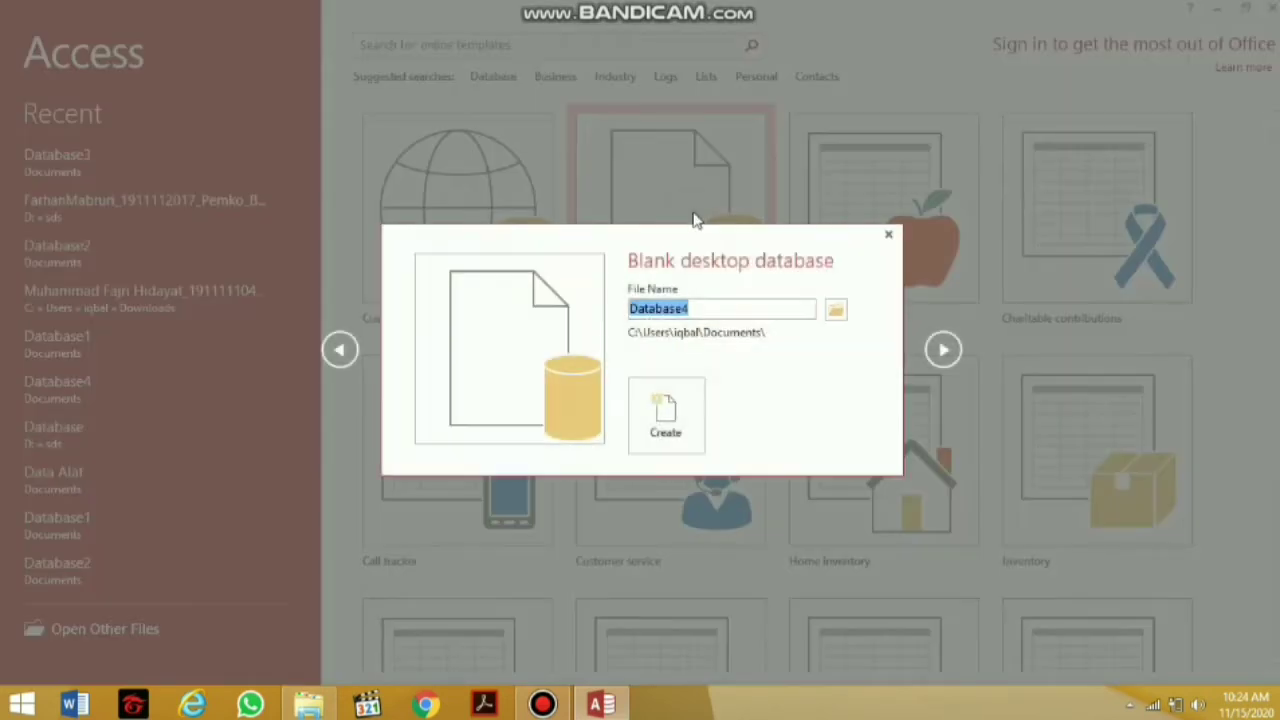
left_click(675, 432)
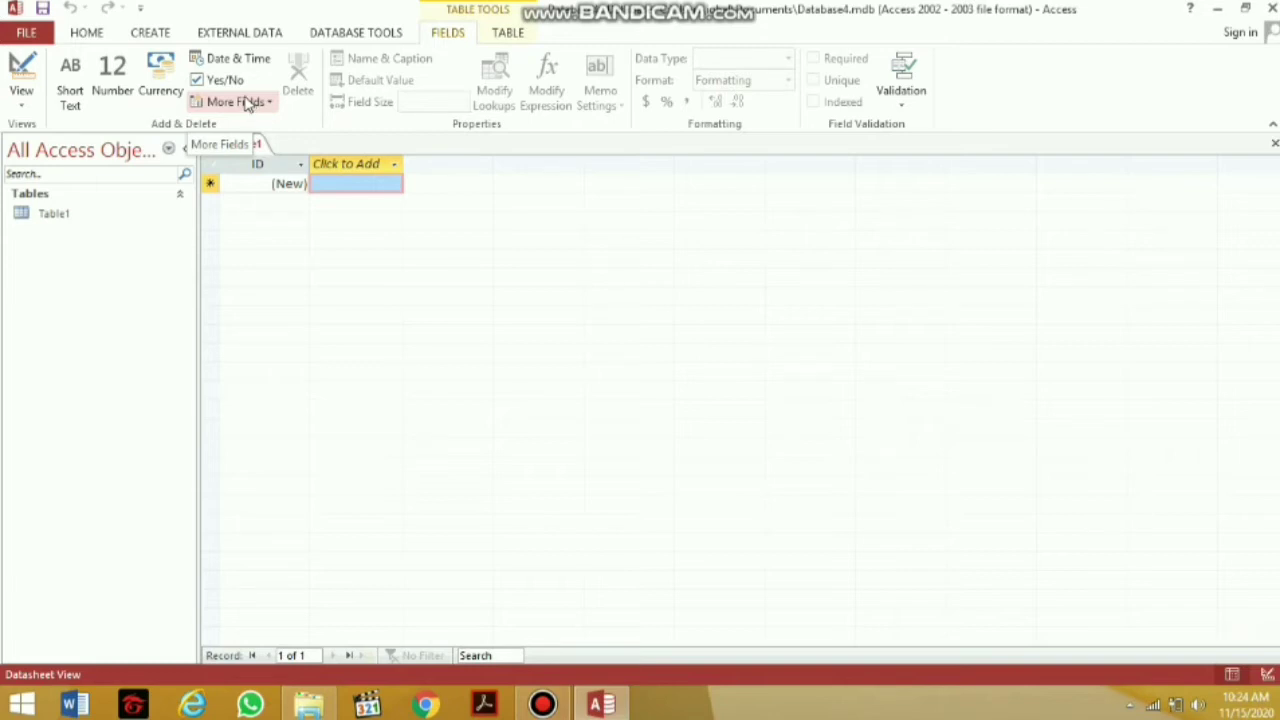
Switch Table1 to Design View, saving it as Data_Peminjam
left_click(24, 95)
left_click(69, 187)
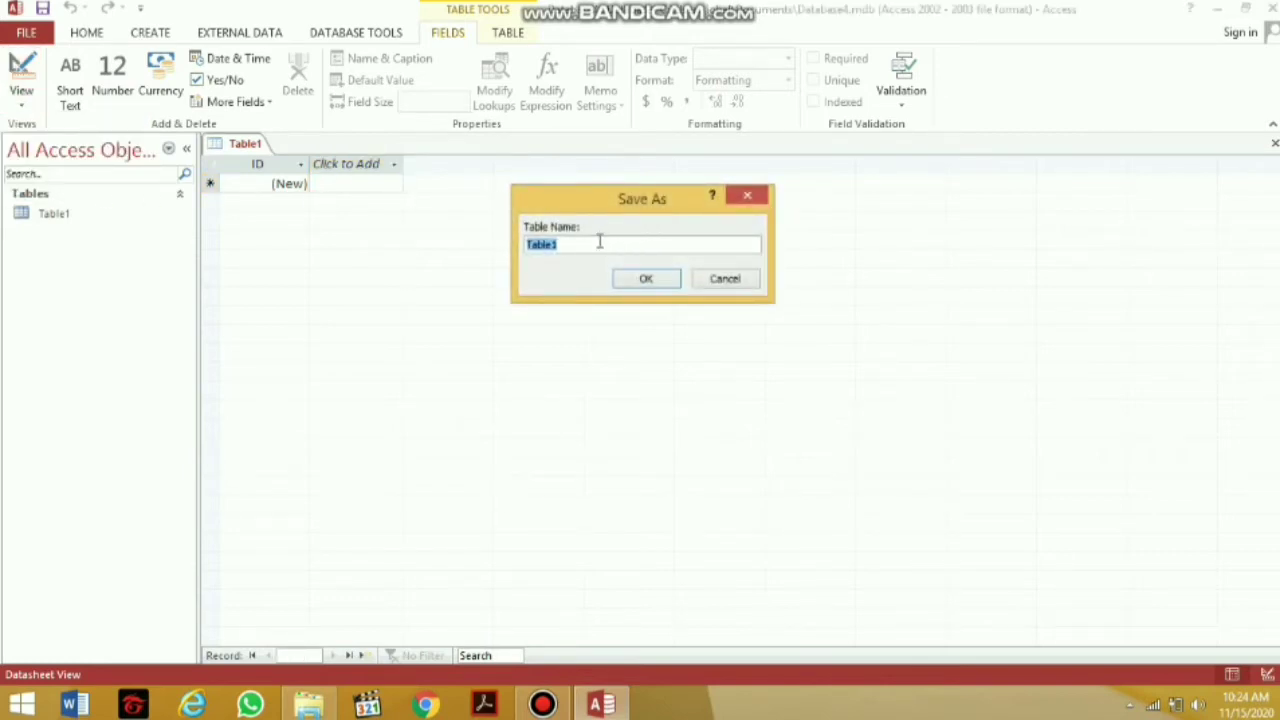
type("Data_Peminjam")
left_click(555, 246)
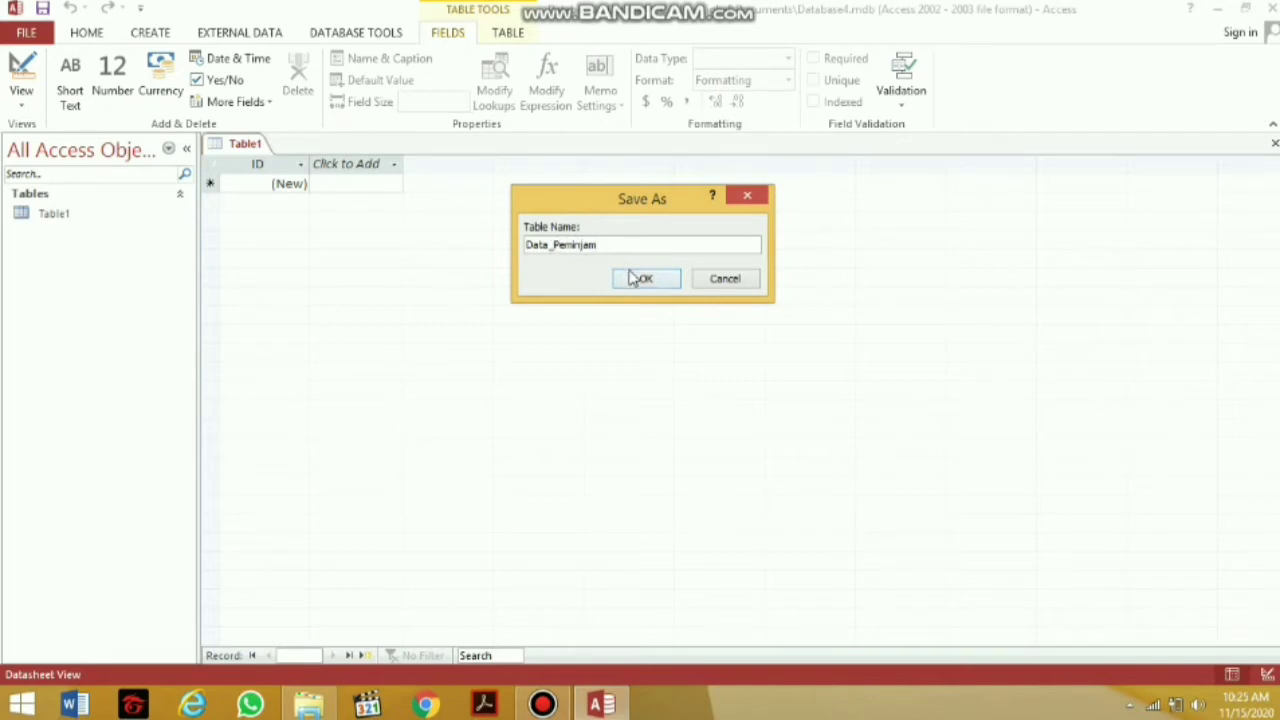
left_click(643, 280)
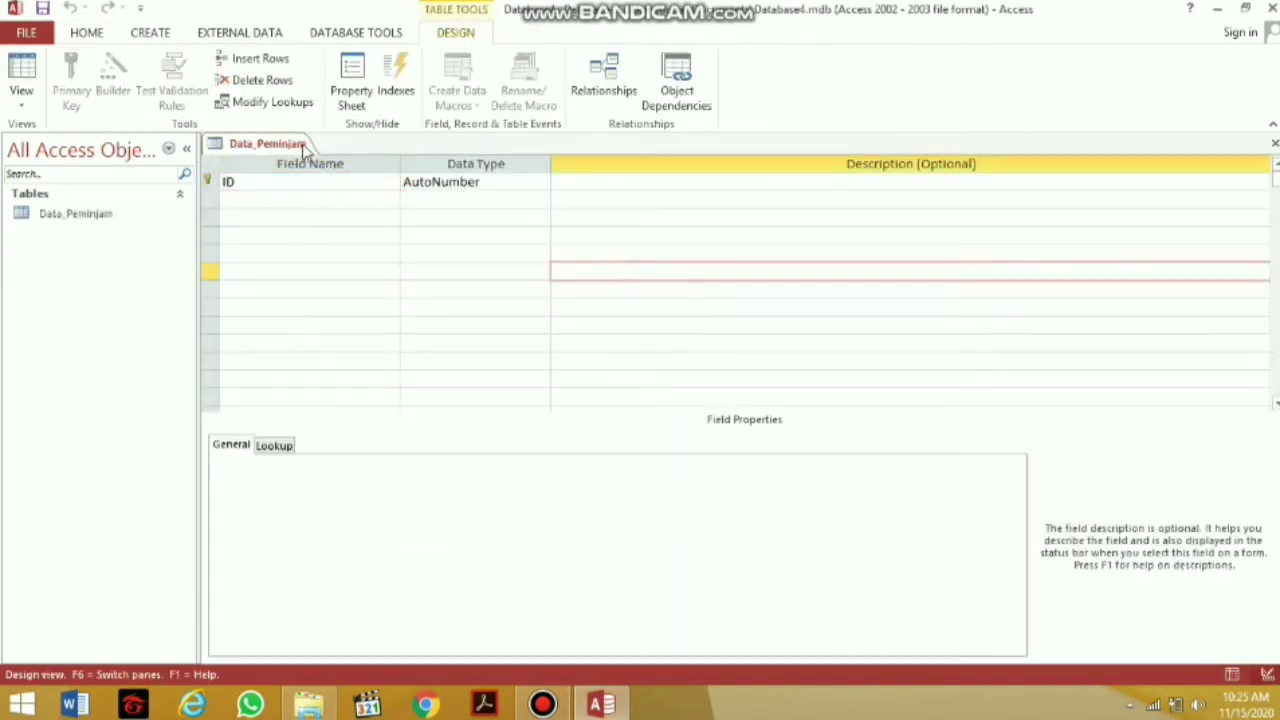
Rename the ID field to Nama_Peminjam and add a Nama_Motor field
left_click(368, 230)
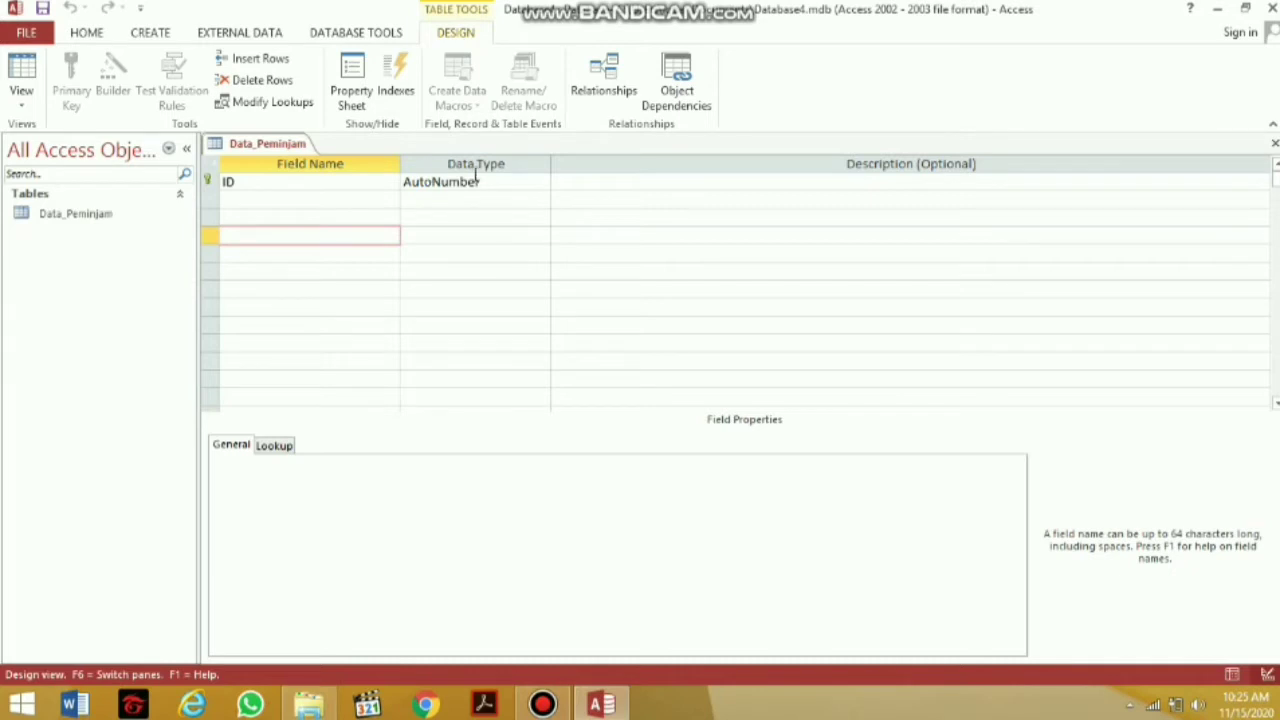
left_click(297, 180)
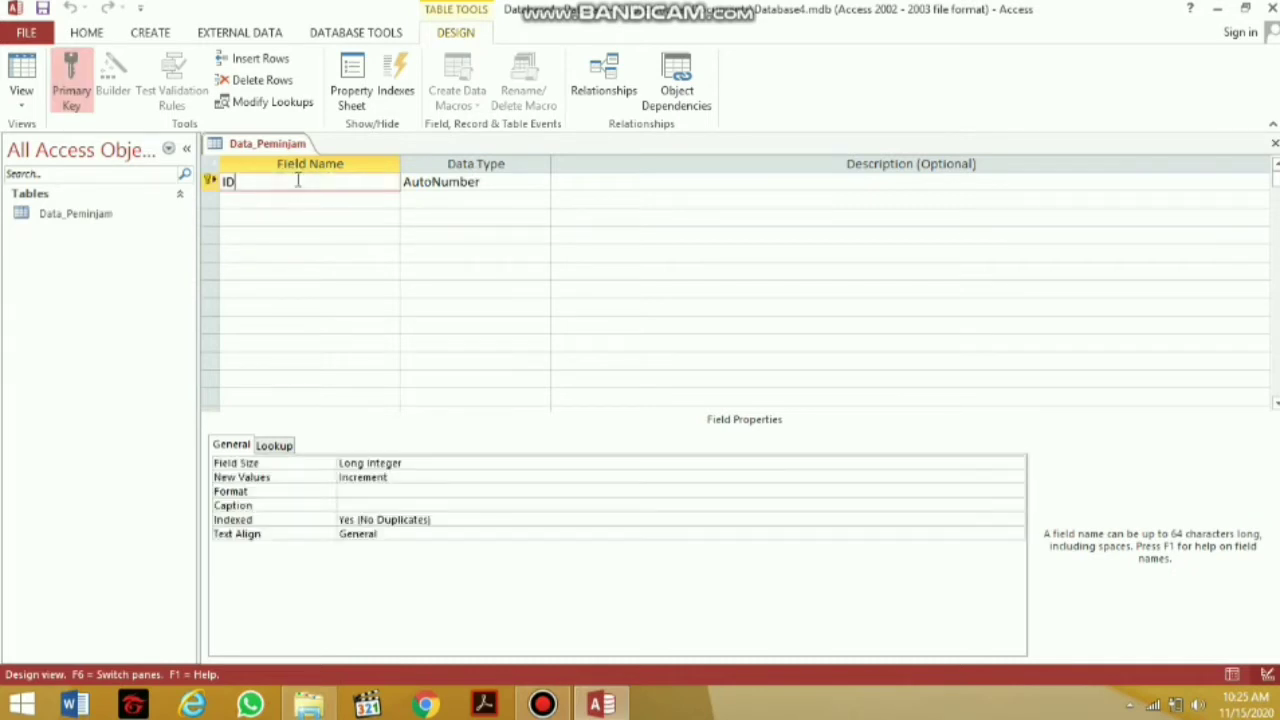
key("BackSpace")
key("BackSpace")
type("Nama_")
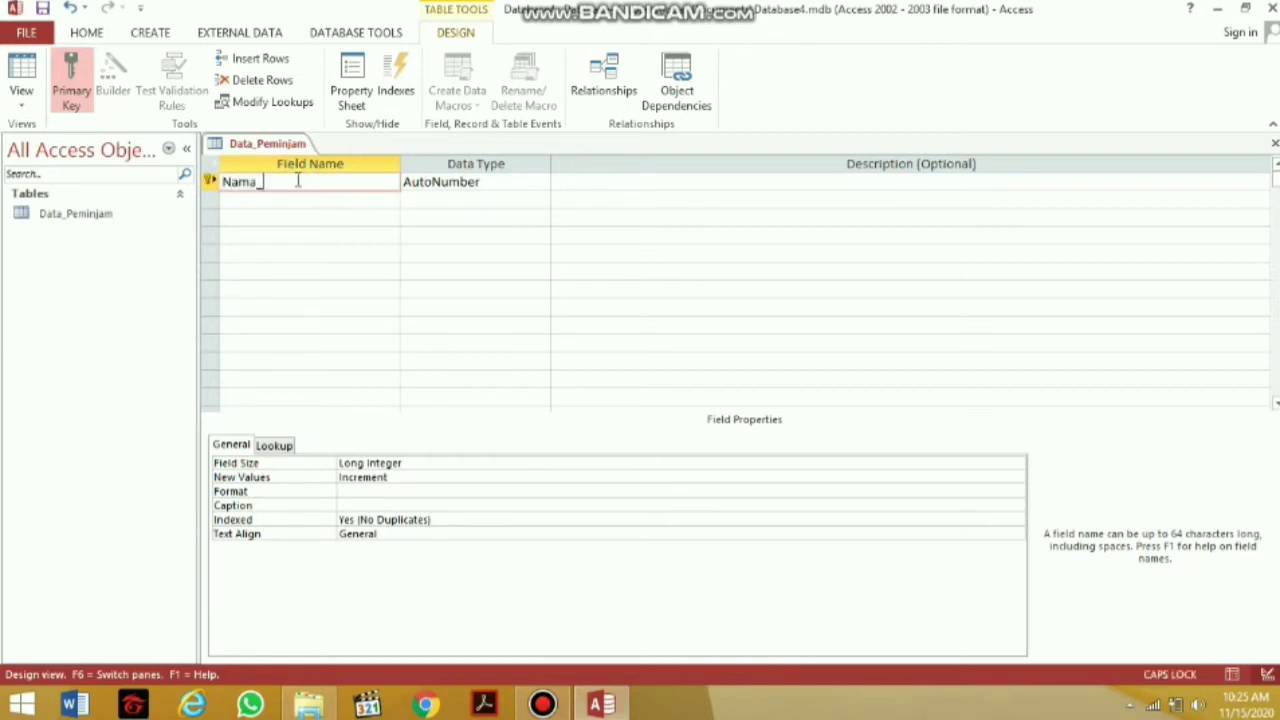
type("Peminjam")
left_click(293, 198)
type("N")
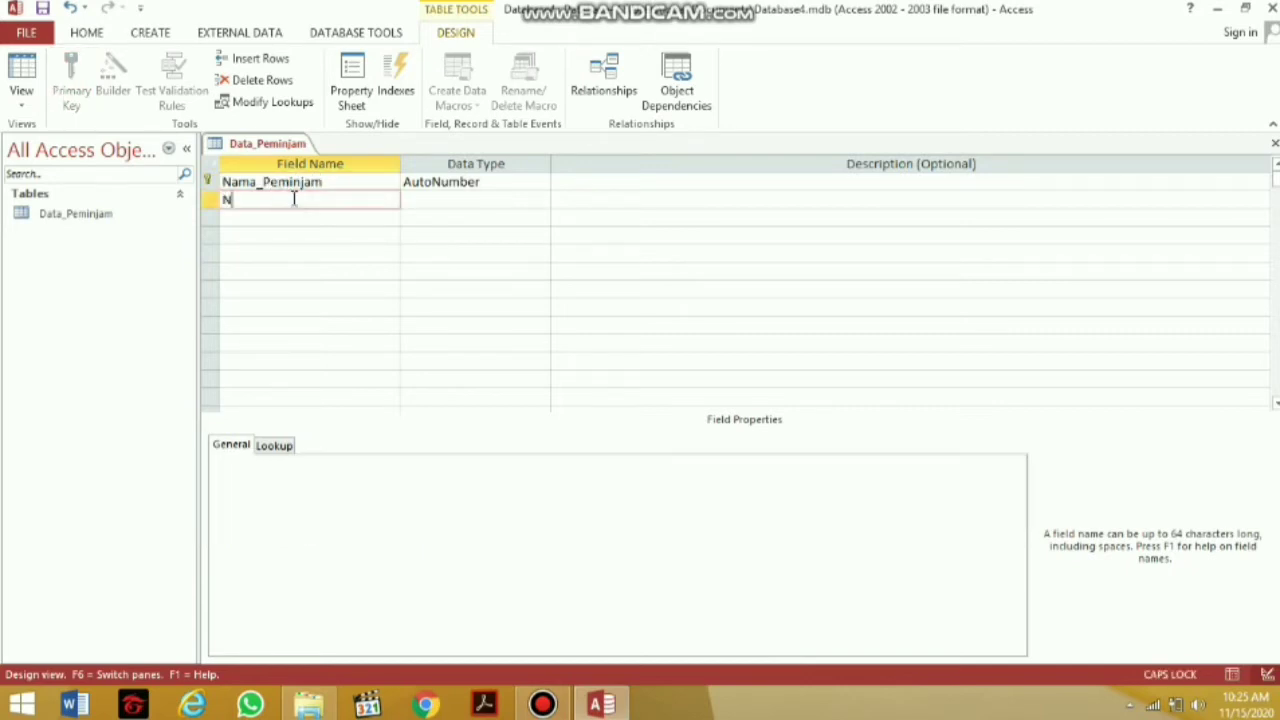
type("ama_")
key("Caps_Lock")
type("M")
key("Caps_Lock")
type("otor")
Add the fields Nomor_Hp and Alamat below Nama_Motor
left_click(287, 216)
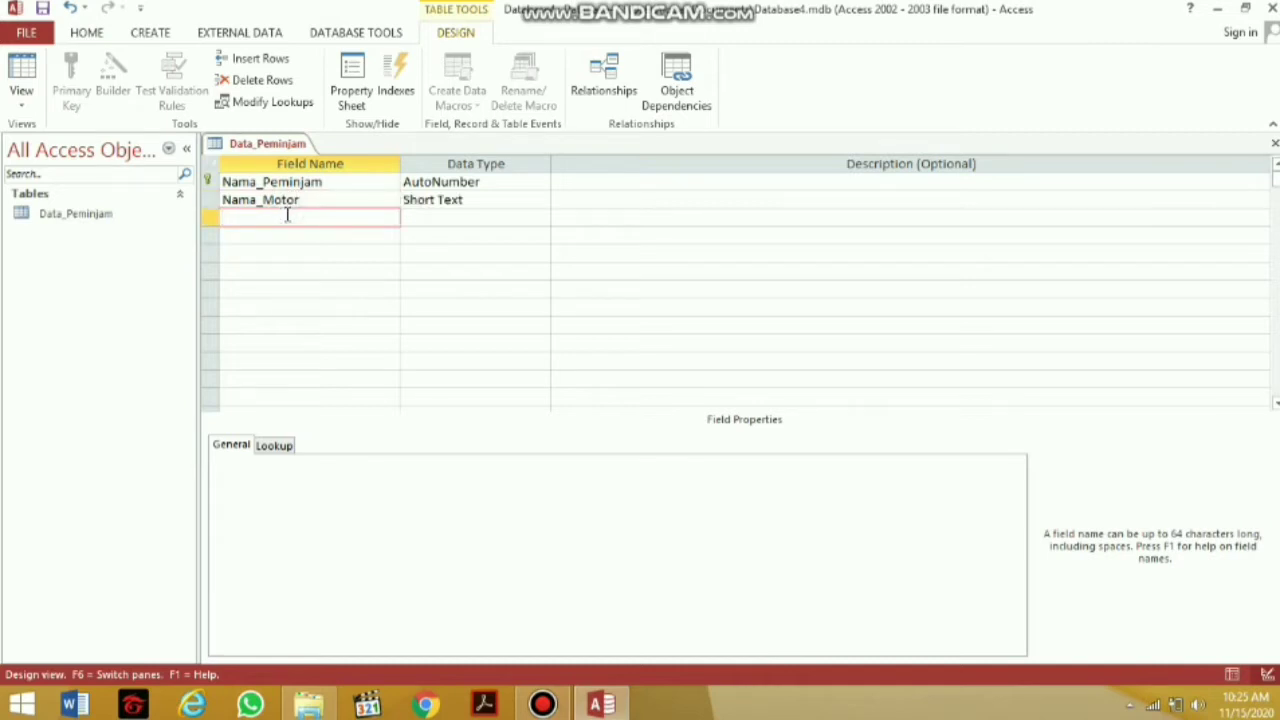
key("Caps_Lock")
type("N")
key("Caps_Lock")
type("omor_")
key("Caps_Lock")
type("H")
key("Caps_Lock")
type("p")
left_click(284, 235)
key("Caps_Lock")
type("A")
key("Caps_Lock")
type("lamat")
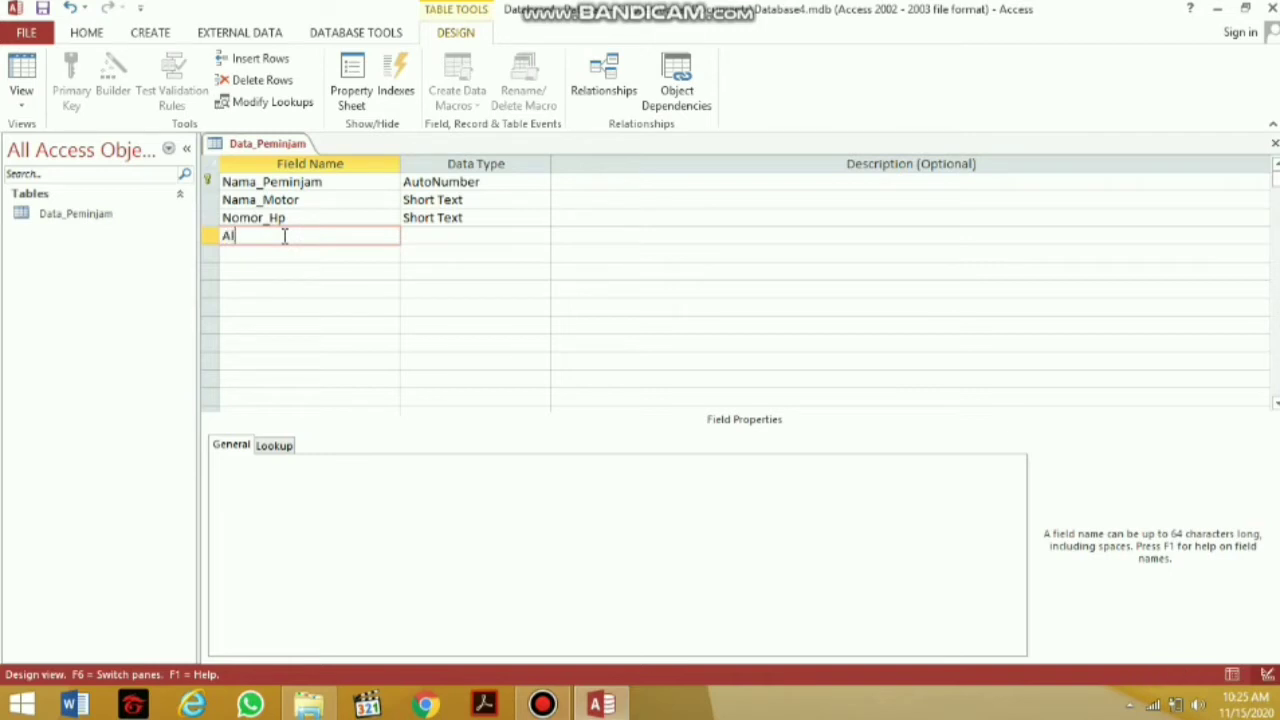
left_click(406, 306)
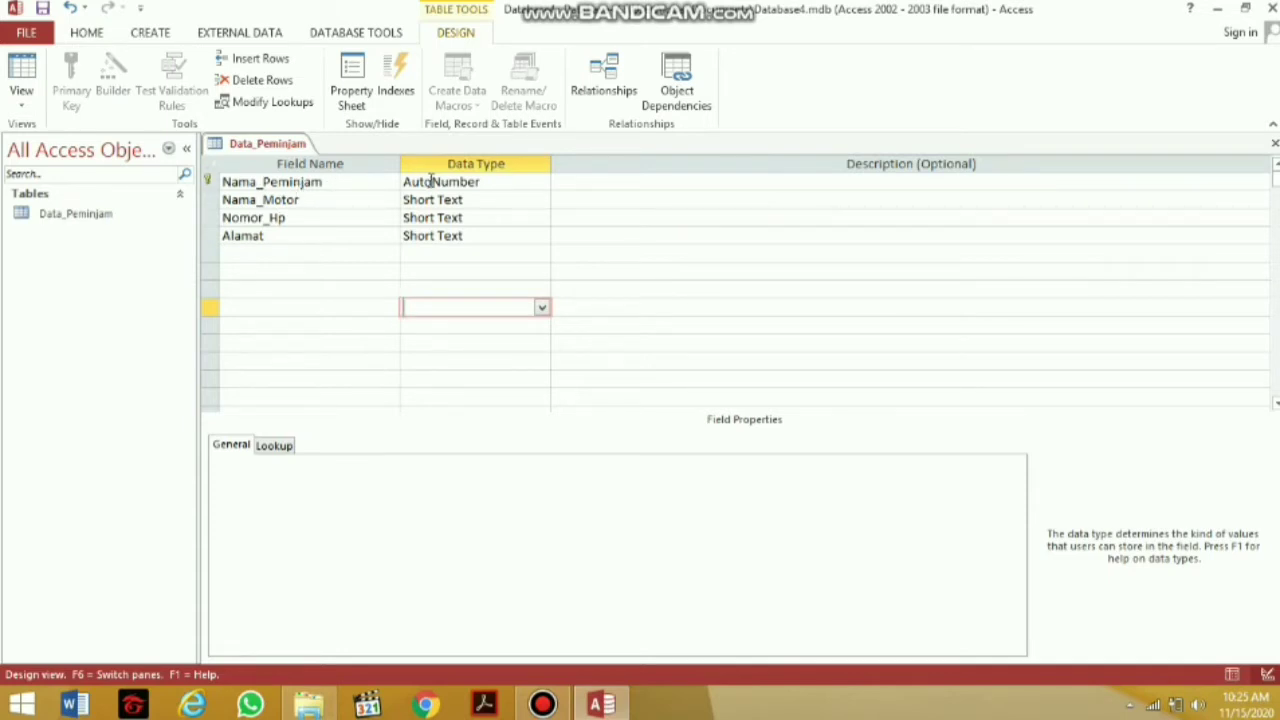
Change Nama_Peminjam's data type to Short Text
left_click(530, 184)
left_click(541, 182)
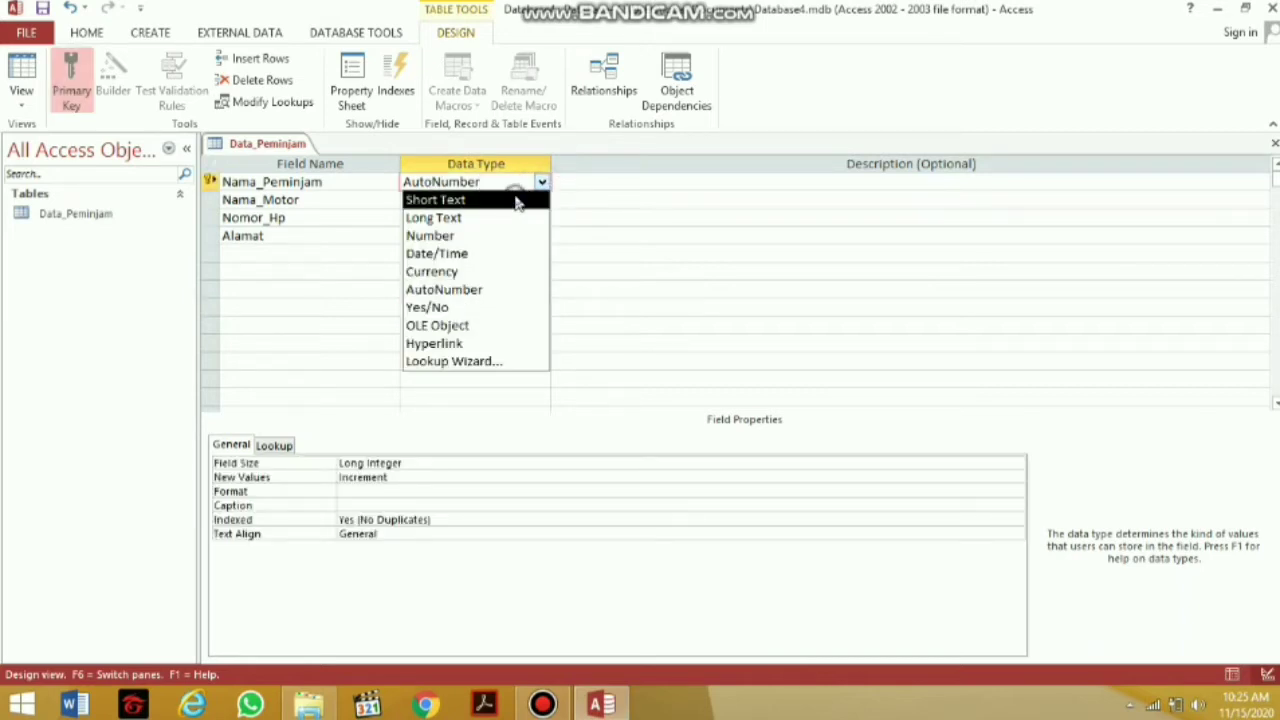
left_click(517, 201)
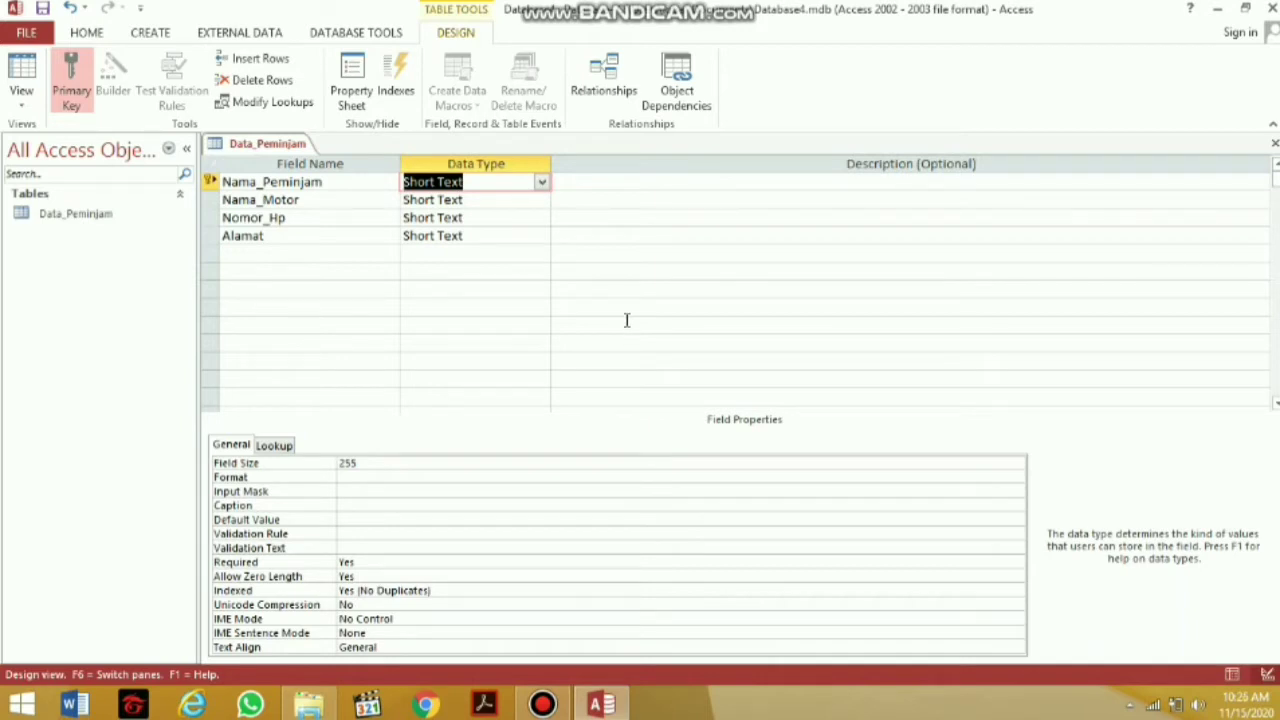
Switch Data_Peminjam to Datasheet View, saving the table when prompted
left_click(22, 98)
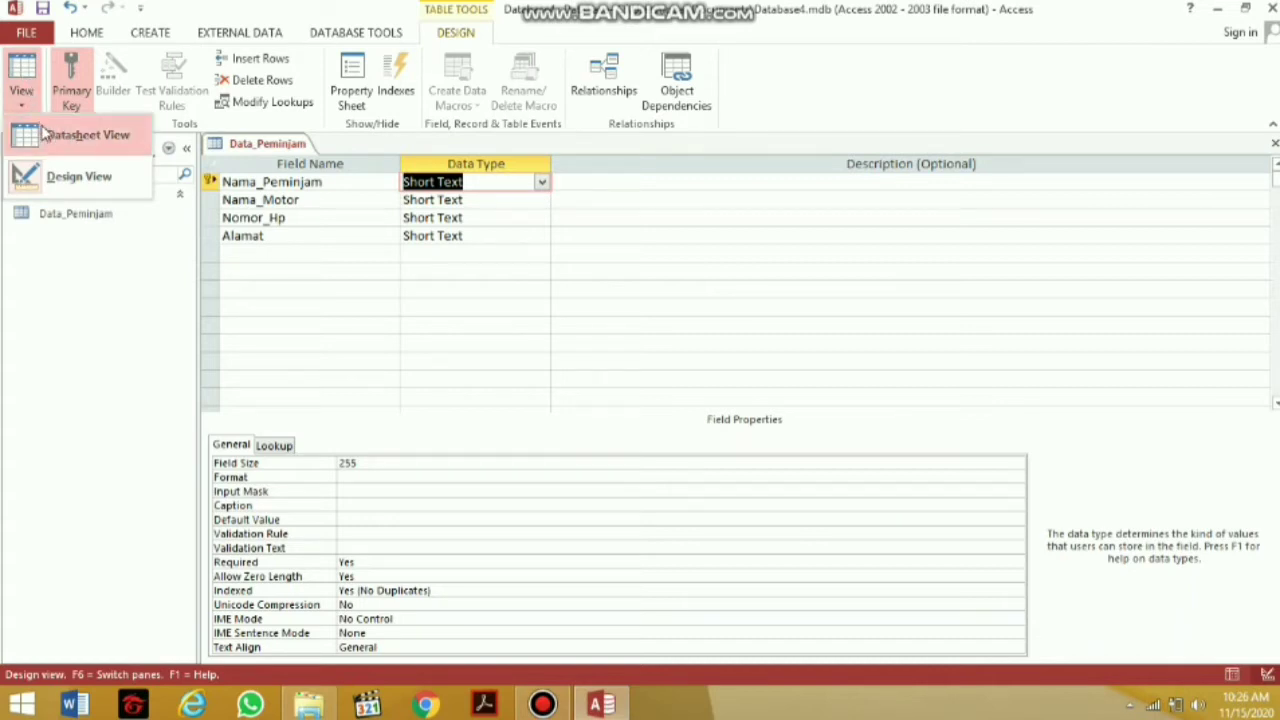
left_click(45, 133)
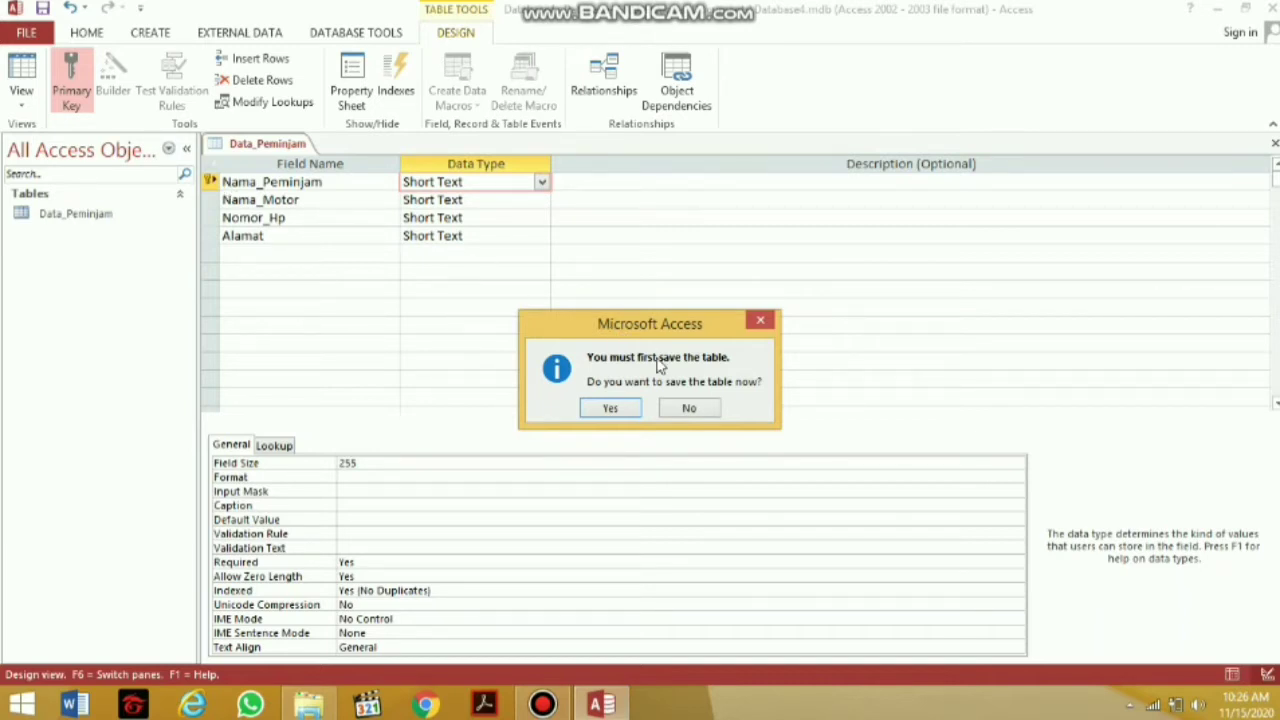
left_click(617, 408)
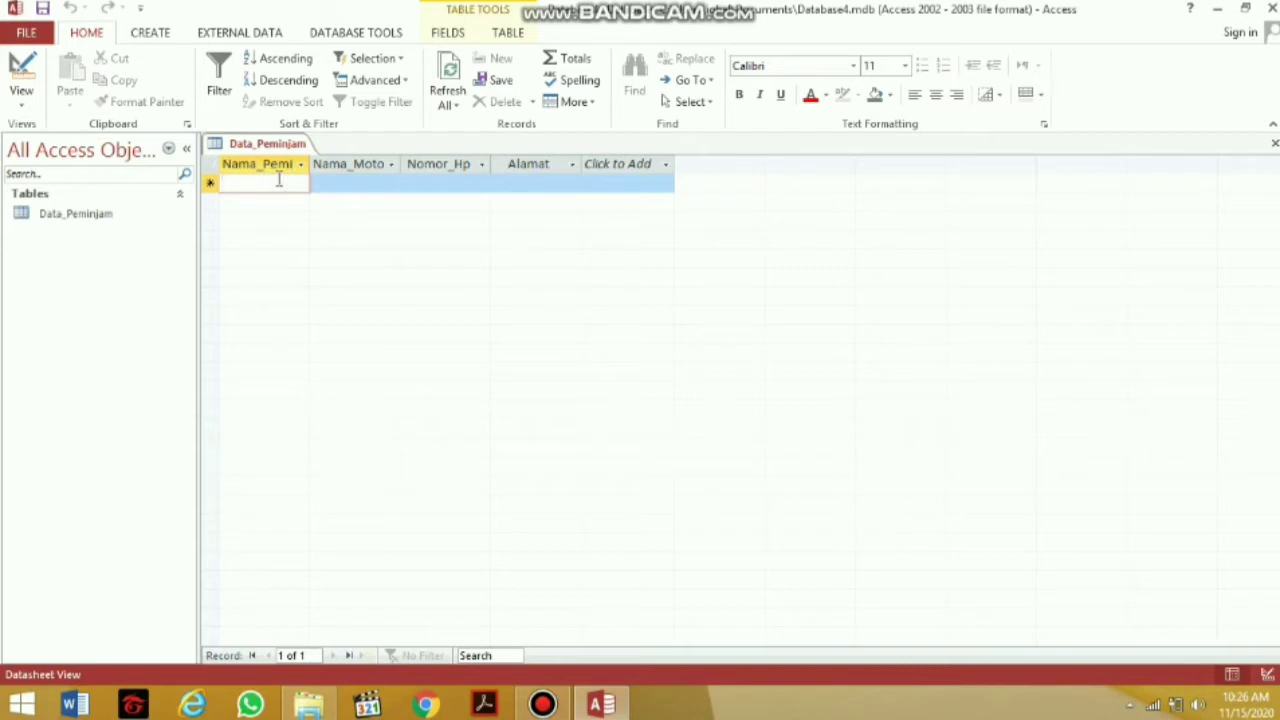
Enter the first borrower record: the borrower's name, motorcycle R15, phone number and address
key("Caps_Lock")
type("F")
key("Caps_Lock")
type("arhan")
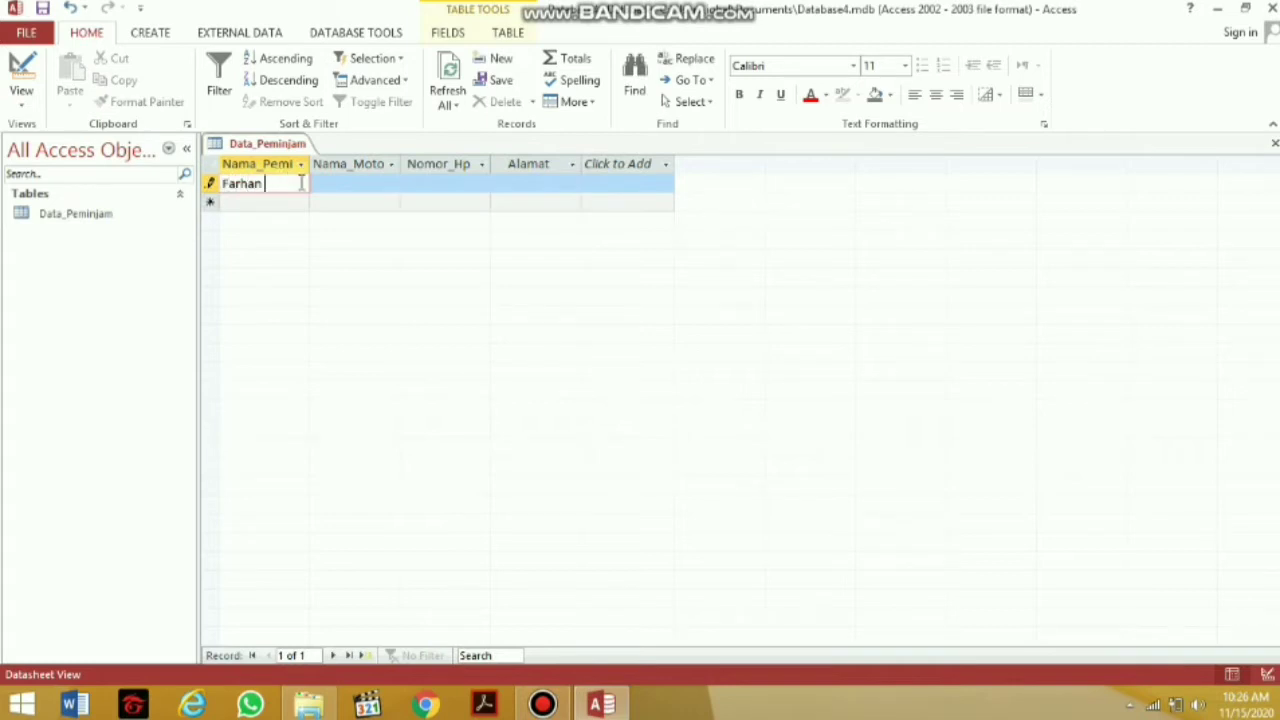
key("Caps_Lock")
type("M")
key("Caps_Lock")
type("ab")
key("BackSpace")
key("BackSpace")
key("BackSpace")
key("BackSpace")
left_click(328, 183)
key("Caps_Lock")
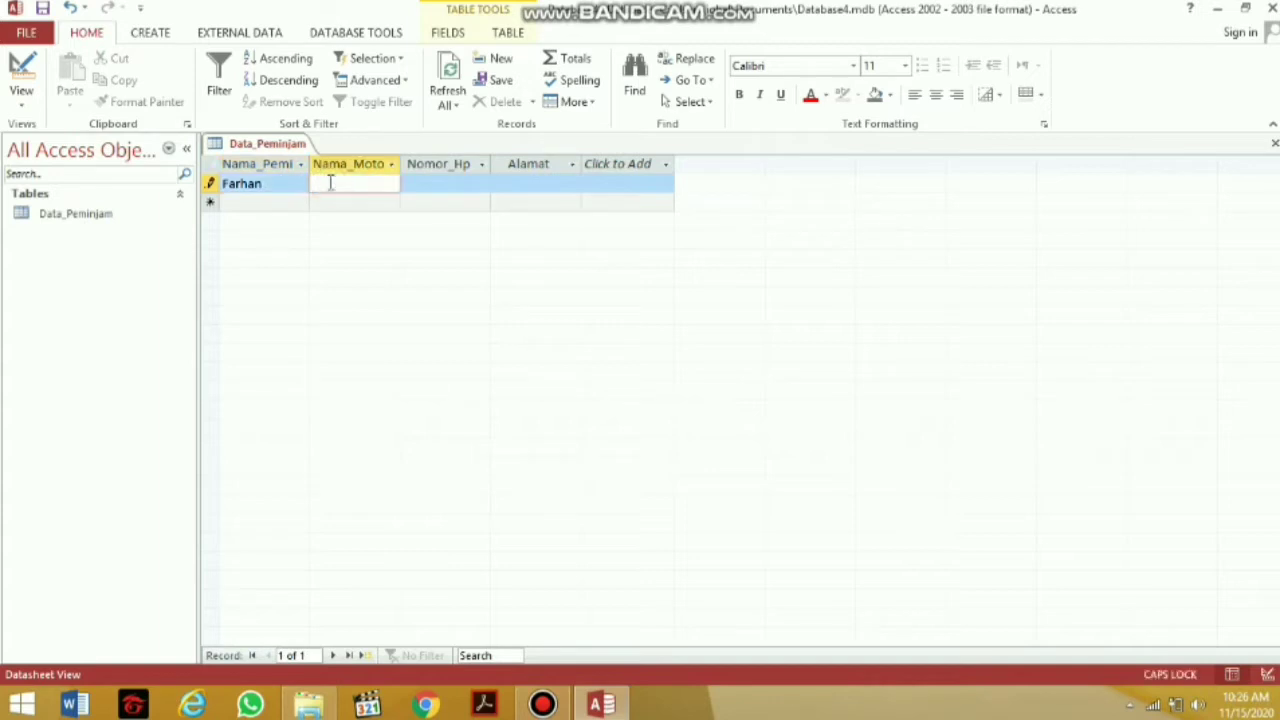
type("R")
key("Caps_Lock")
type("15")
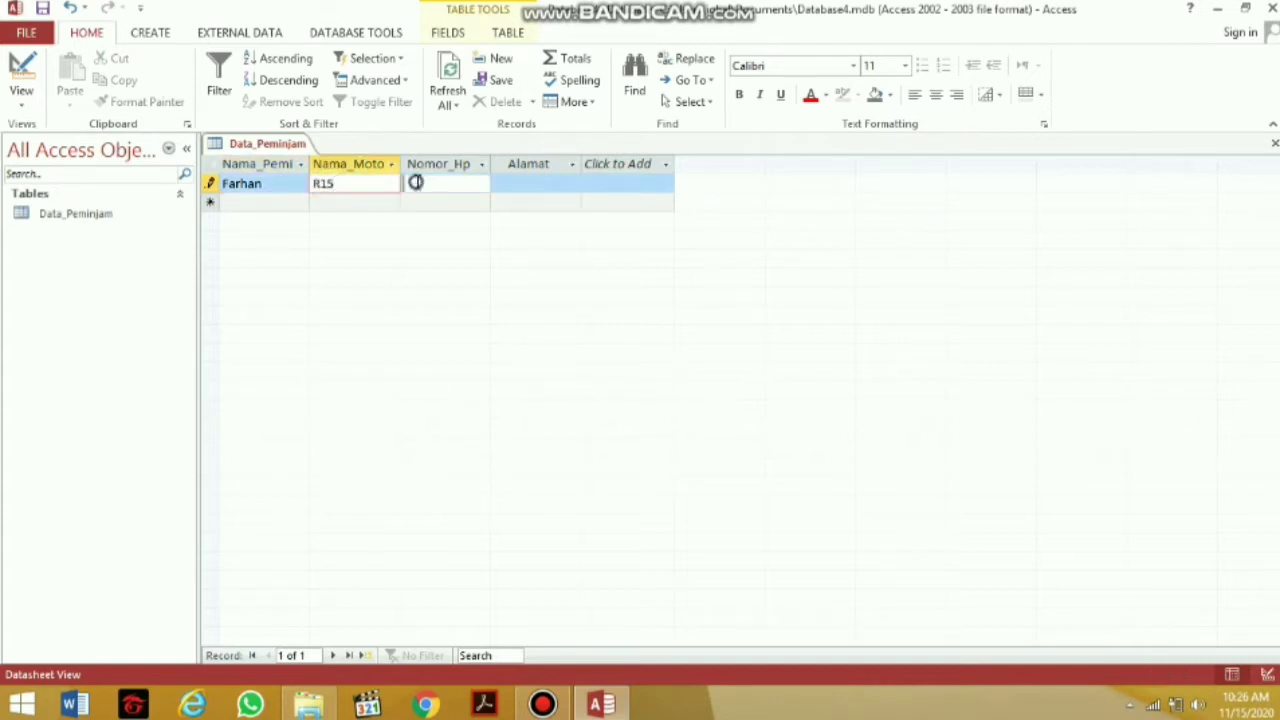
left_click(417, 183)
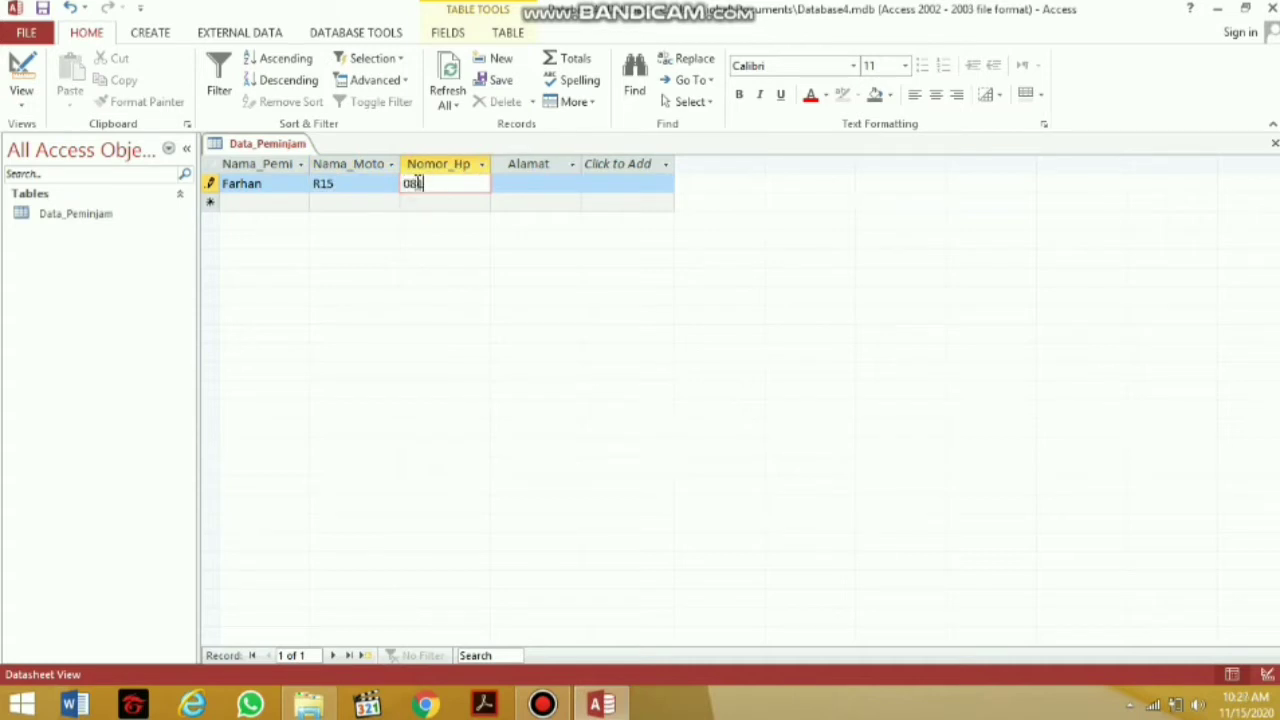
left_click(547, 184)
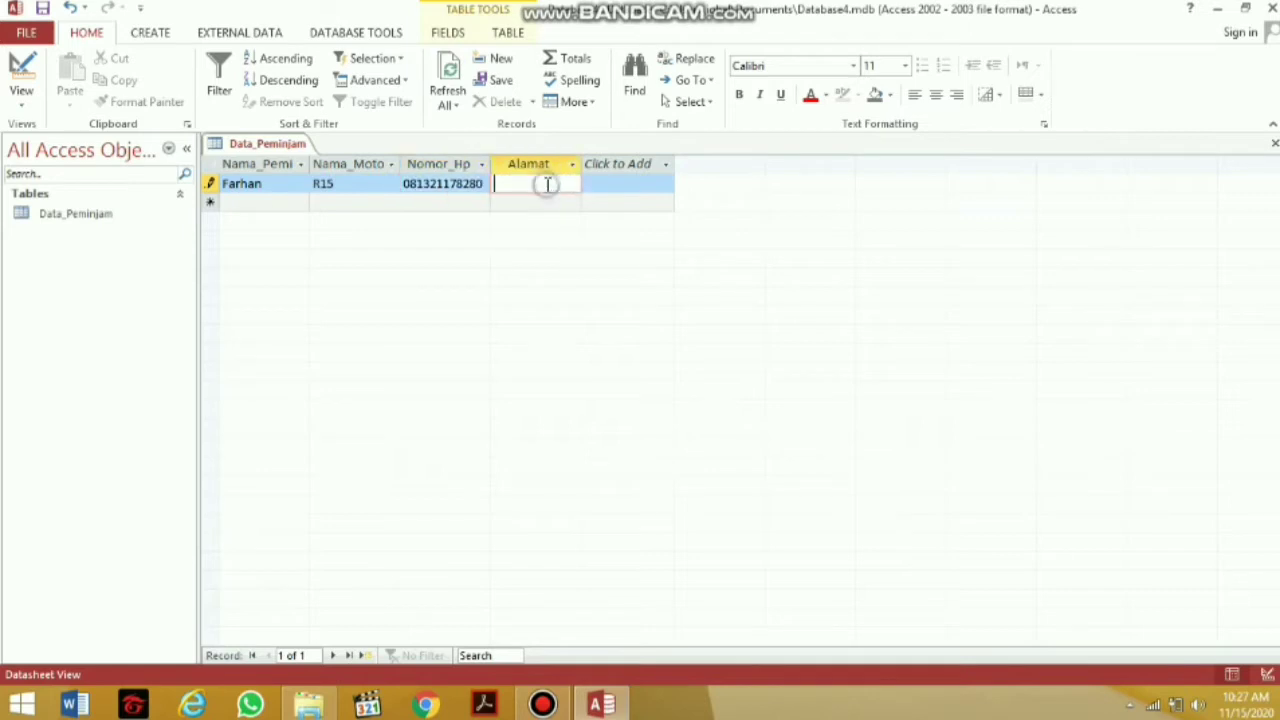
key("Caps_Lock")
type("A")
key("Caps_Lock")
type("lai Gelom")
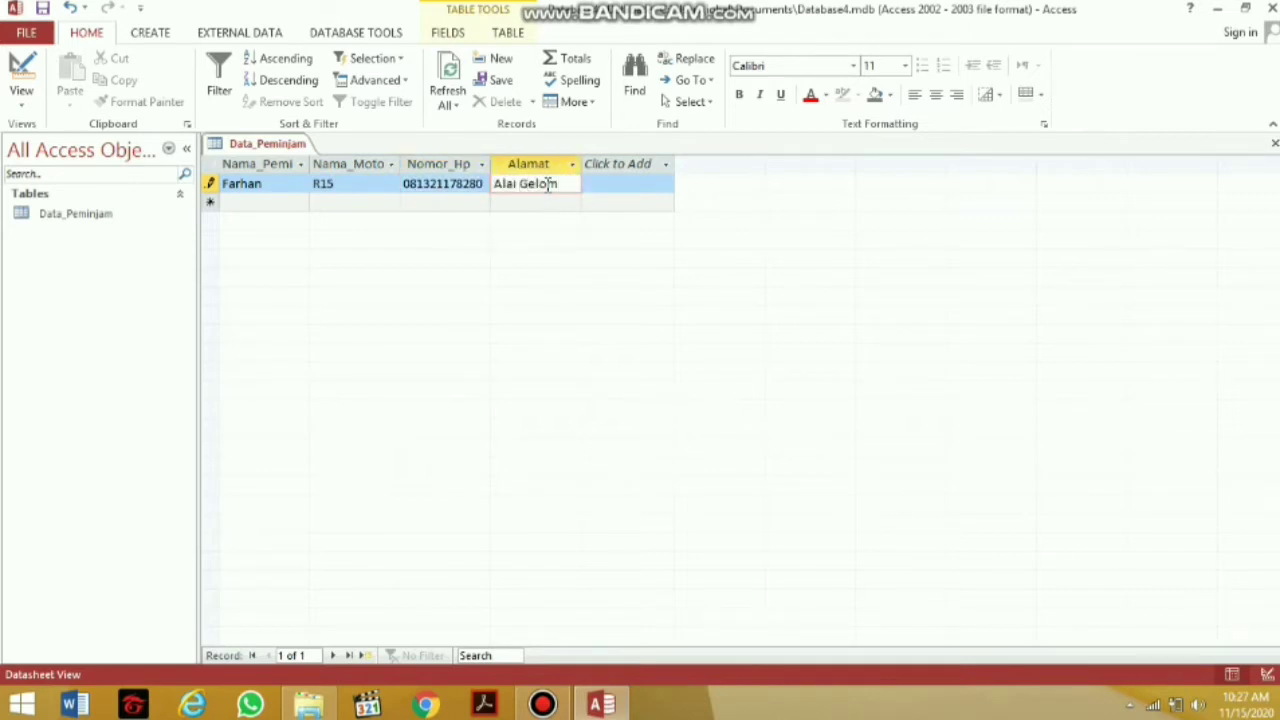
type("bang")
Start a second record with the borrower's name, motorcycle R25 and phone number
left_click(243, 204)
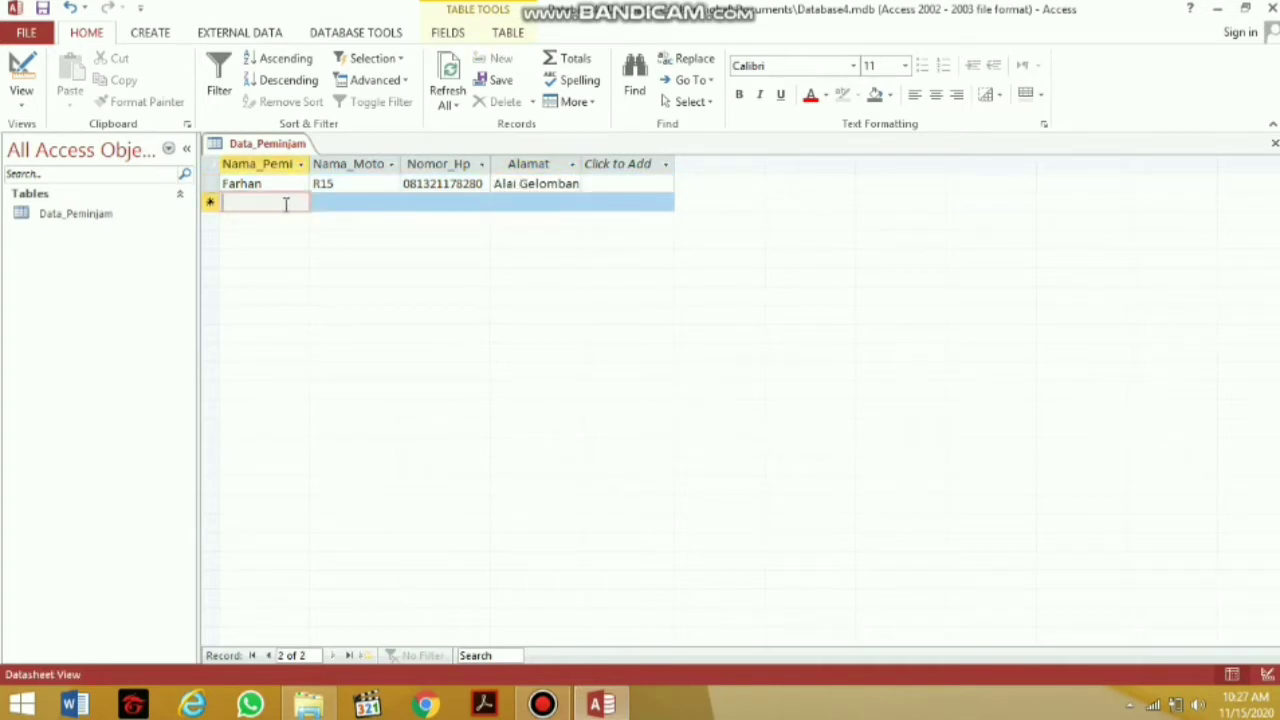
type("Iqbal")
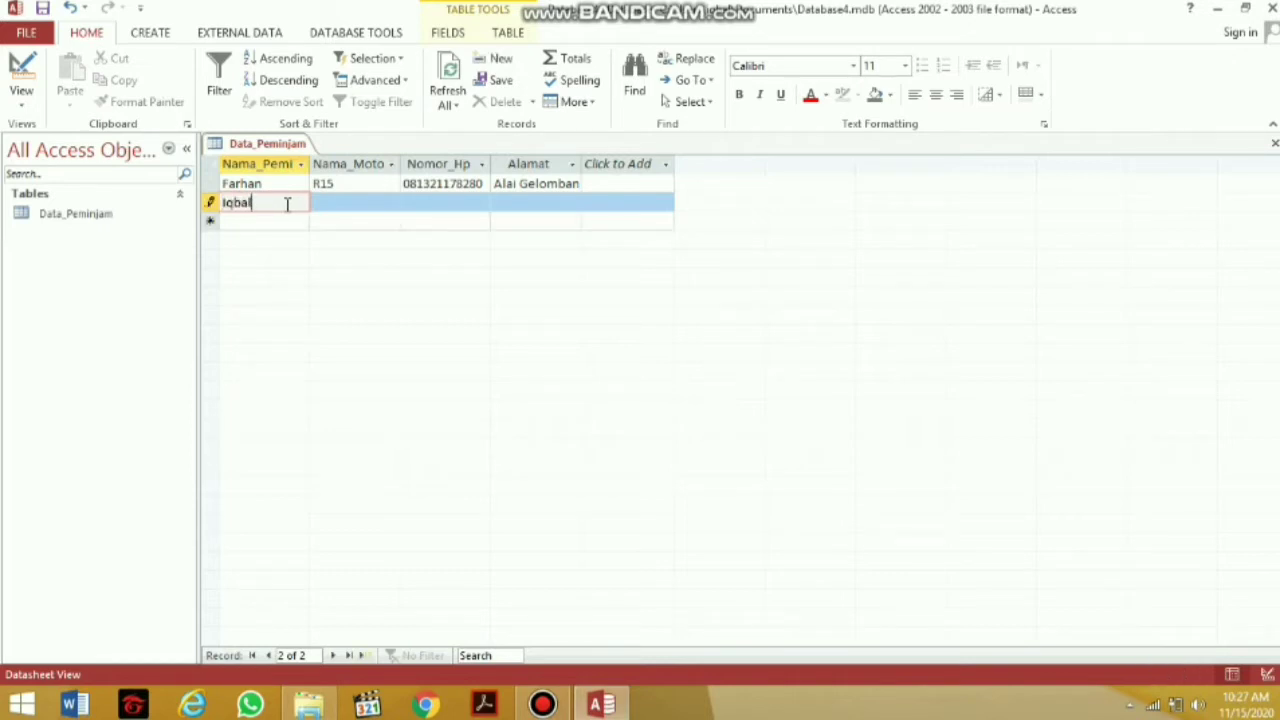
left_click(326, 206)
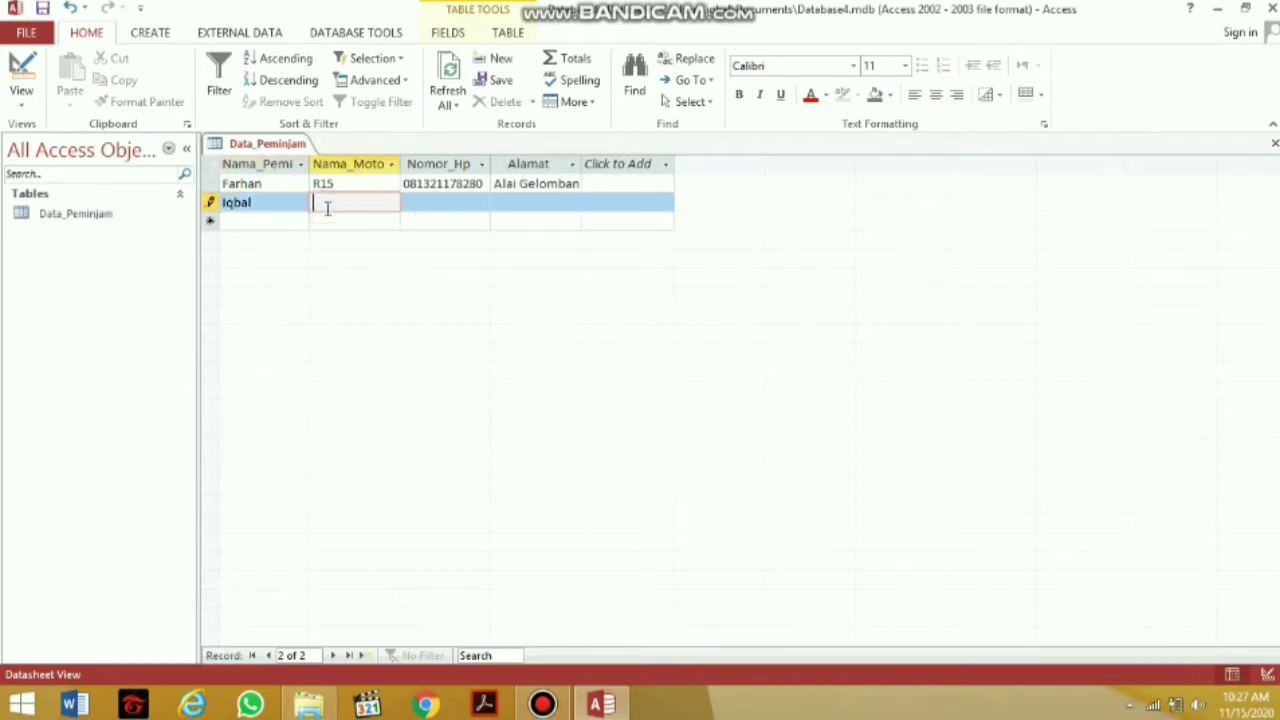
key("Caps_Lock")
type("R")
key("Caps_Lock")
type("25")
left_click(415, 206)
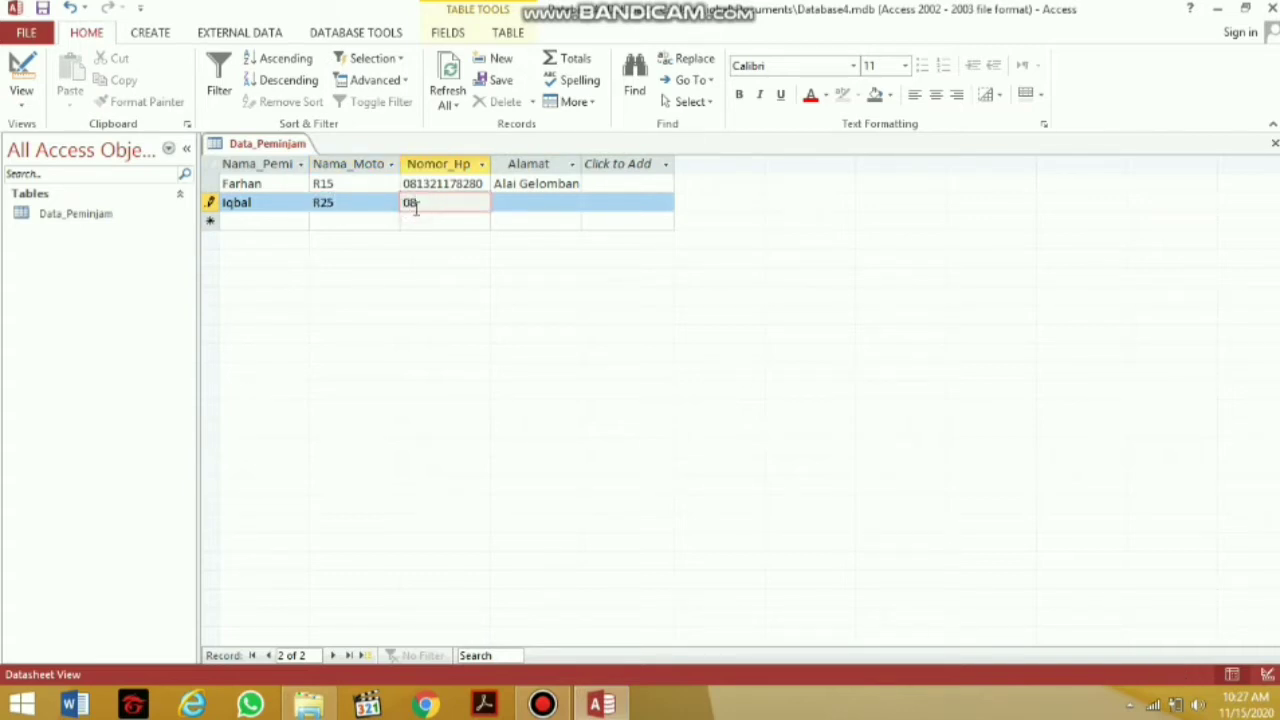
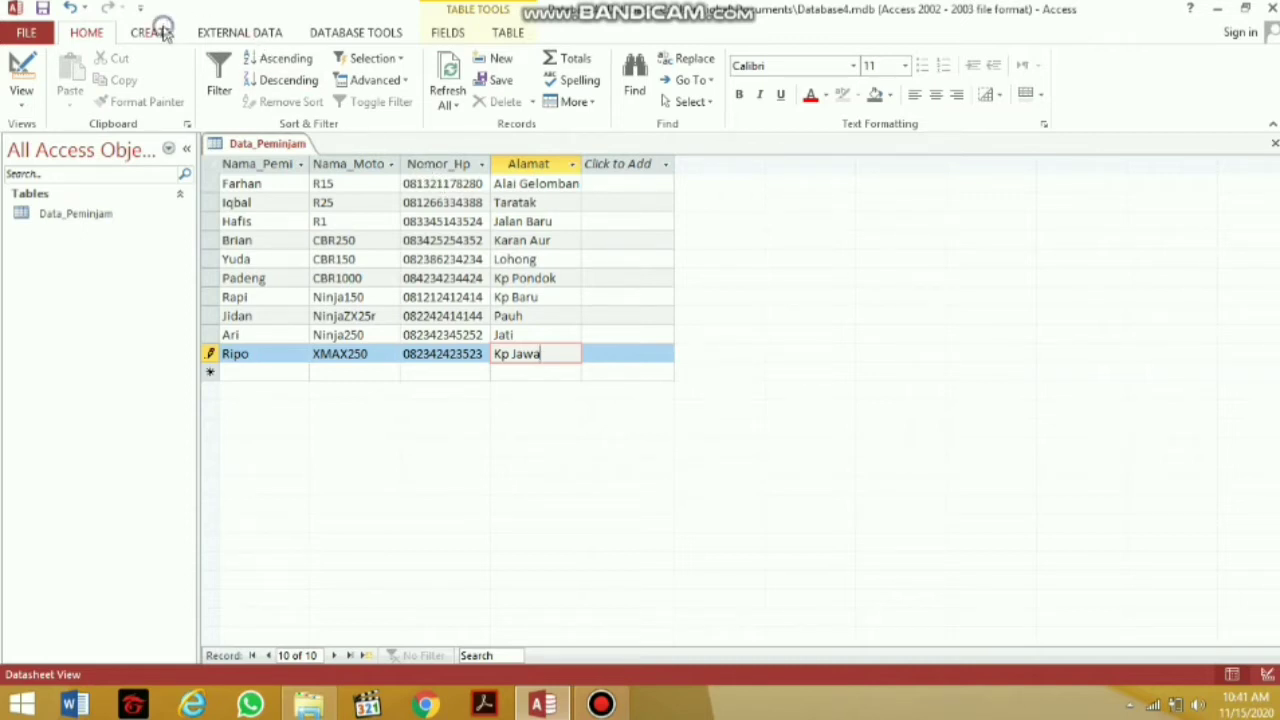
Create a new table and open it in Design View, saved as Data_Motor
left_click(164, 33)
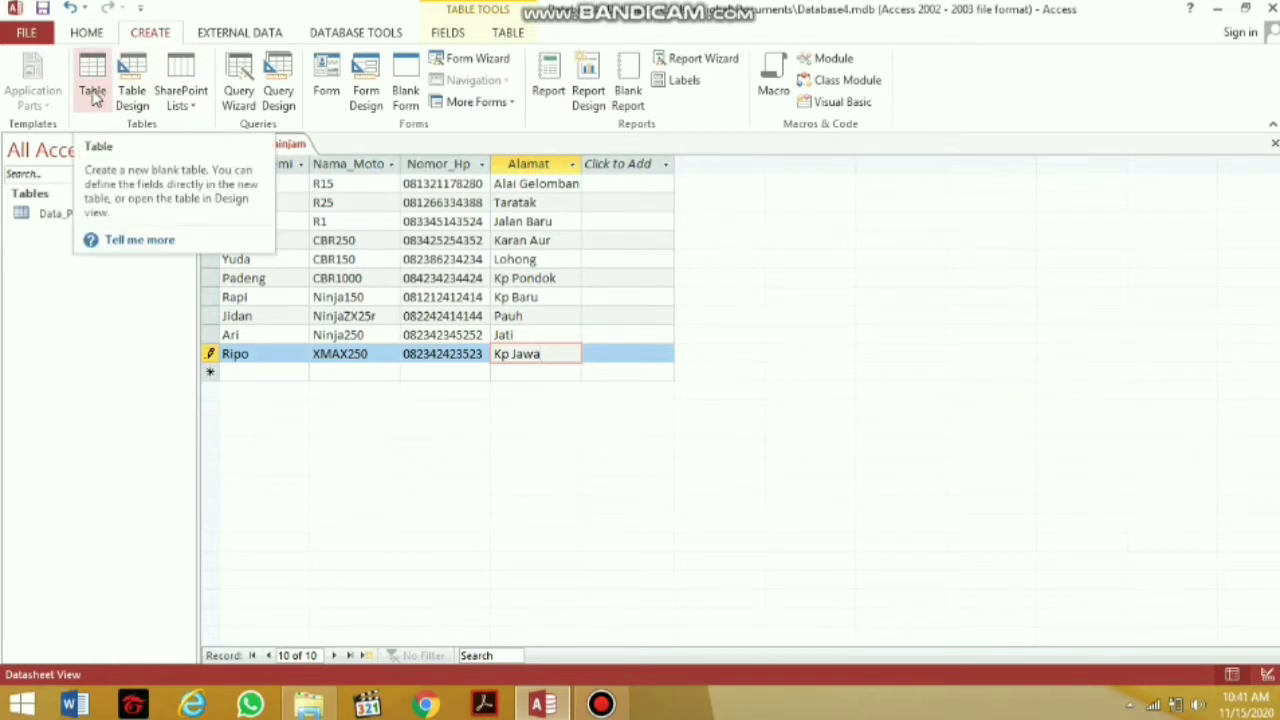
left_click(93, 92)
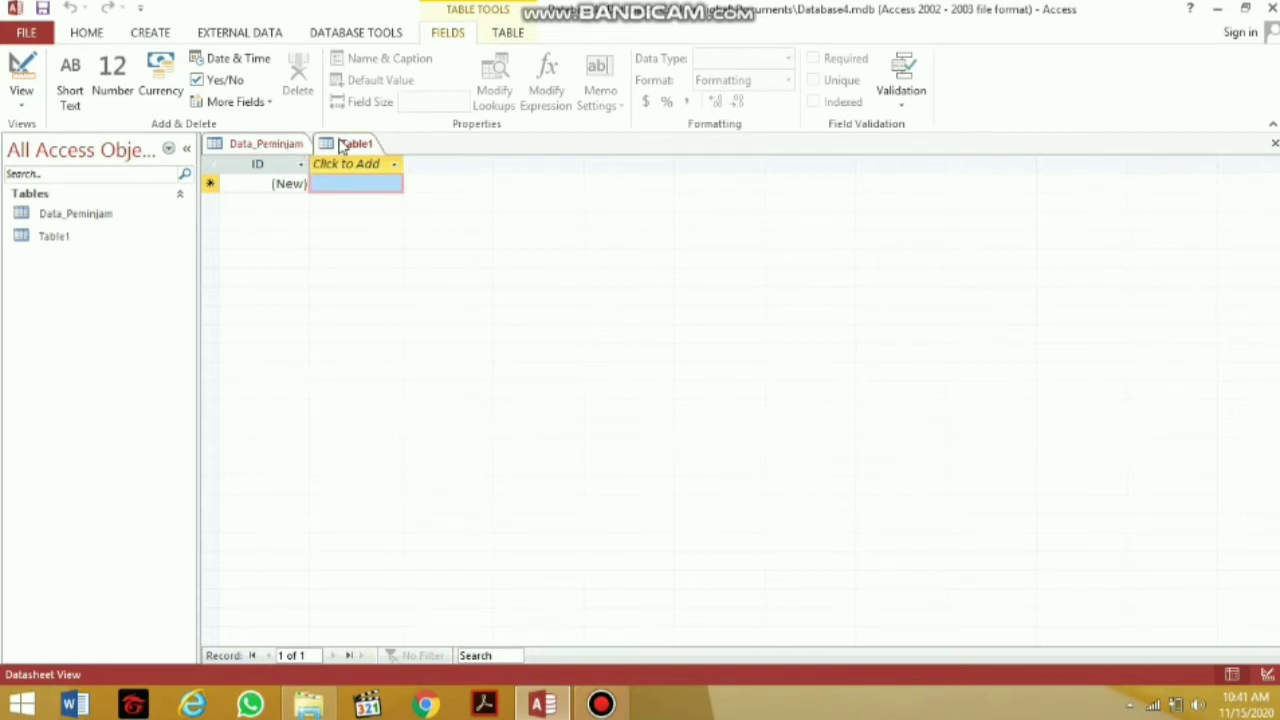
left_click(22, 104)
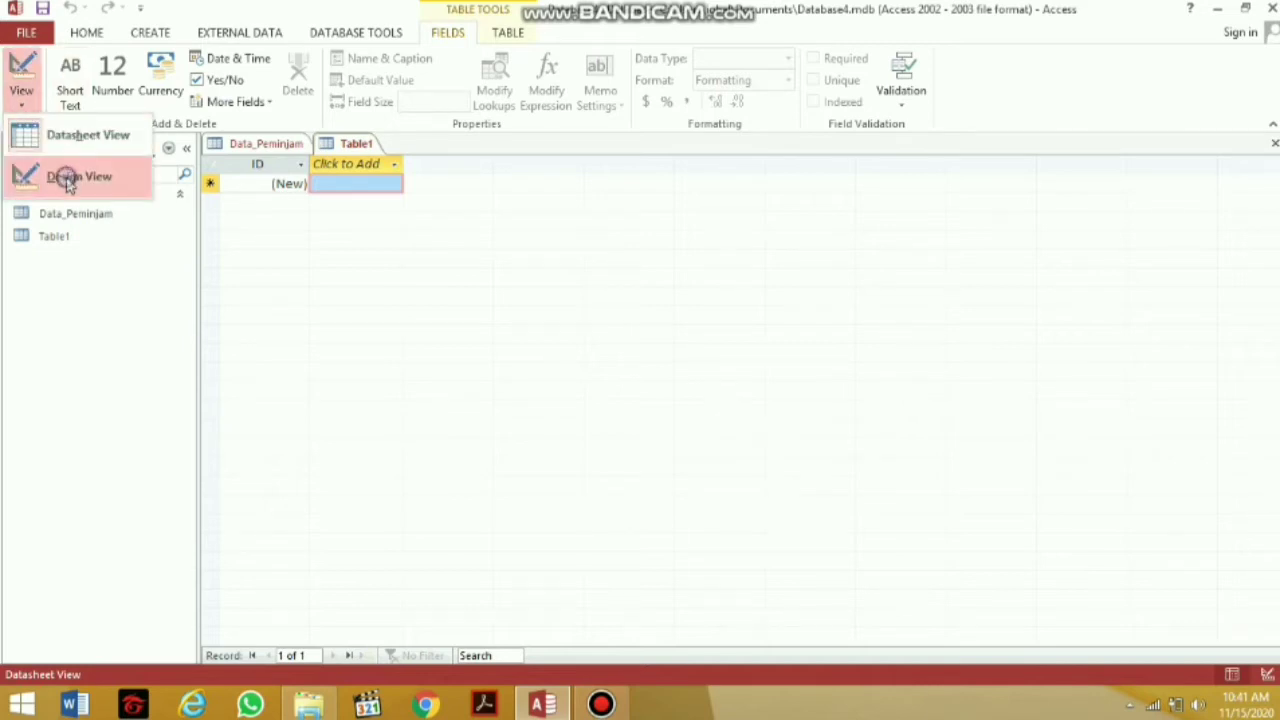
left_click(68, 180)
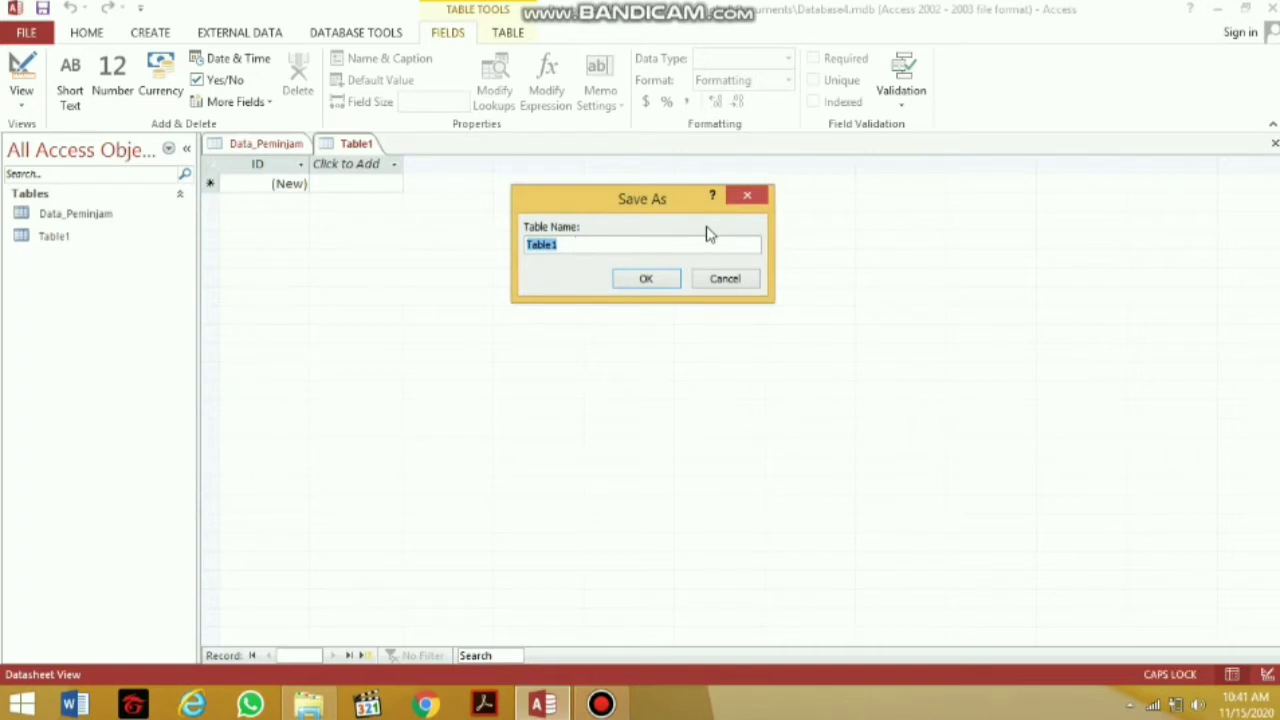
type("Data")
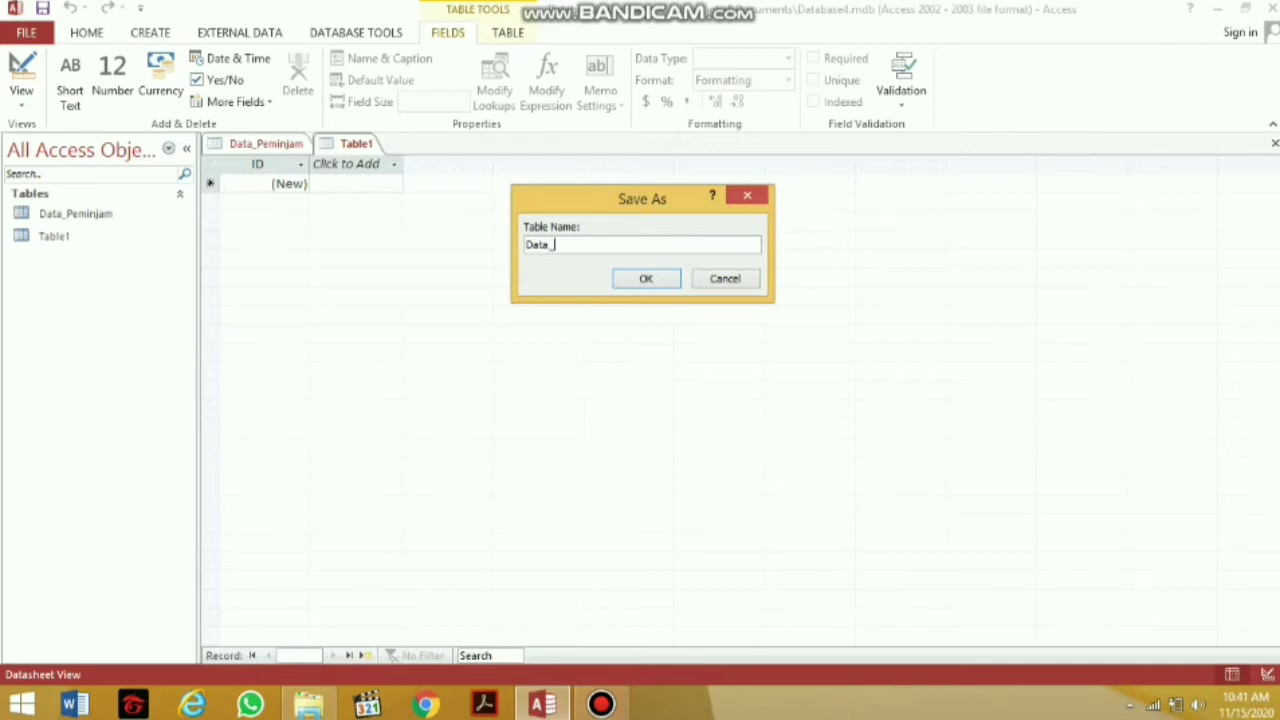
type("_Motor")
left_click(641, 278)
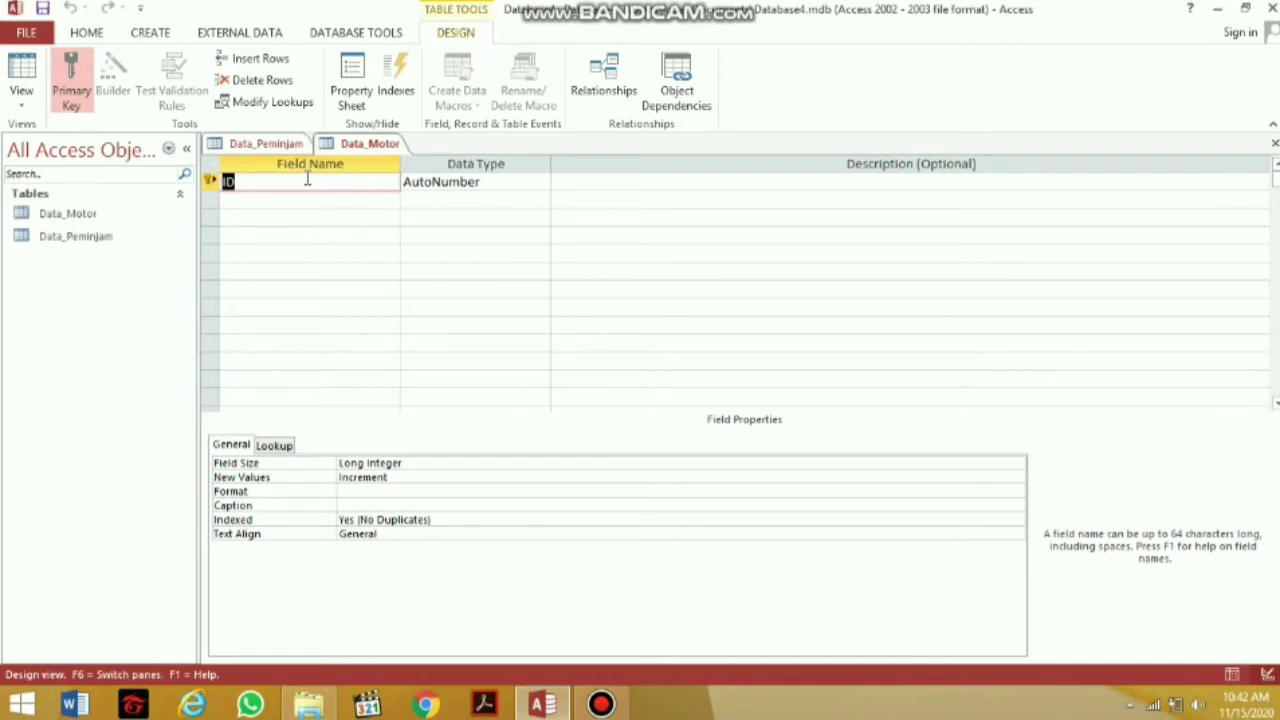
Rename the ID field to Nama_Motor and add an ID_Motor field
key("BackSpace")
type("Nama_Motor")
left_click(291, 197)
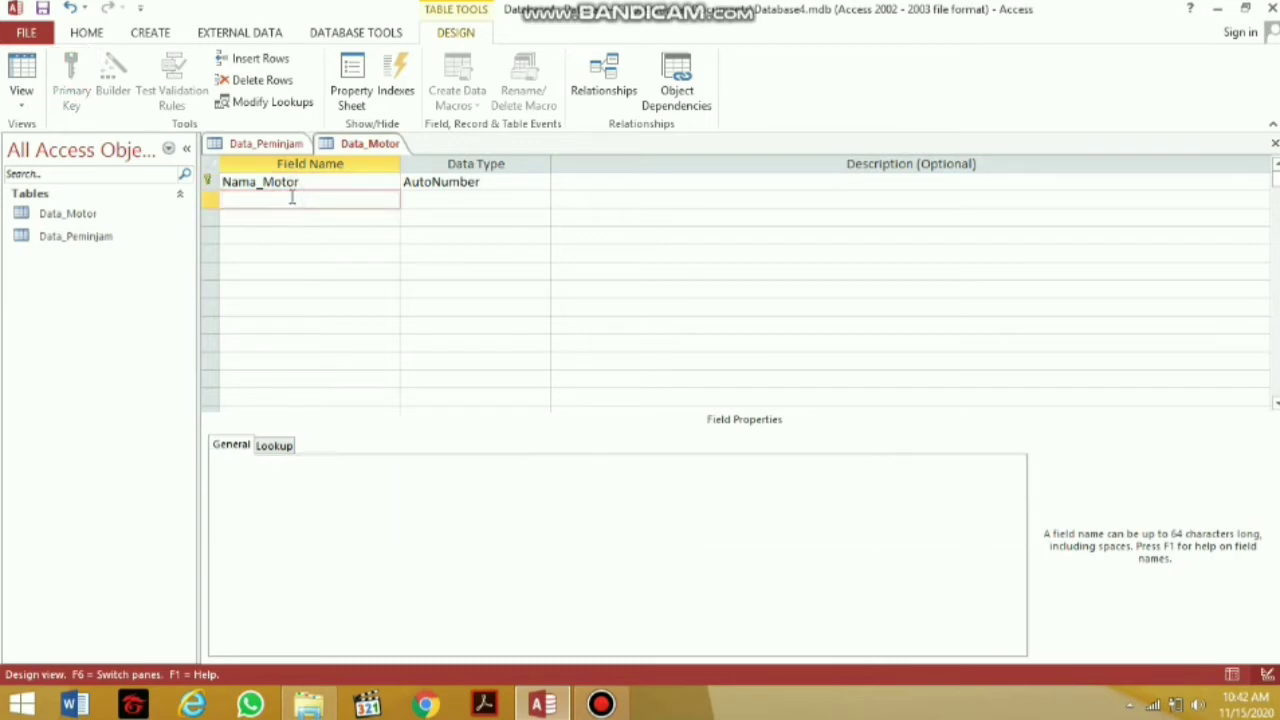
key("Caps_Lock")
key("Caps_Lock")
type("d")
key("BackSpace")
key("Caps_Lock")
type("ID")
key("Caps_Lock")
key("Caps_Lock")
type("_M")
key("Caps_Lock")
type("otor")
Add the fields Jumlah_Motor and Ketersediaan to Data_Motor
left_click(282, 218)
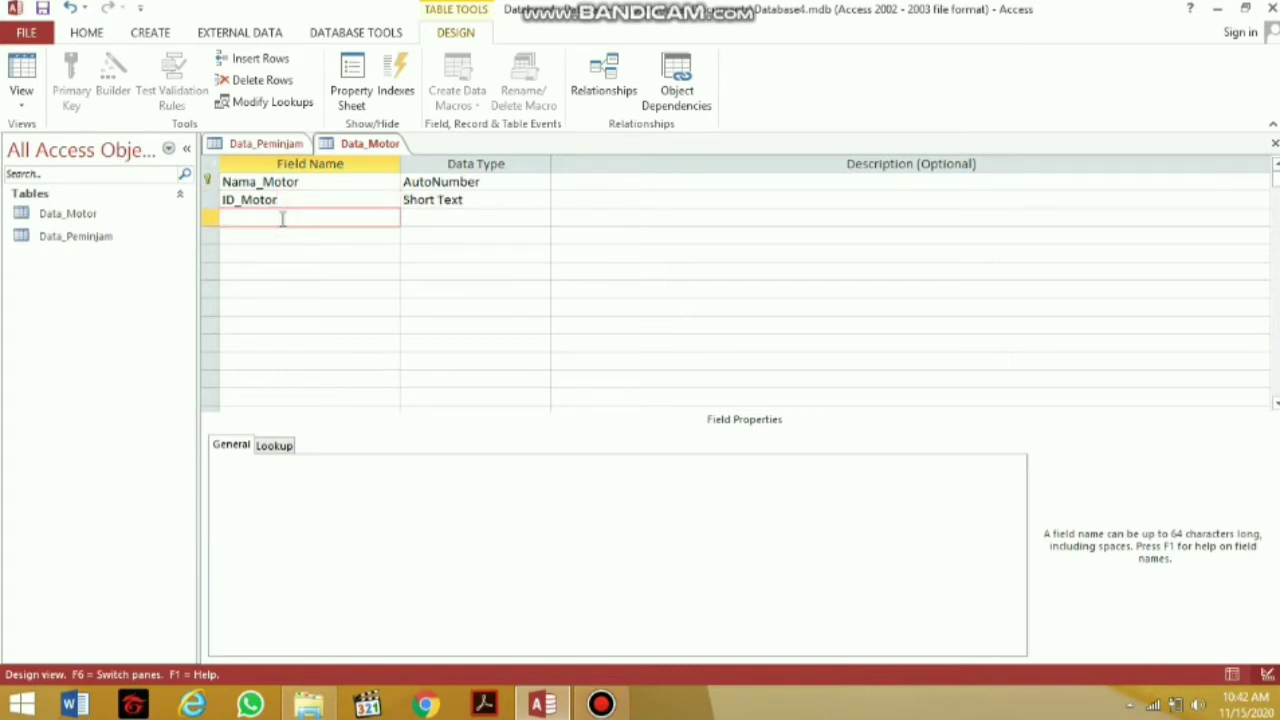
key("Caps_Lock")
type("J")
key("Caps_Lock")
type("umlah_")
key("Caps_Lock")
type("M")
key("Caps_Lock")
type("otor")
left_click(268, 235)
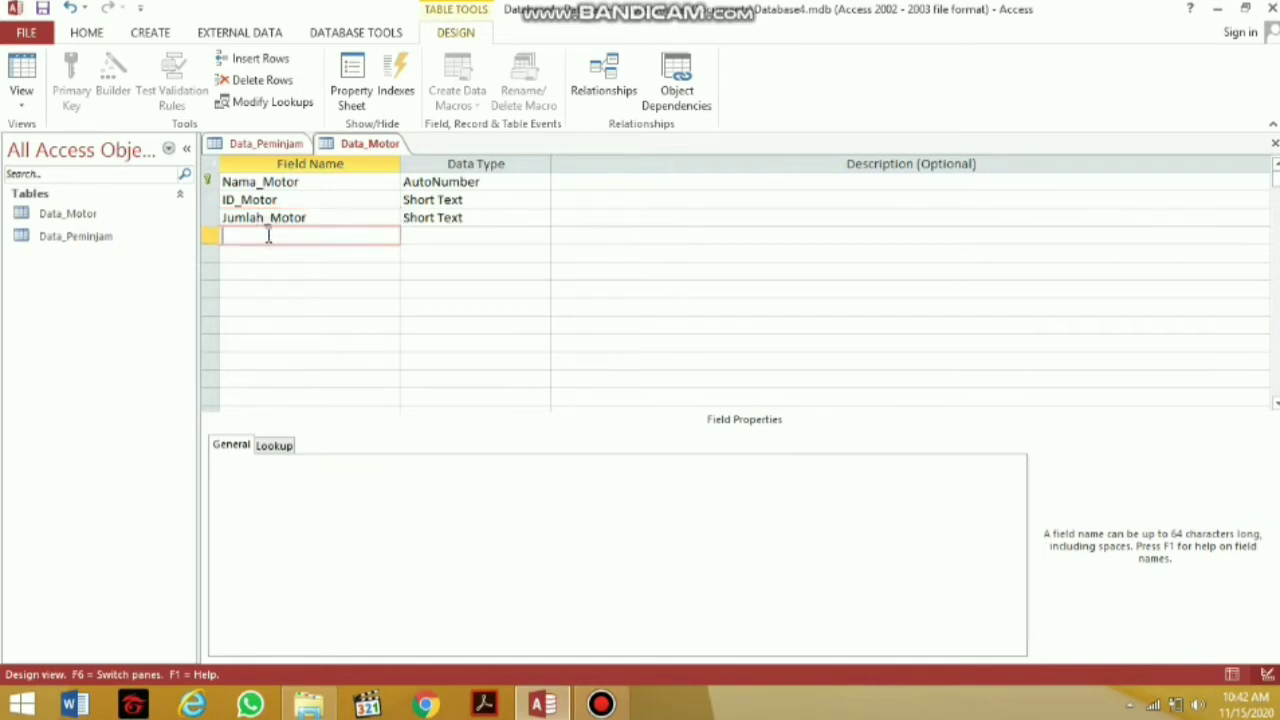
key("Caps_Lock")
type("K")
key("Caps_Lock")
type("etersediaan")
left_click(417, 236)
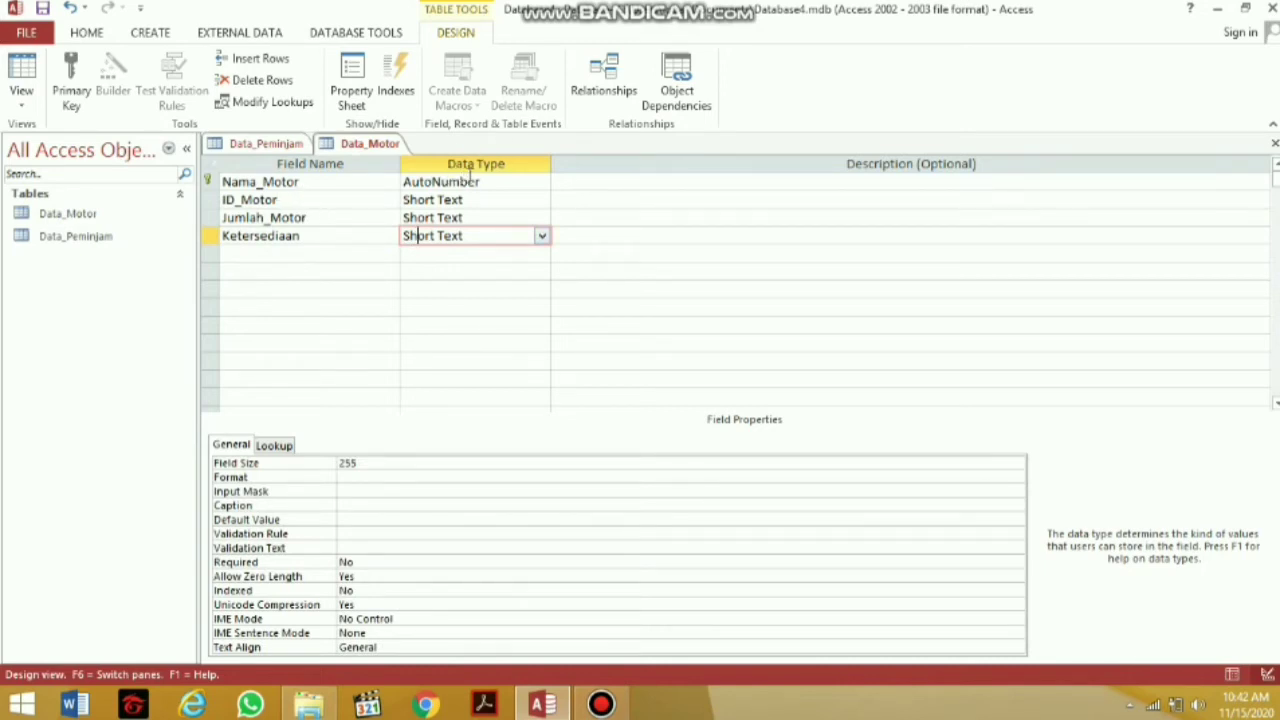
Change Nama_Motor from AutoNumber to Short Text and open Ketersediaan's data type list
left_click(522, 181)
left_click(541, 181)
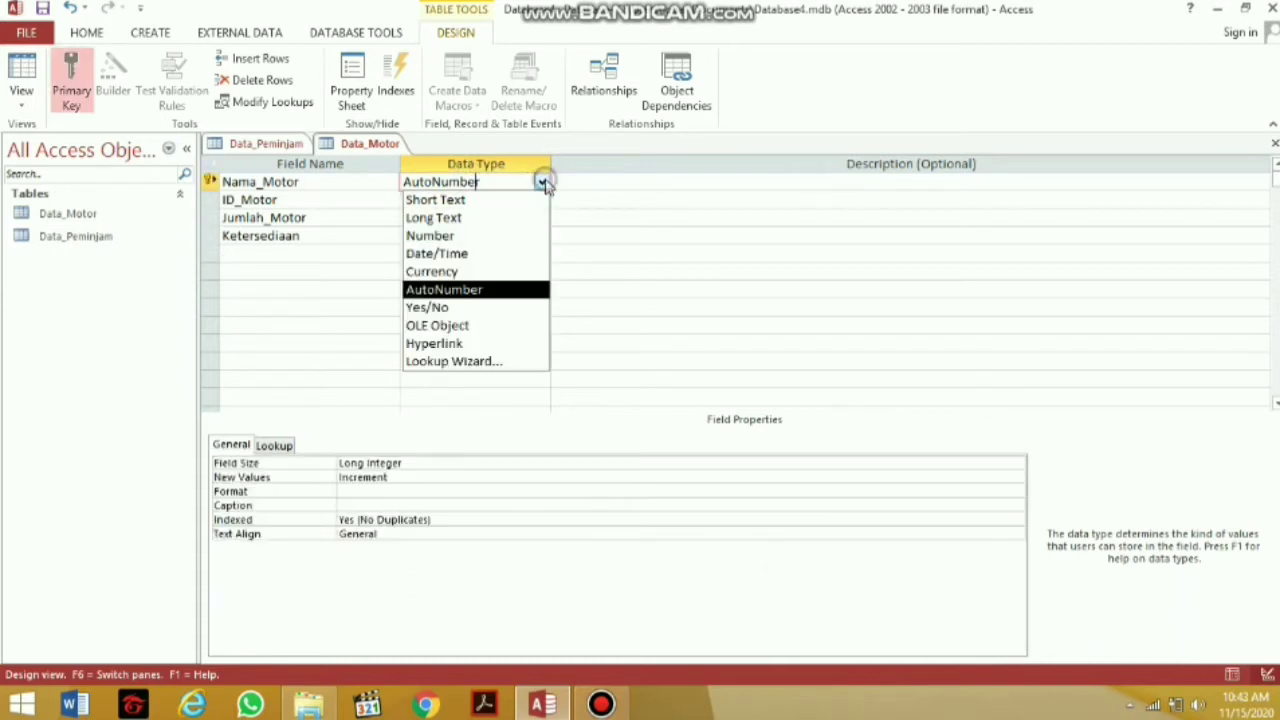
left_click(521, 200)
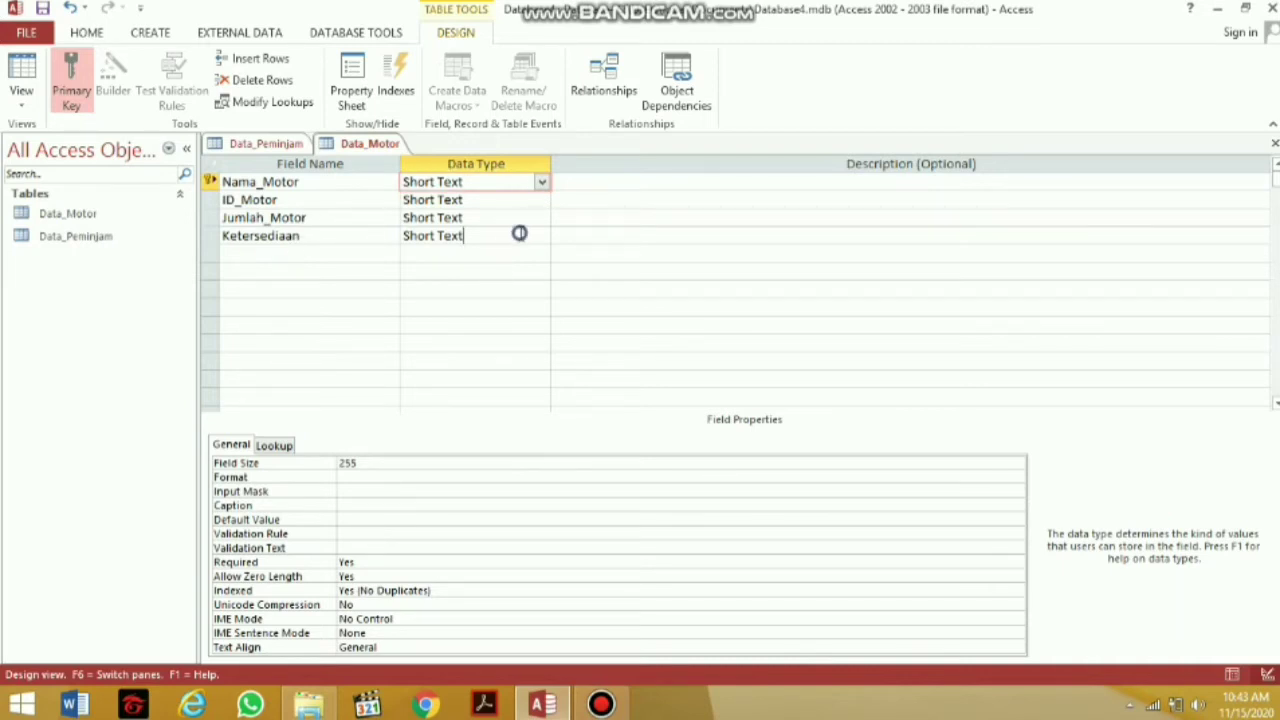
left_click(520, 234)
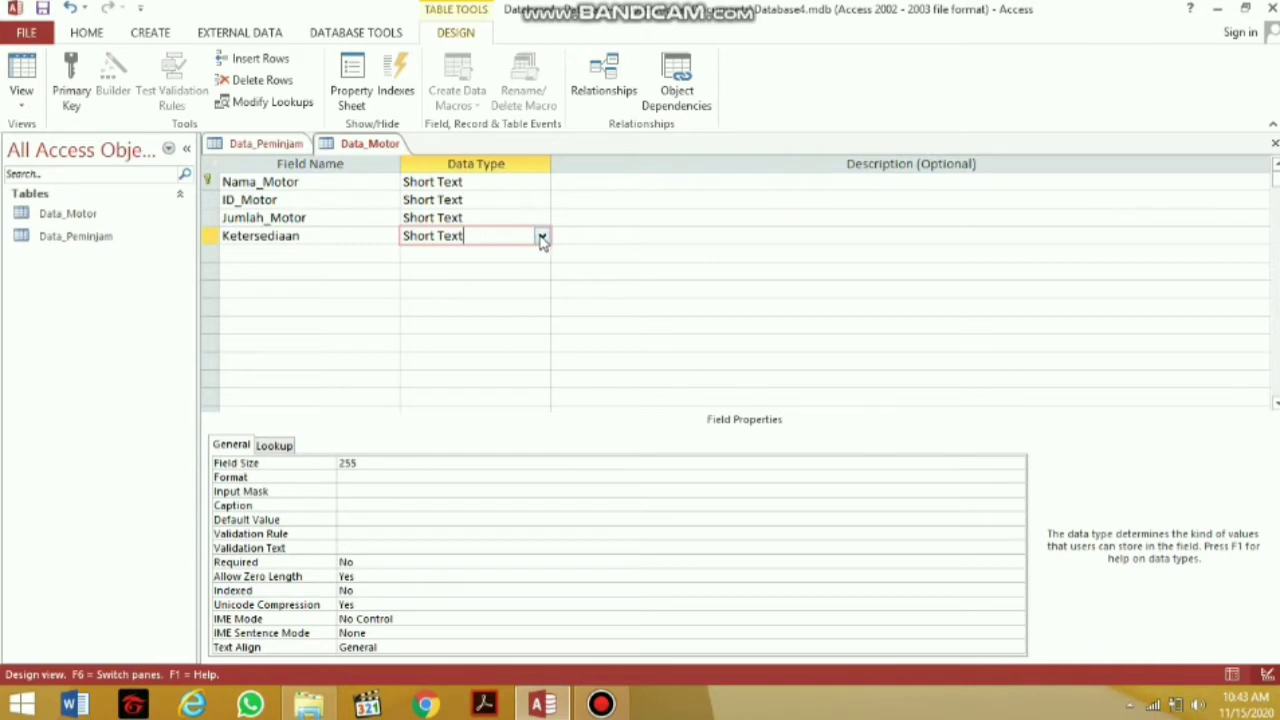
left_click(541, 237)
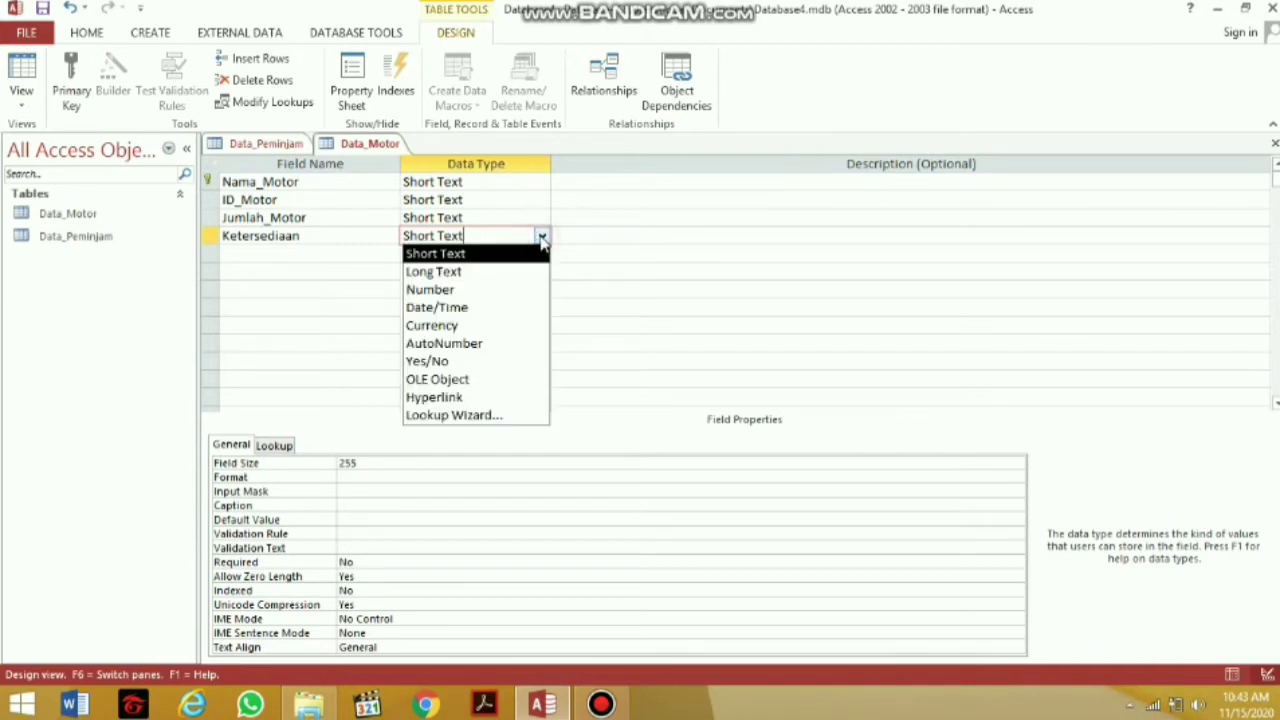
Use the Lookup Wizard to give Ketersediaan typed-in values TERSEDIA and TIDAK TERSEDIA
left_click(470, 416)
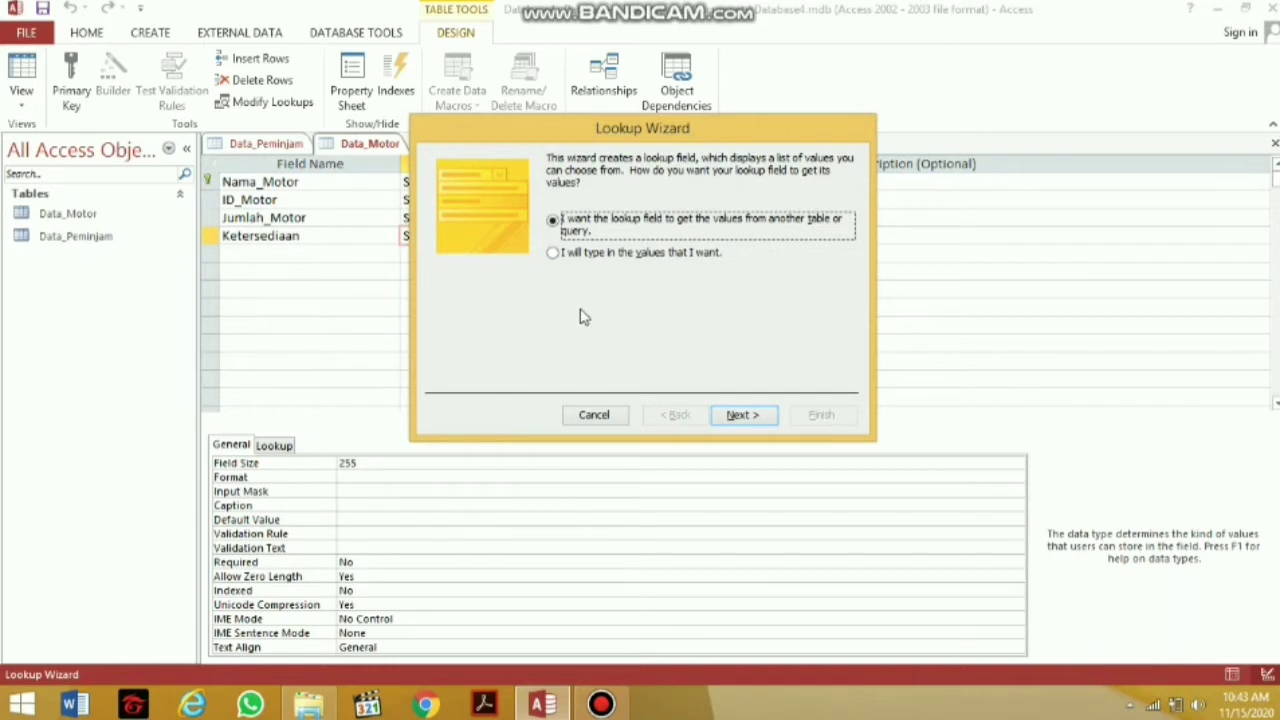
left_click(612, 262)
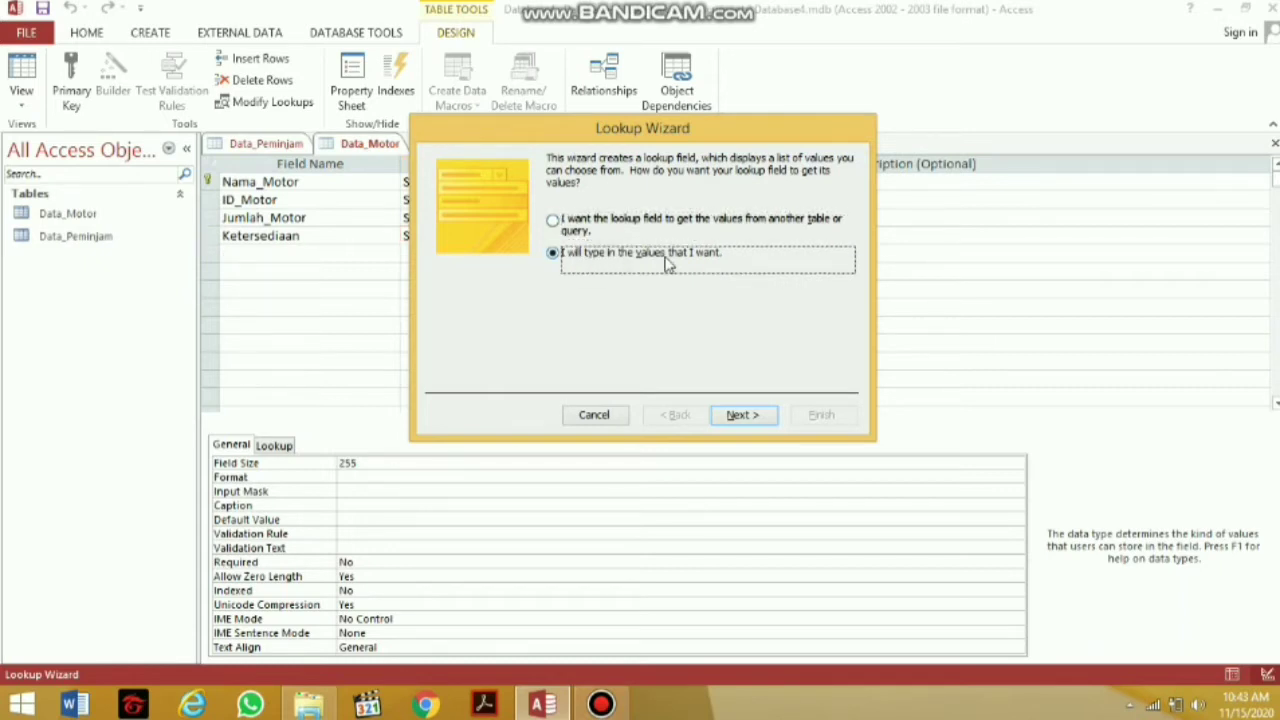
left_click(741, 415)
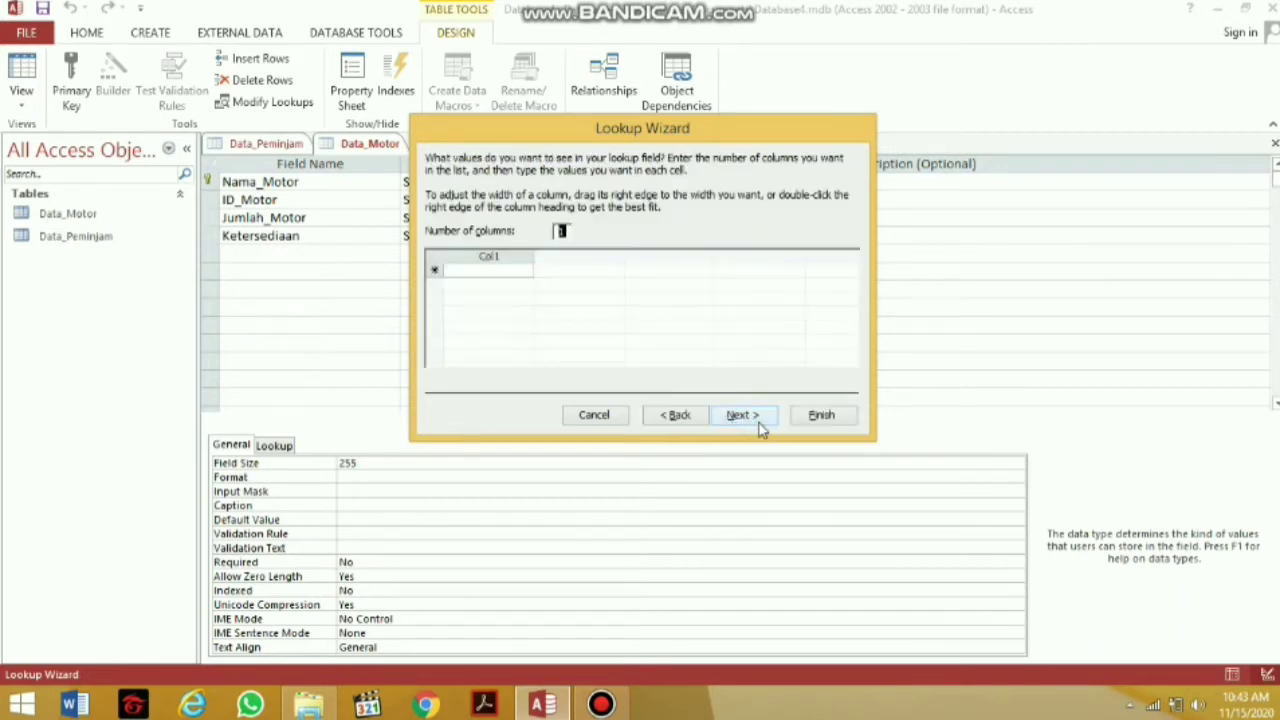
left_click(490, 271)
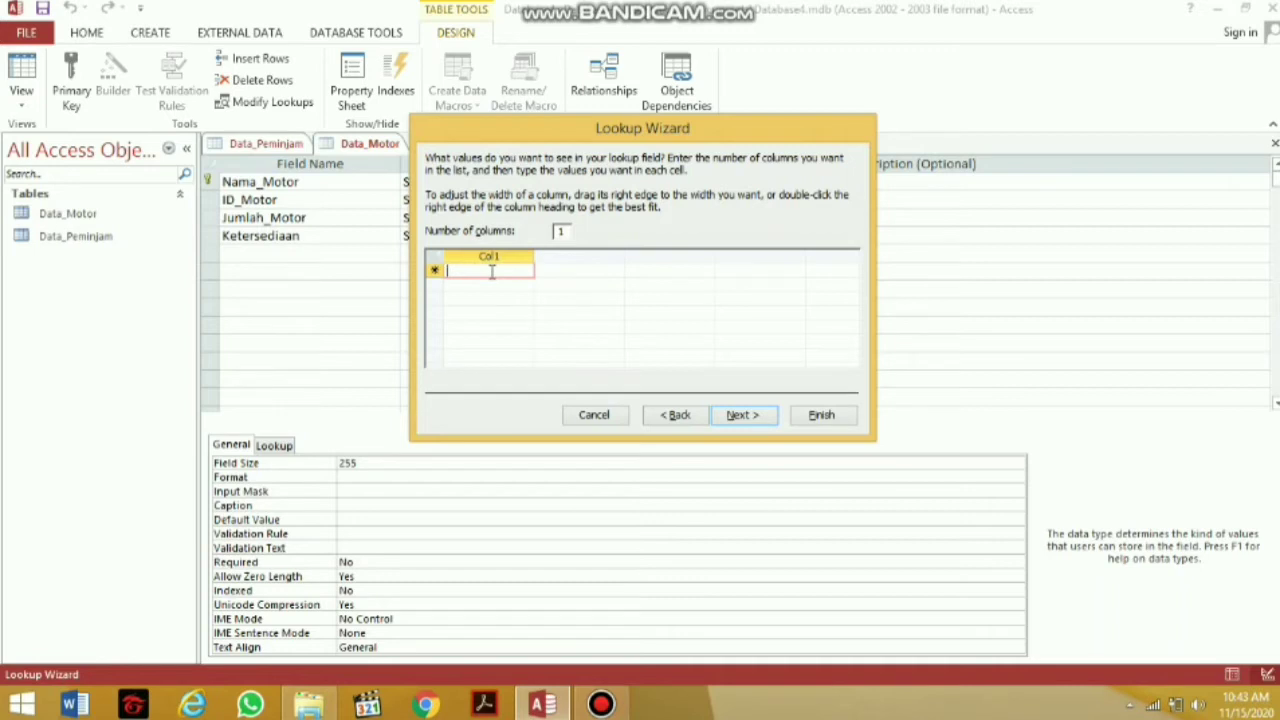
type("T")
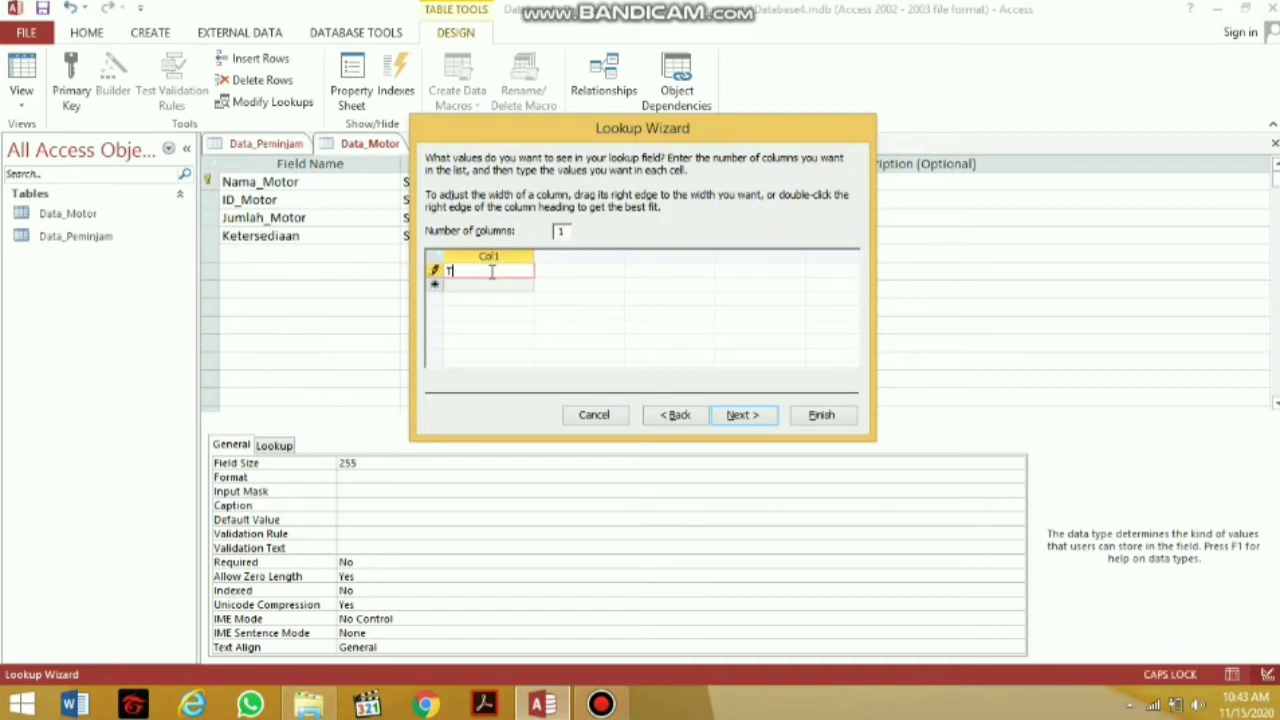
type("ERSEDIA")
left_click(479, 285)
type("TID")
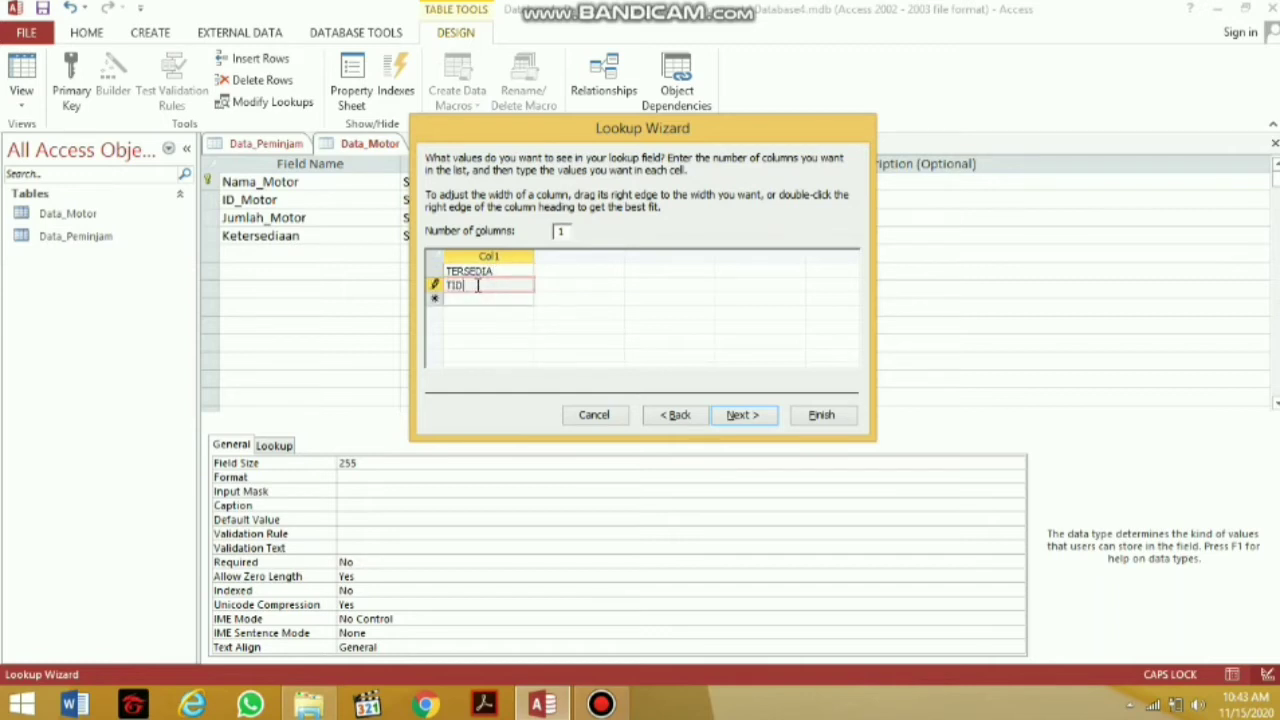
type("AK TERSEDIA")
left_click(740, 414)
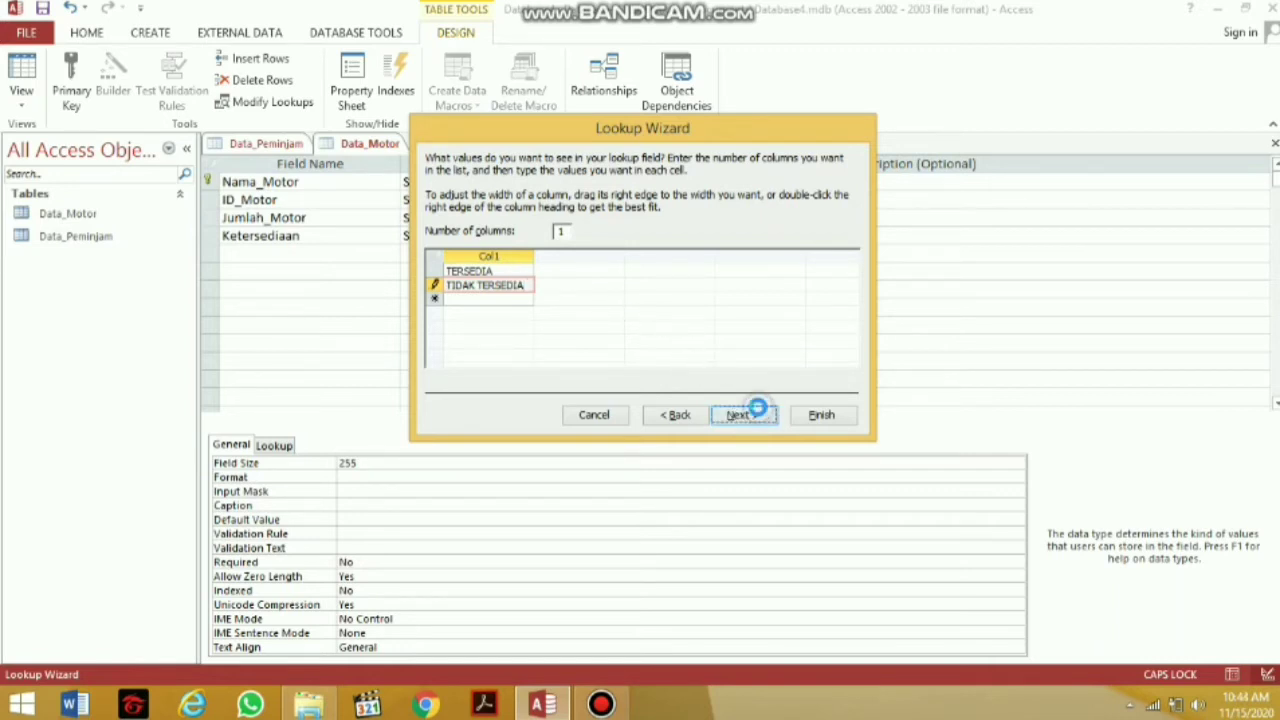
left_click(822, 415)
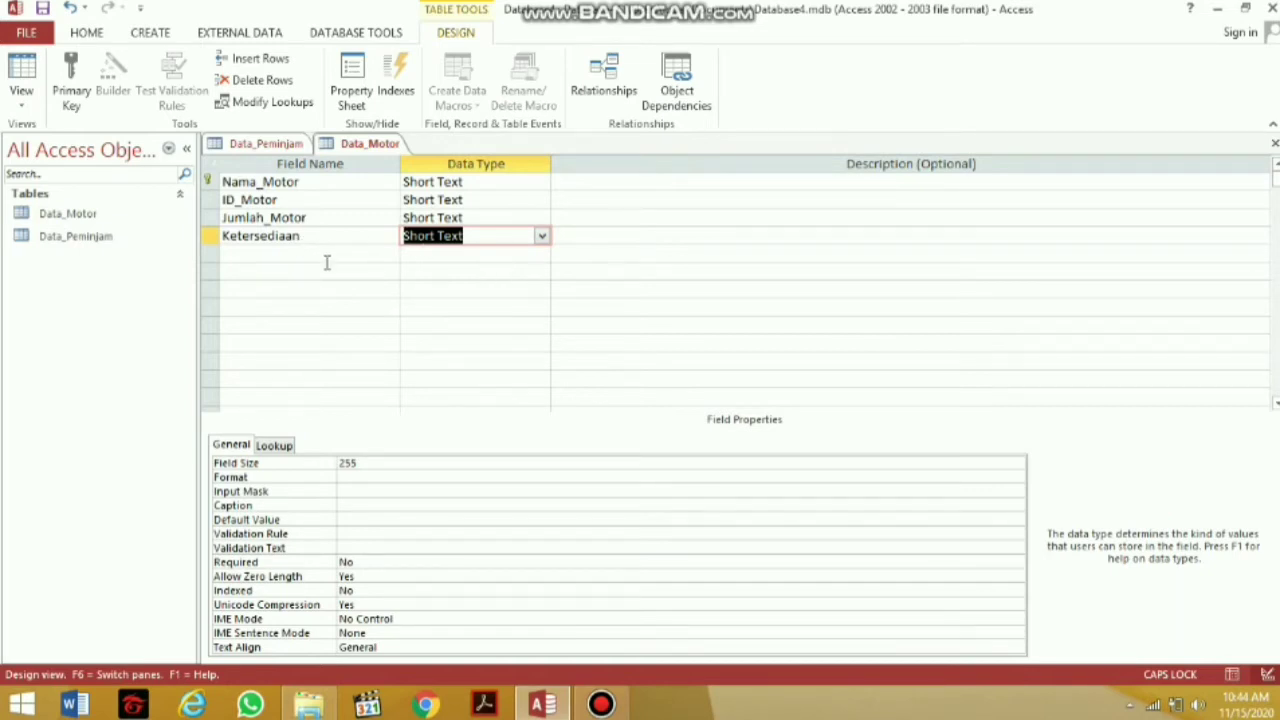
Save the Data_Motor design and switch the table to Datasheet View
right_click(353, 150)
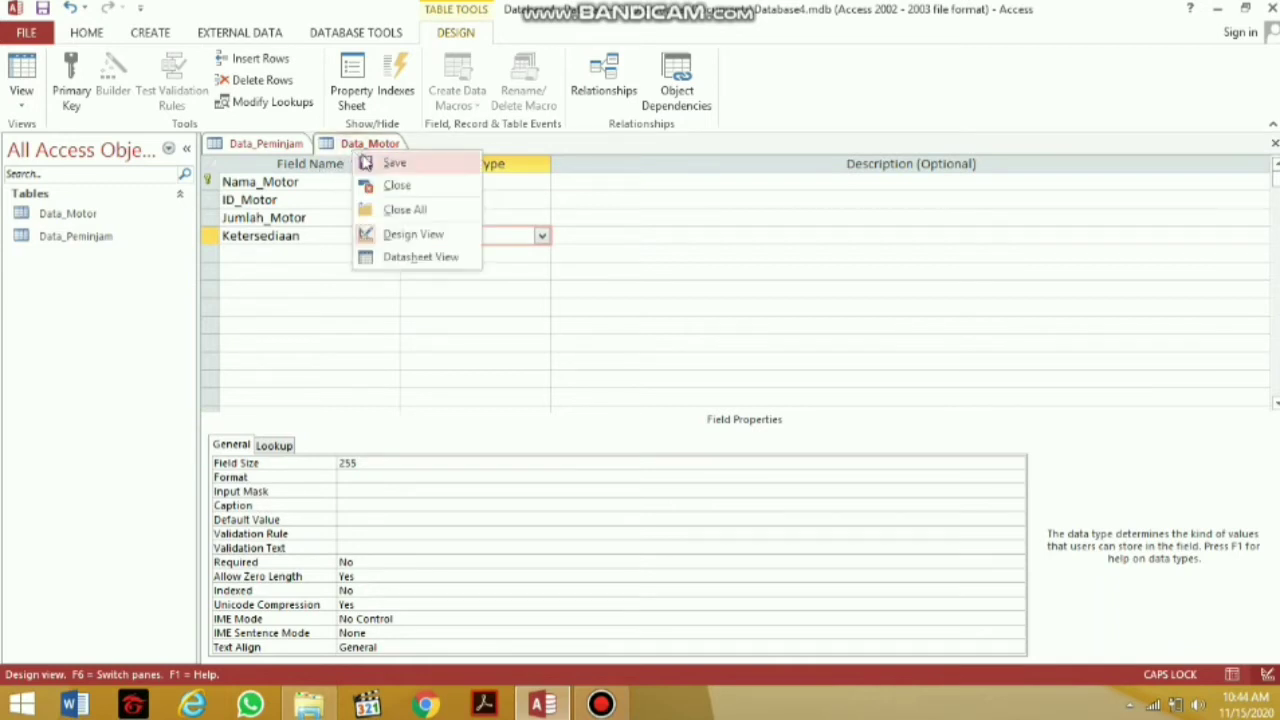
left_click(363, 162)
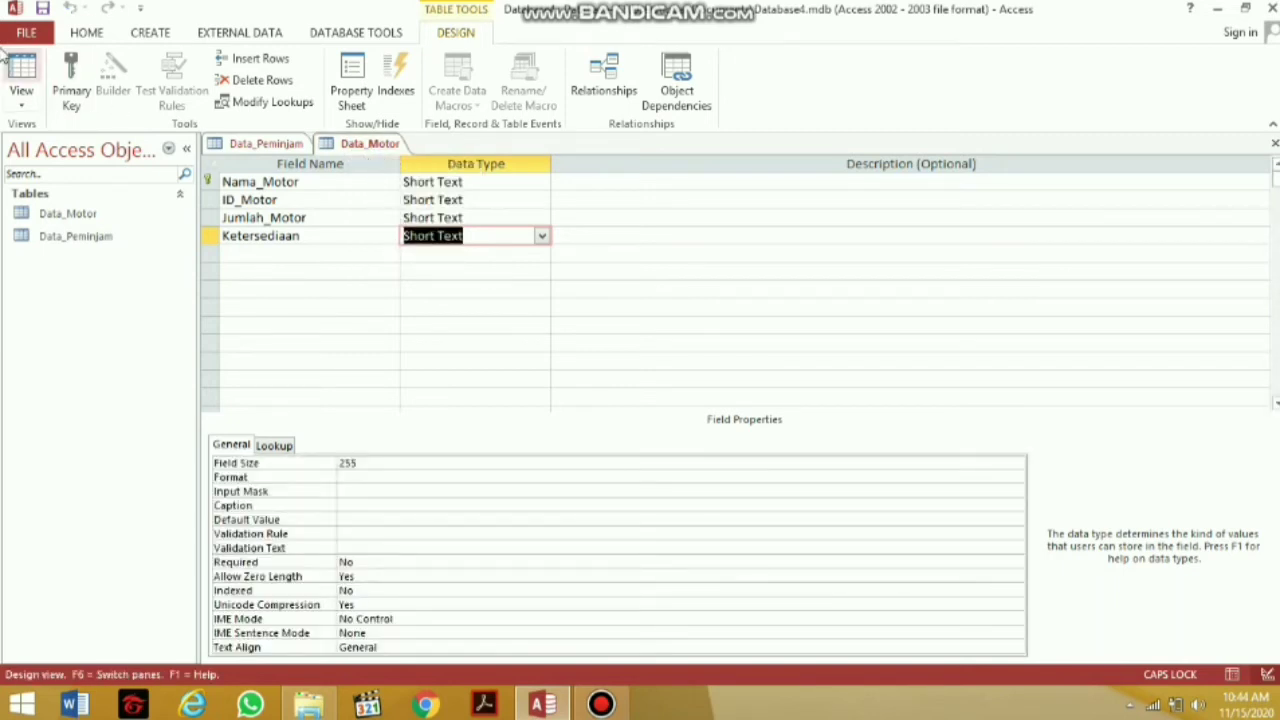
left_click(22, 95)
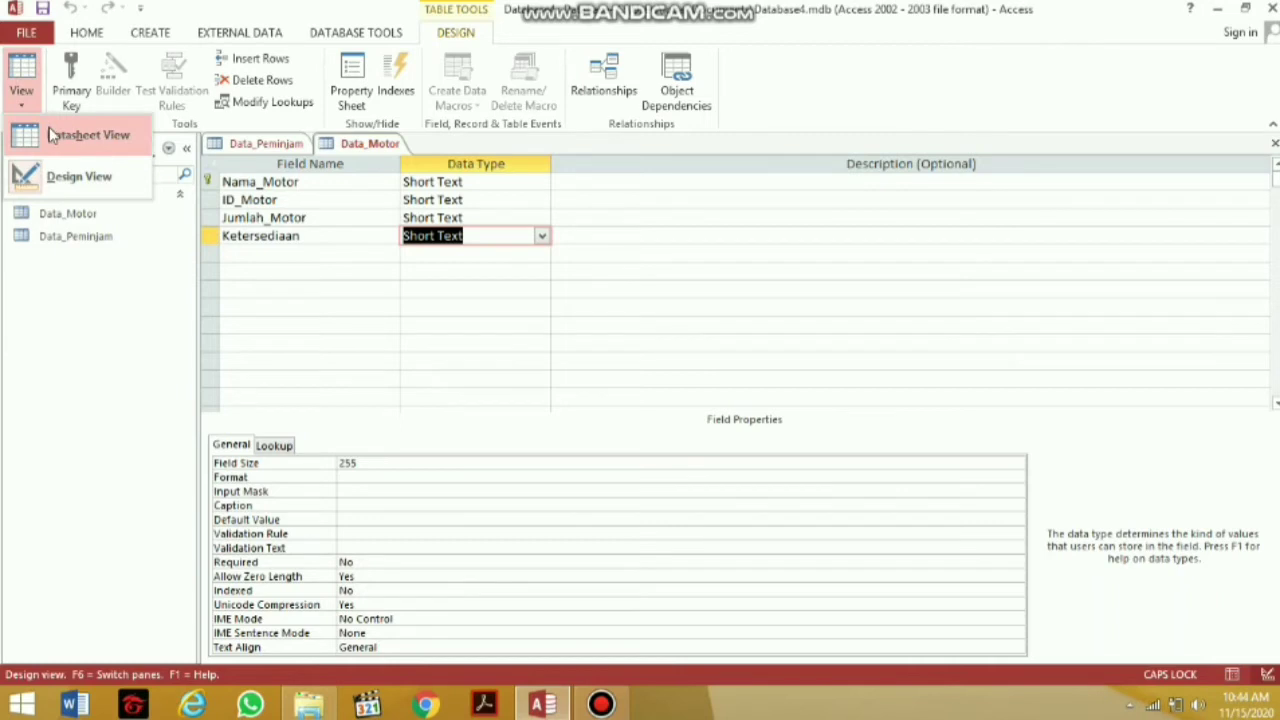
left_click(50, 135)
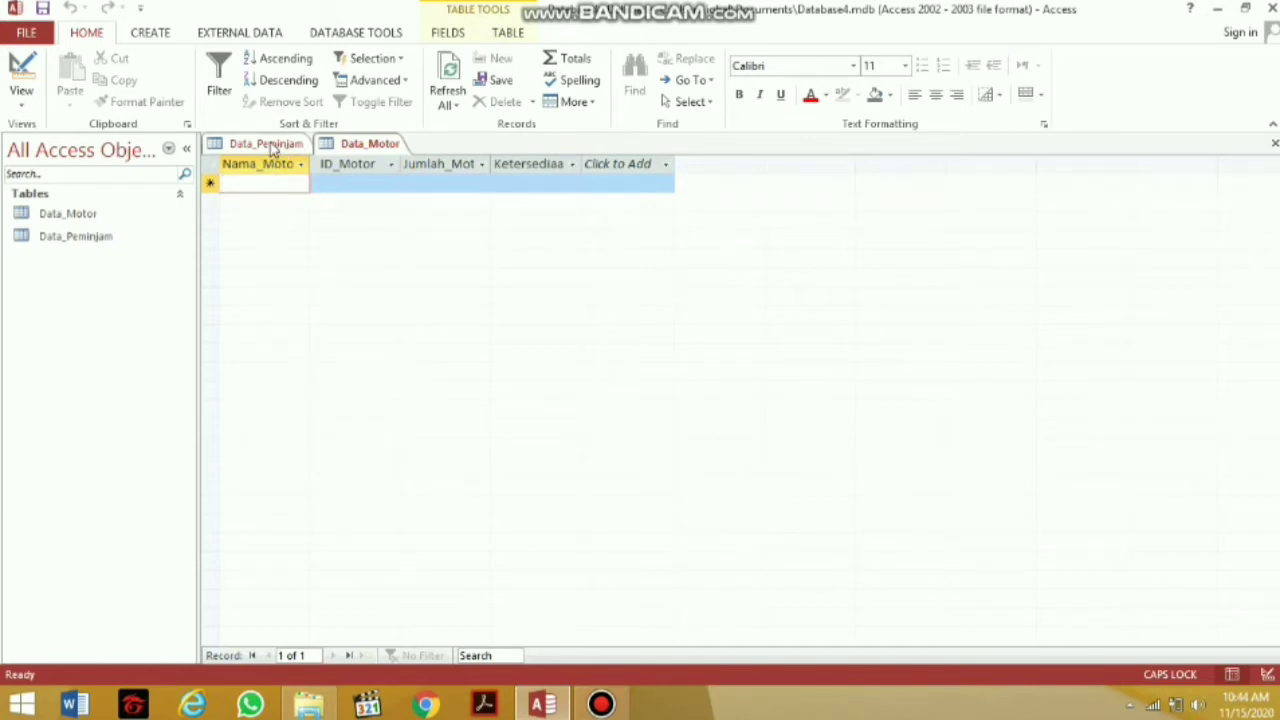
Enter the first Data_Motor record: R15 with ID RY374 and availability TERSEDIA
left_click(262, 143)
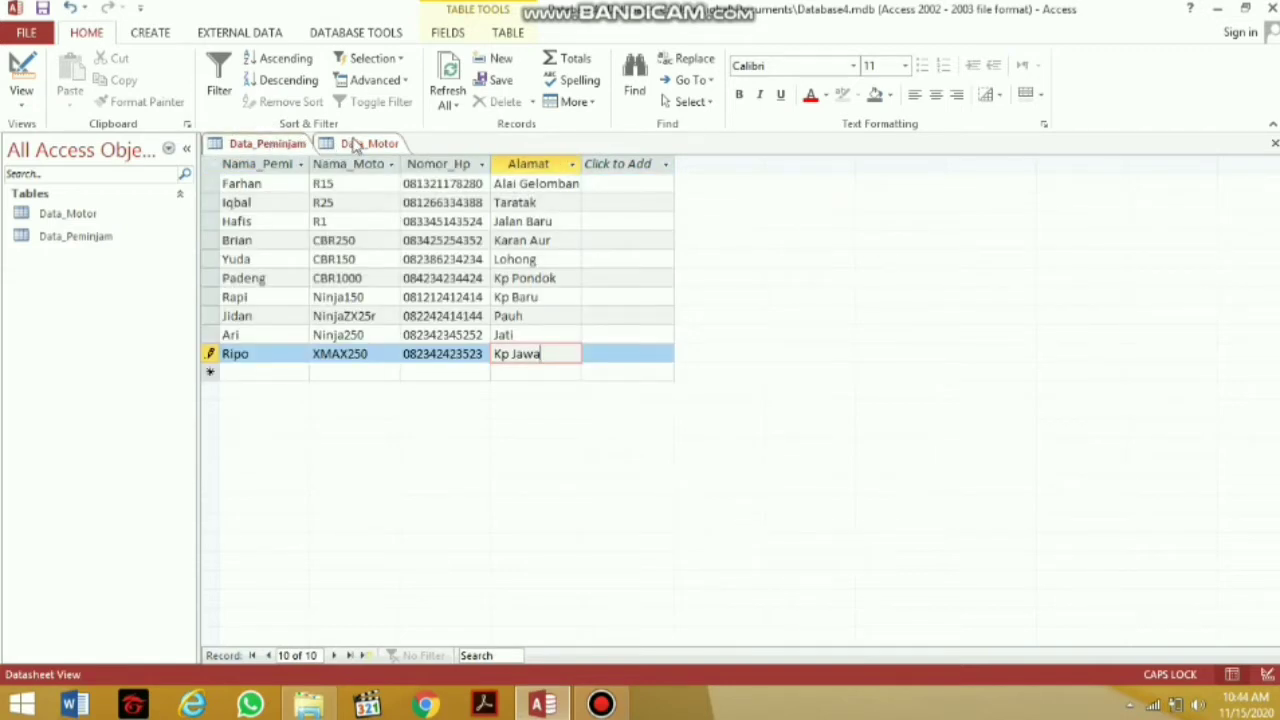
left_click(352, 144)
type("R")
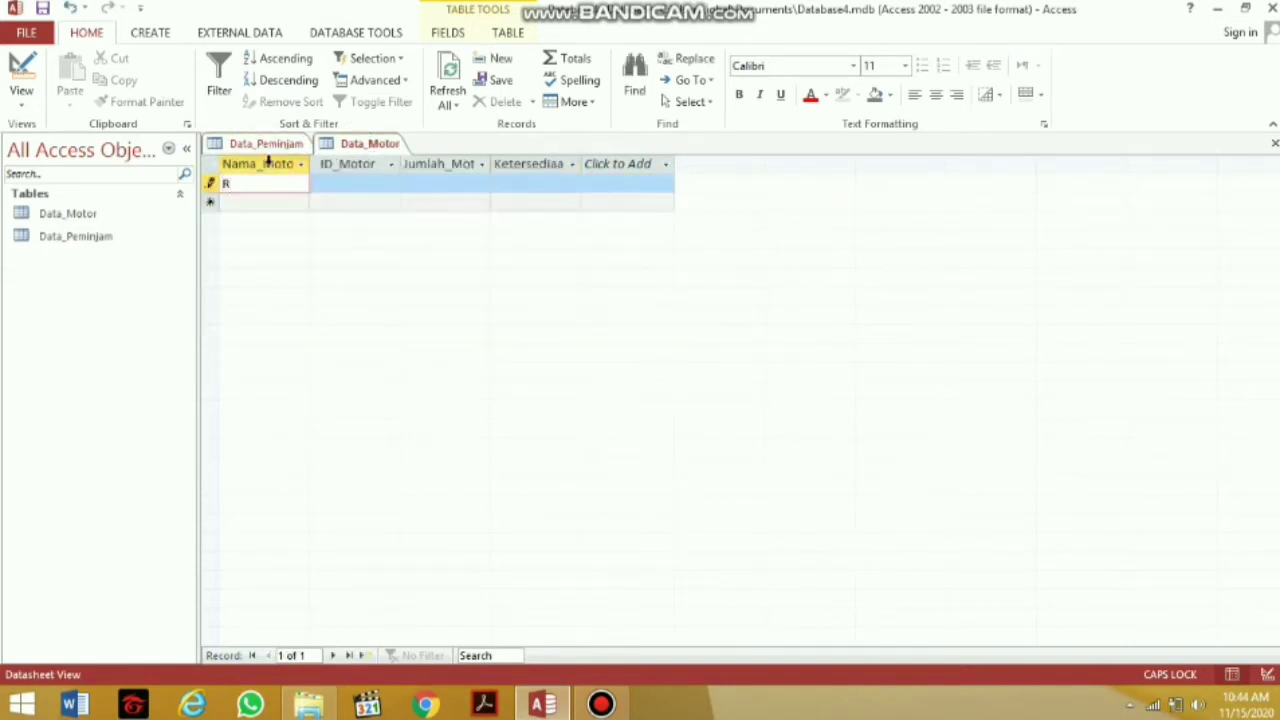
type("15")
left_click(370, 183)
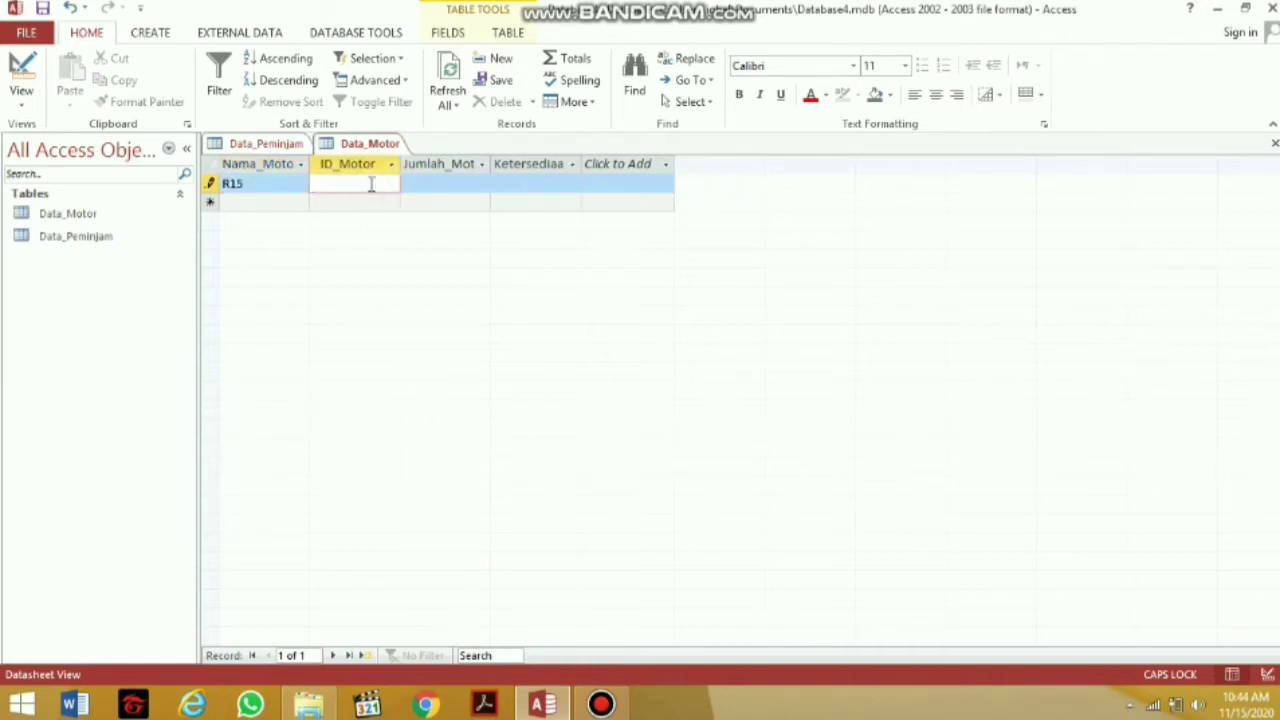
type("R")
type("1")
key("BackSpace")
type("Y374")
left_click(437, 183)
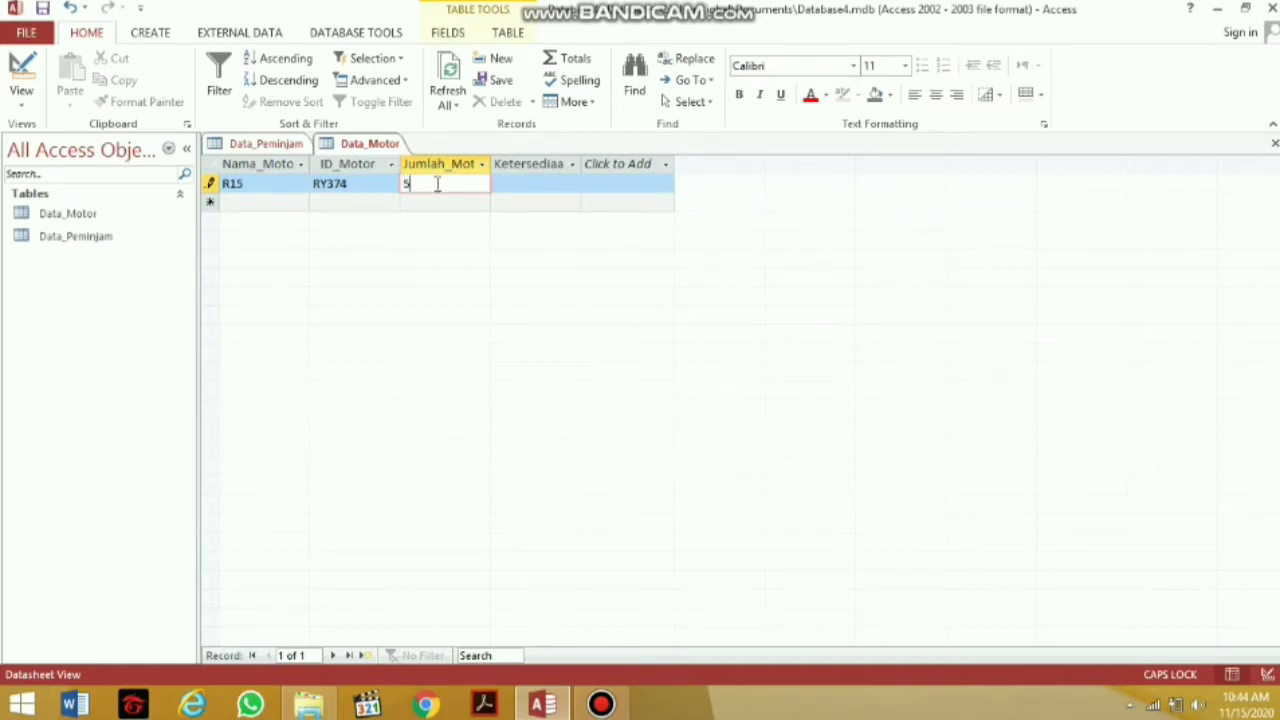
left_click(541, 185)
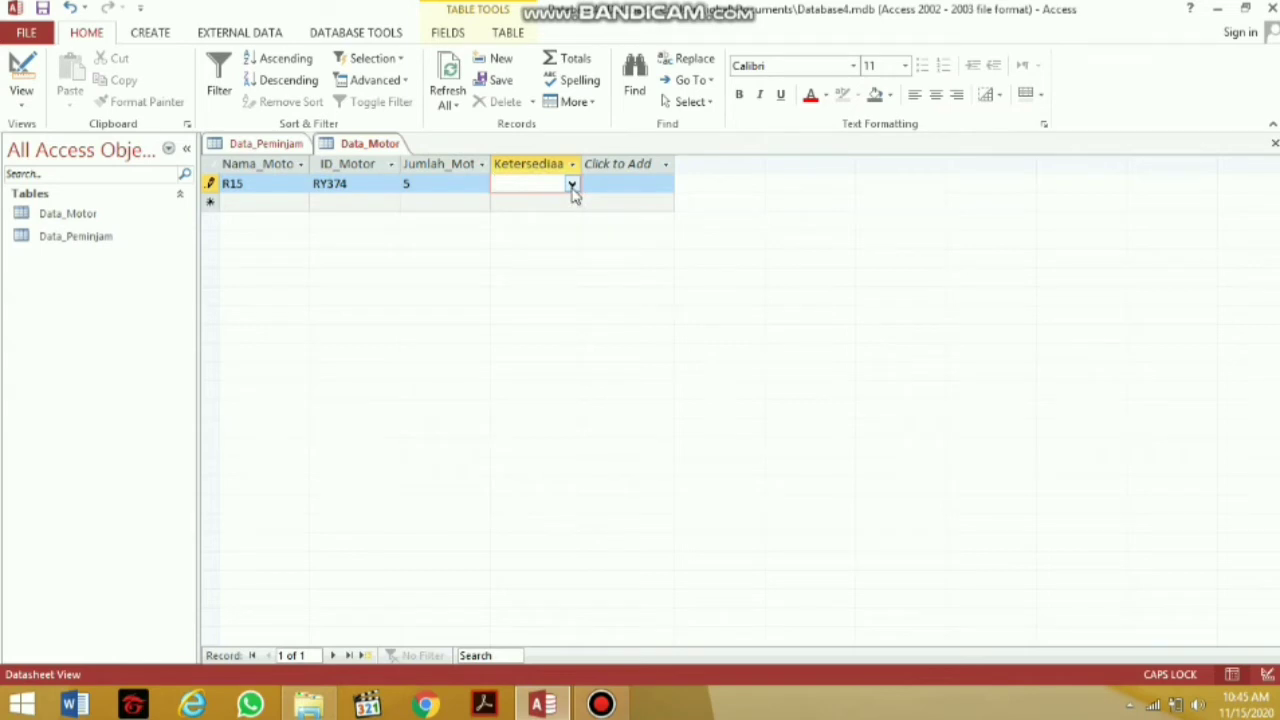
left_click(572, 186)
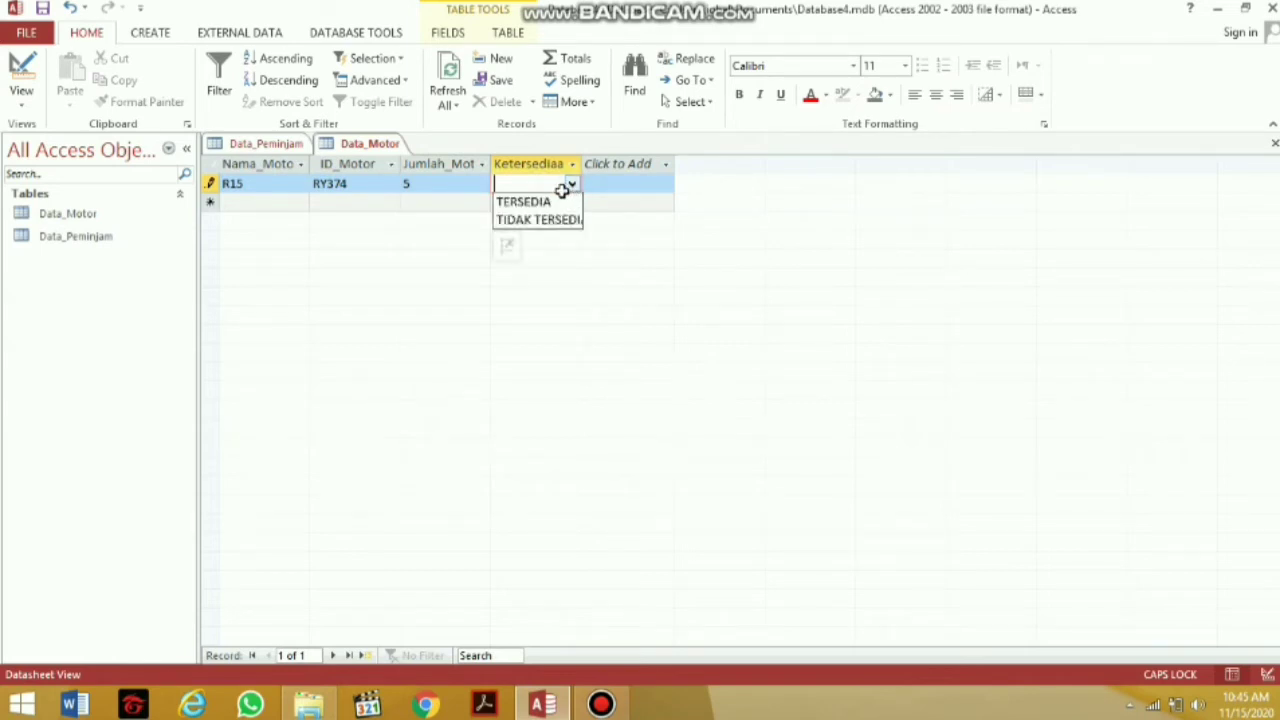
left_click(557, 203)
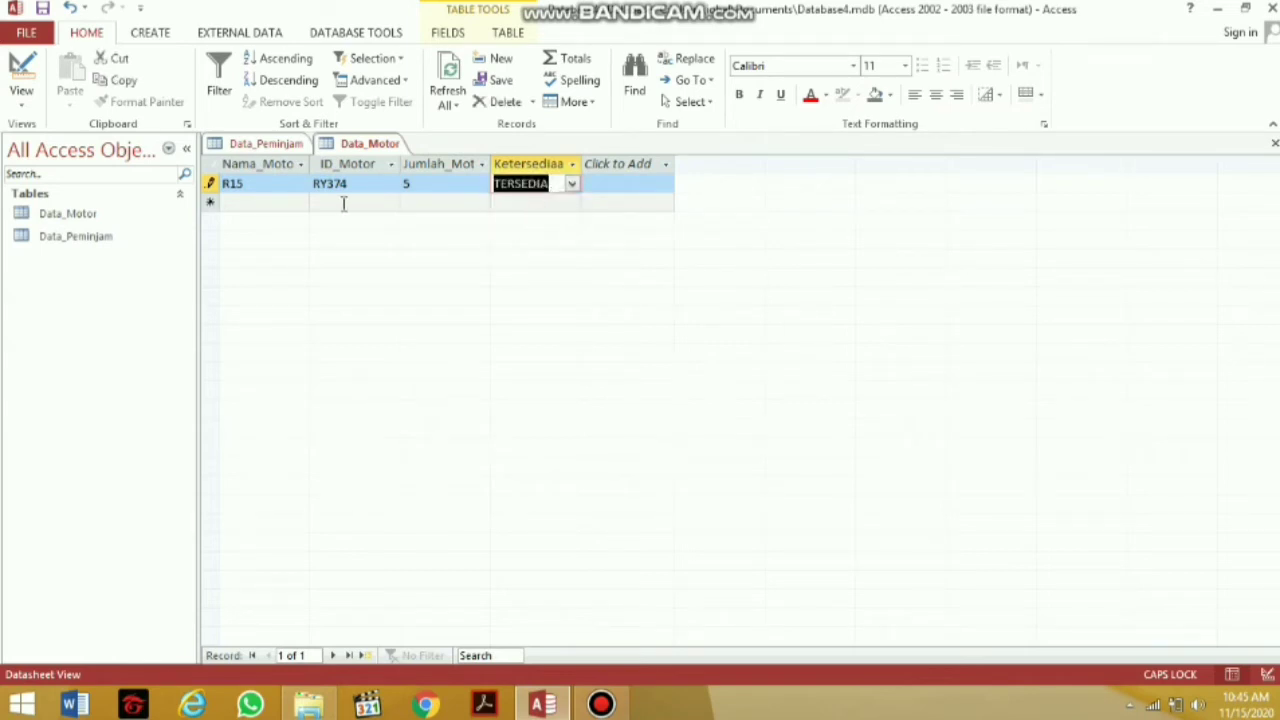
left_click(245, 204)
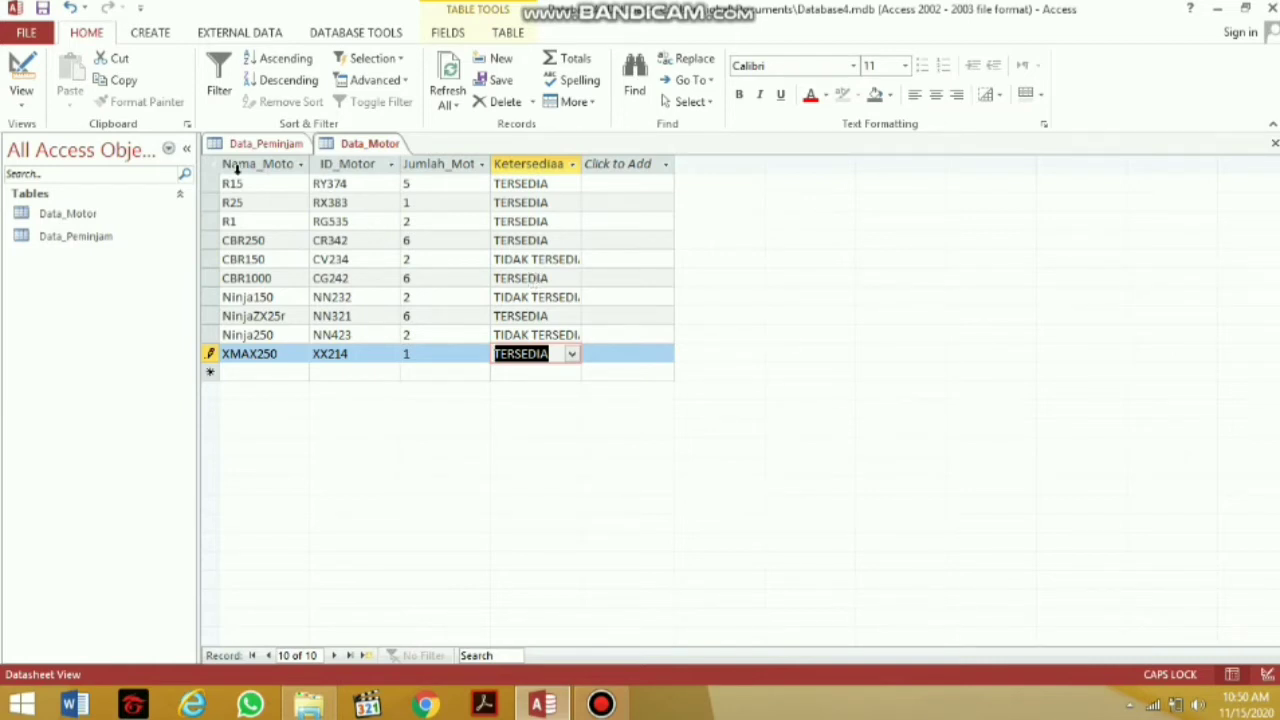
Start a new query in Design View and add the Data_Peminjam and Data_Motor tables
left_click(174, 35)
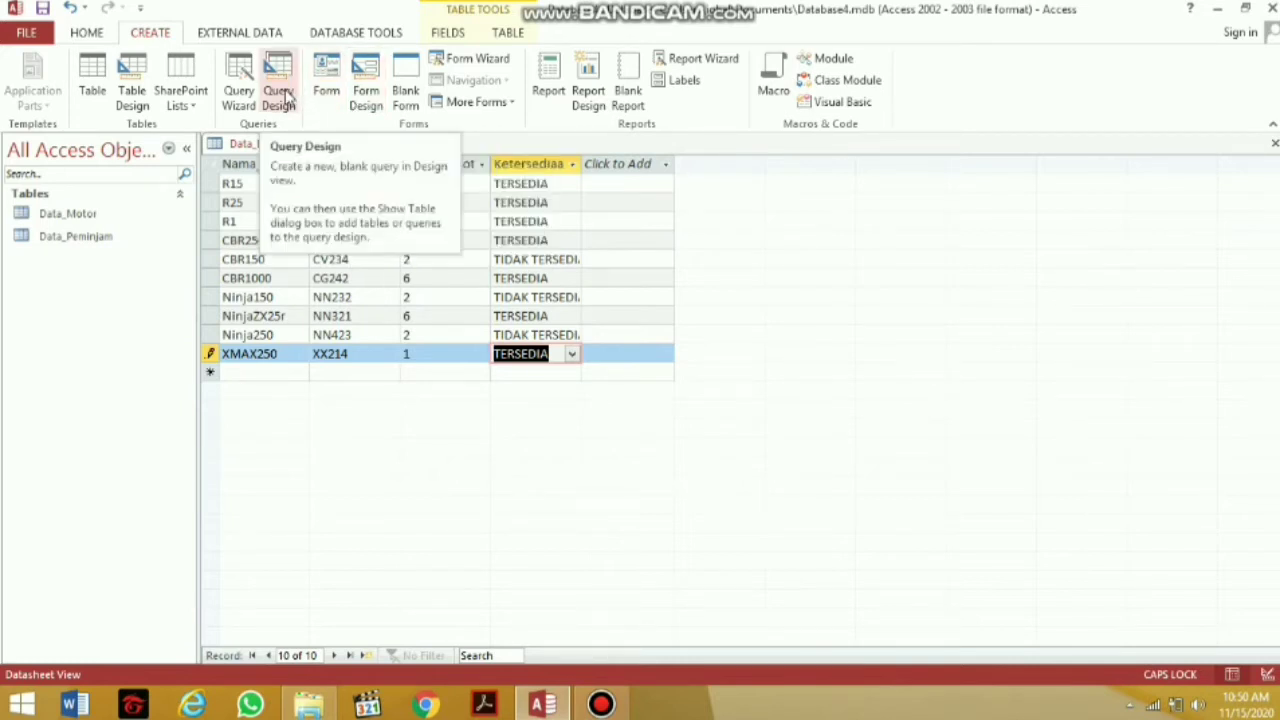
left_click(285, 95)
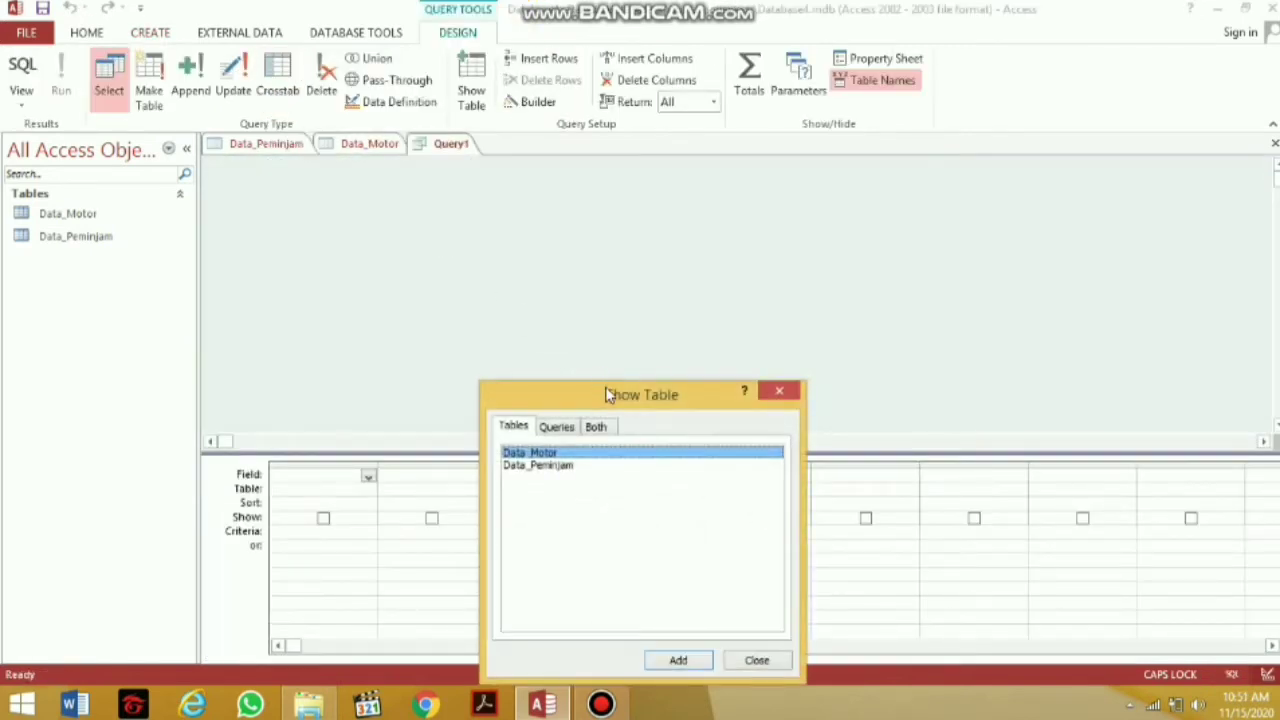
left_click_drag(606, 392, 610, 230)
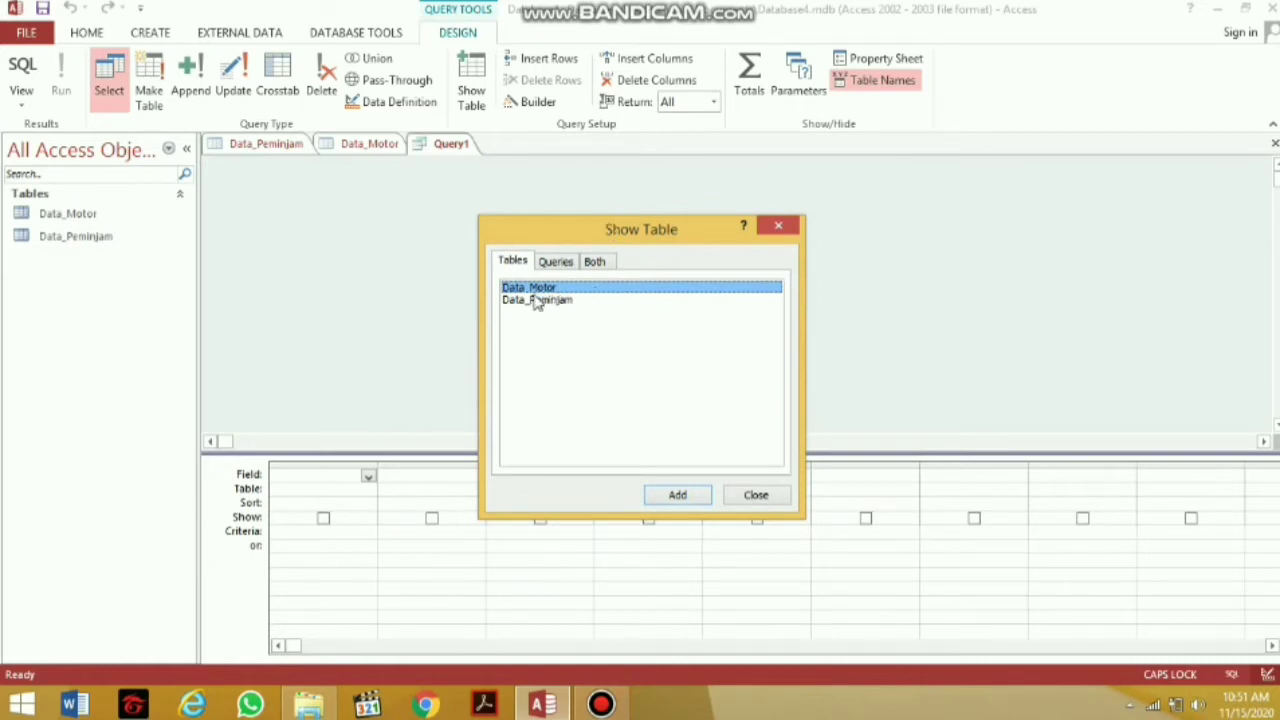
left_click(541, 305)
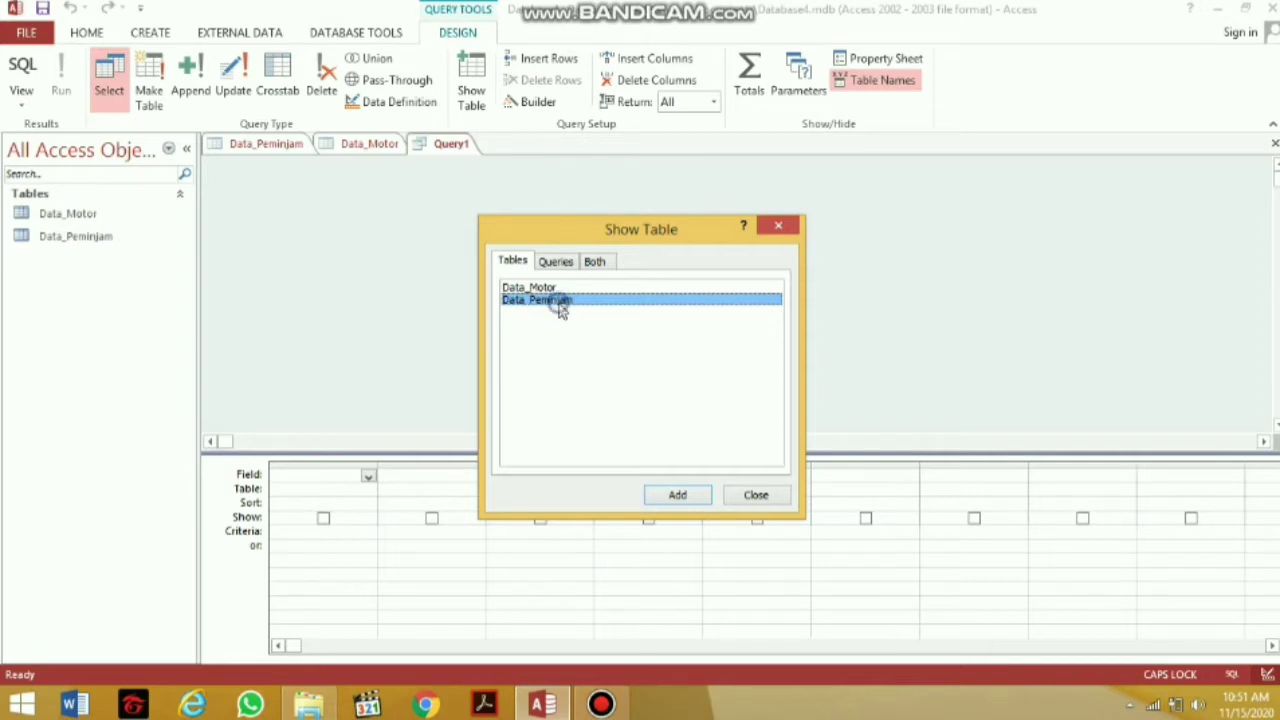
double_click(559, 306)
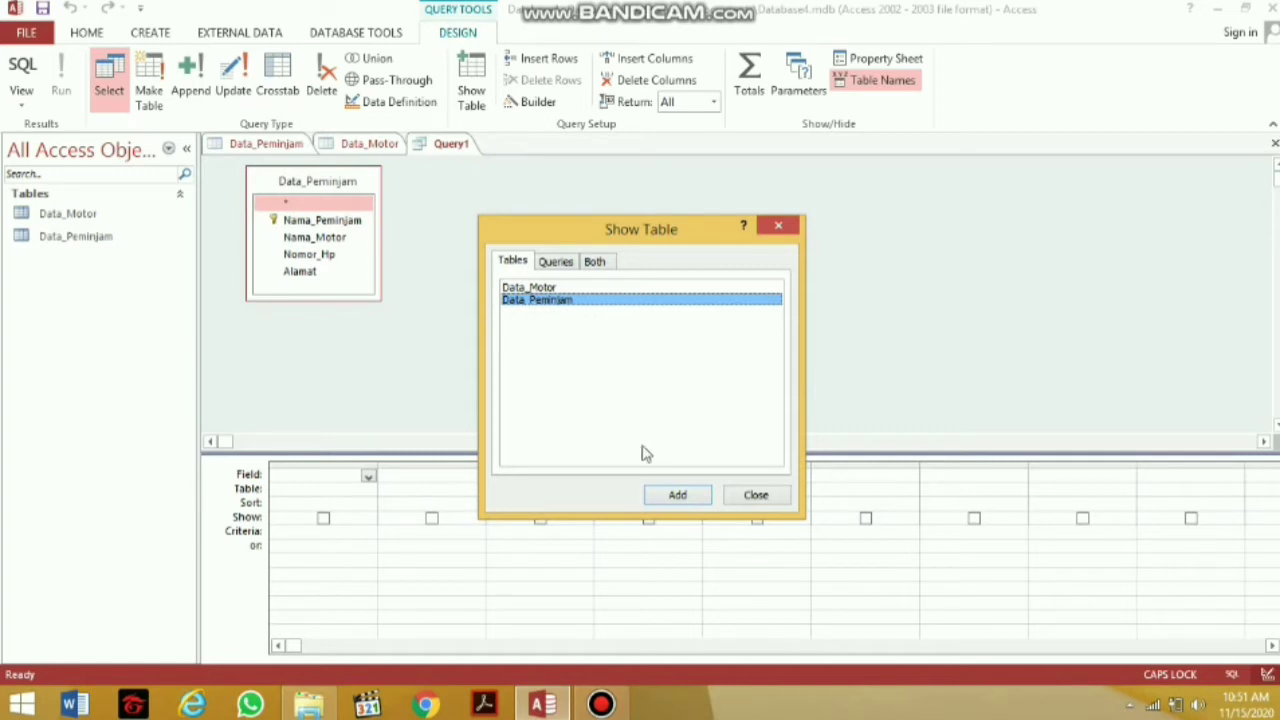
double_click(549, 288)
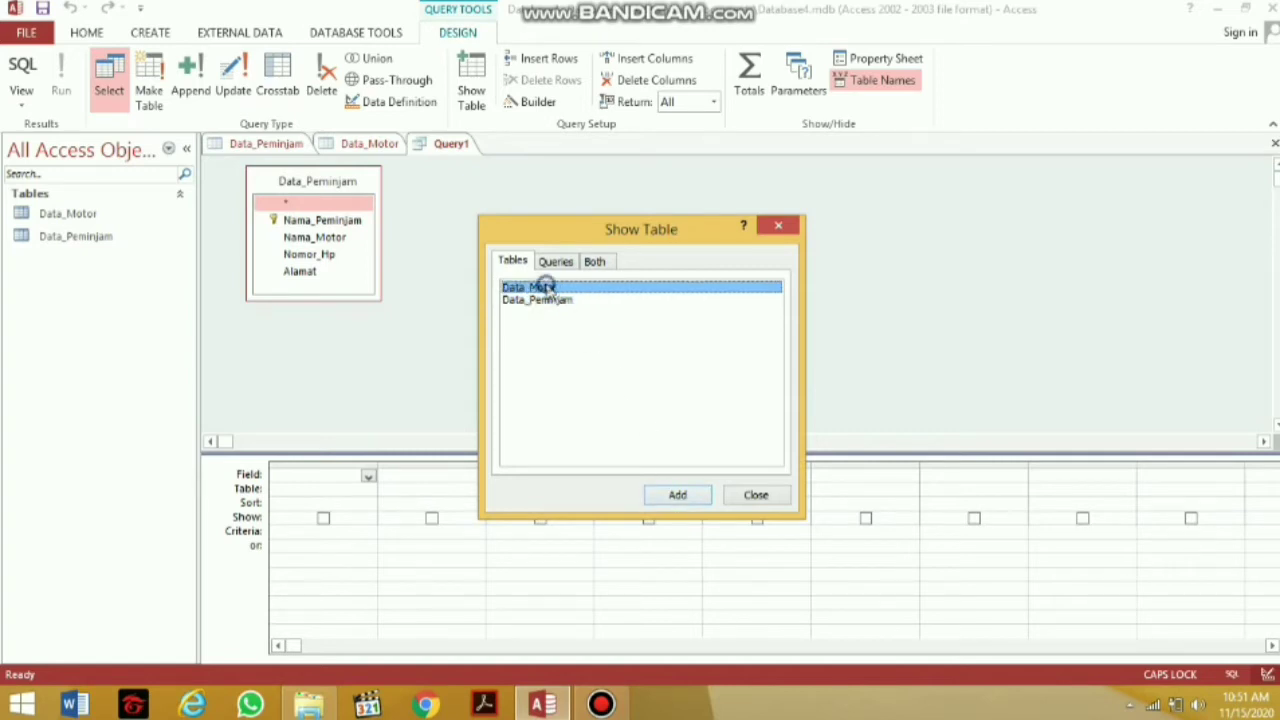
Close the Show Table dialog and put Nama_Peminjam in the first grid column
left_click(756, 495)
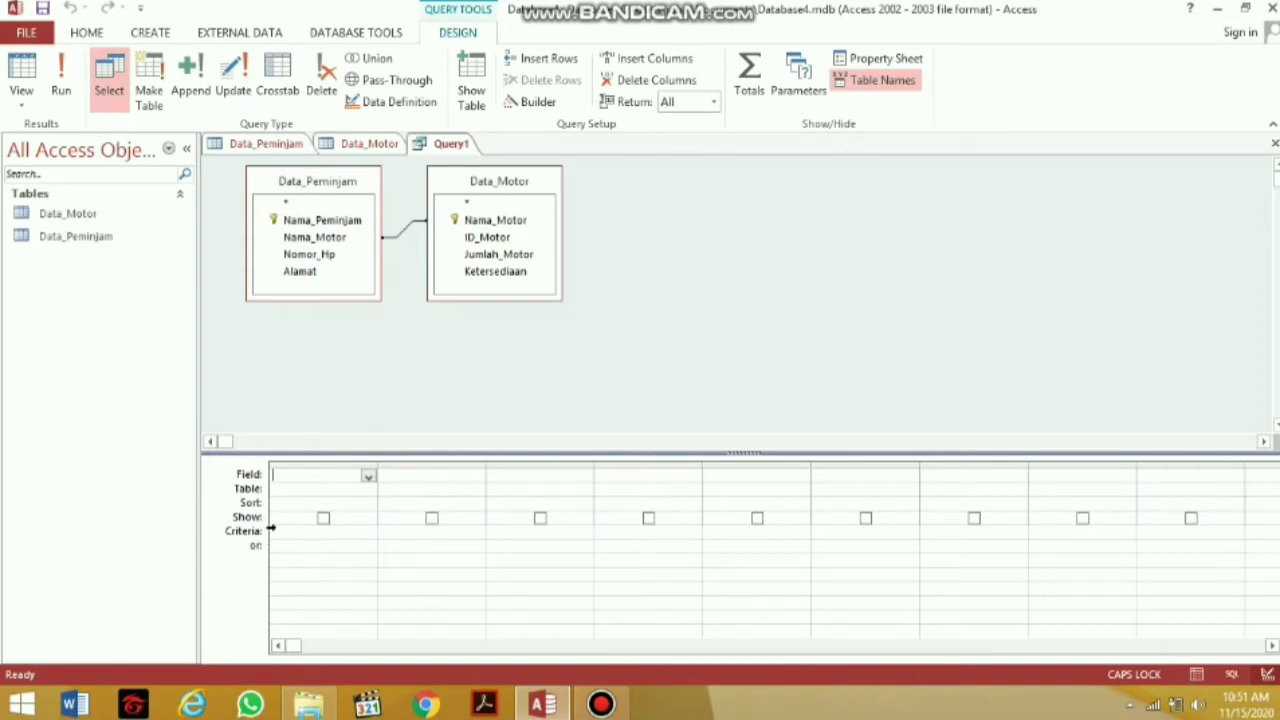
left_click(369, 477)
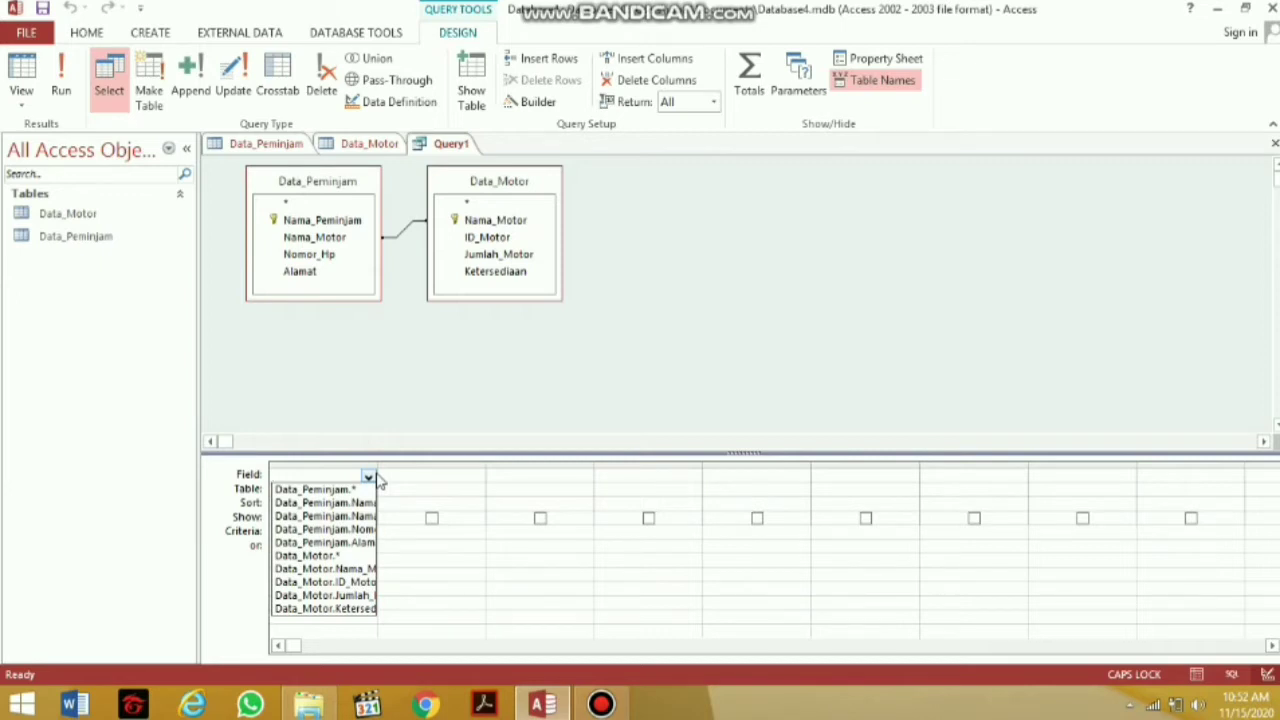
type("N")
key("BackSpace")
type("A")
key("Caps_Lock")
type("ma")
key("BackSpace")
key("BackSpace")
key("BackSpace")
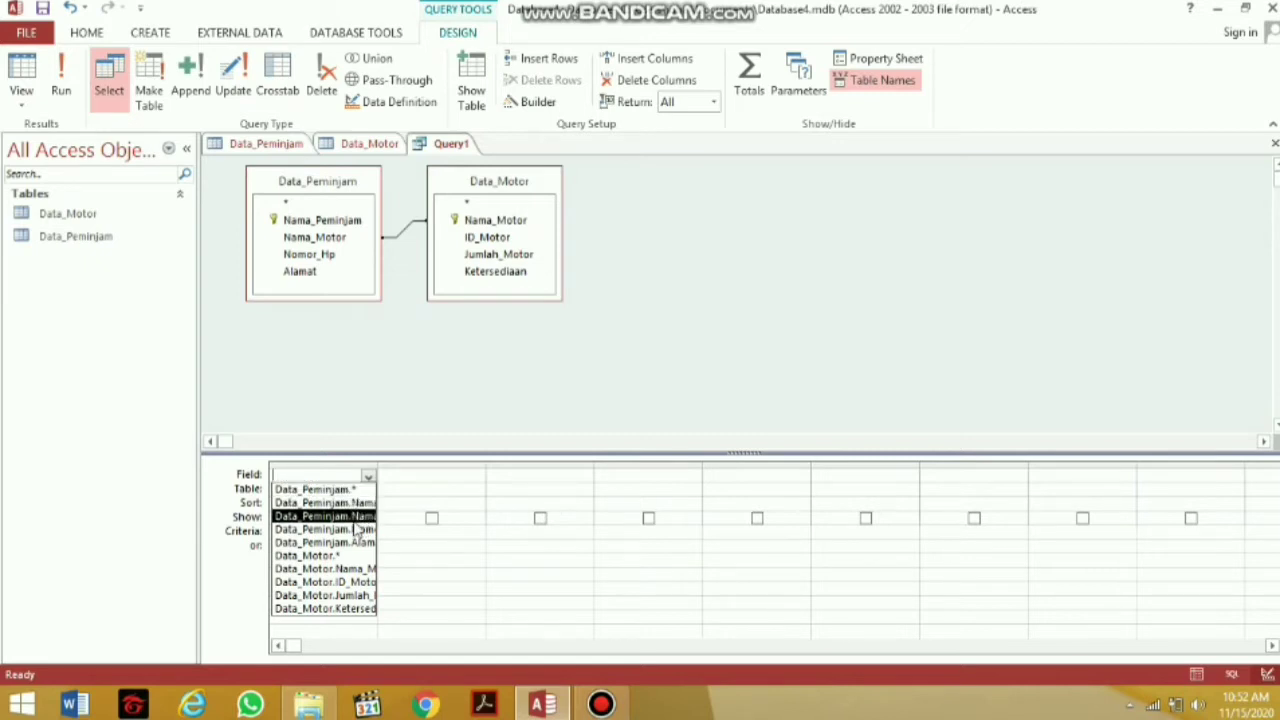
left_click(360, 503)
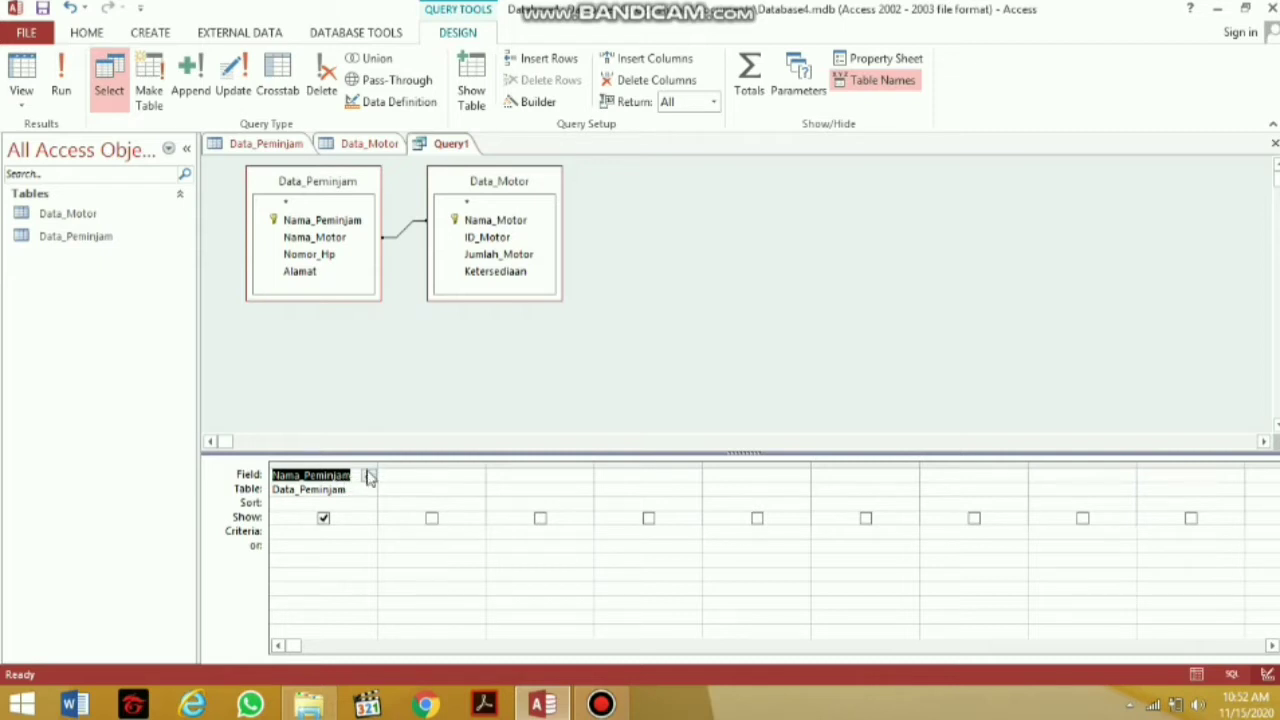
Add Alamat, Nomor_Hp and Data_Peminjam's Nama_Motor to the next three columns
left_click(390, 474)
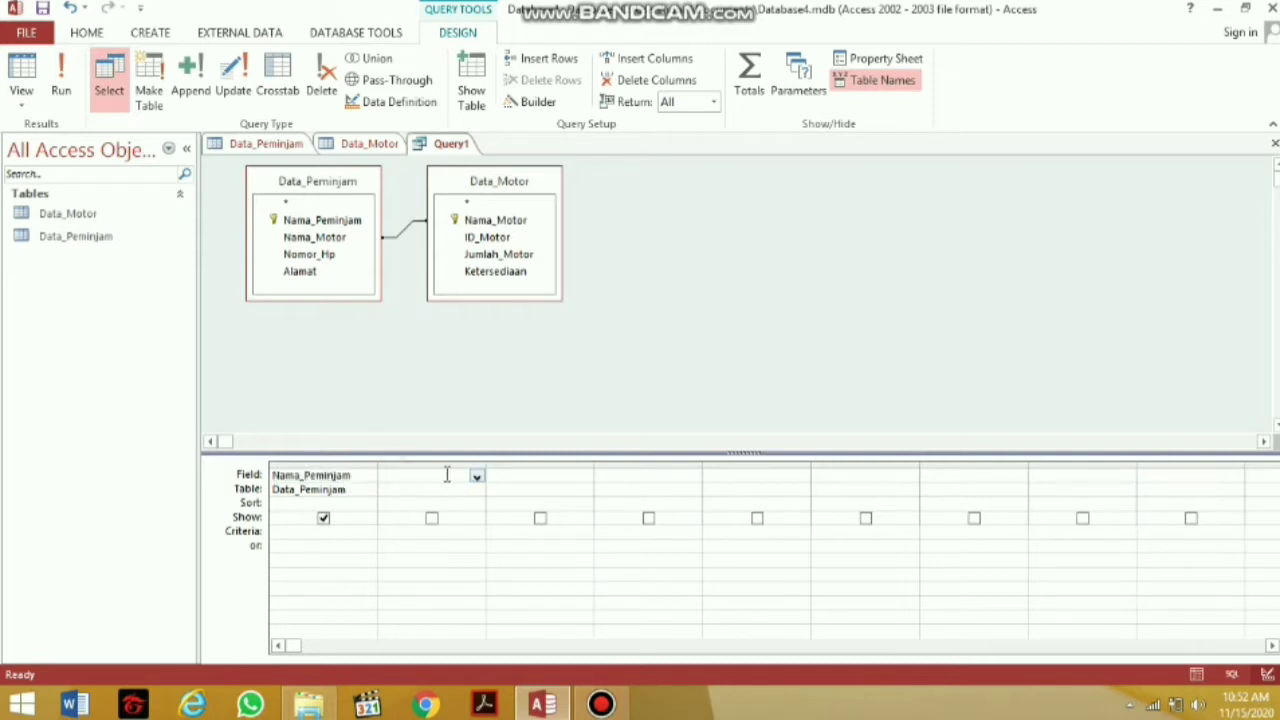
left_click(476, 477)
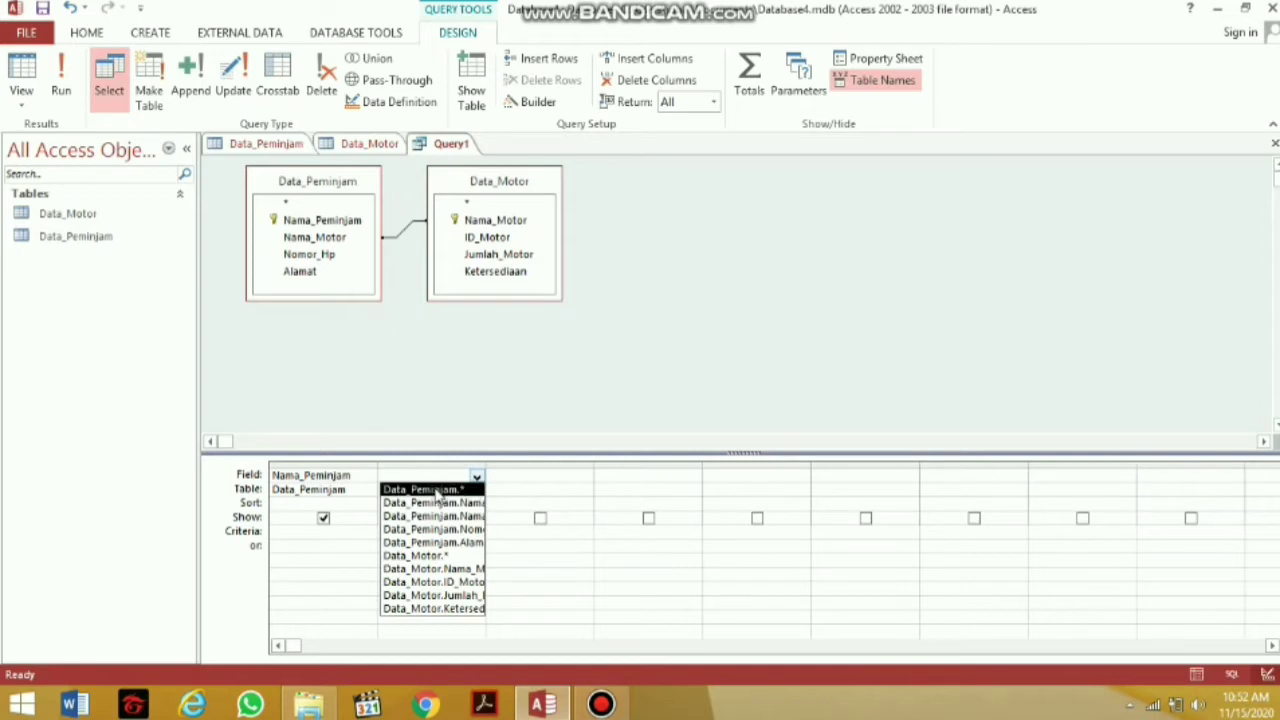
left_click(453, 541)
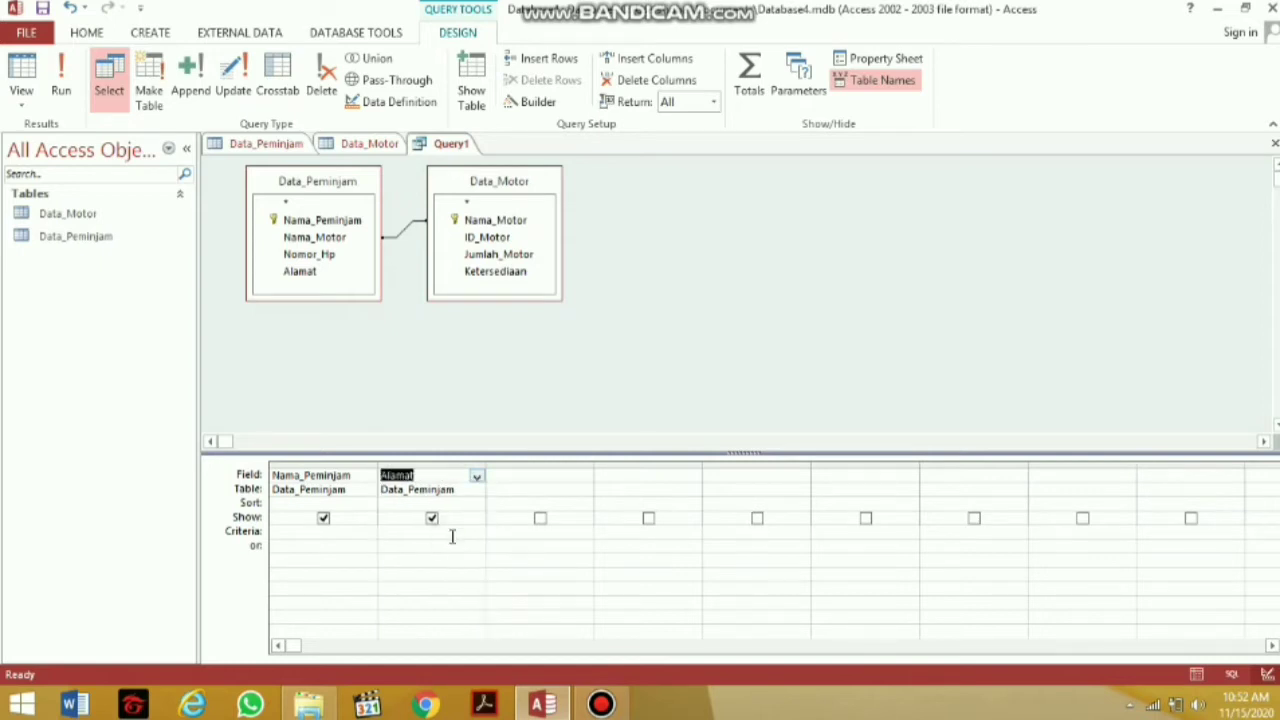
left_click(542, 471)
left_click(585, 478)
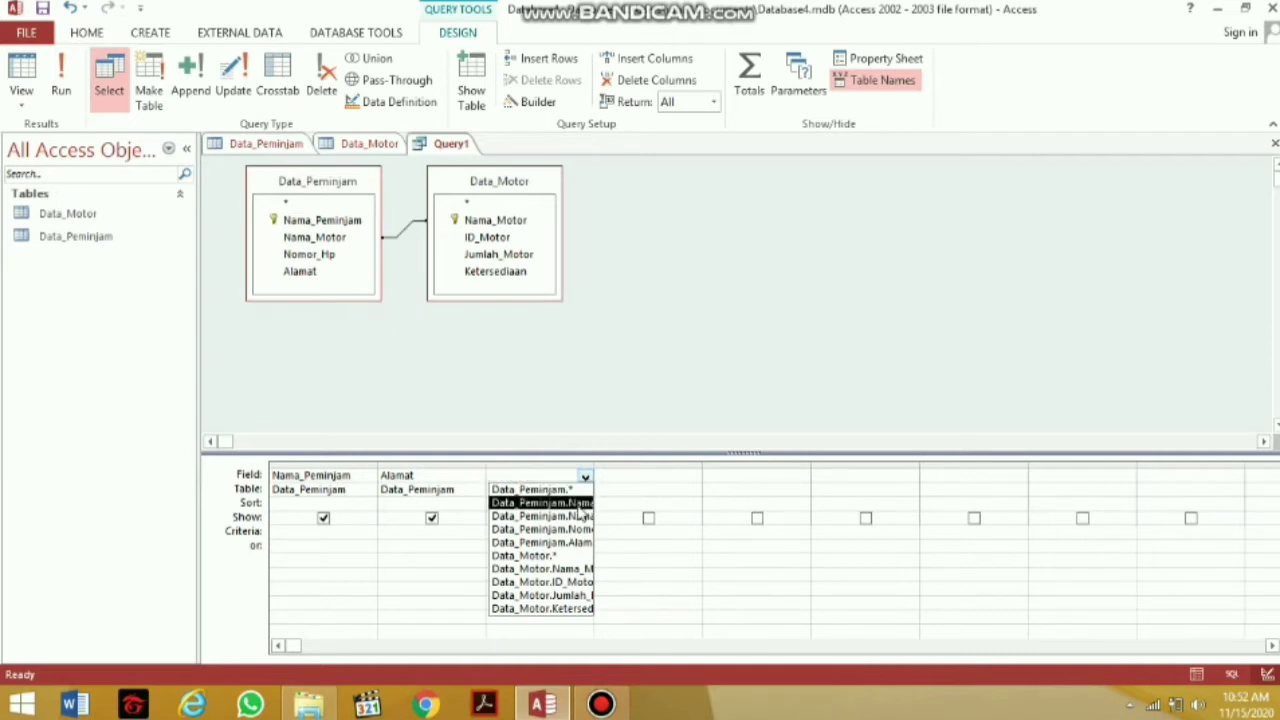
left_click(577, 531)
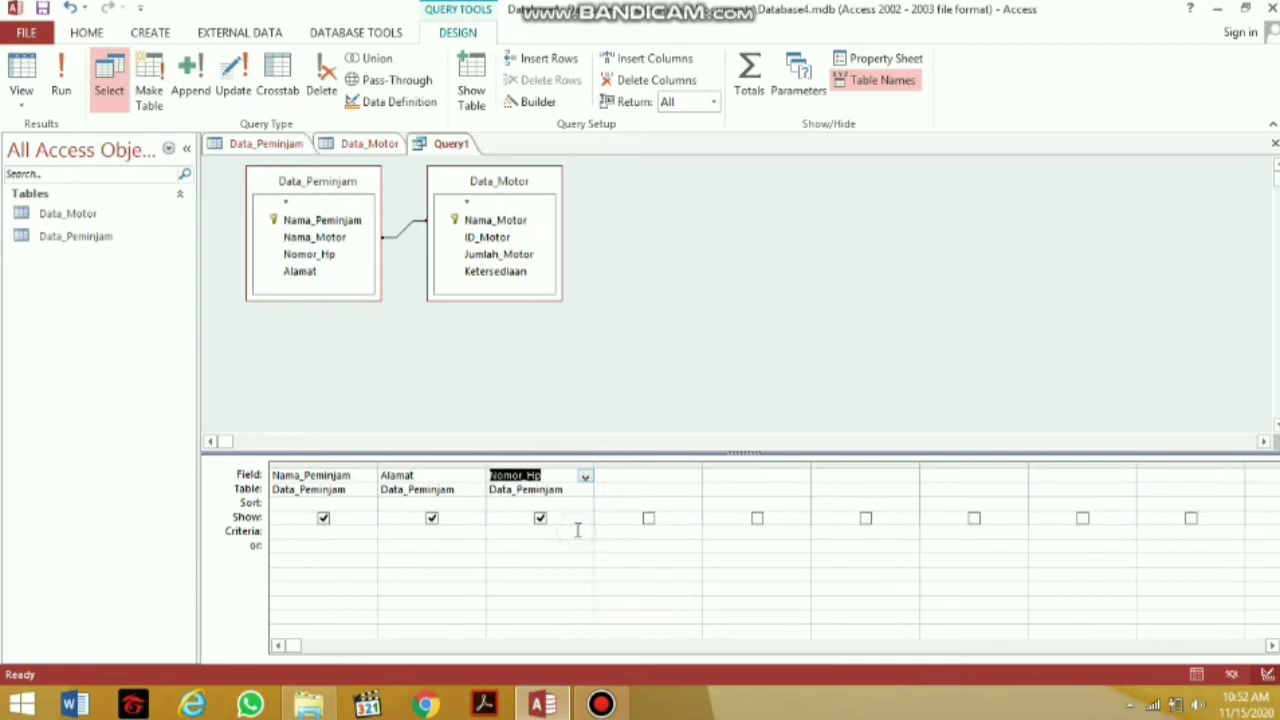
left_click(634, 479)
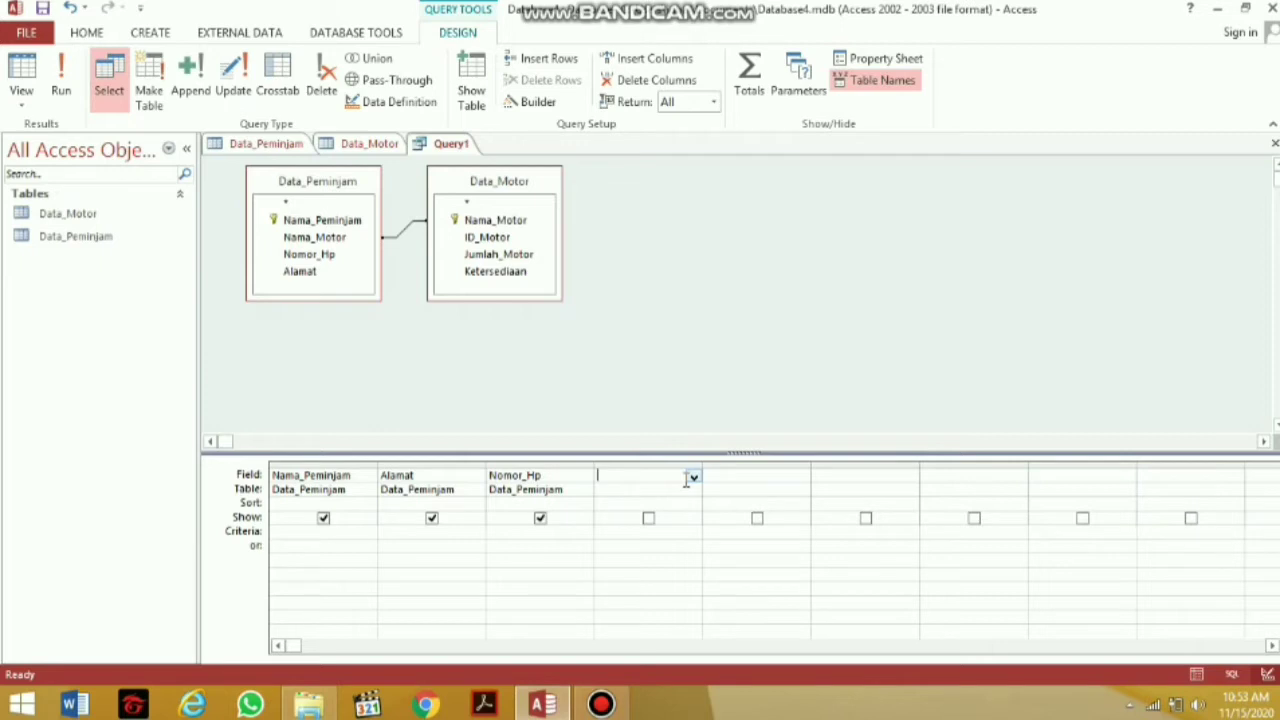
left_click(693, 478)
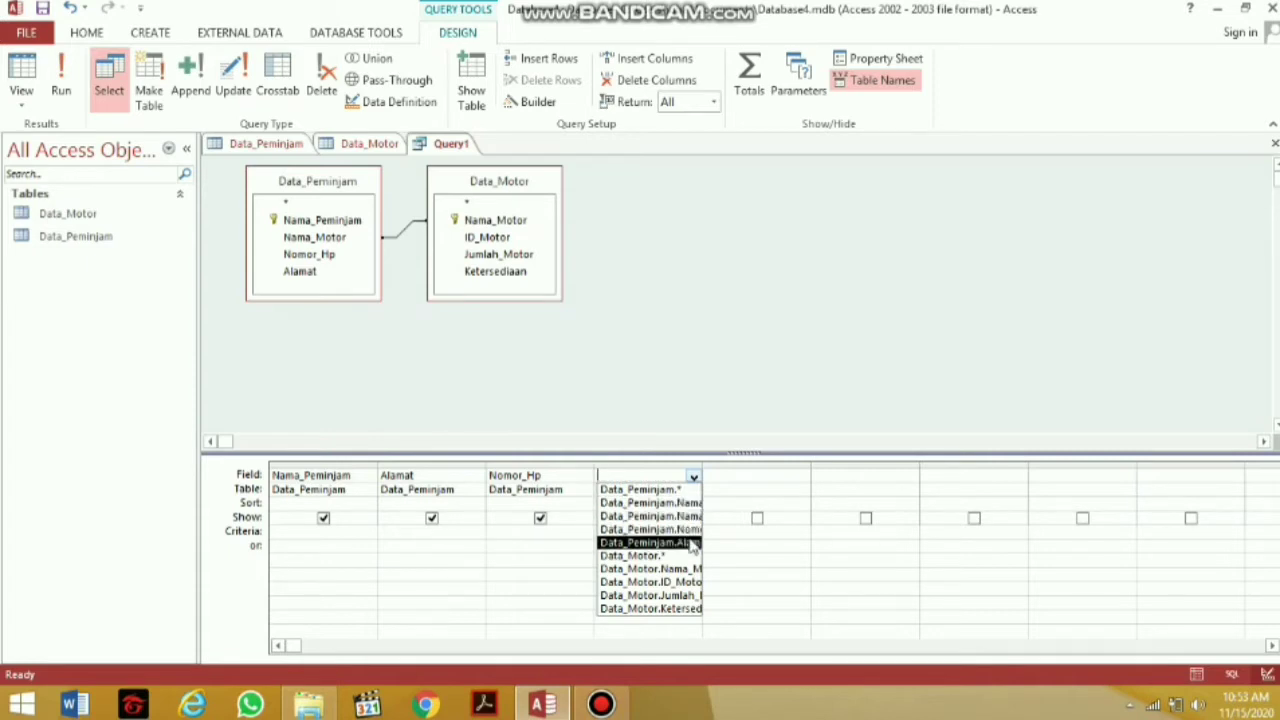
left_click(690, 516)
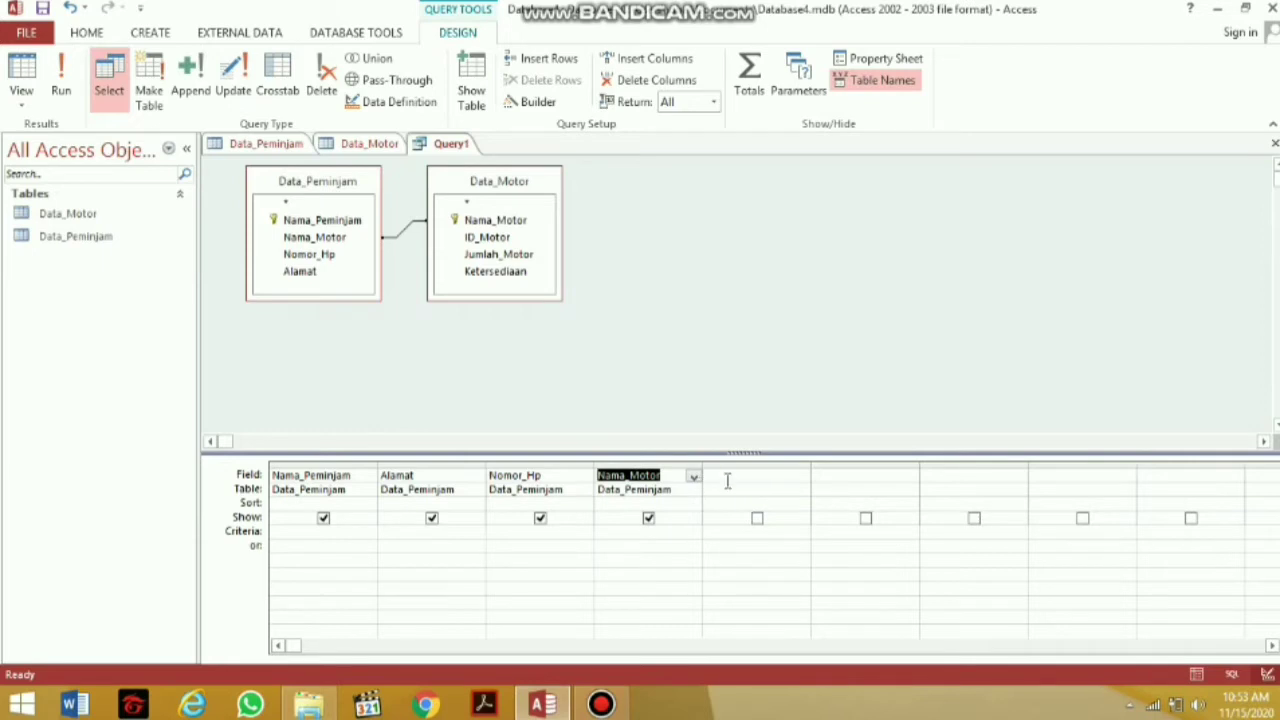
Add Data_Motor's ID_Motor, Jumlah_Motor and Ketersediaan to the following columns
left_click(728, 481)
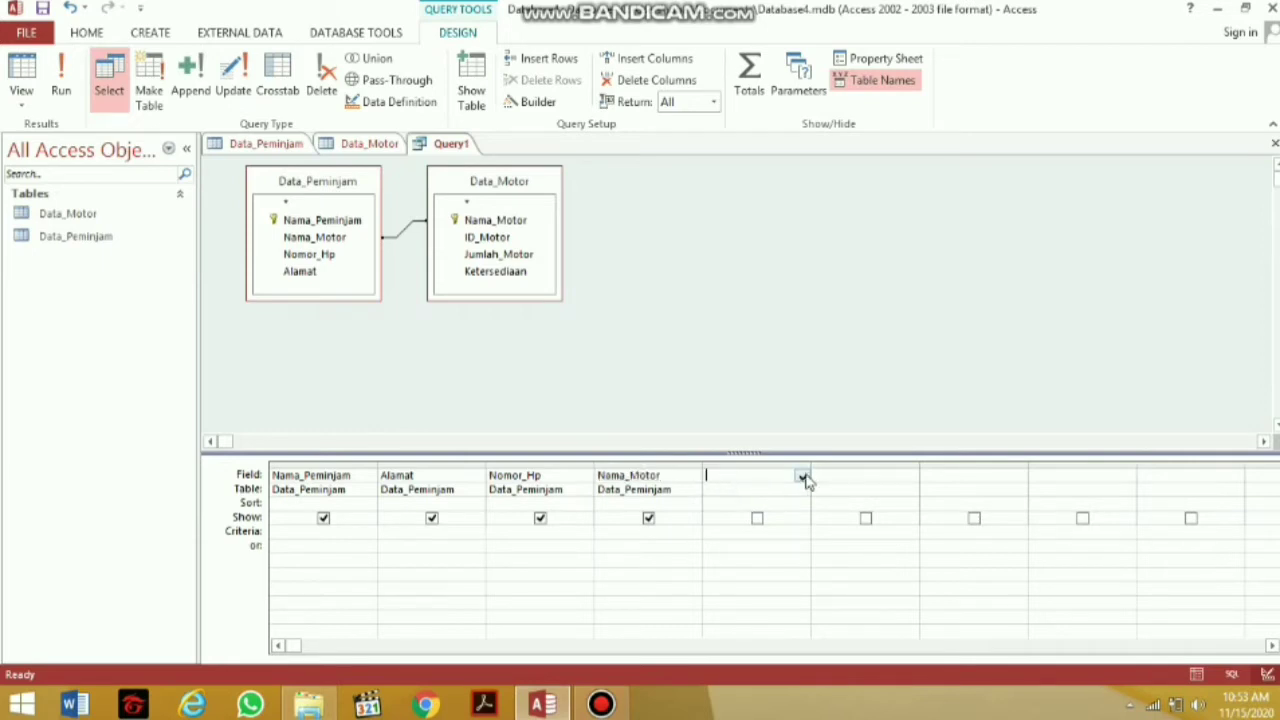
left_click(803, 477)
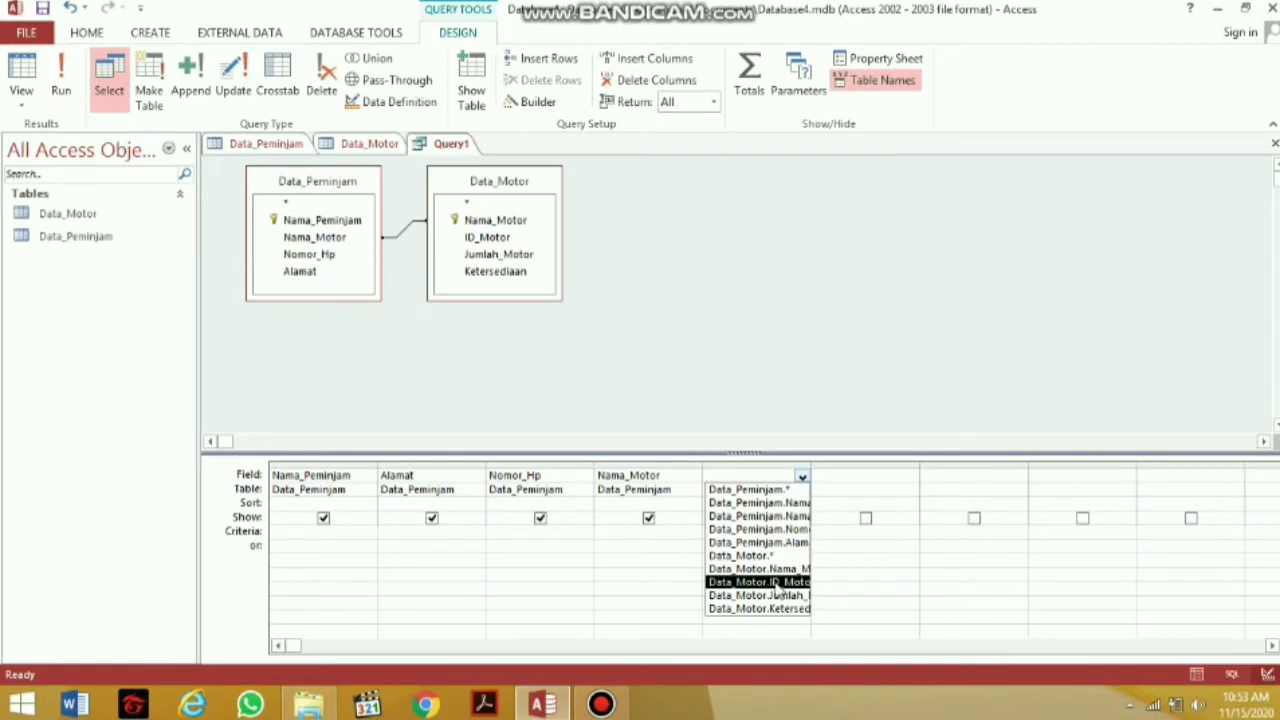
left_click(776, 584)
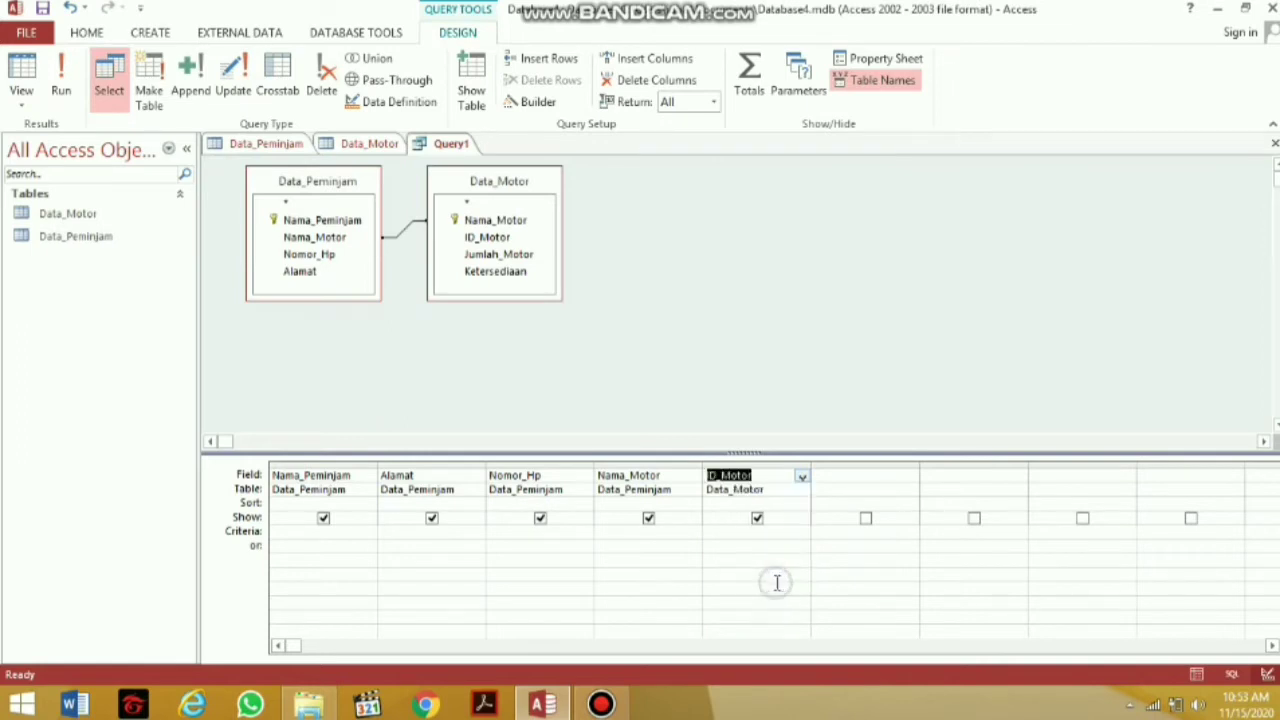
left_click(878, 473)
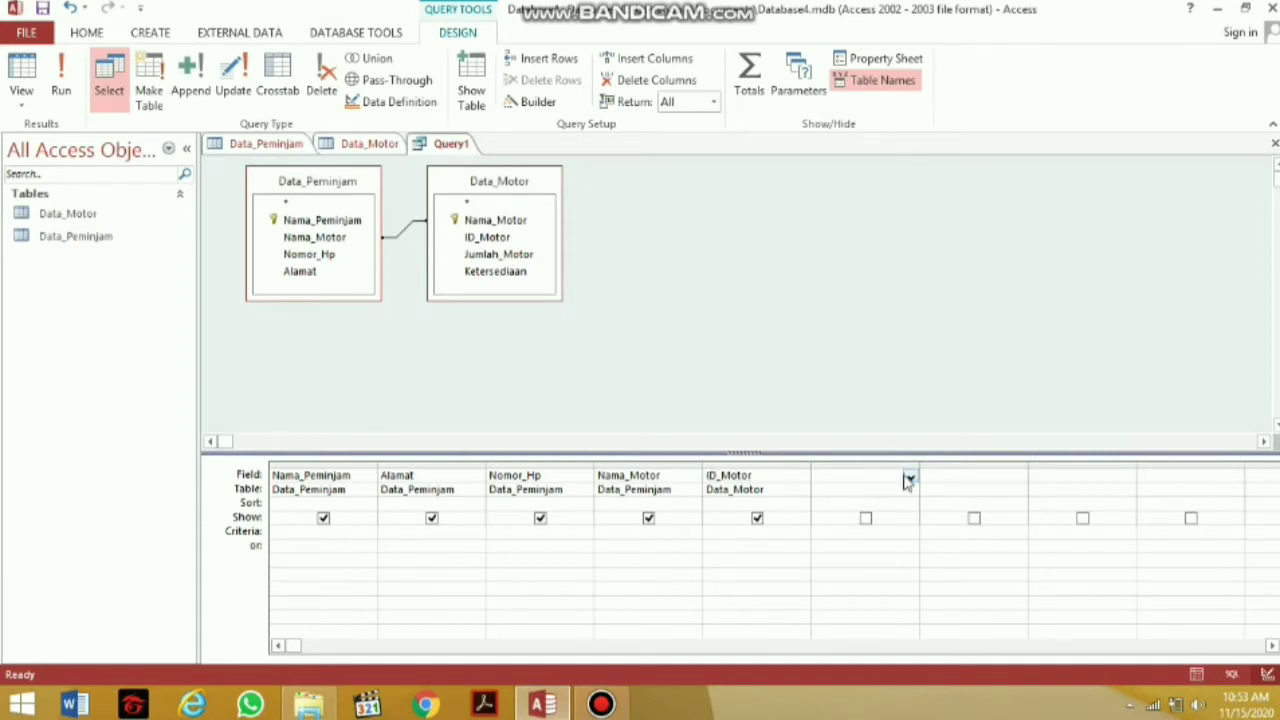
left_click(909, 477)
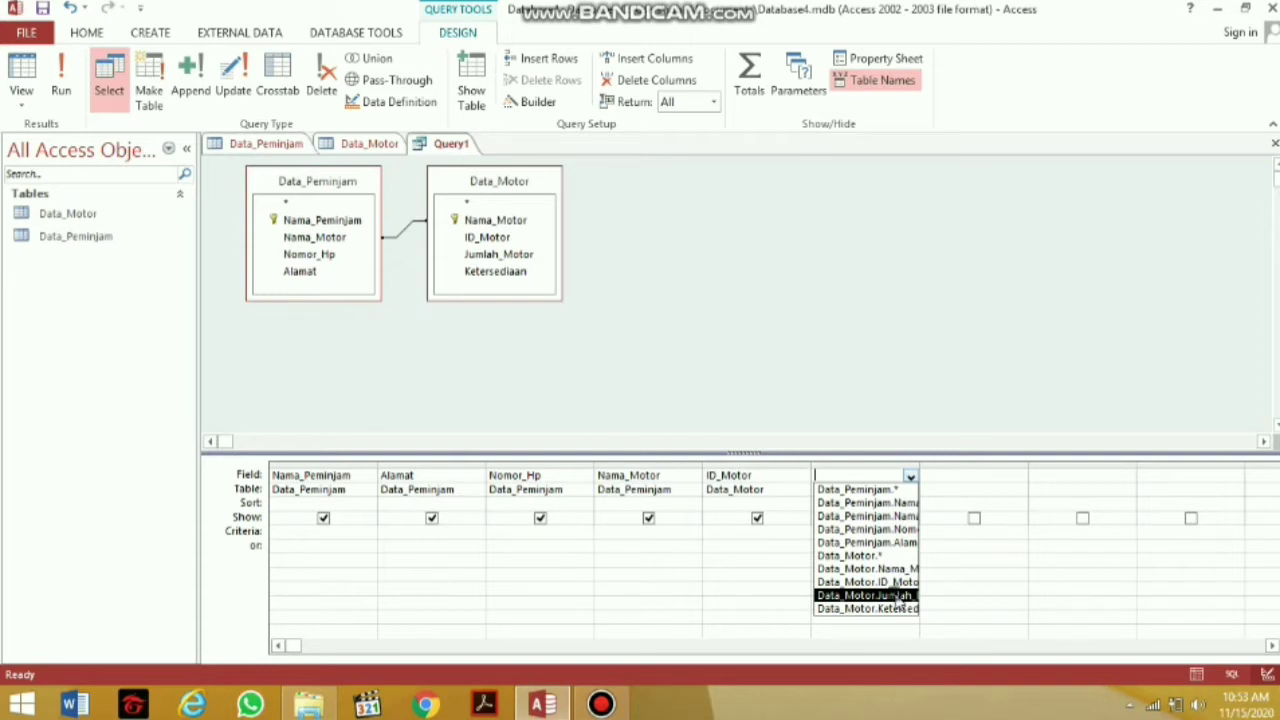
left_click(897, 596)
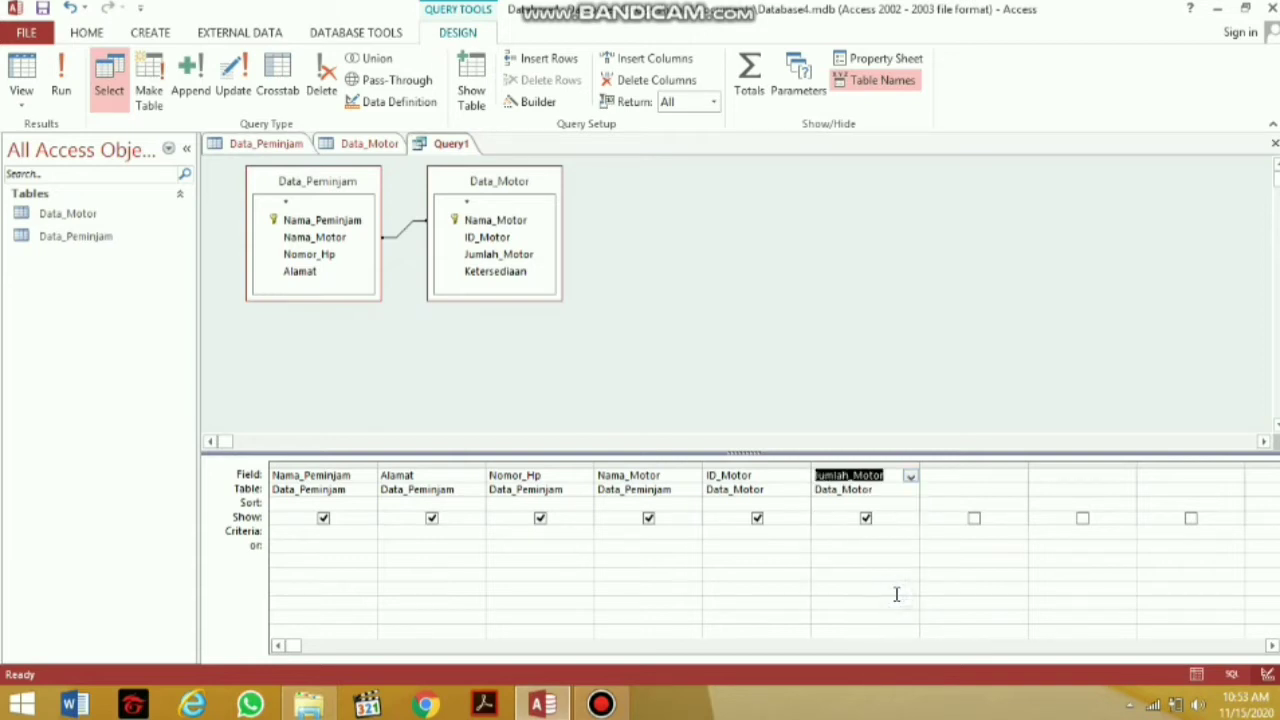
left_click(988, 480)
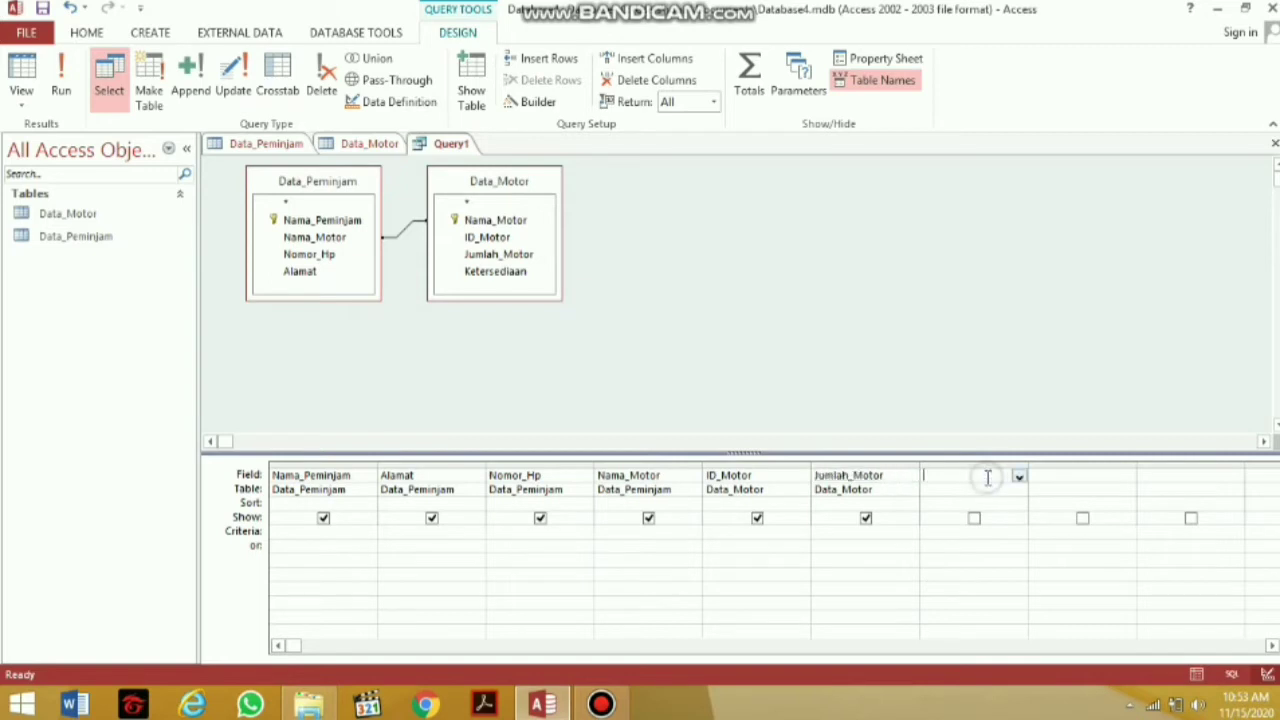
left_click(1015, 479)
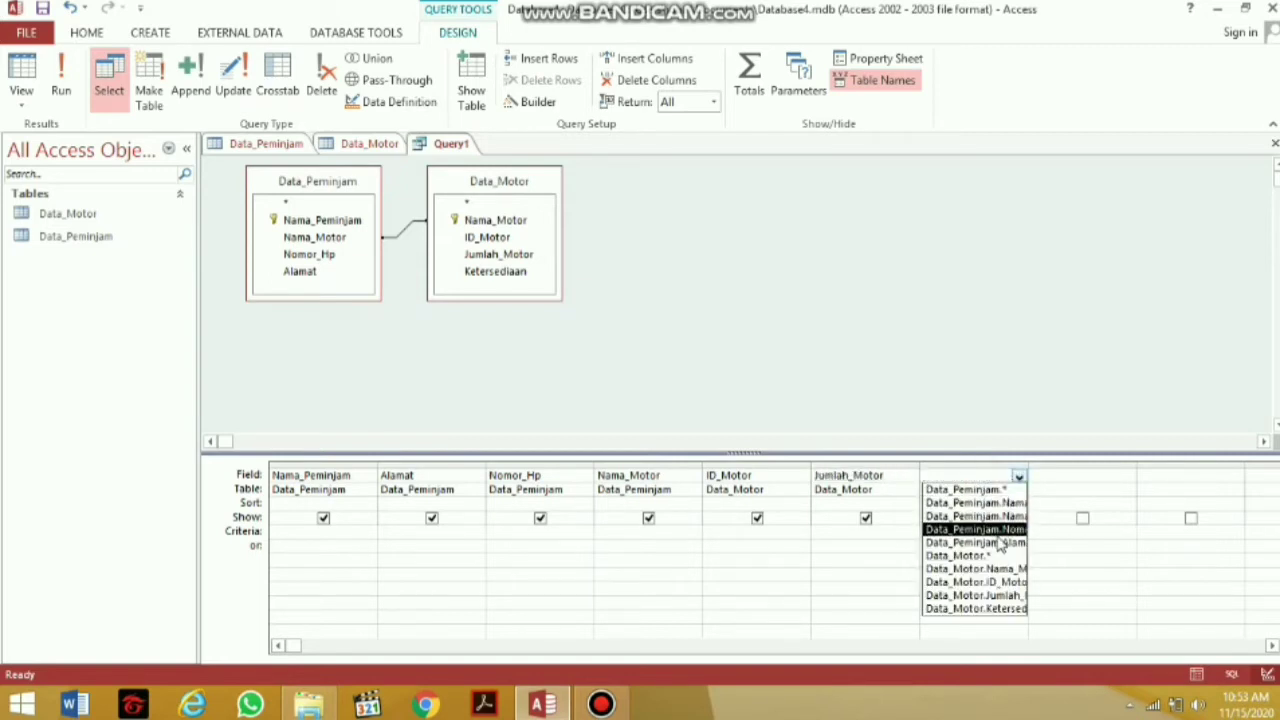
left_click(995, 607)
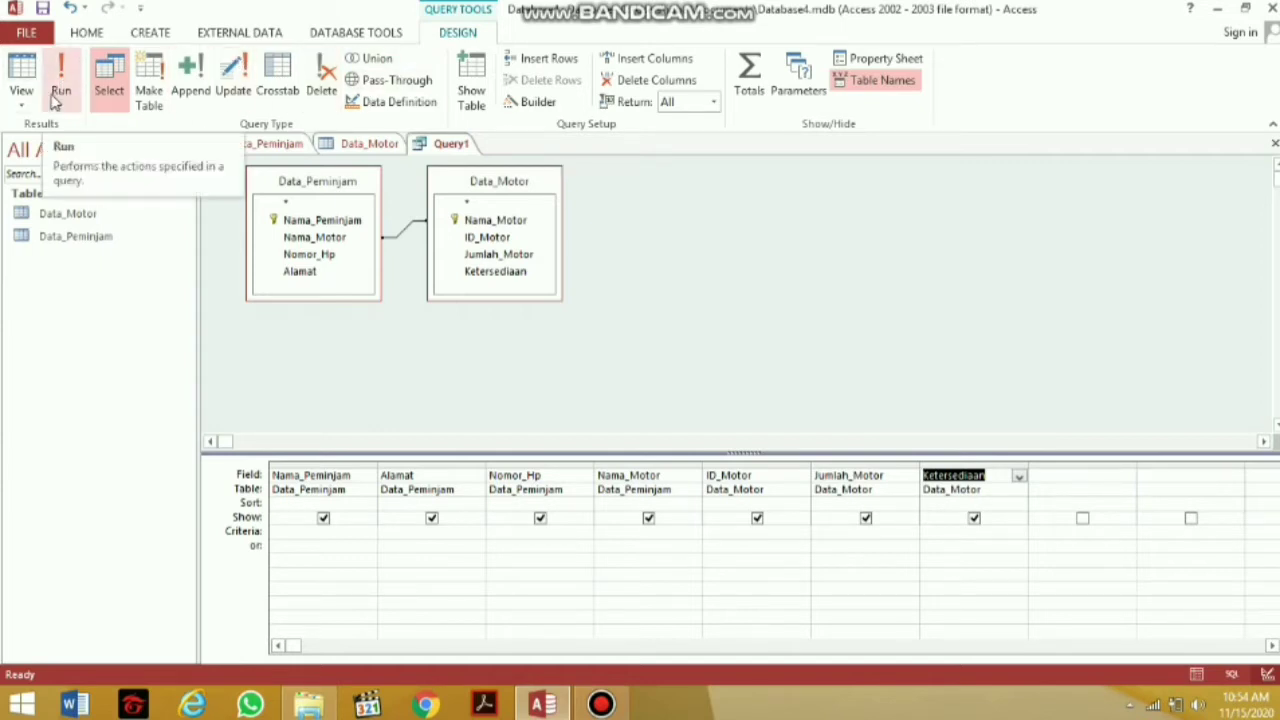
Run the query to show its nine joined rows and save it as Query1
left_click(60, 90)
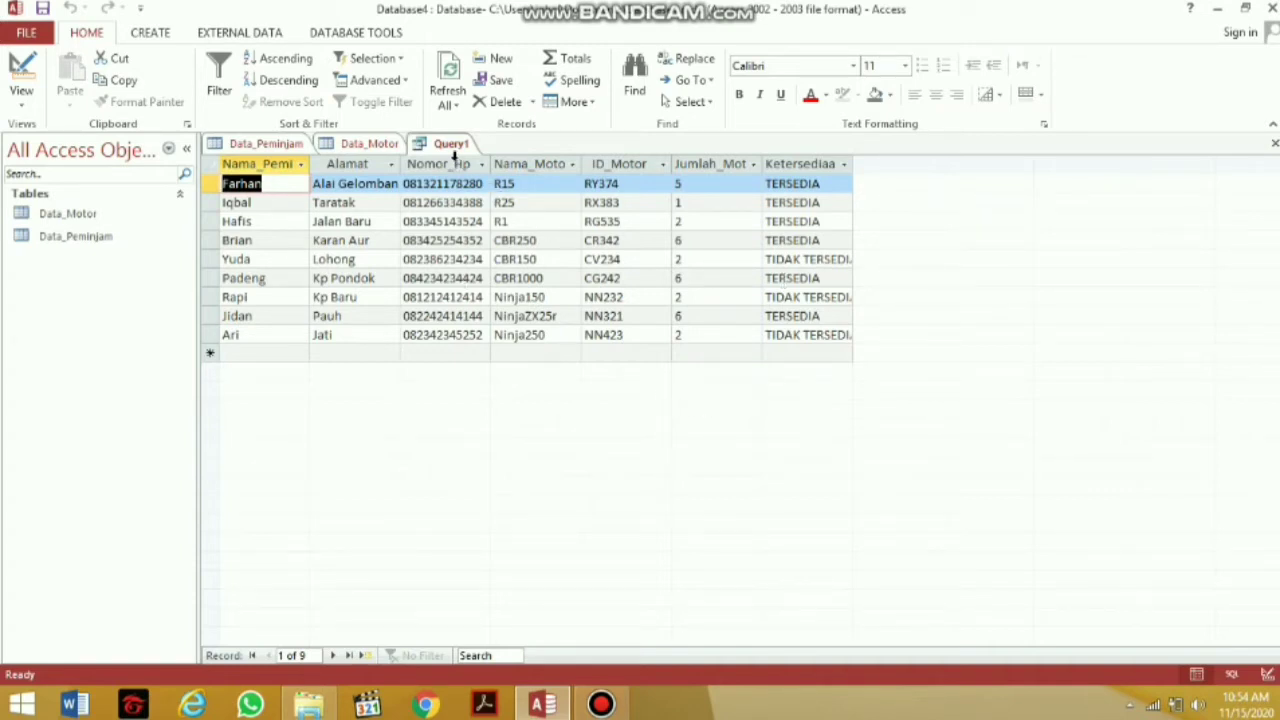
right_click(451, 146)
left_click(468, 159)
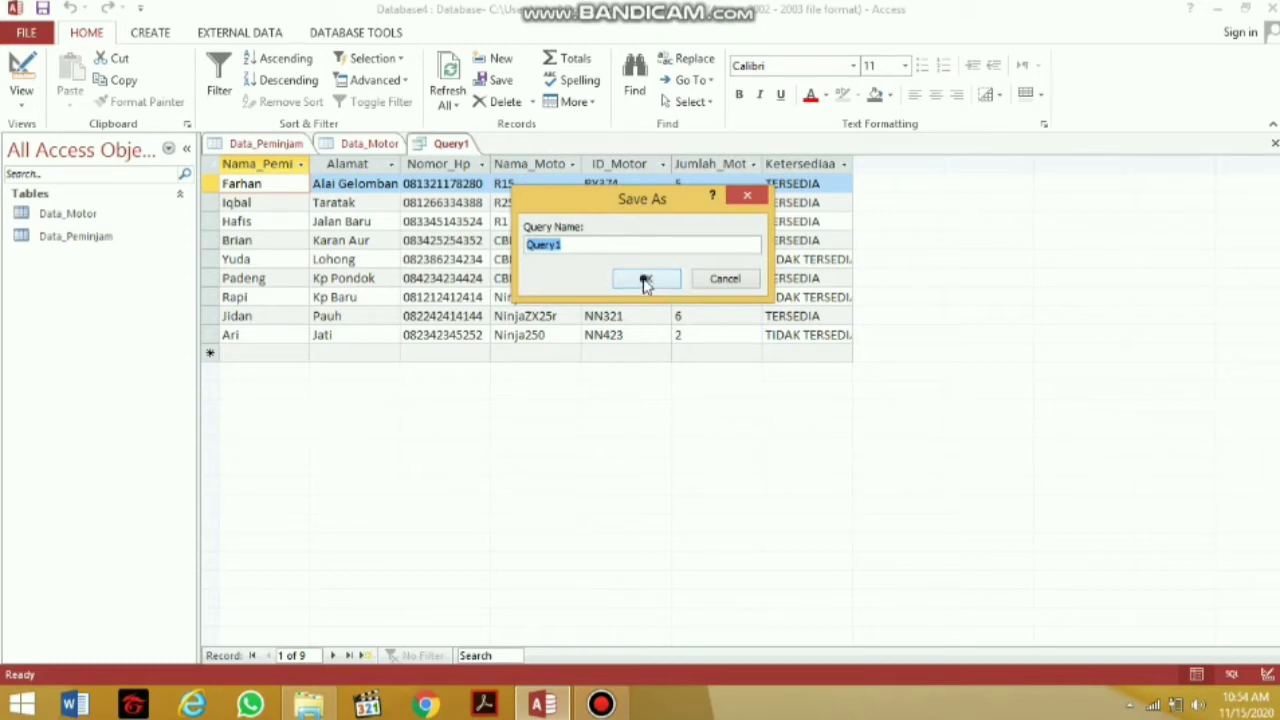
left_click(645, 280)
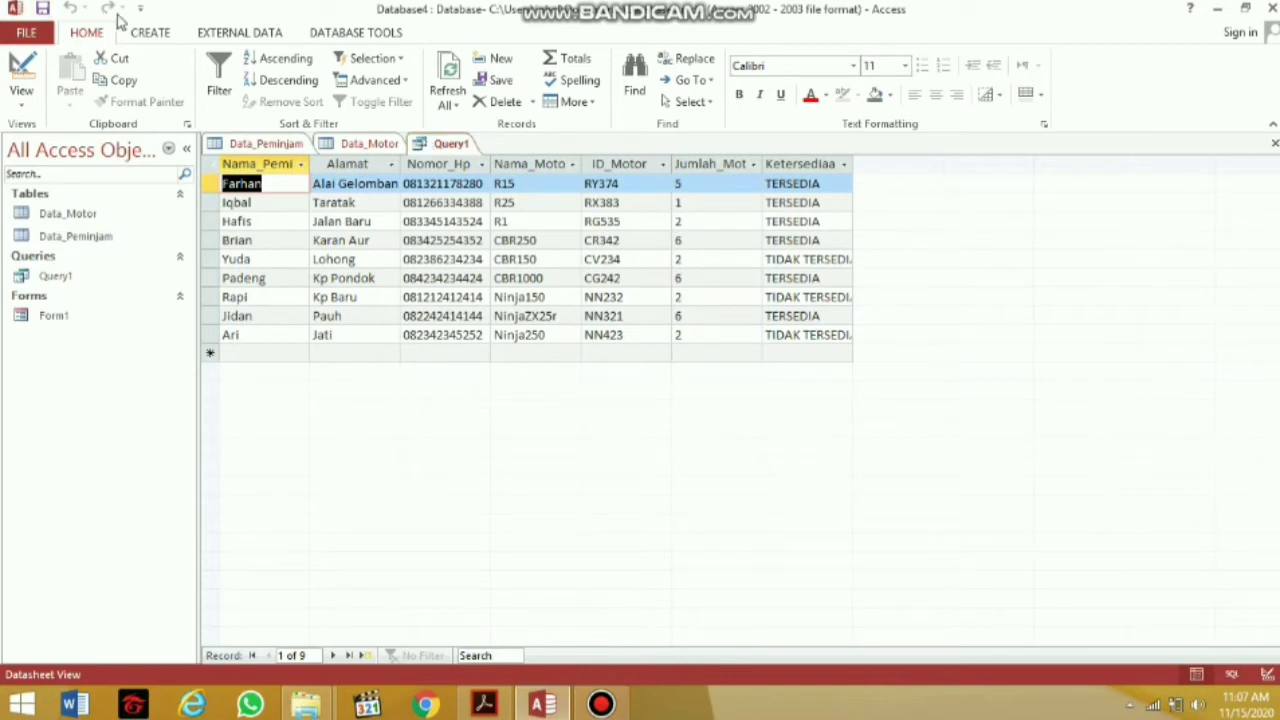
Create a form from Query1 and save it as Form1, replacing the existing Form1
left_click(150, 33)
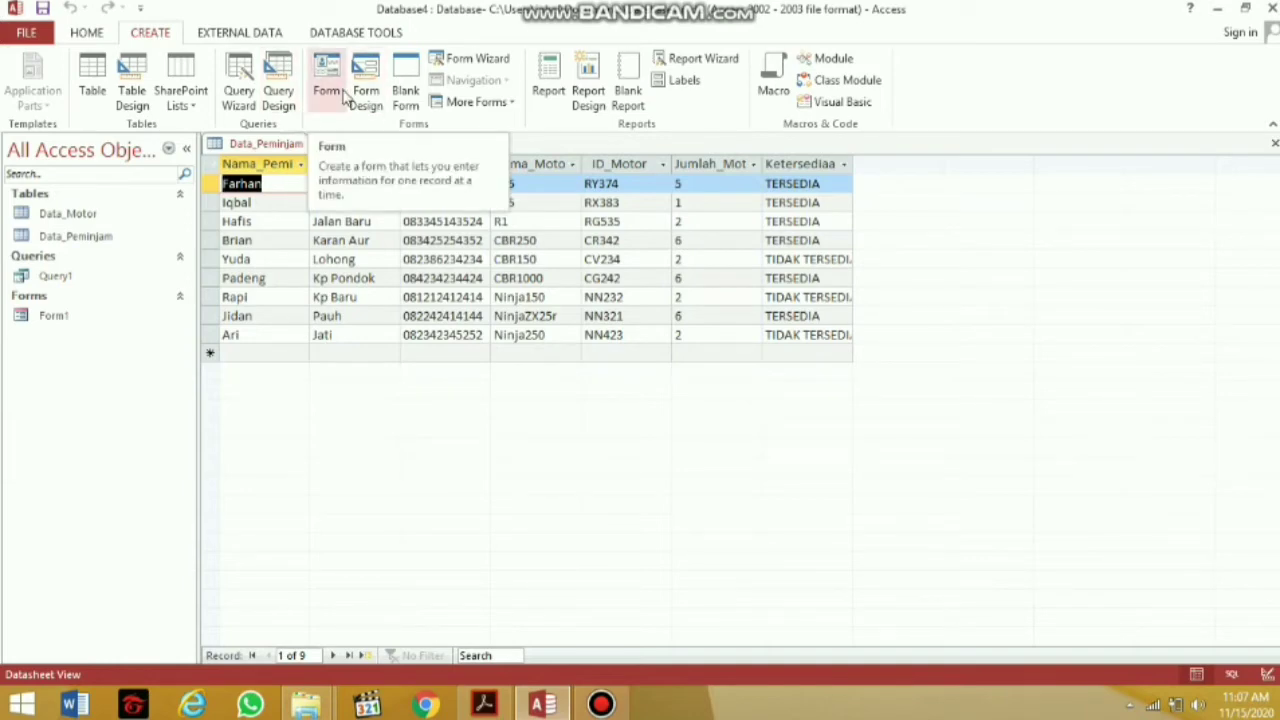
left_click(338, 90)
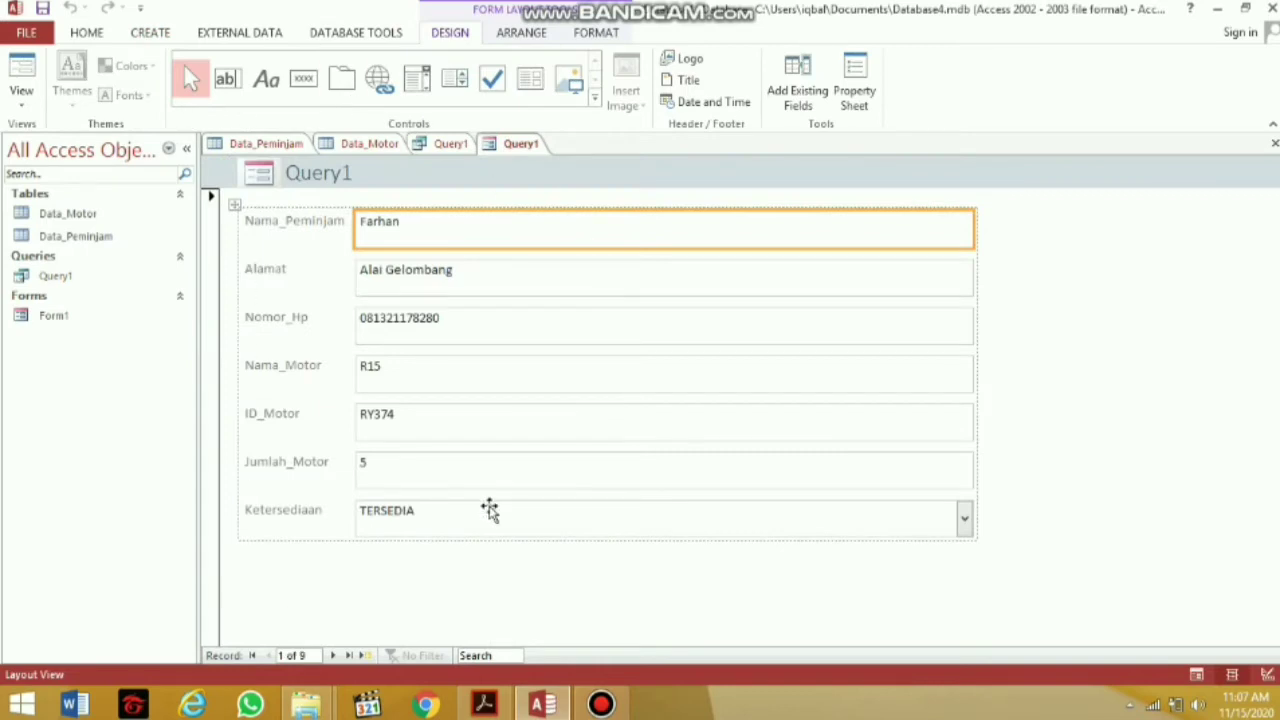
right_click(535, 152)
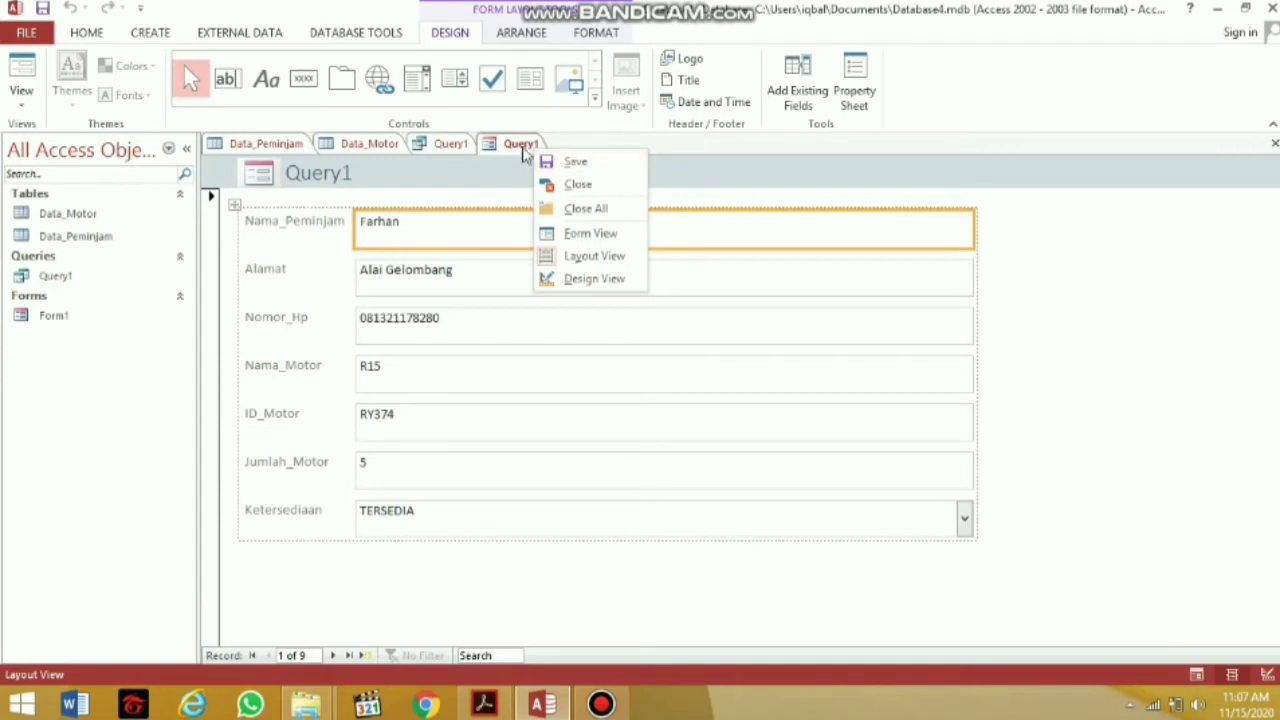
left_click(628, 168)
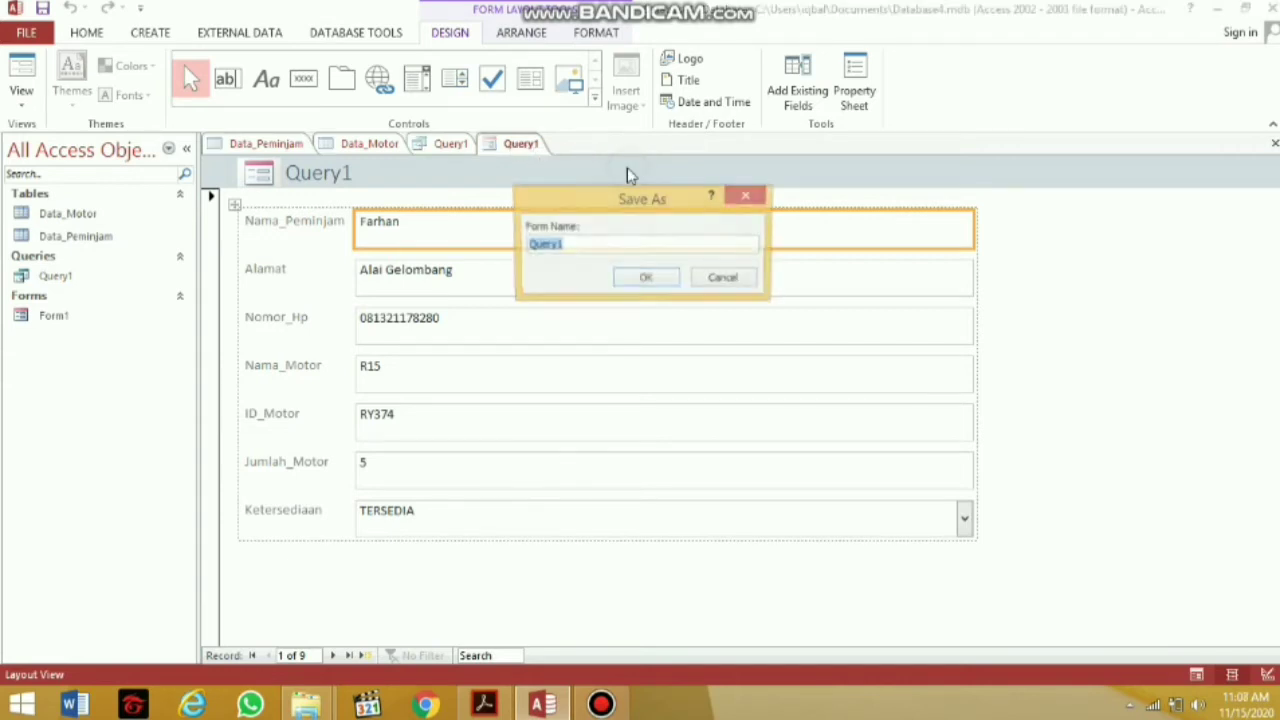
key("BackSpace")
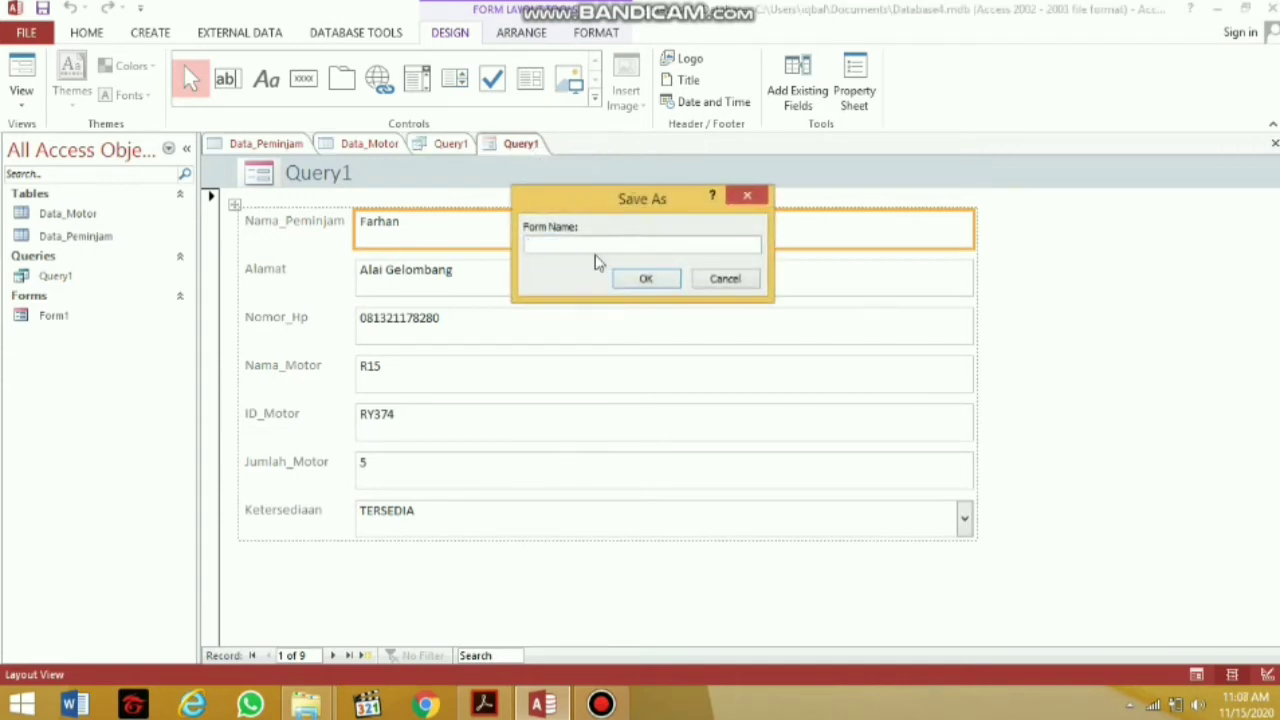
key("Caps_Lock")
type("F")
key("Caps_Lock")
left_click(648, 279)
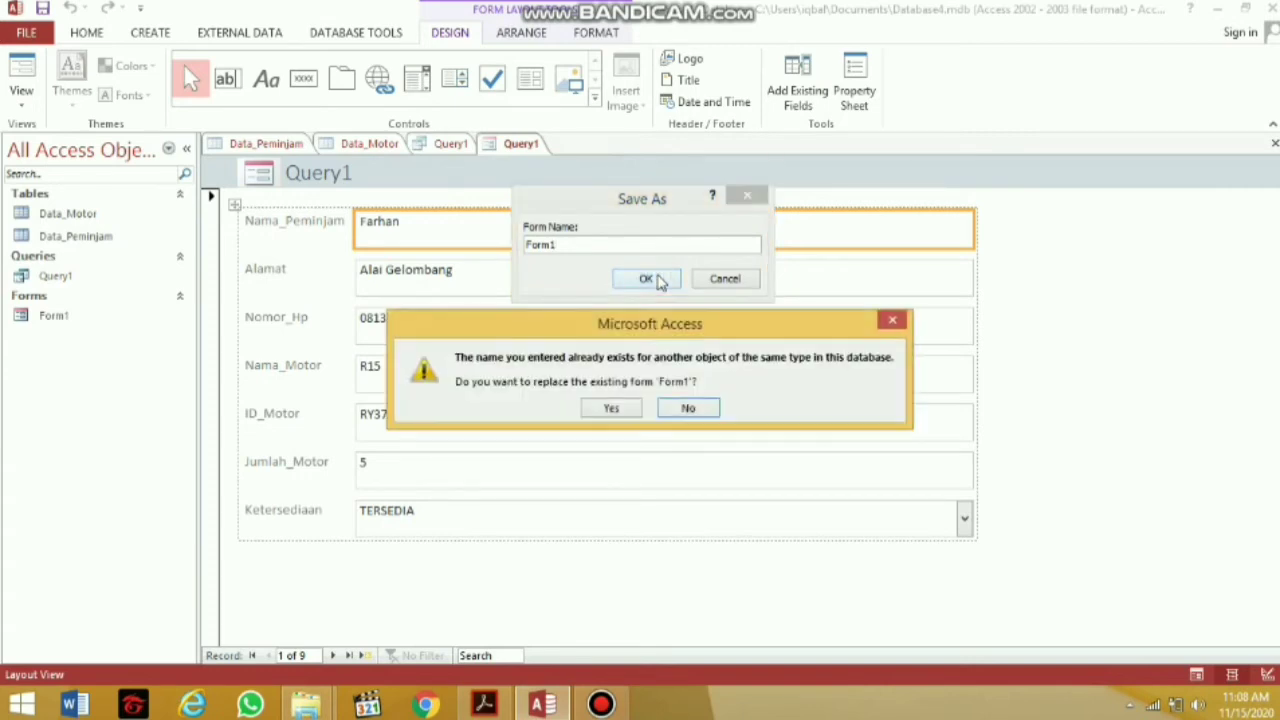
left_click(609, 407)
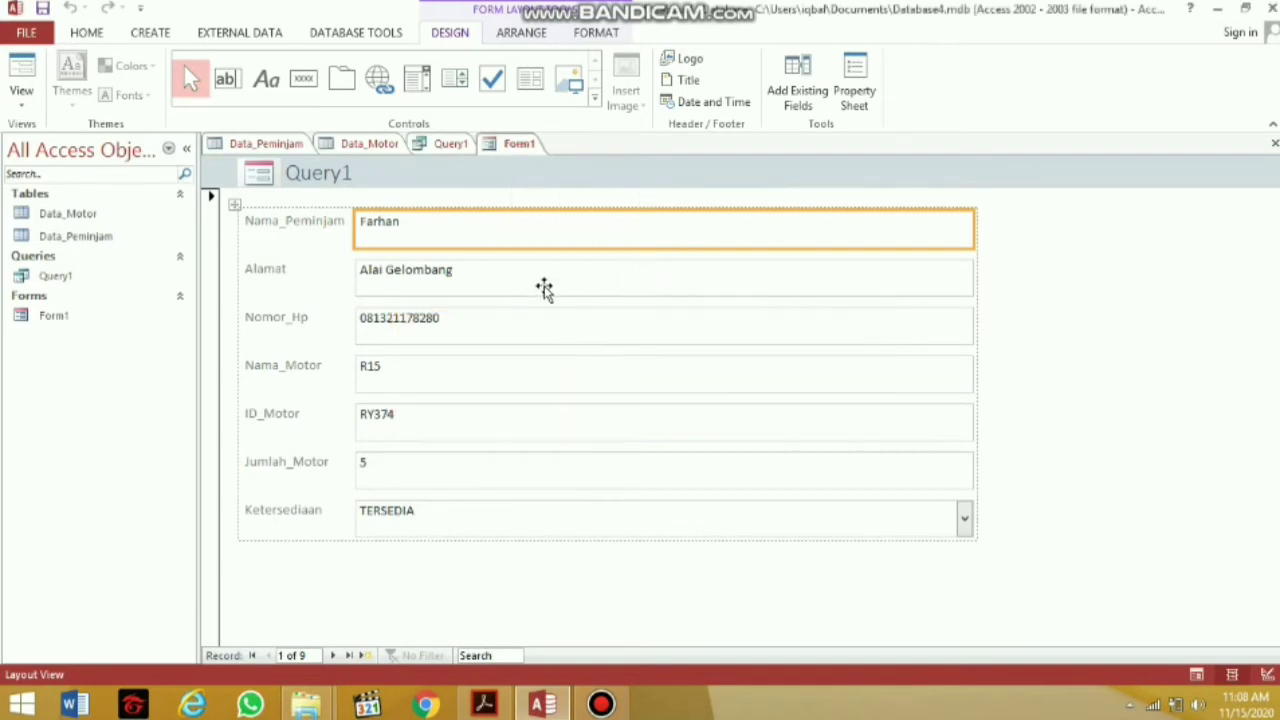
left_click(452, 144)
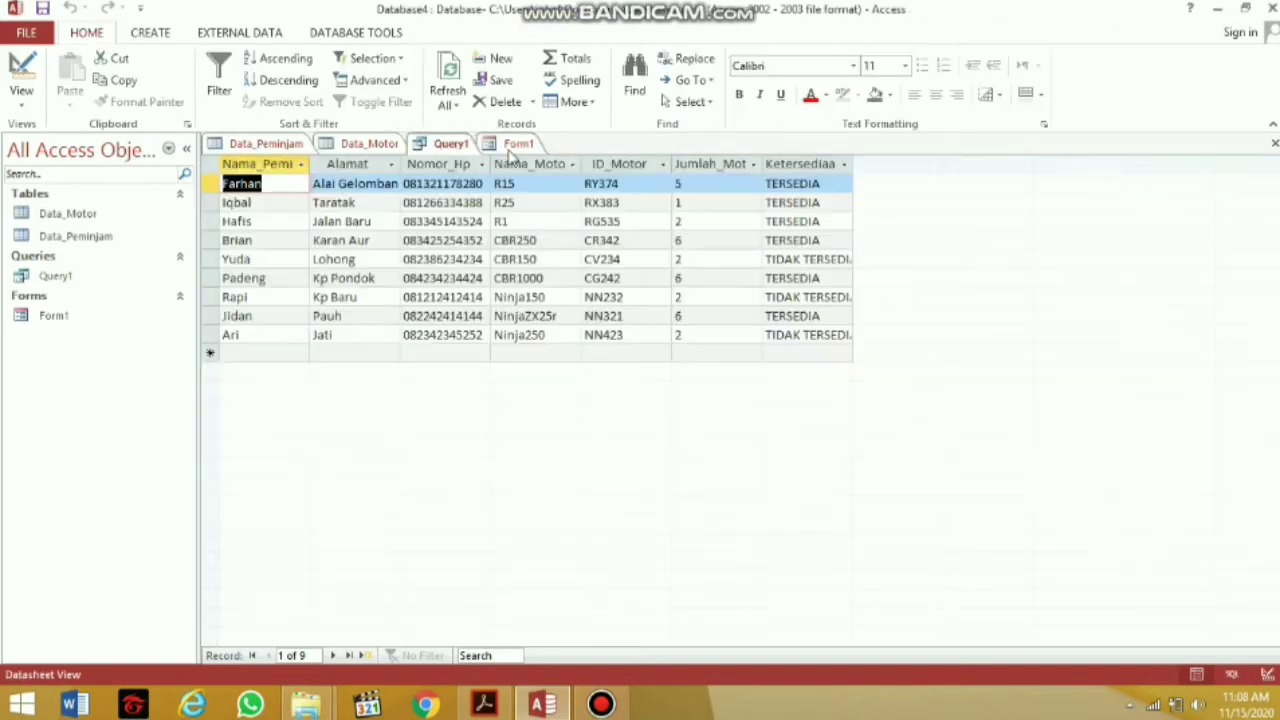
Switch Form1 to Design View and drag the Form Footer taller to make room
left_click(515, 143)
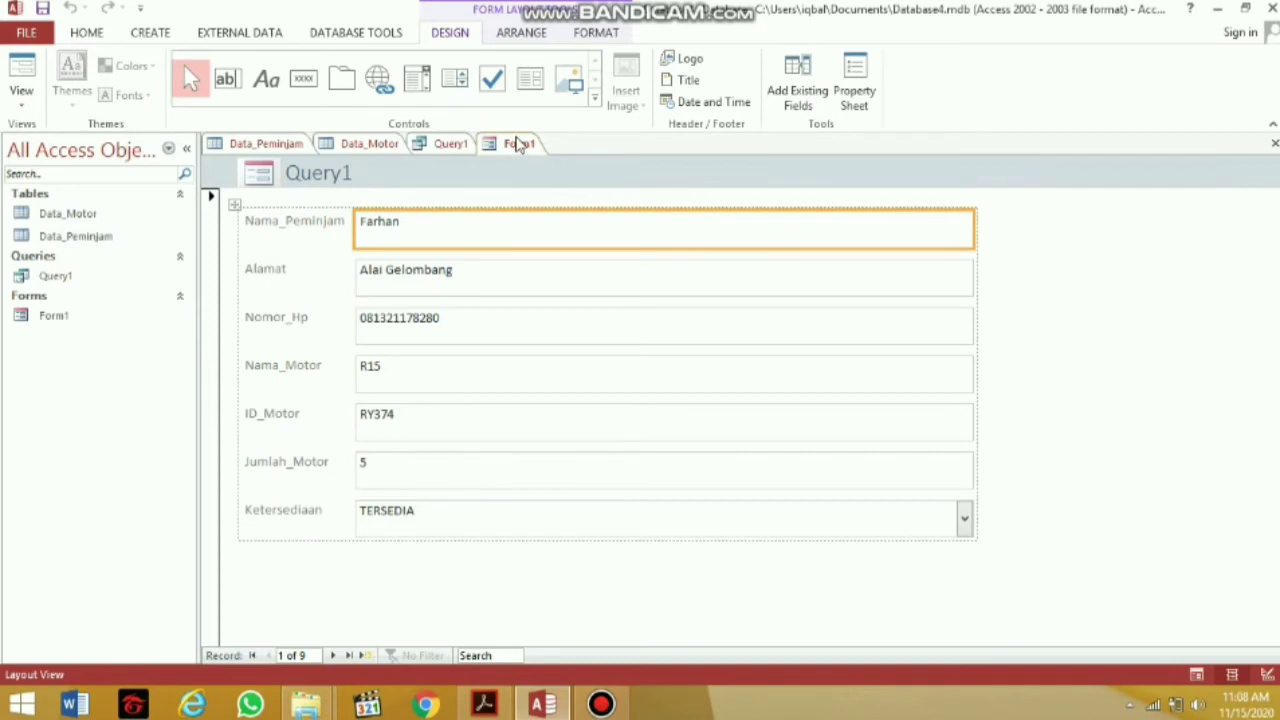
left_click(22, 98)
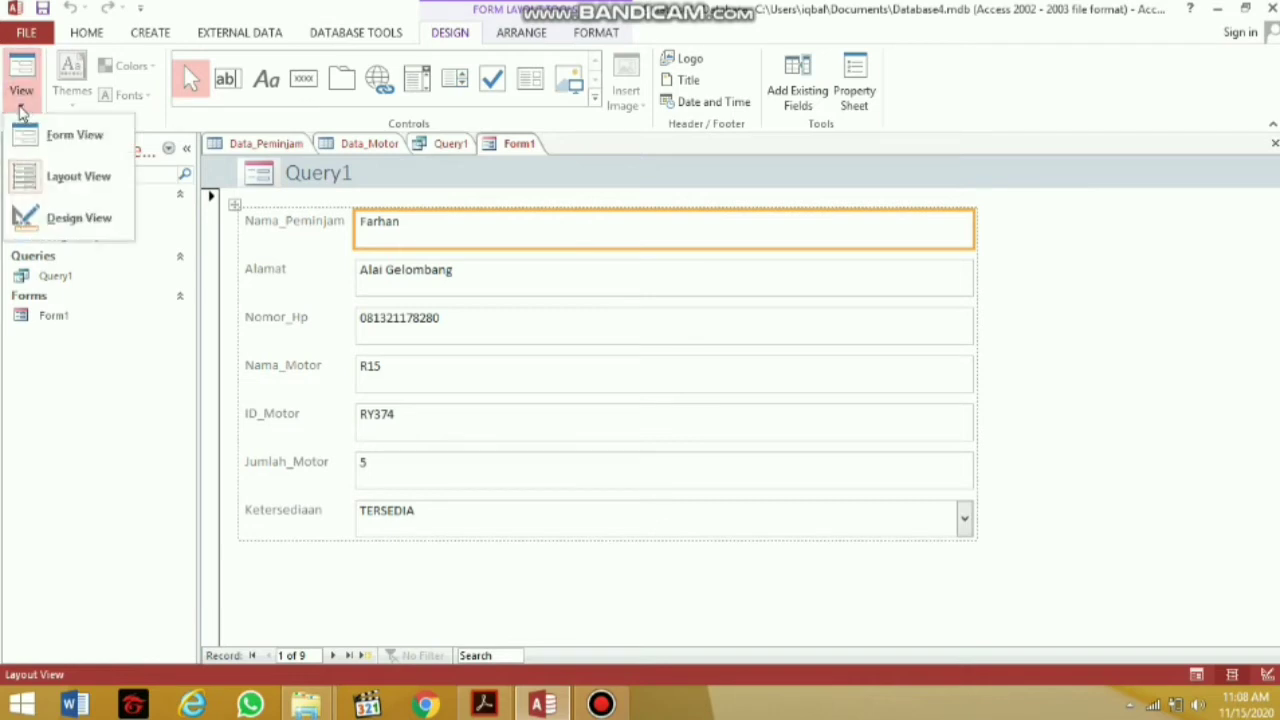
left_click(62, 213)
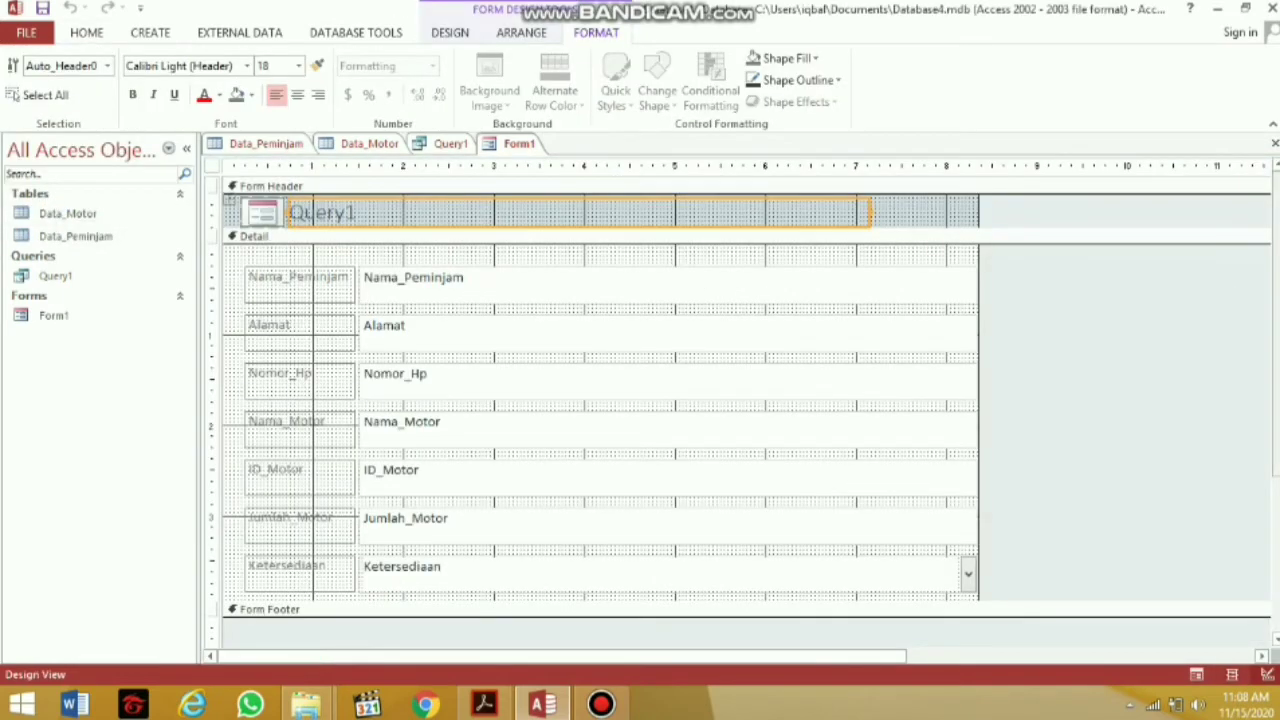
scroll(865, 277, "down", 2)
scroll(865, 277, "up", 2)
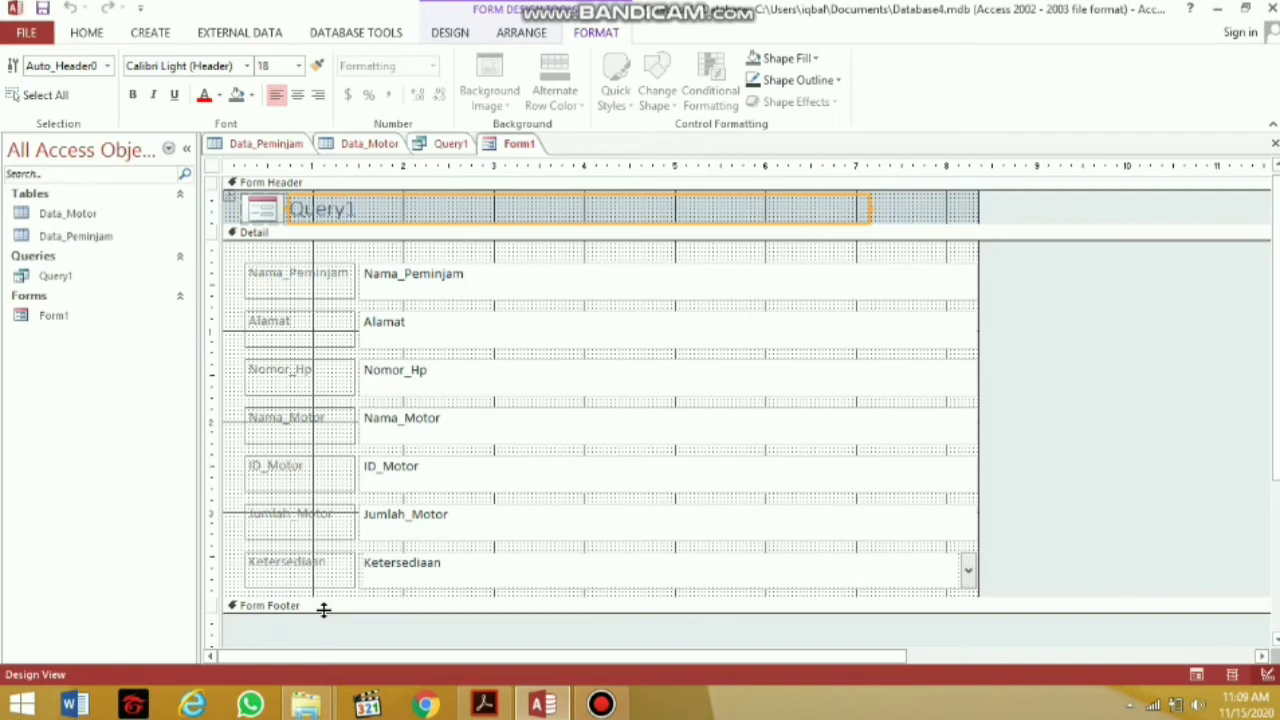
scroll(1255, 349, "down", 3)
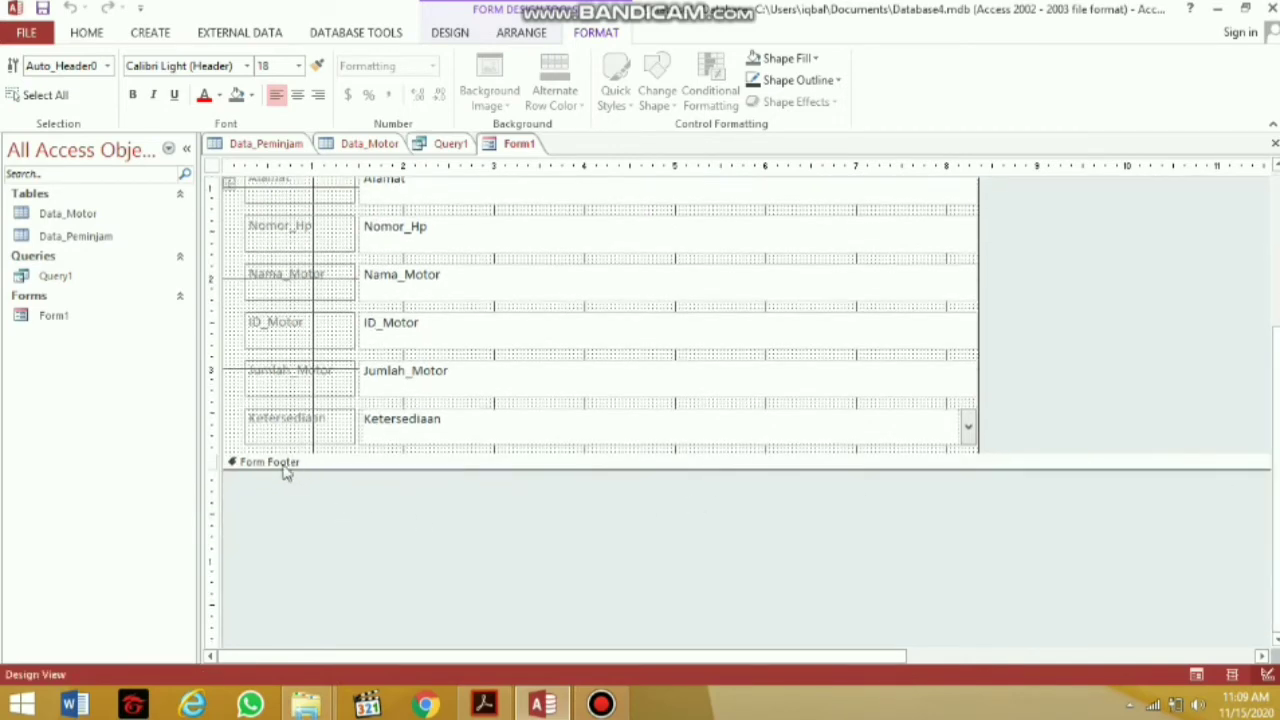
left_click_drag(323, 466, 326, 551)
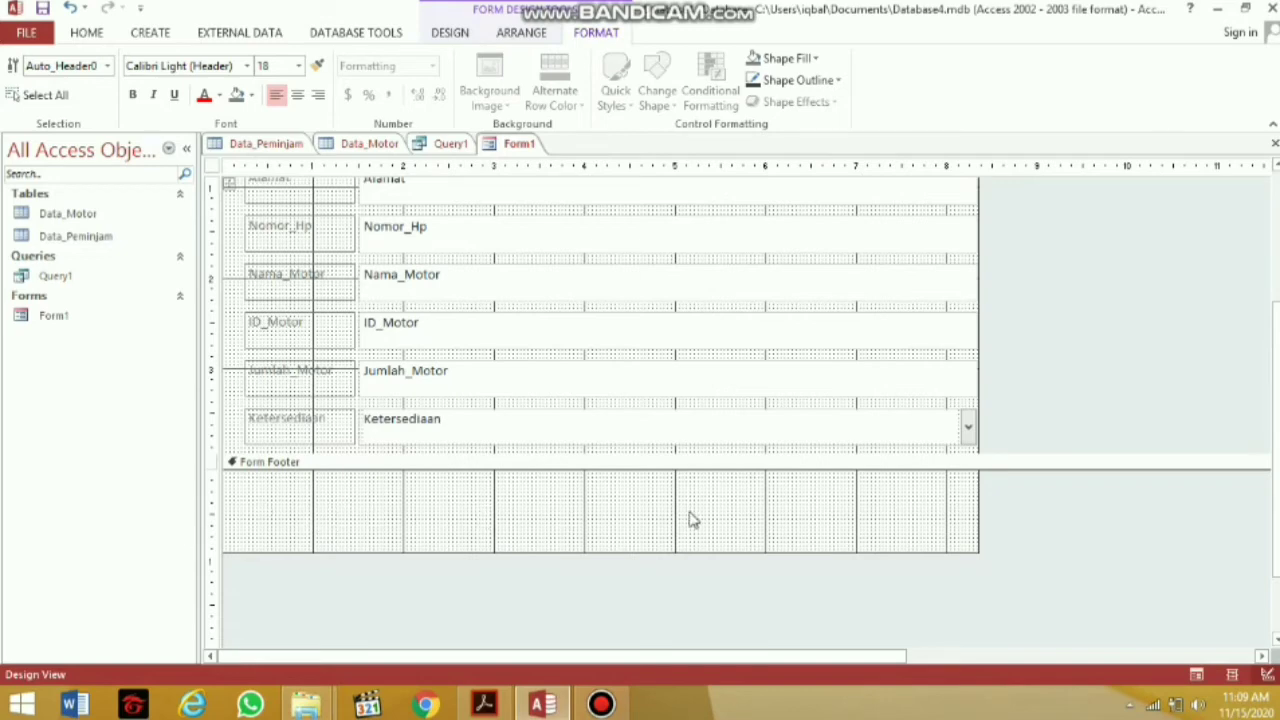
scroll(600, 400, "up", 3)
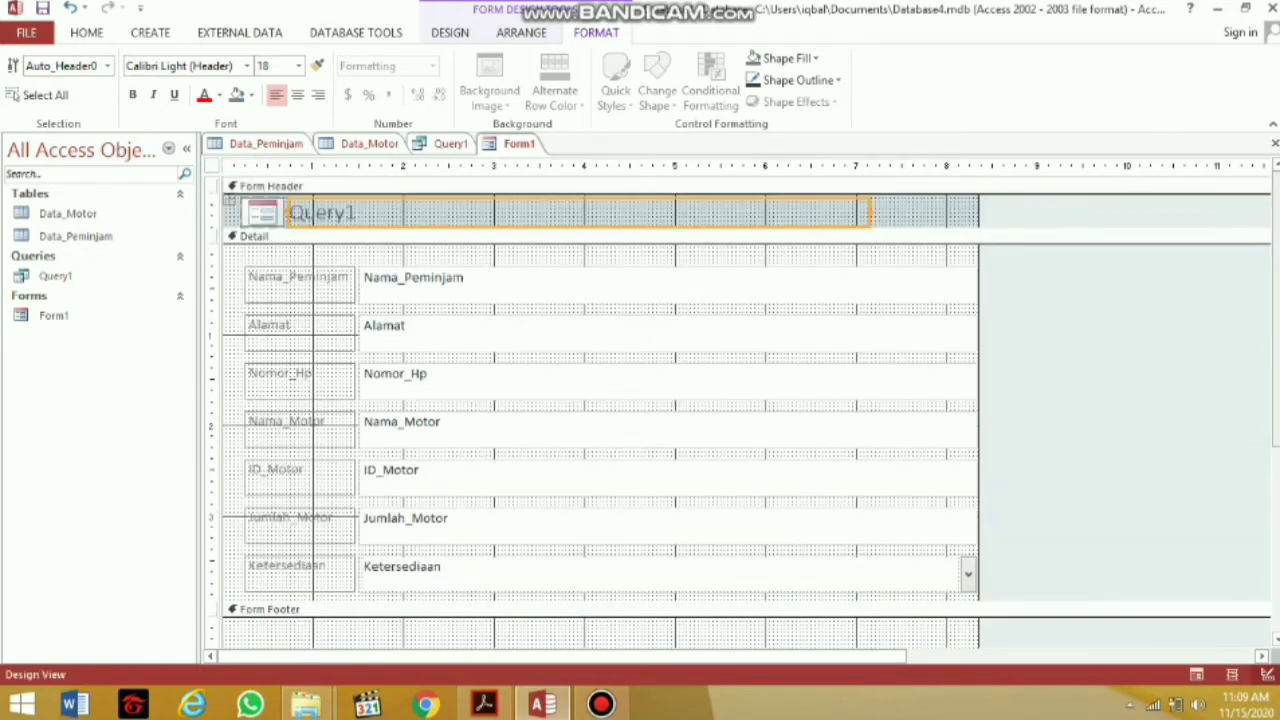
scroll(600, 400, "down", 2)
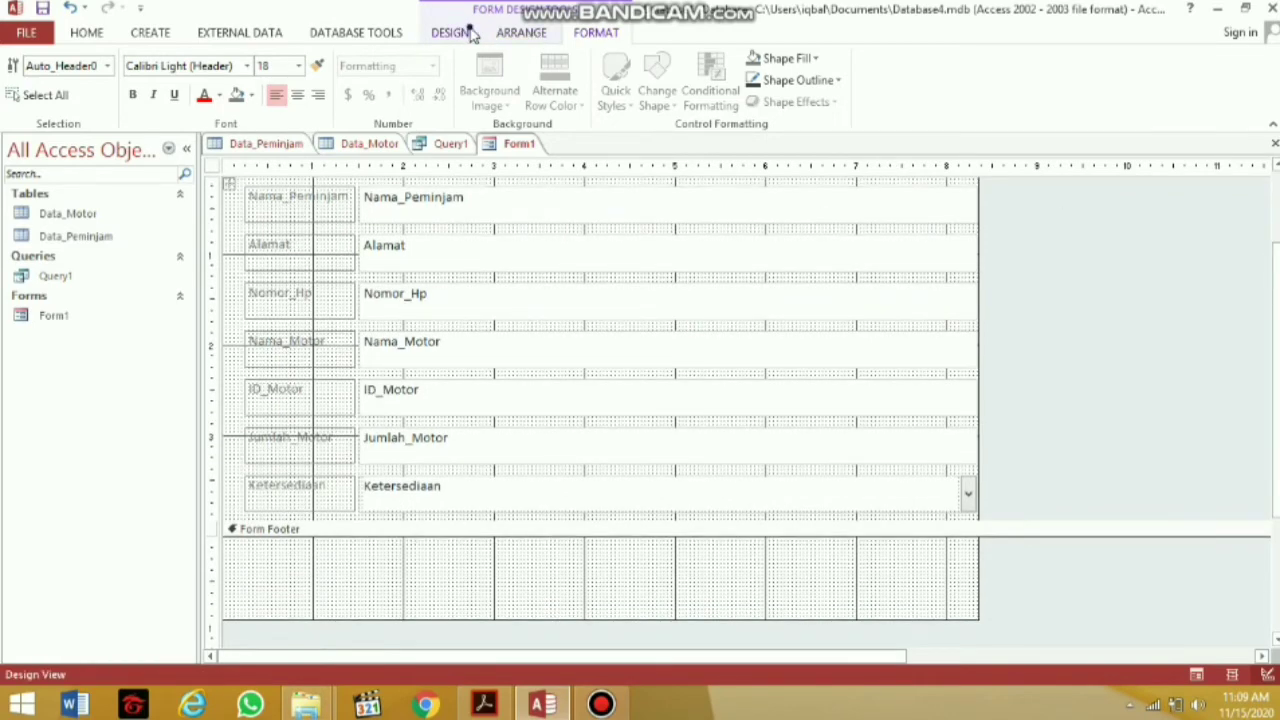
Draw a footer command button set to Go To Next Record with the text 'selanjutnya'
left_click(462, 32)
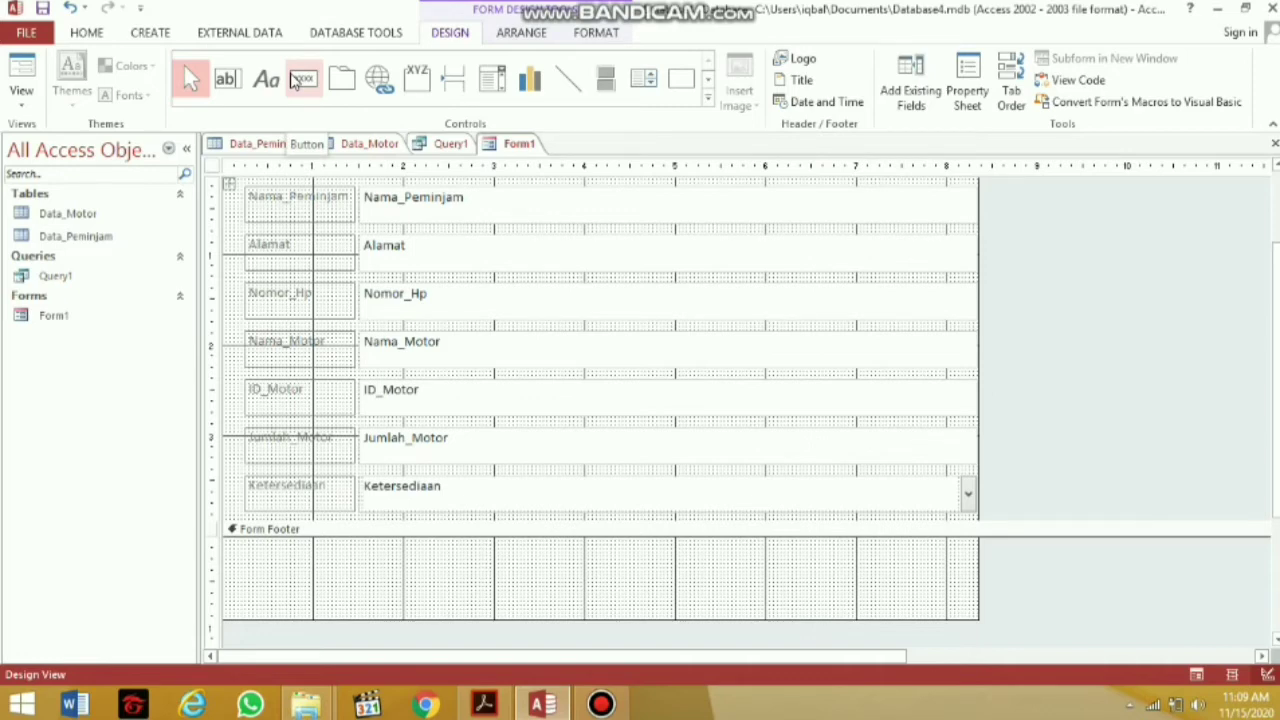
left_click(295, 80)
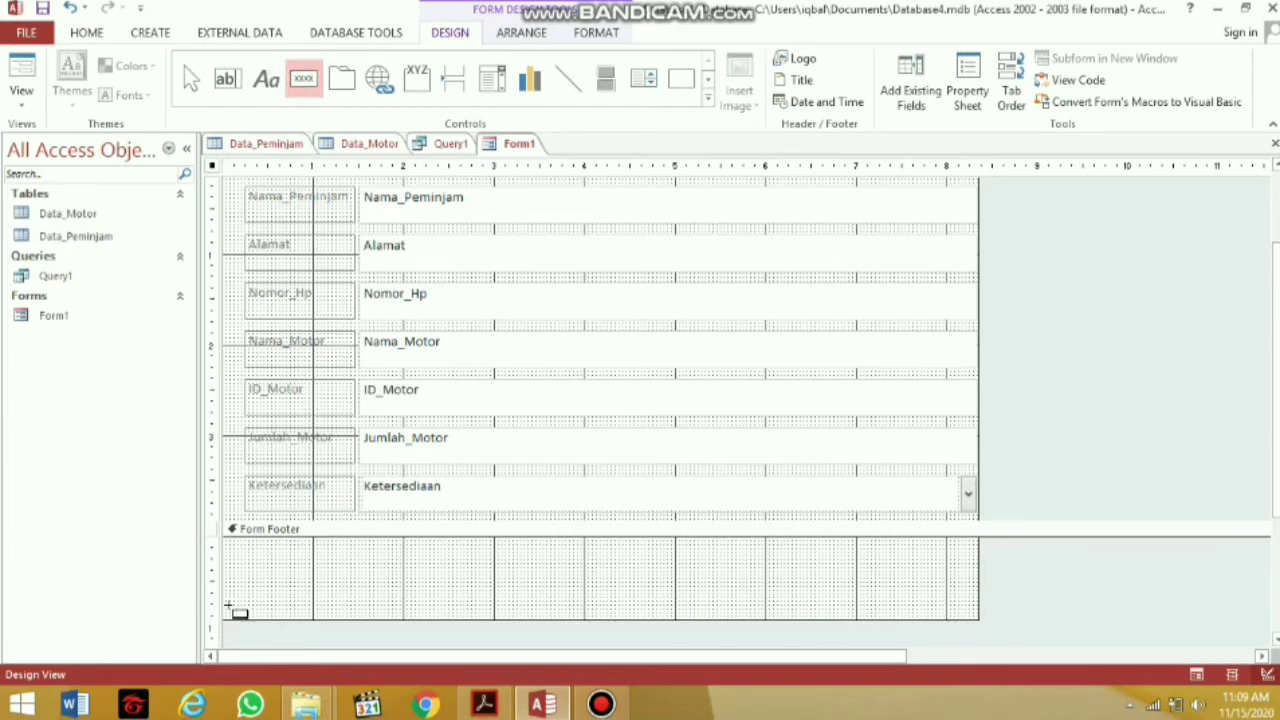
left_click_drag(232, 558, 296, 586)
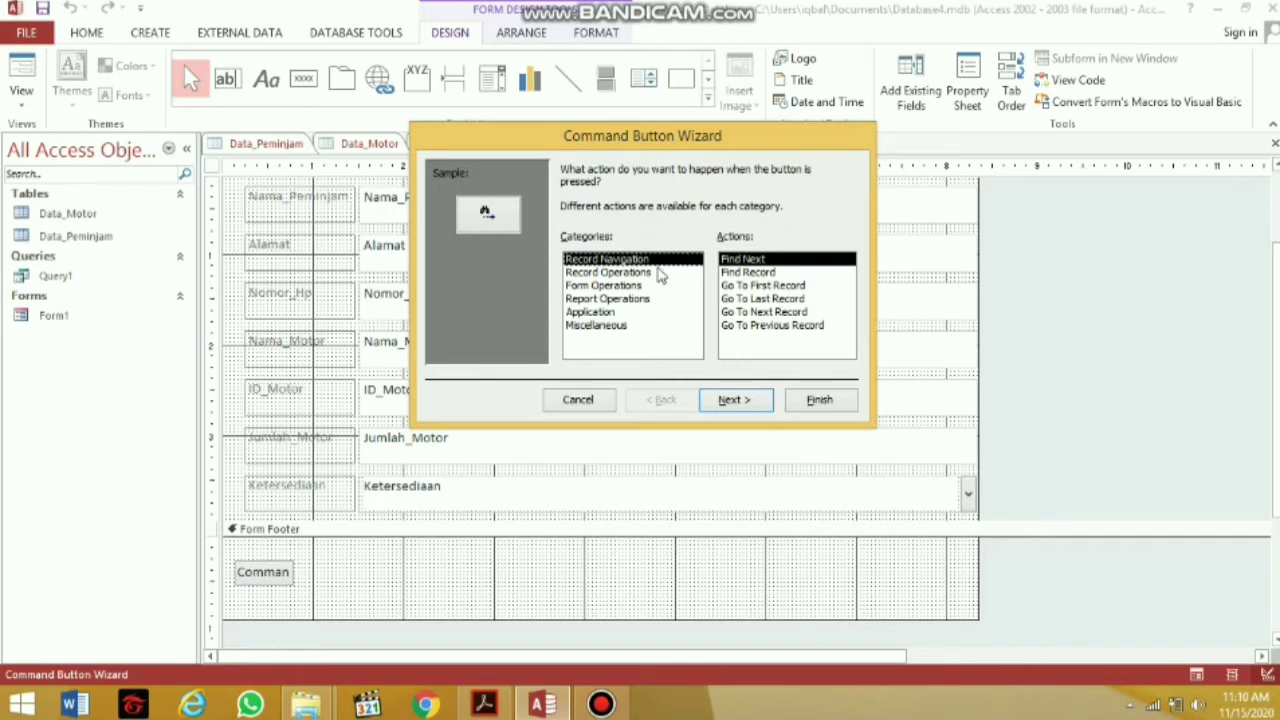
left_click(797, 312)
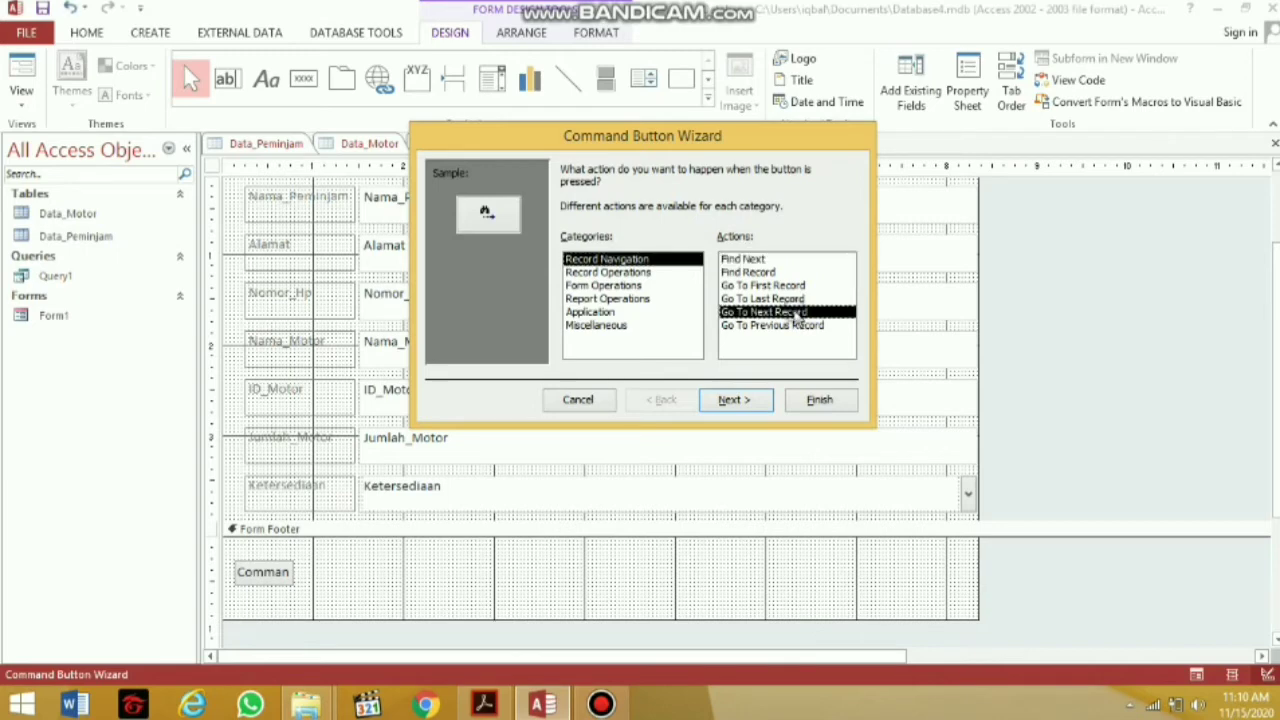
left_click(741, 400)
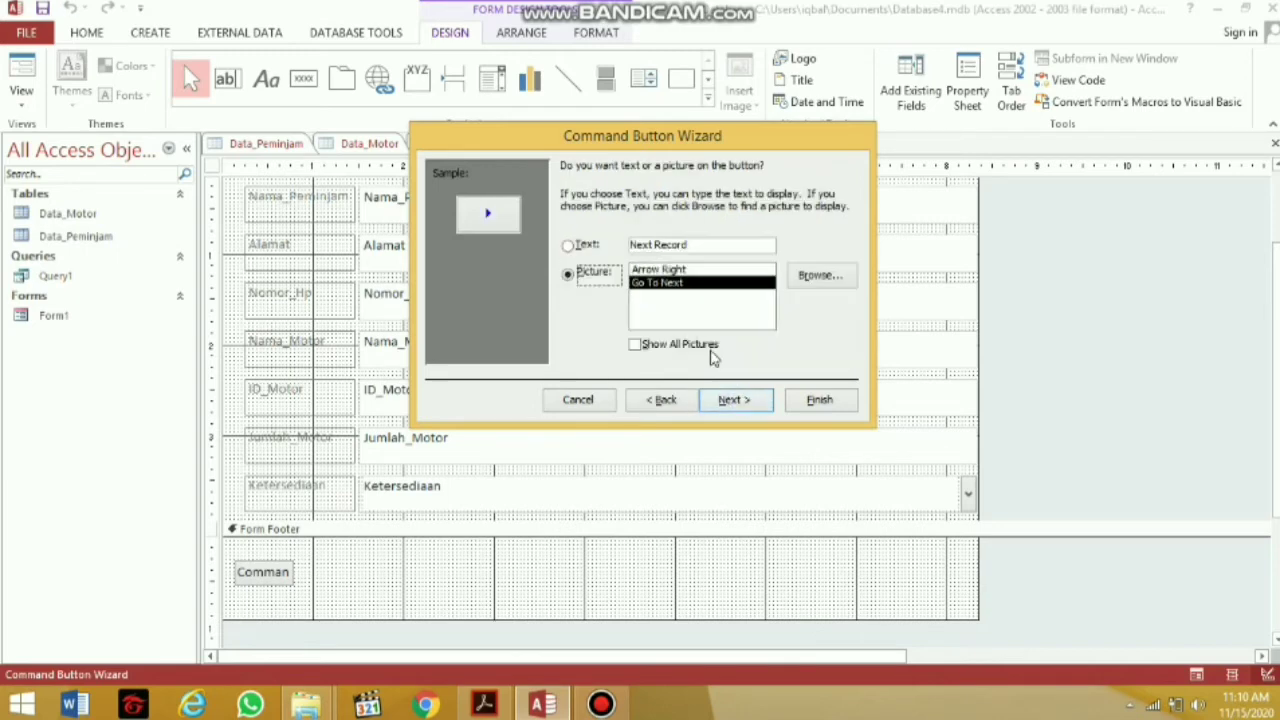
left_click(582, 245)
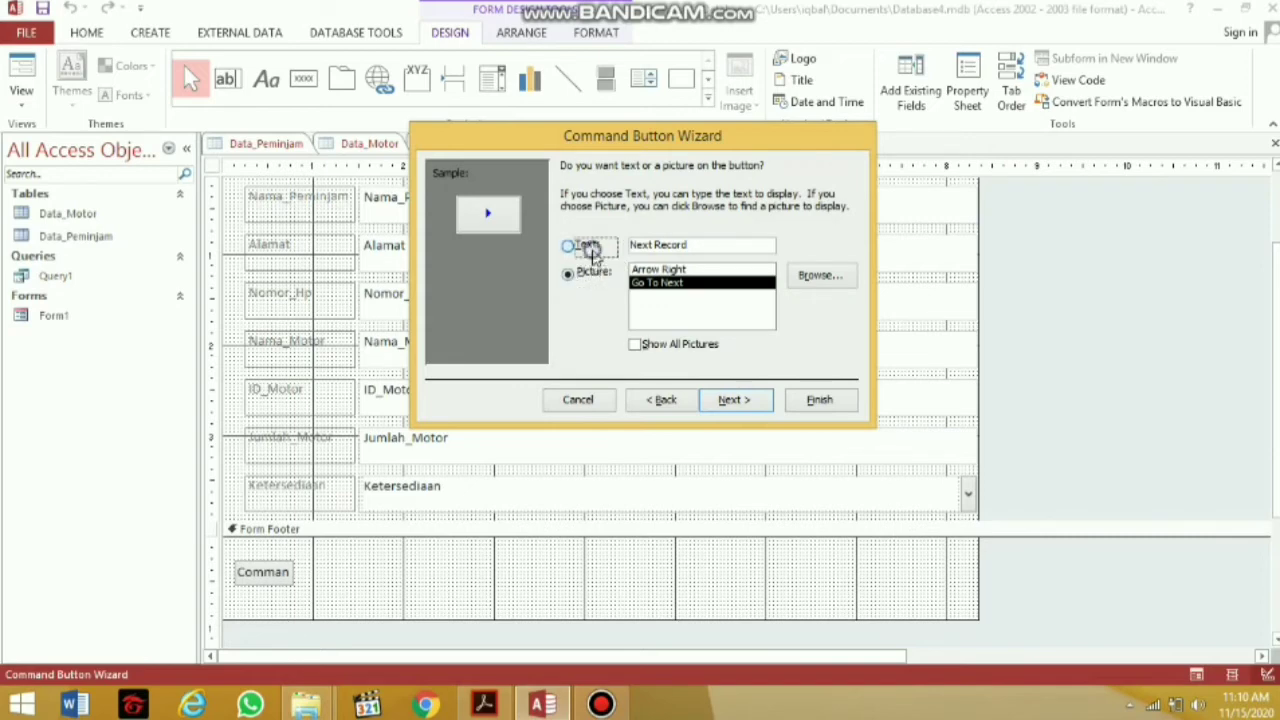
left_click_drag(727, 245, 631, 245)
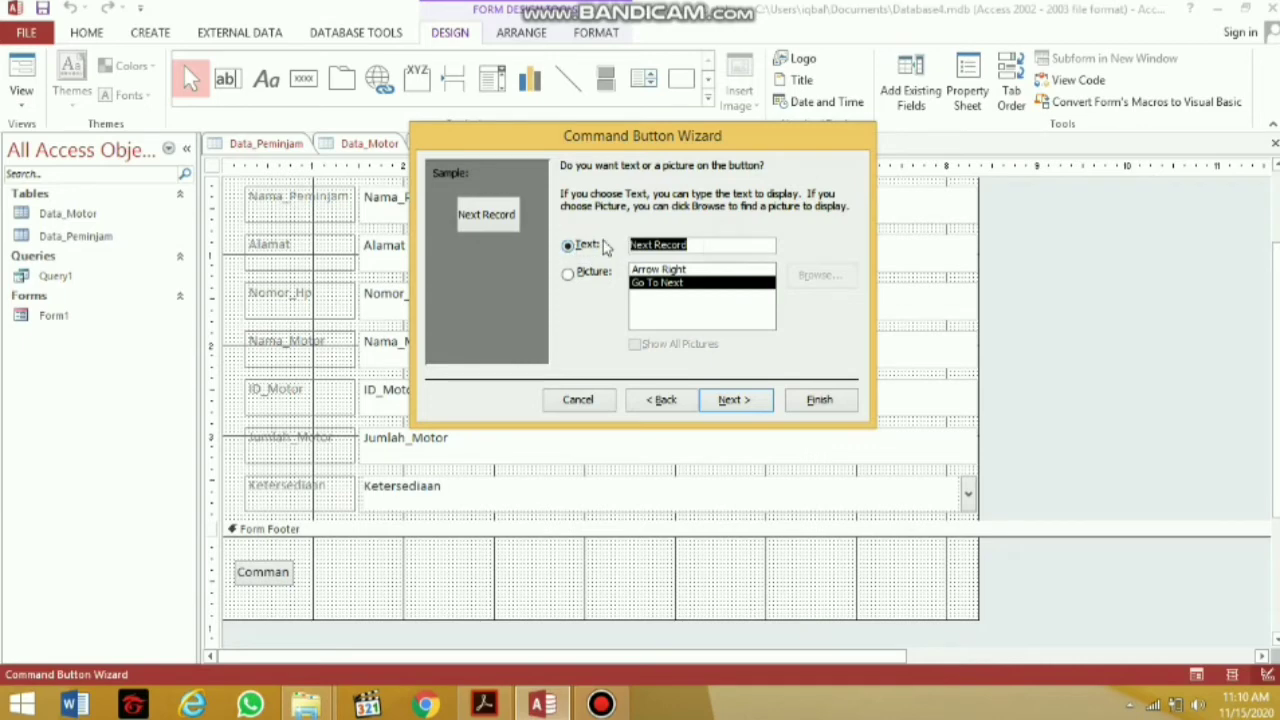
key("BackSpace")
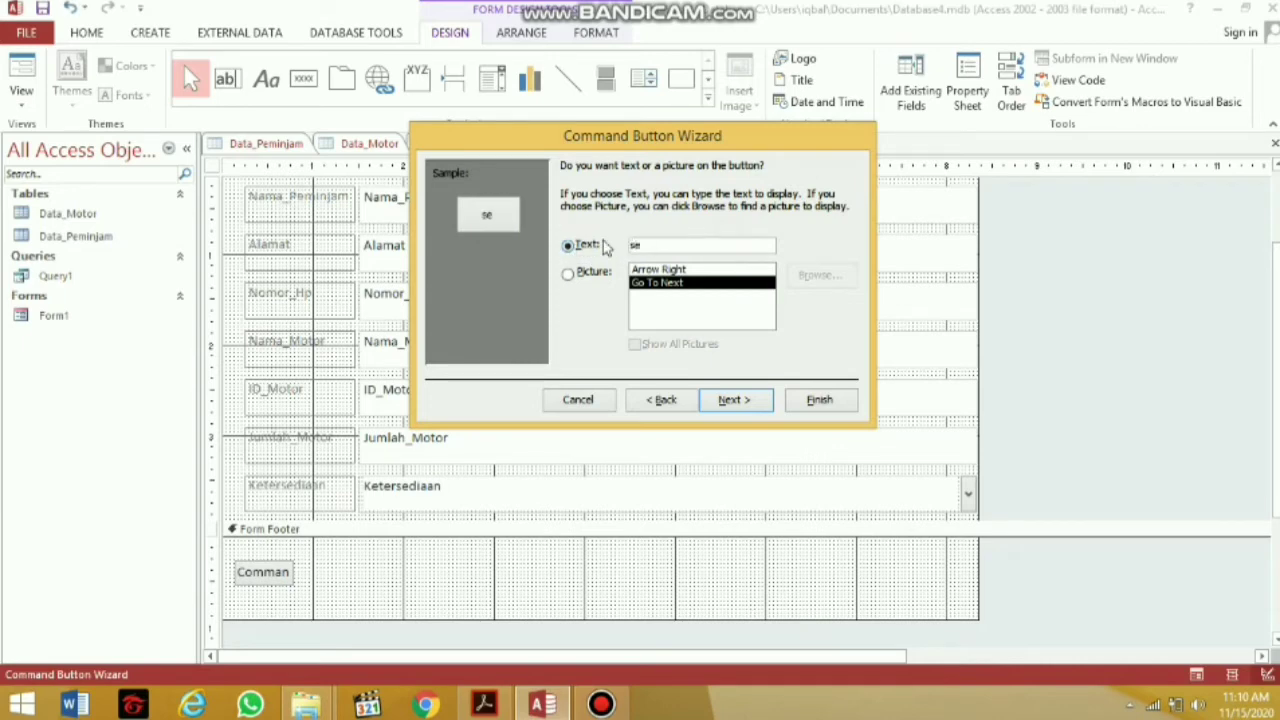
type("selanjutnya")
left_click(814, 399)
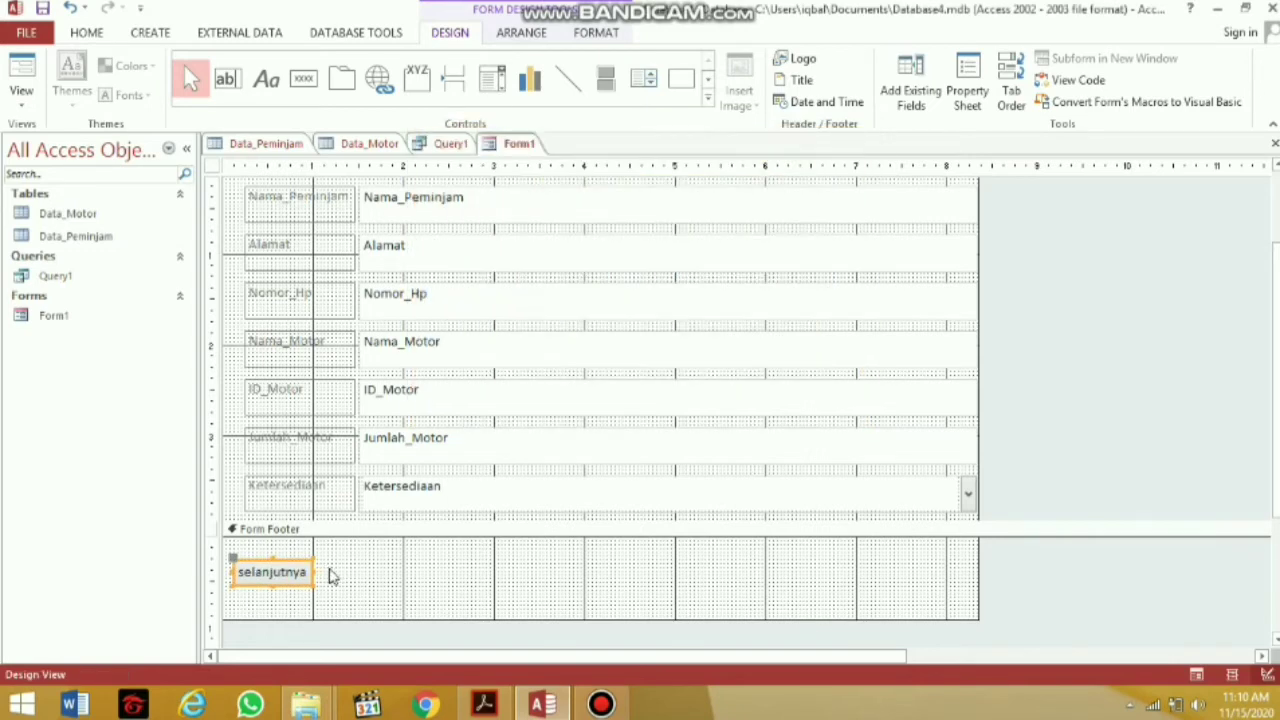
left_click(354, 574)
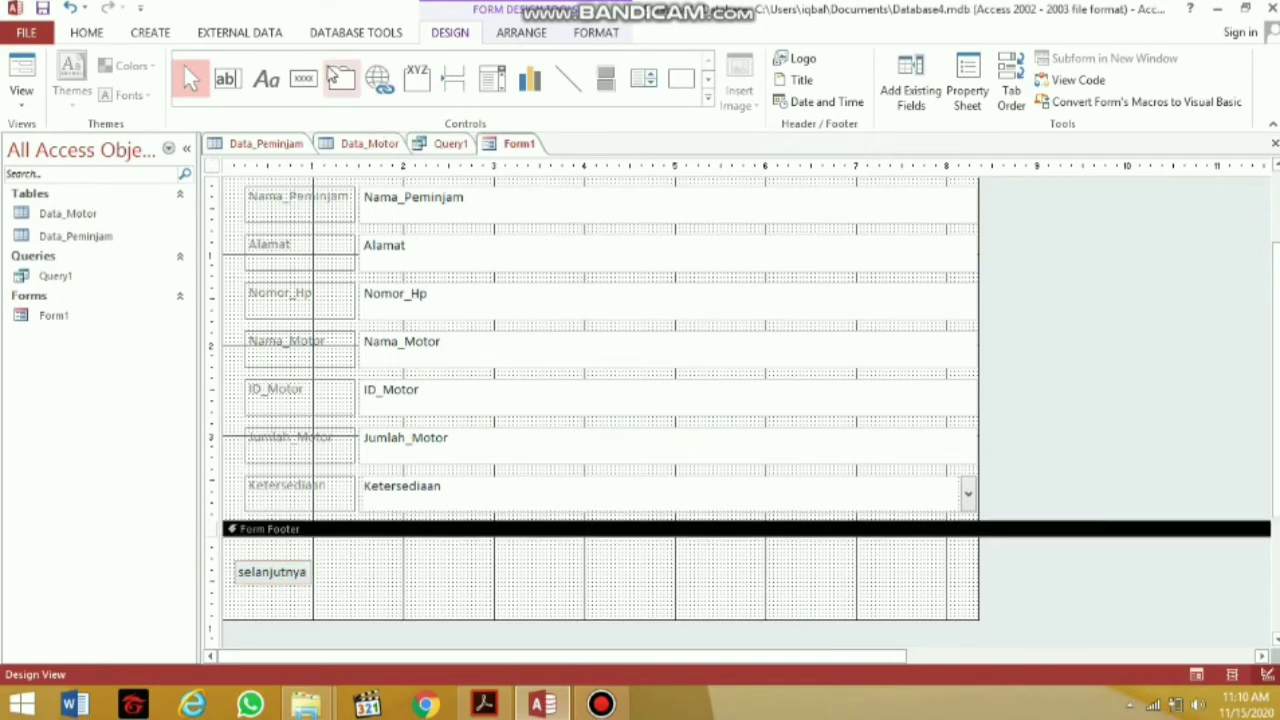
Draw a second footer button set to Go To Previous Record, captioned 'sebelumnya'
left_click(312, 70)
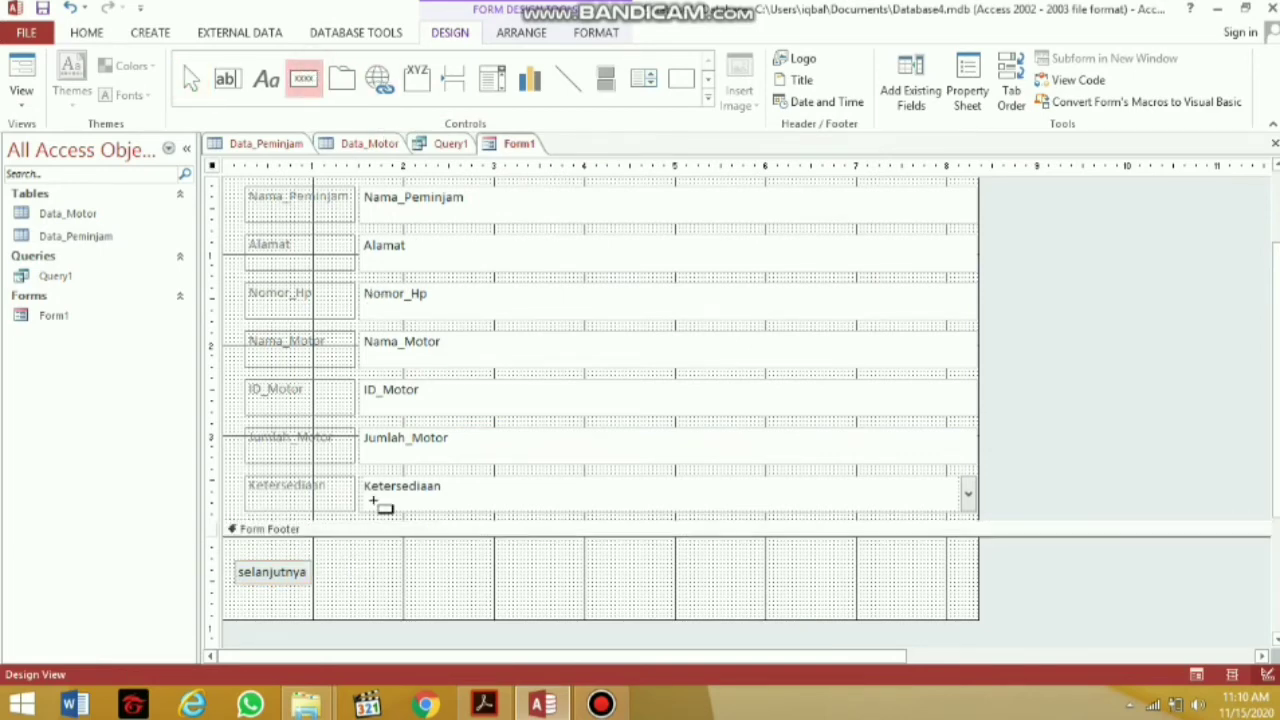
left_click_drag(323, 563, 394, 584)
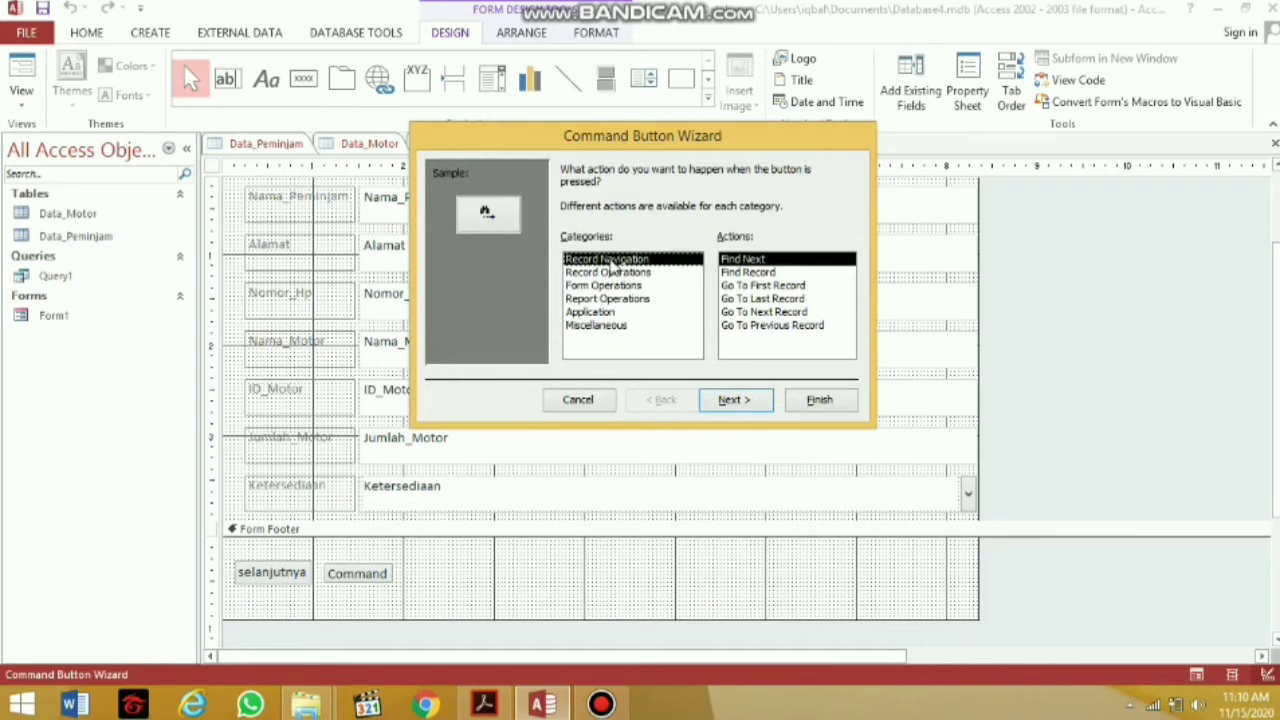
left_click(789, 325)
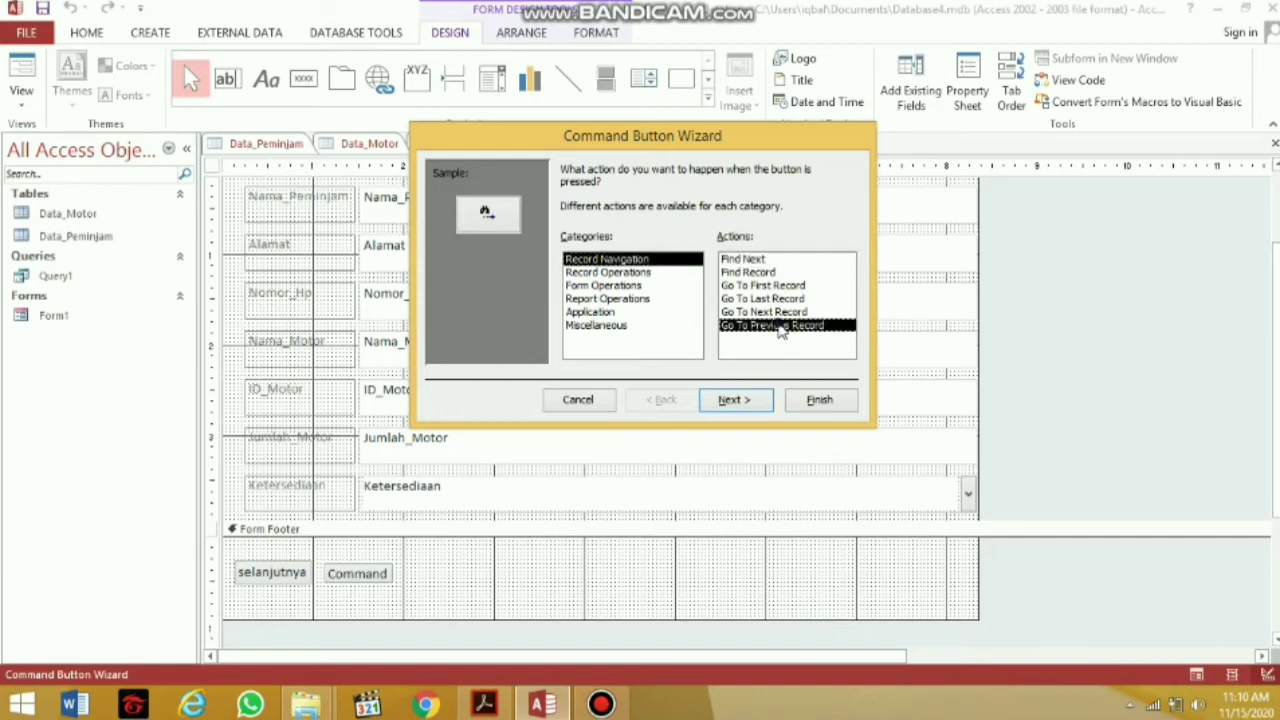
left_click(735, 400)
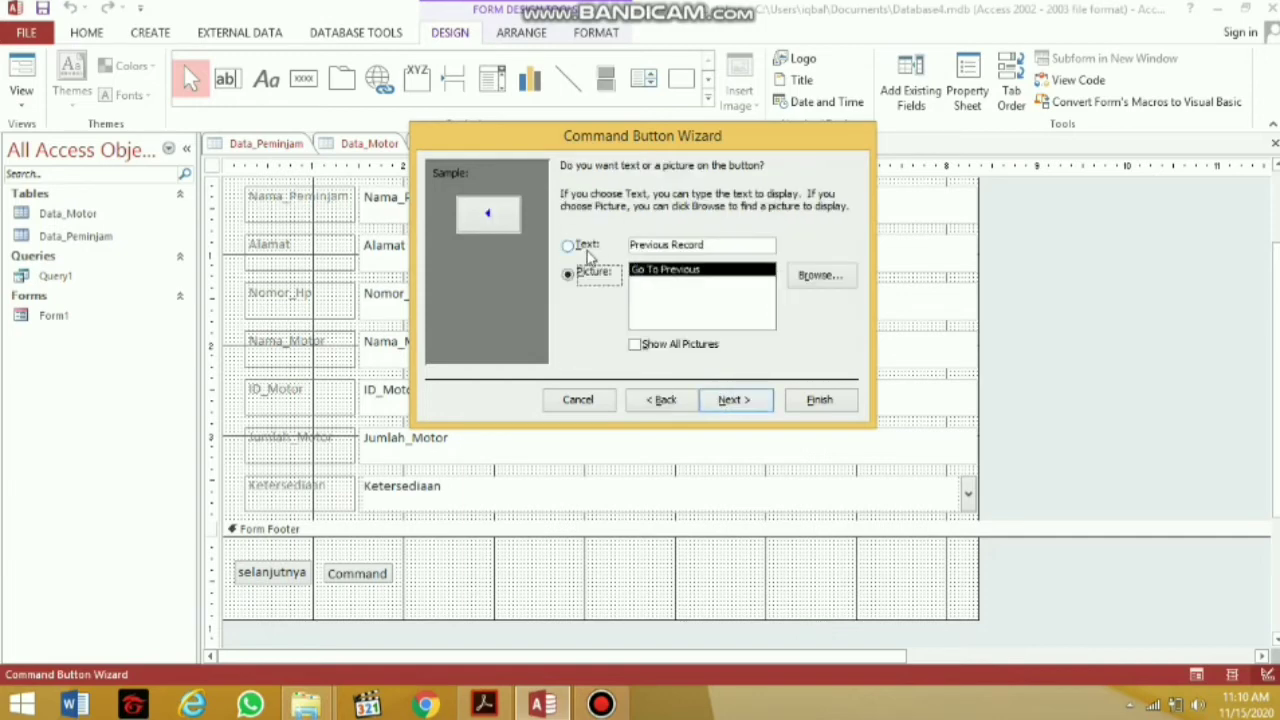
left_click(585, 248)
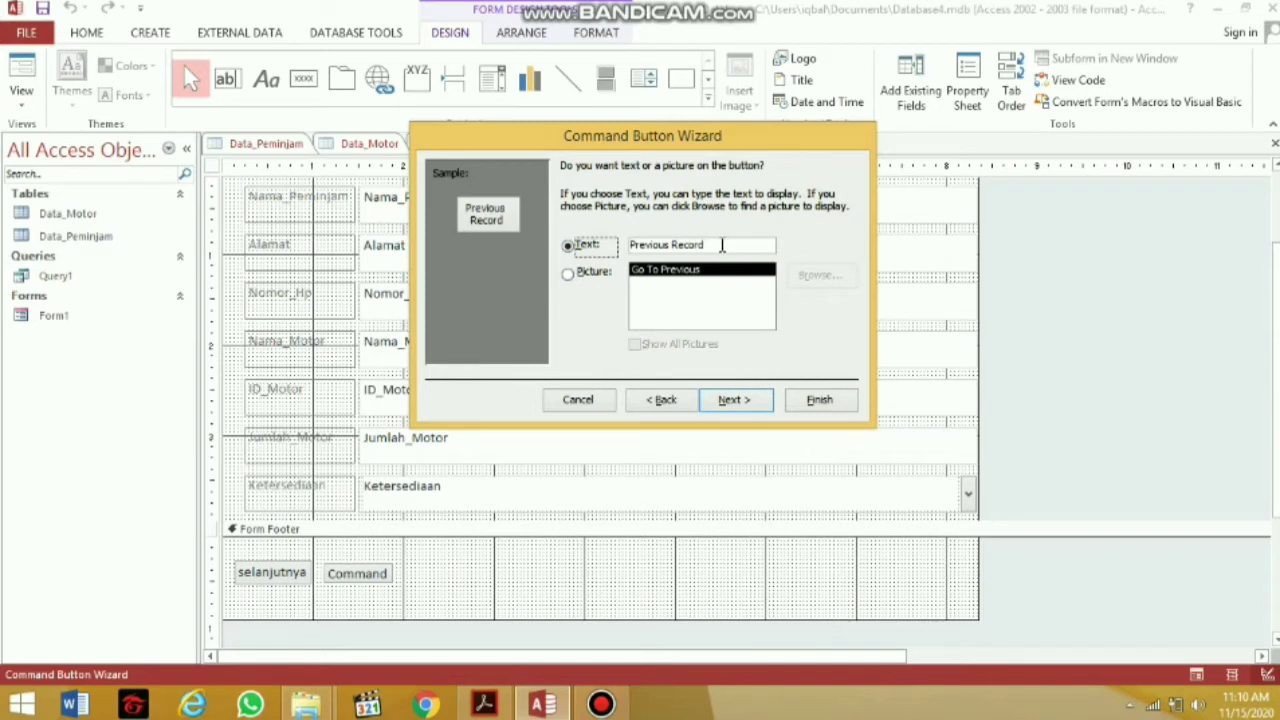
left_click_drag(720, 244, 622, 250)
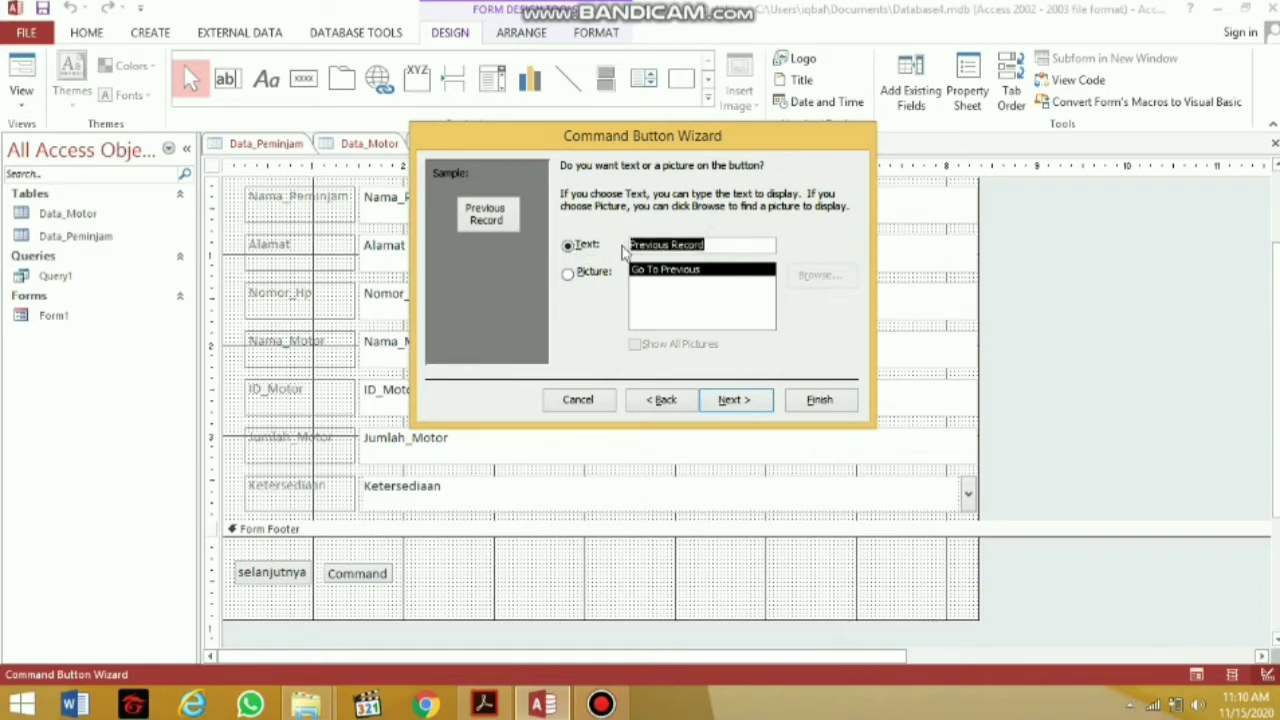
key("BackSpace")
type("s")
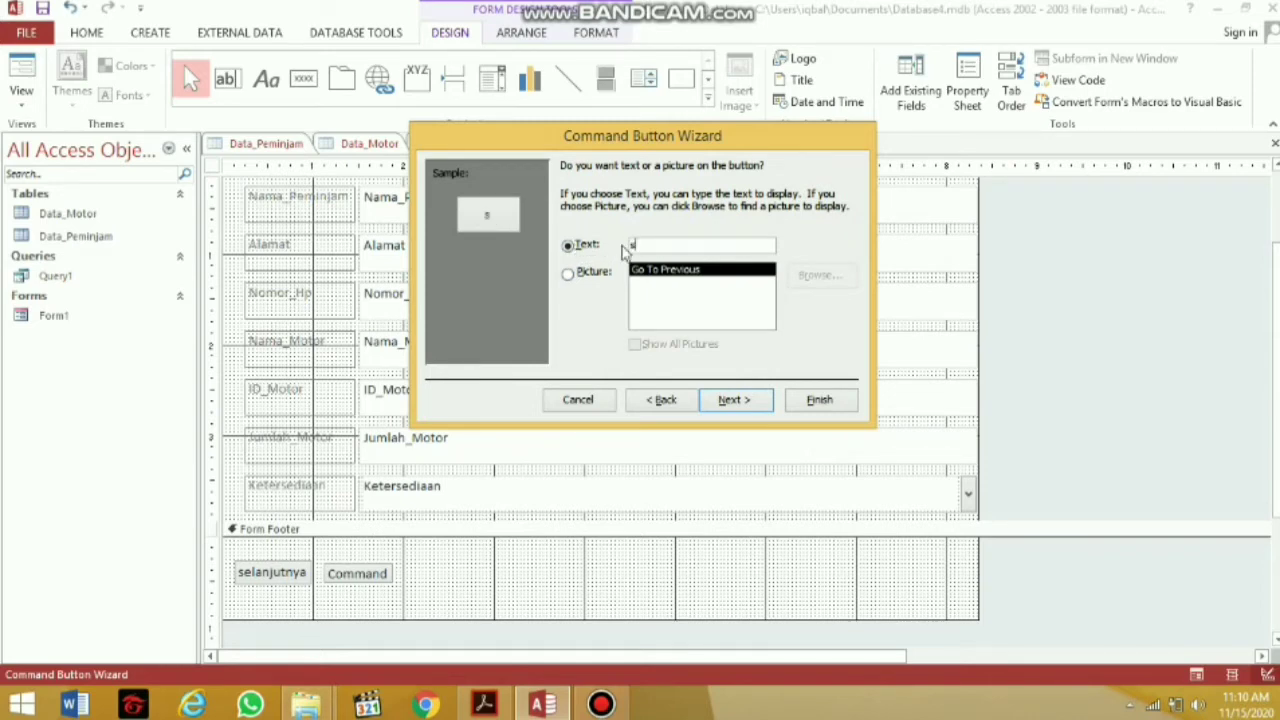
type("ebelumn")
type("ya")
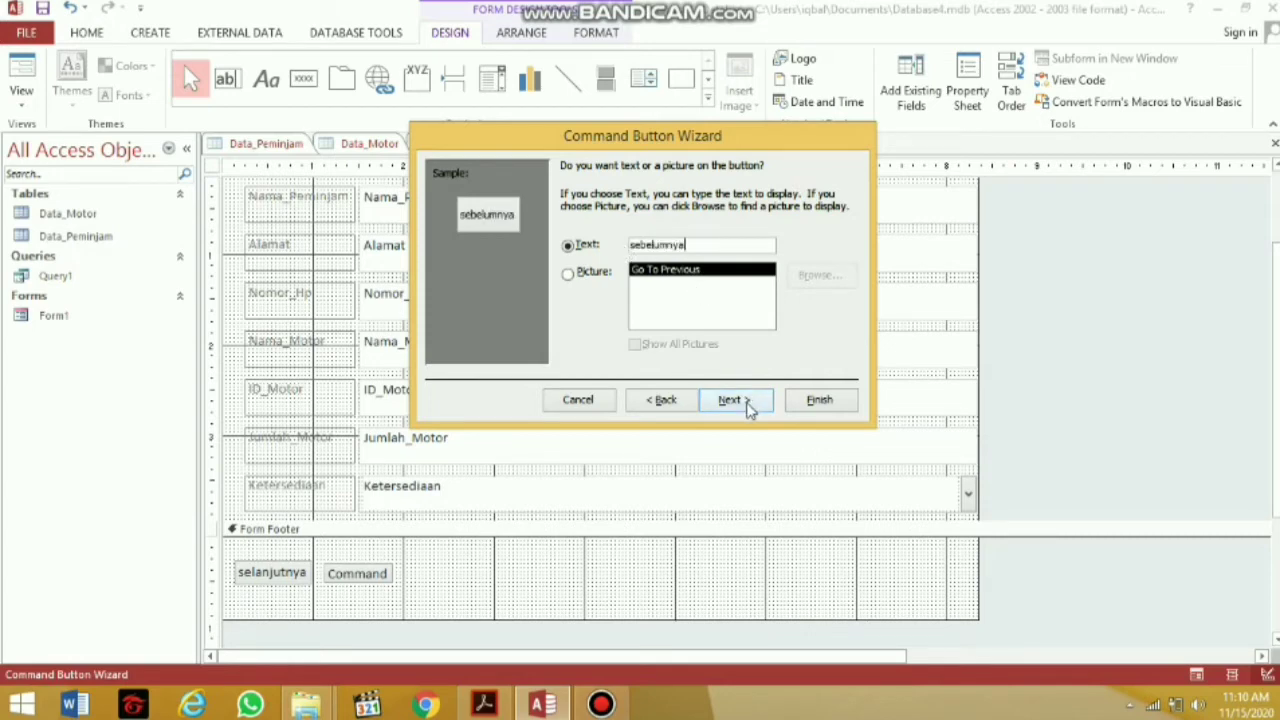
left_click(820, 400)
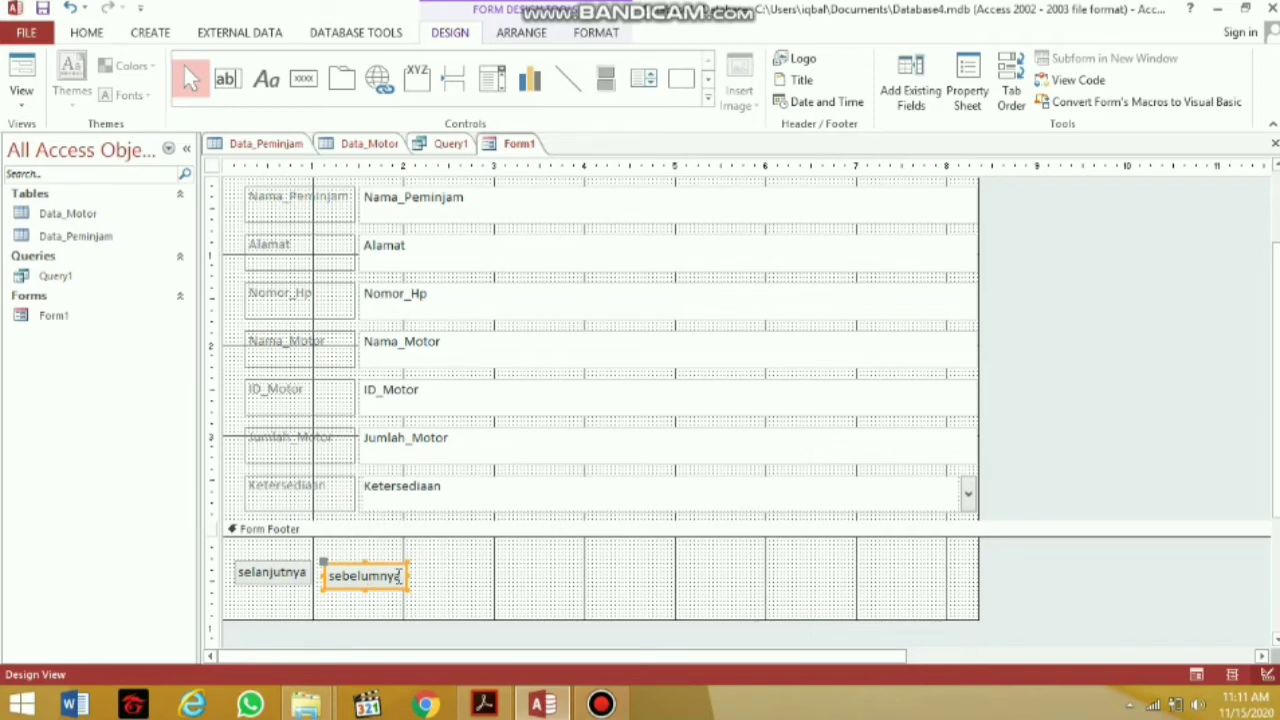
left_click(440, 575)
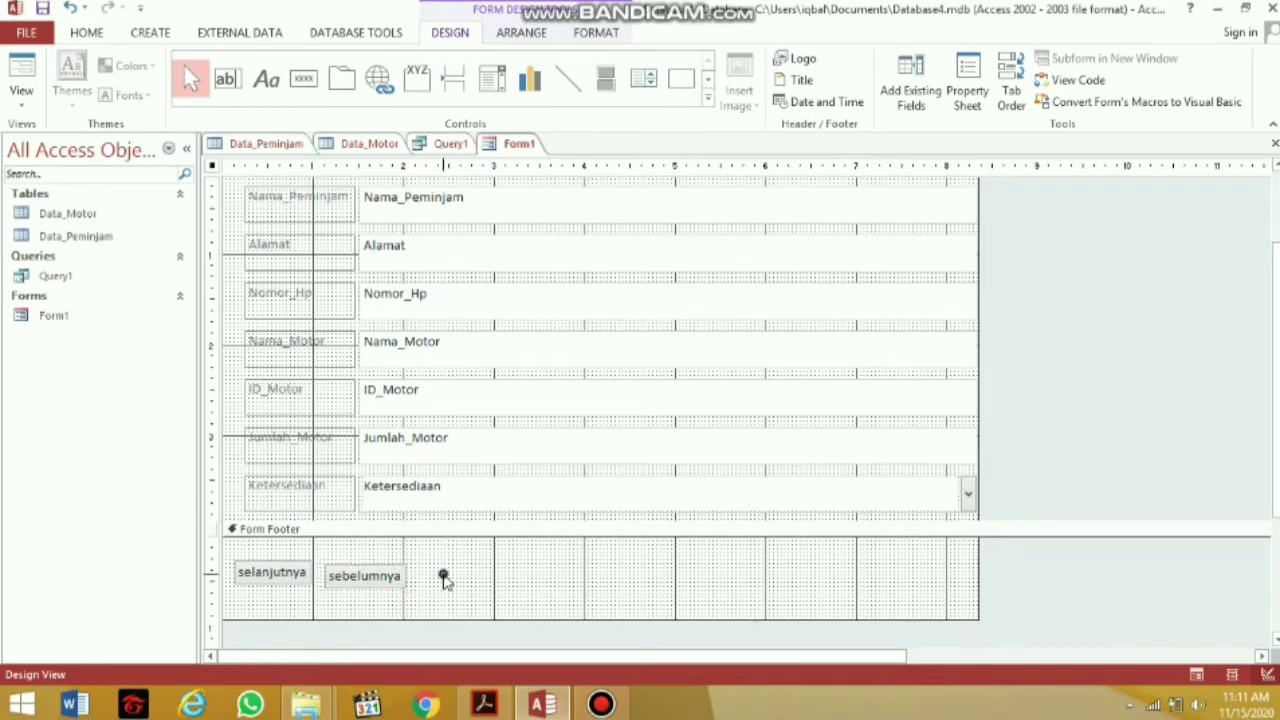
Draw a third footer button using Record Operations > Print Record, captioned 'Print'
left_click(298, 86)
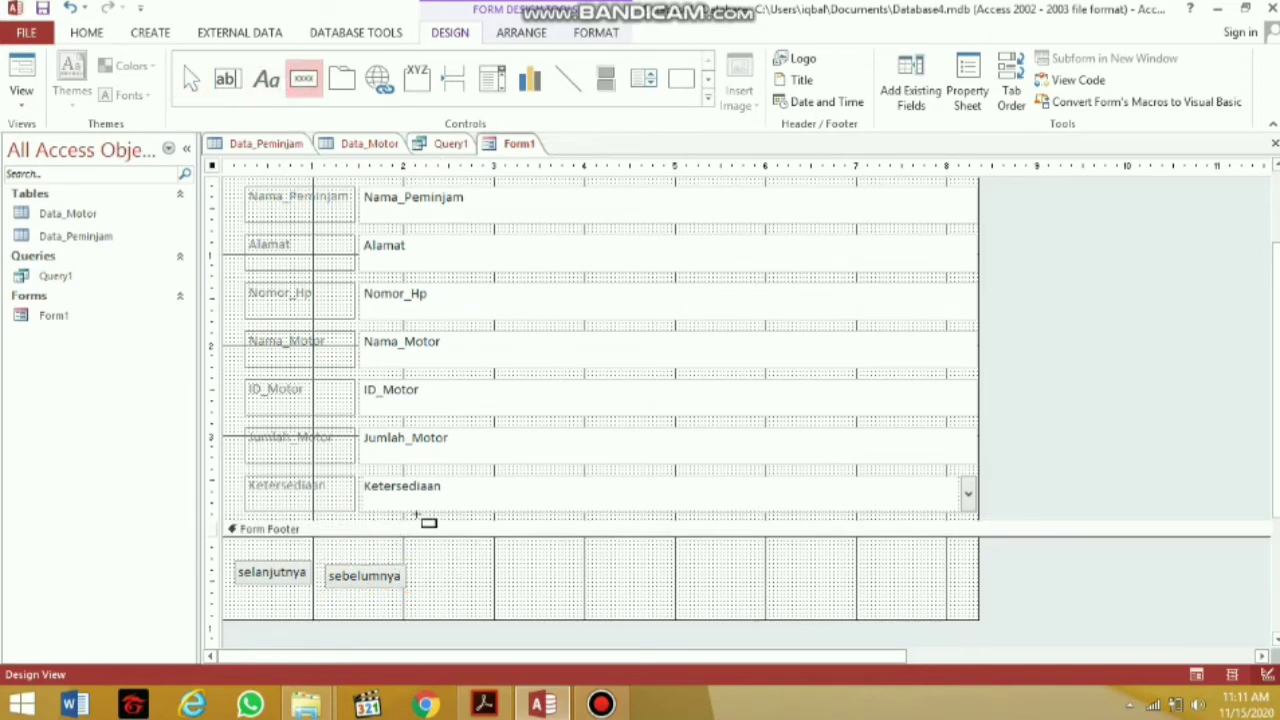
left_click_drag(421, 559, 480, 584)
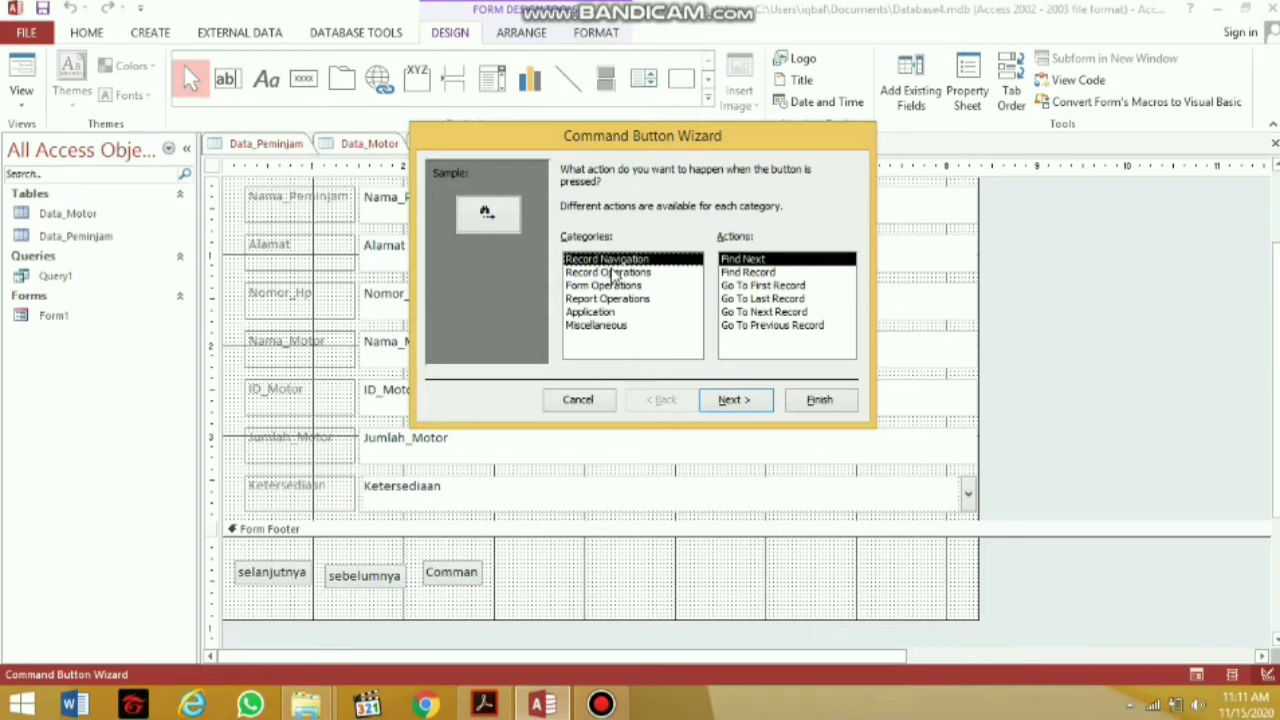
left_click(613, 273)
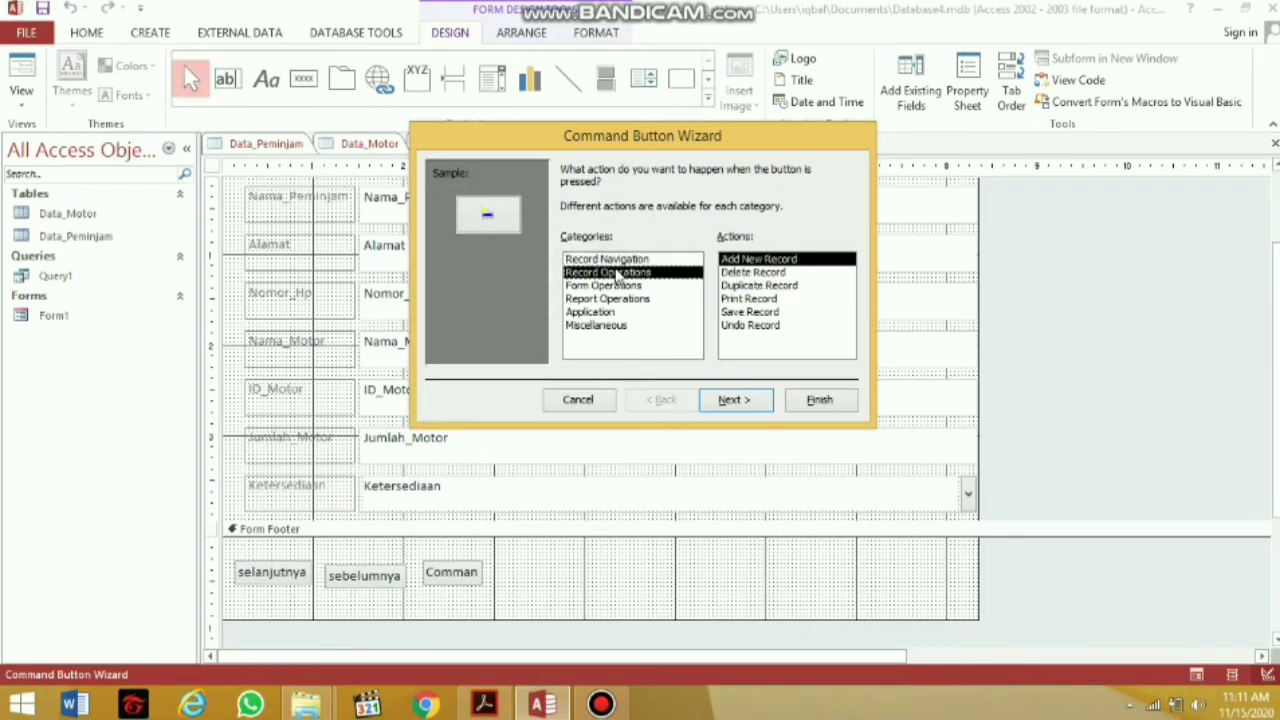
left_click(749, 298)
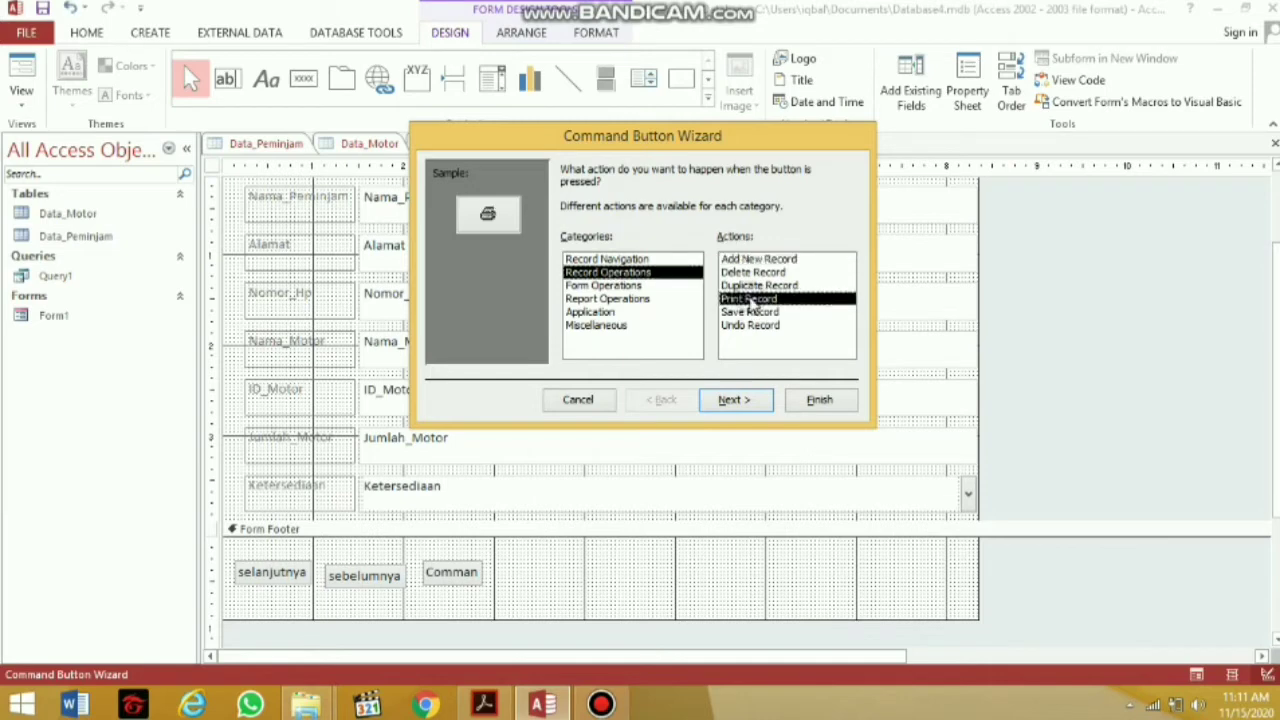
left_click(731, 400)
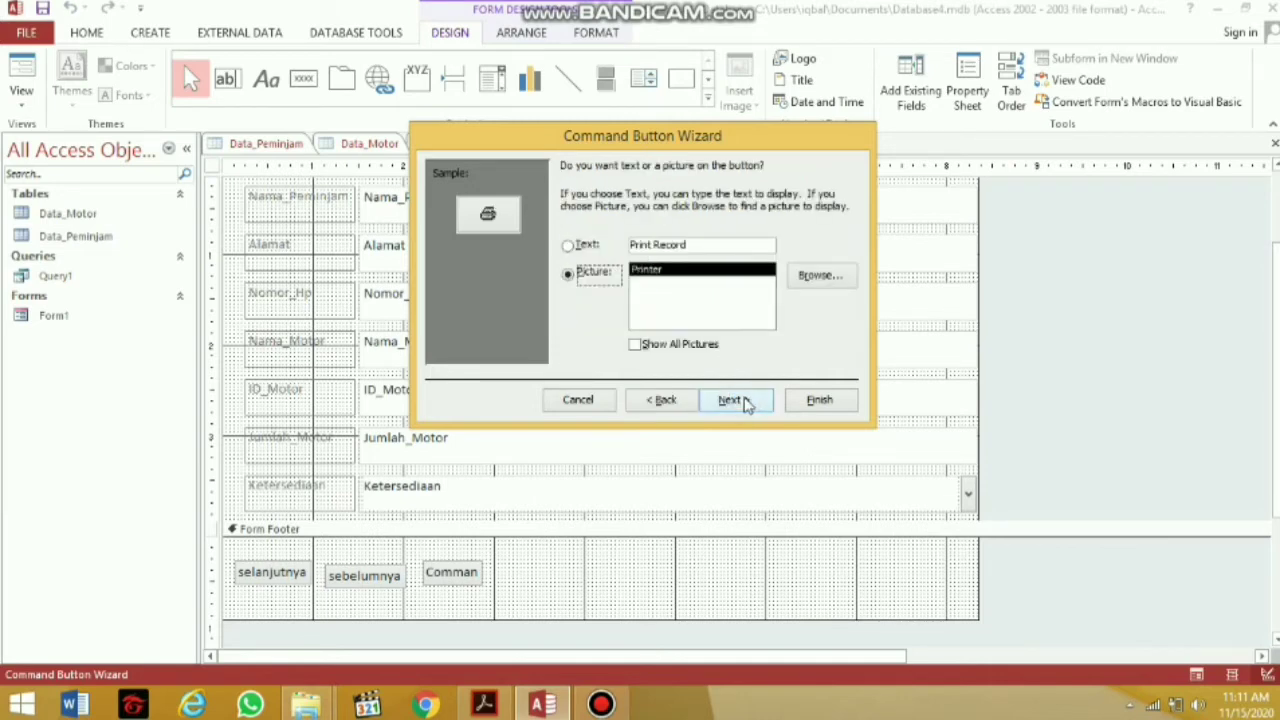
left_click(586, 244)
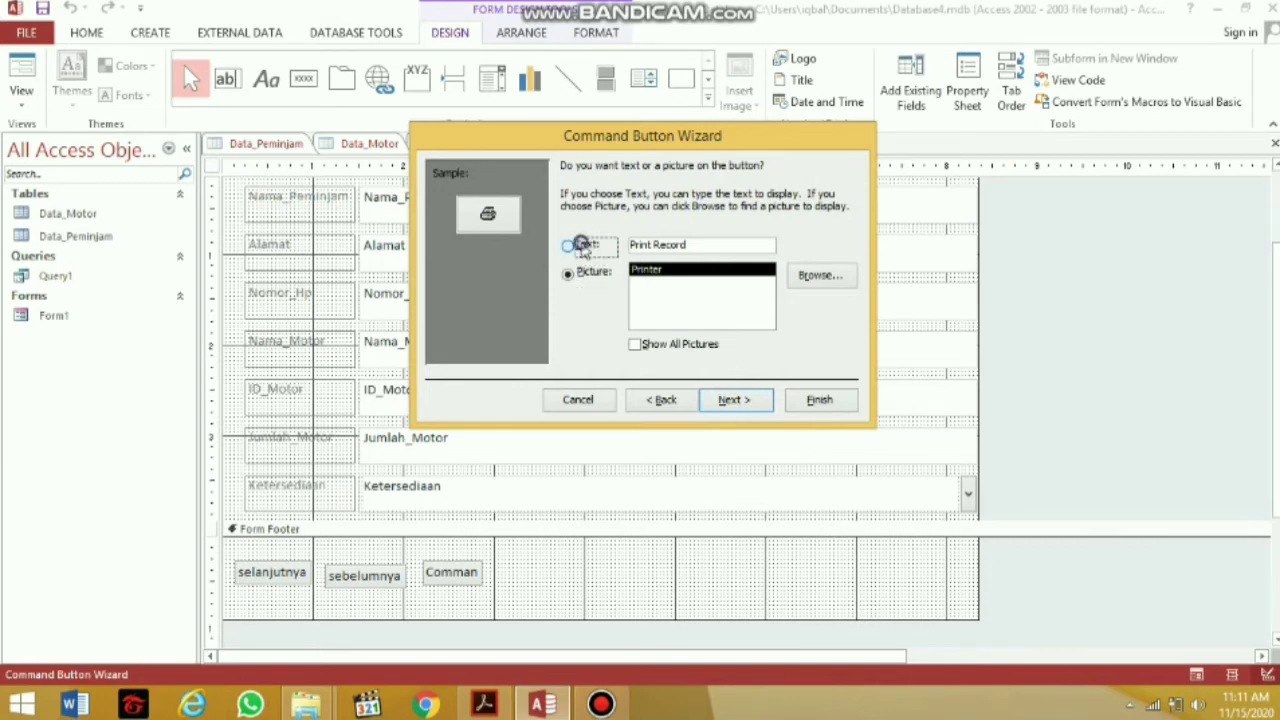
left_click(701, 244)
key("BackSpace")
key("BackSpace")
key("BackSpace")
key("BackSpace")
key("BackSpace")
key("BackSpace")
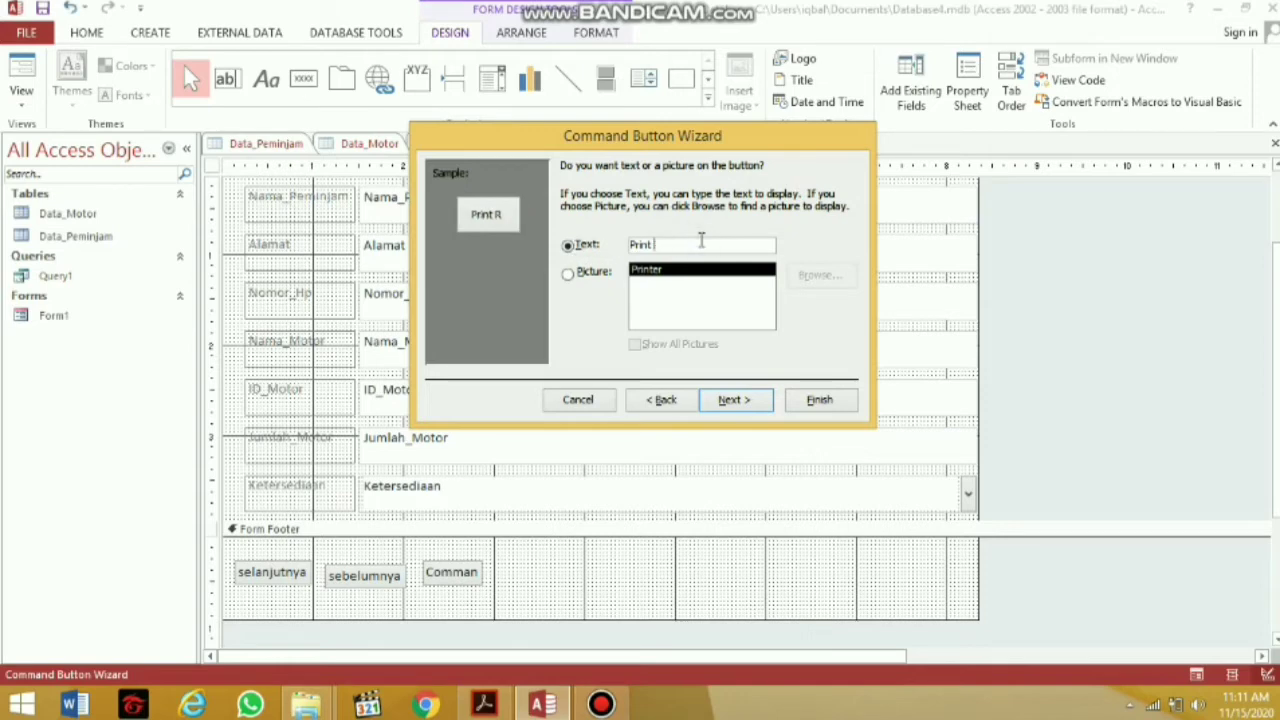
key("BackSpace")
left_click(818, 400)
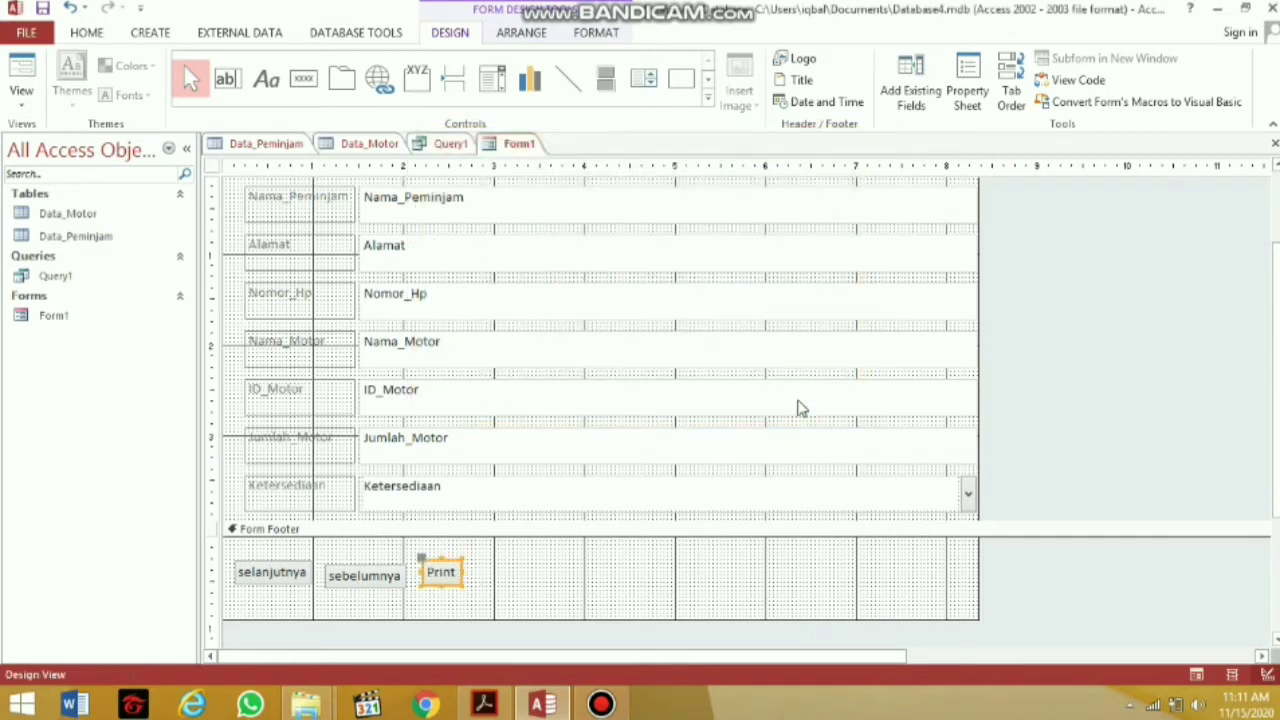
left_click(303, 78)
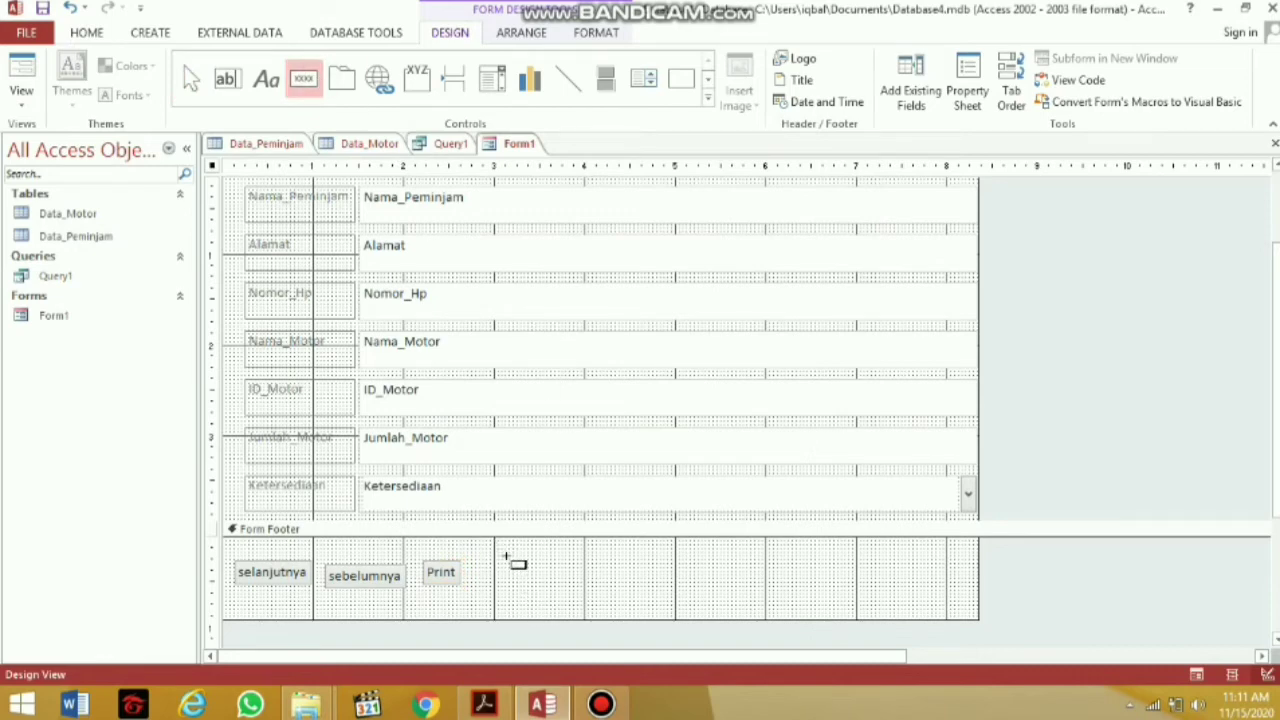
Draw a fourth footer button with the Quit App action, captioned 'keluar'
left_click_drag(506, 557, 557, 586)
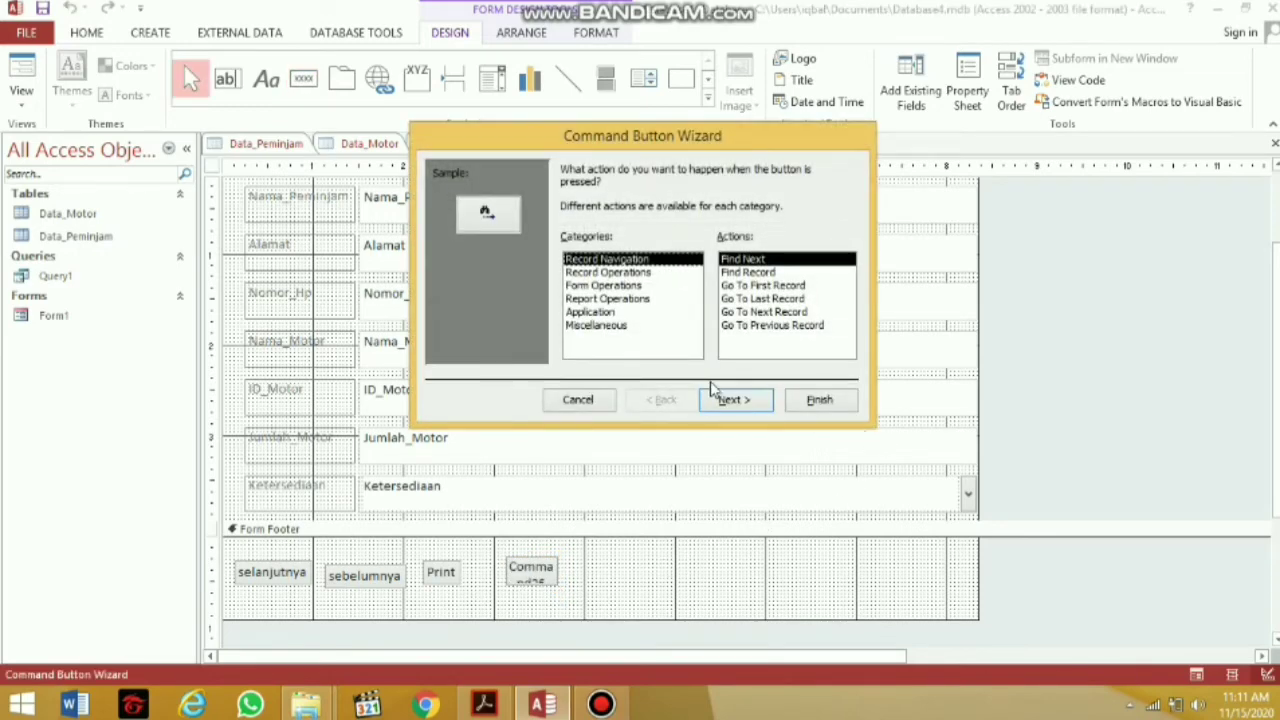
left_click(607, 313)
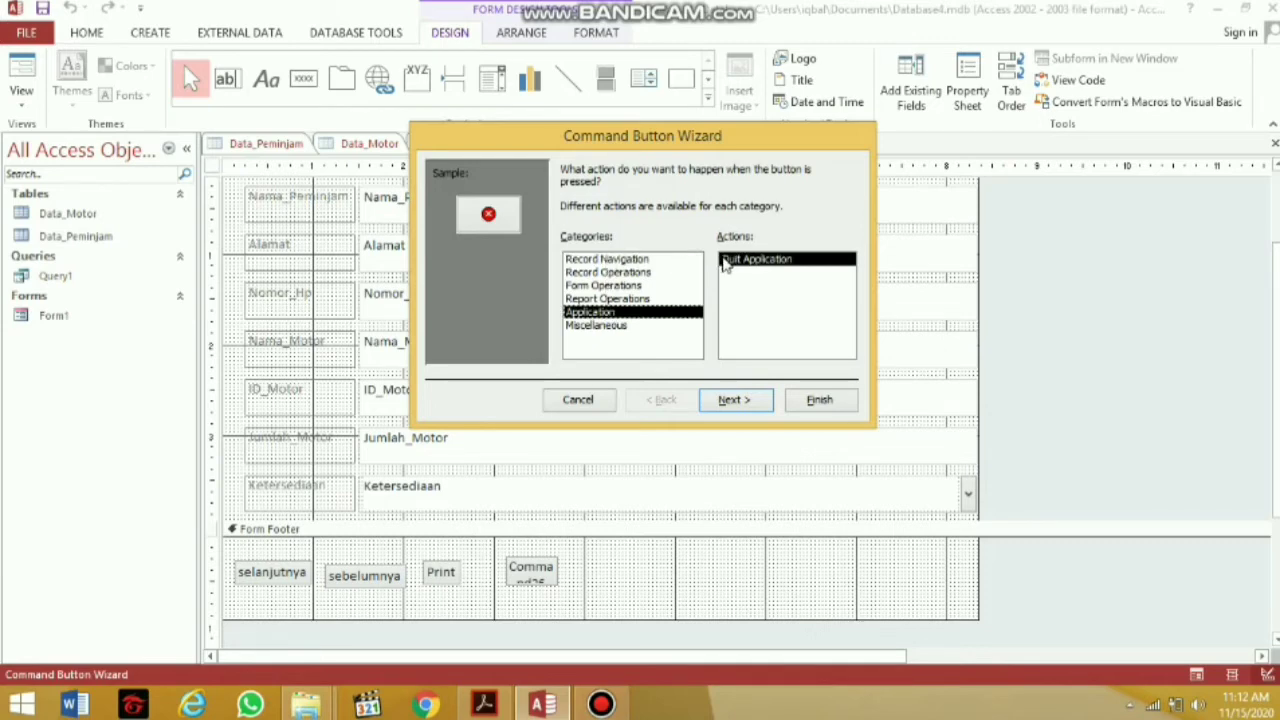
left_click(740, 401)
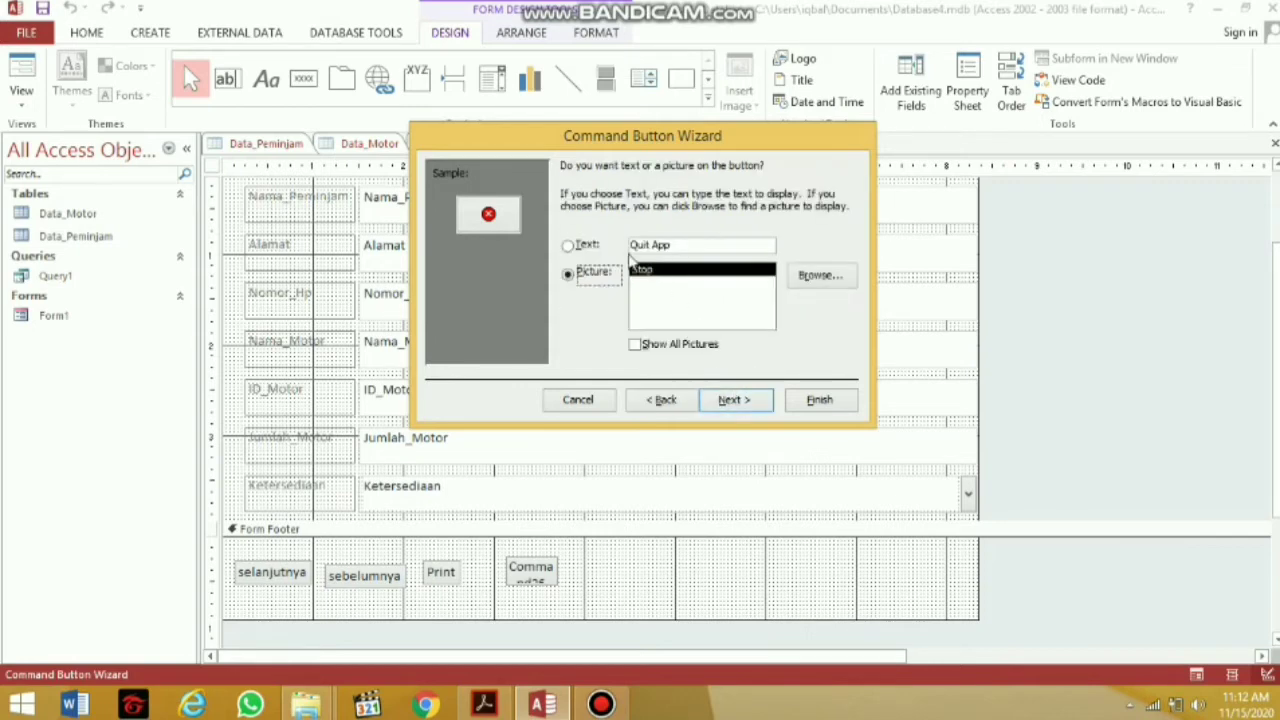
left_click(587, 247)
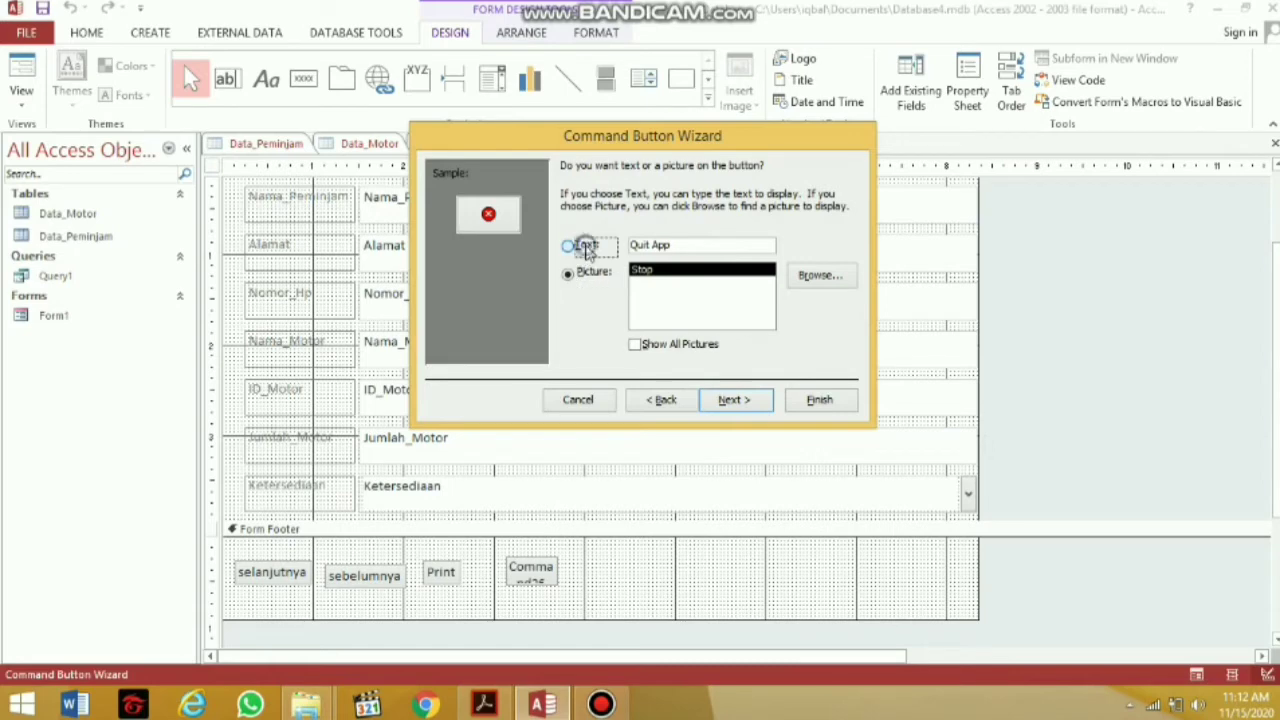
left_click(679, 246)
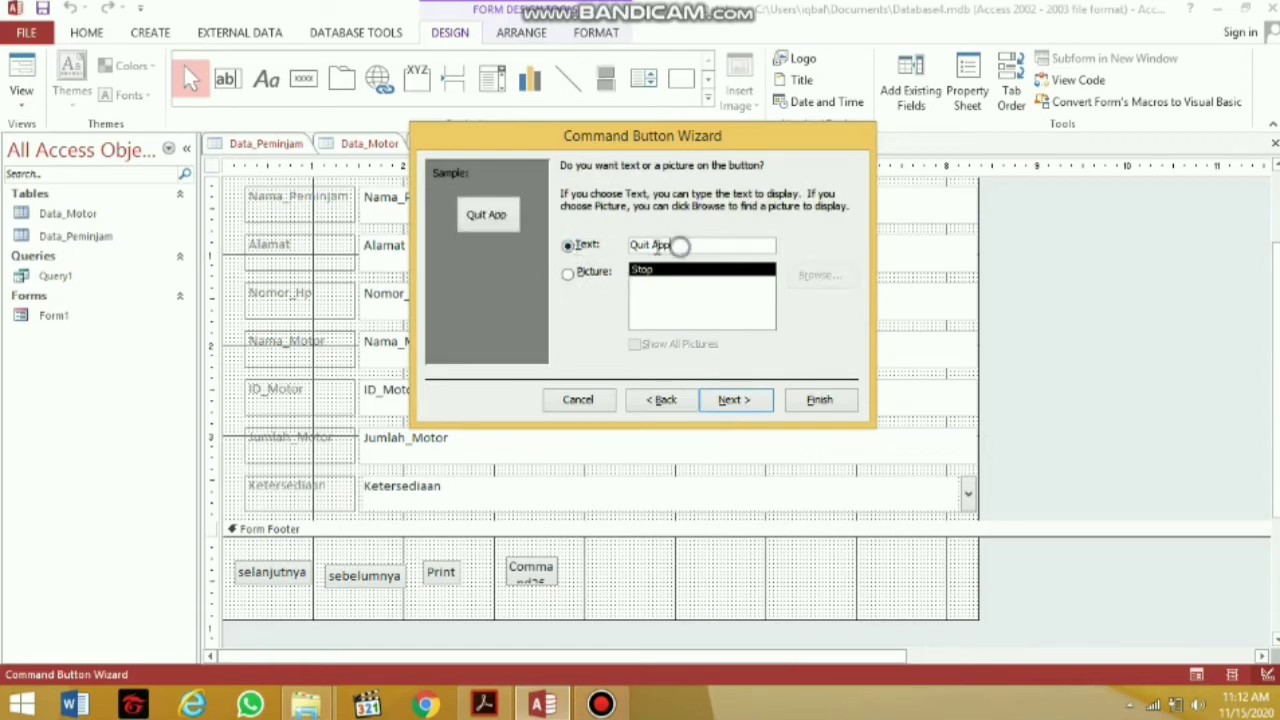
left_click_drag(679, 246, 585, 251)
type("K")
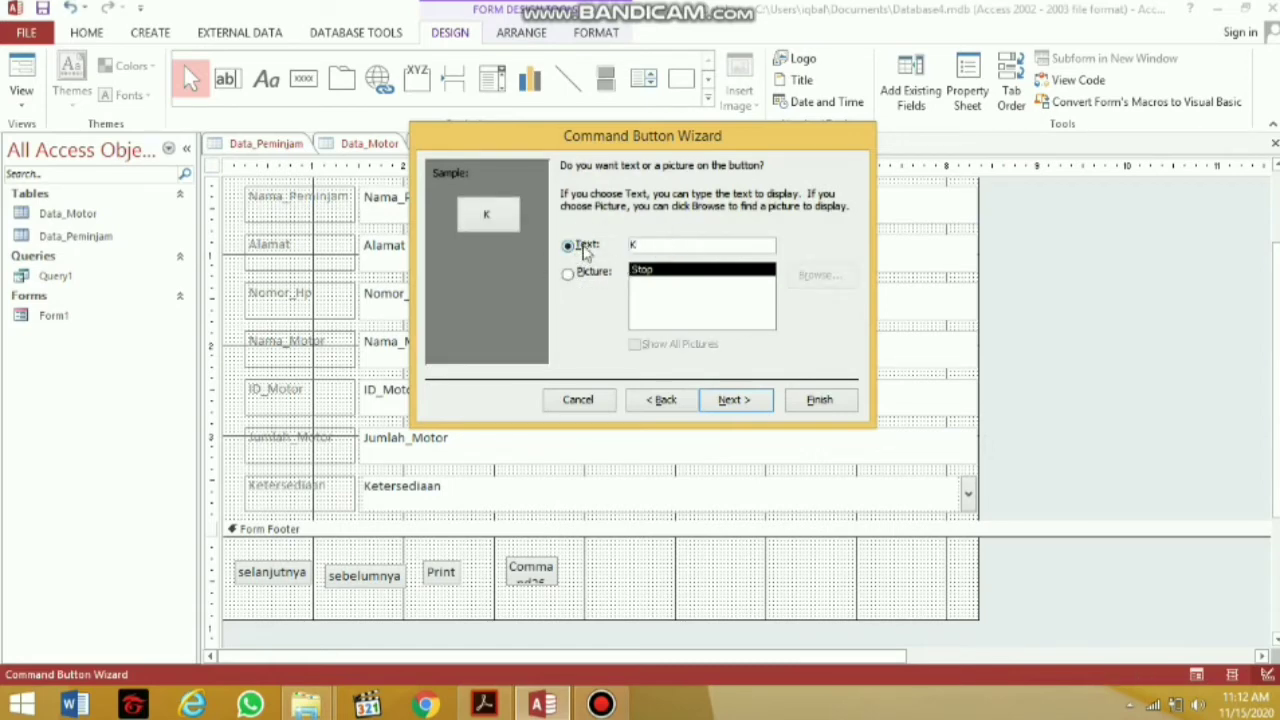
type("e")
key("BackSpace")
type("eluar")
left_click(818, 399)
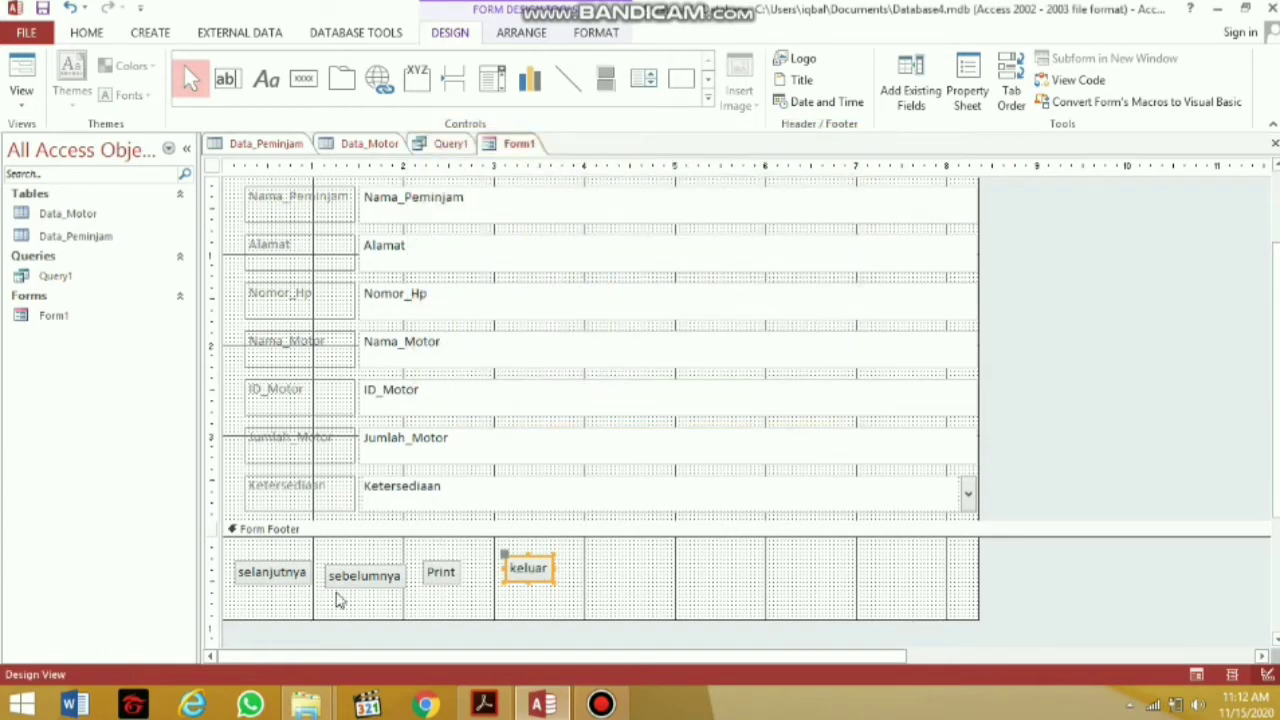
Nudge the sebelumnya, Print and keluar buttons slightly left so the footer buttons are evenly spaced
left_click_drag(370, 576, 362, 566)
double_click(443, 573)
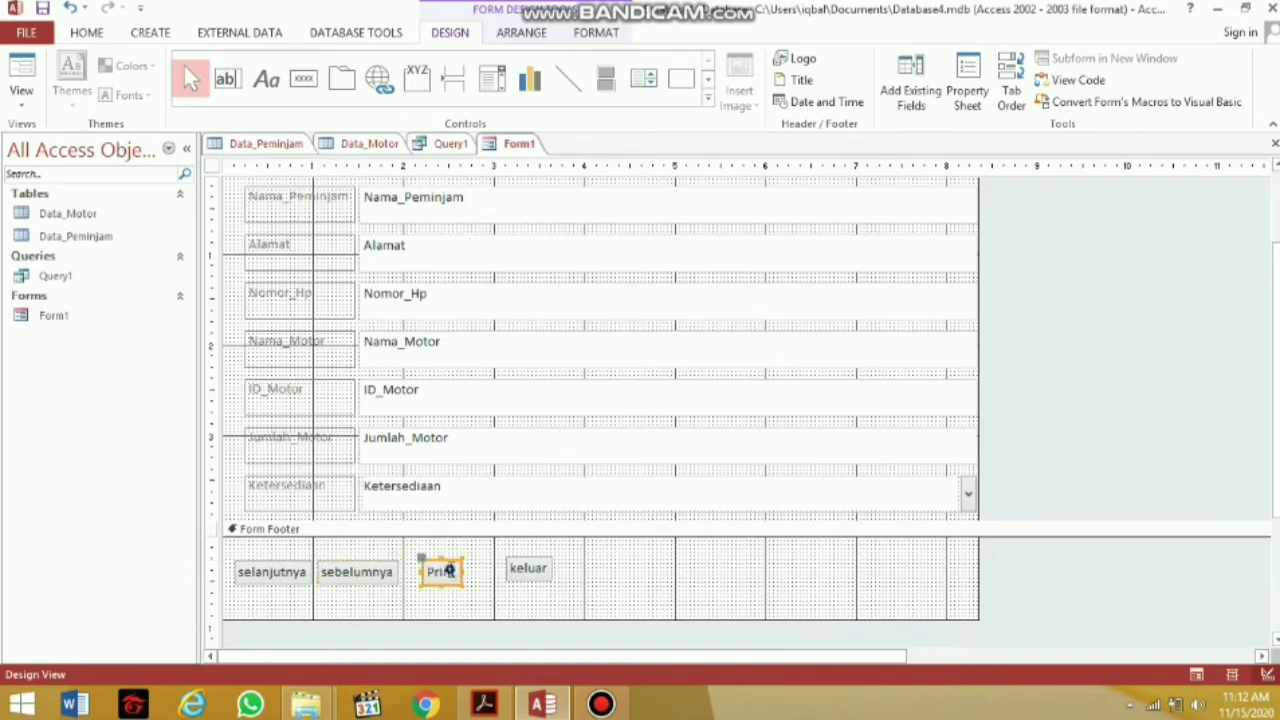
left_click(478, 570)
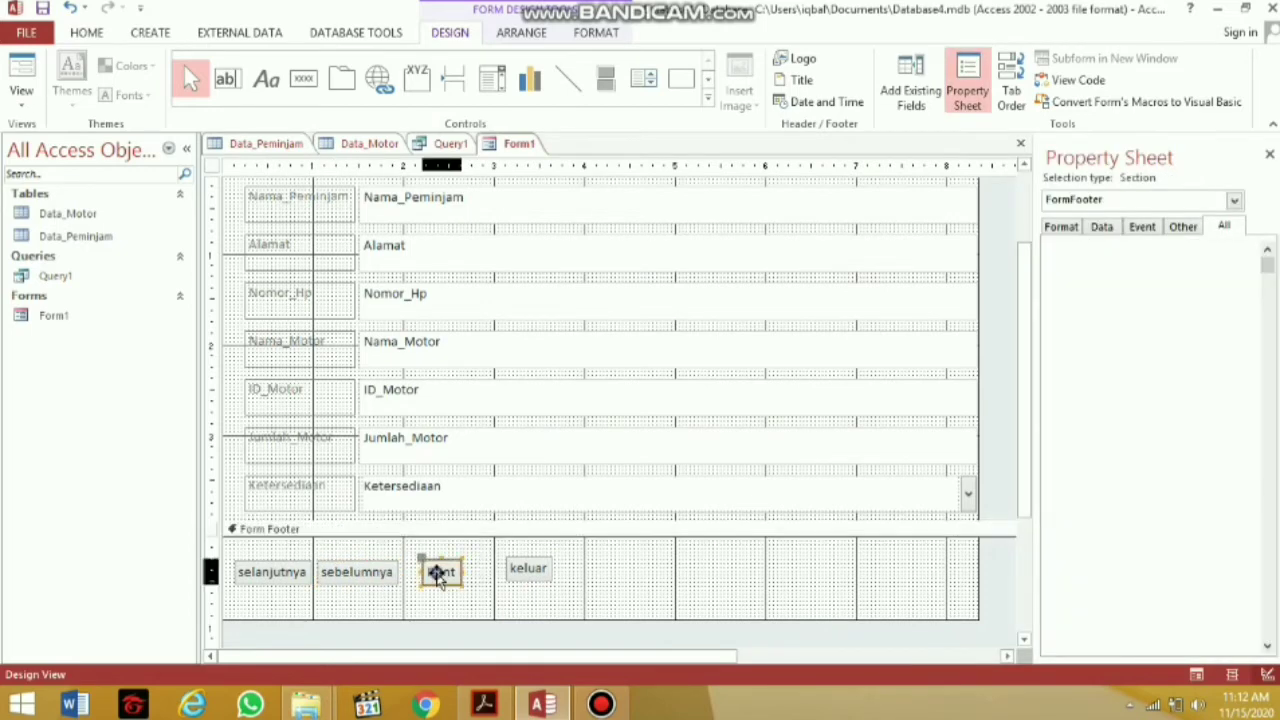
left_click_drag(437, 571, 430, 575)
left_click_drag(510, 569, 502, 576)
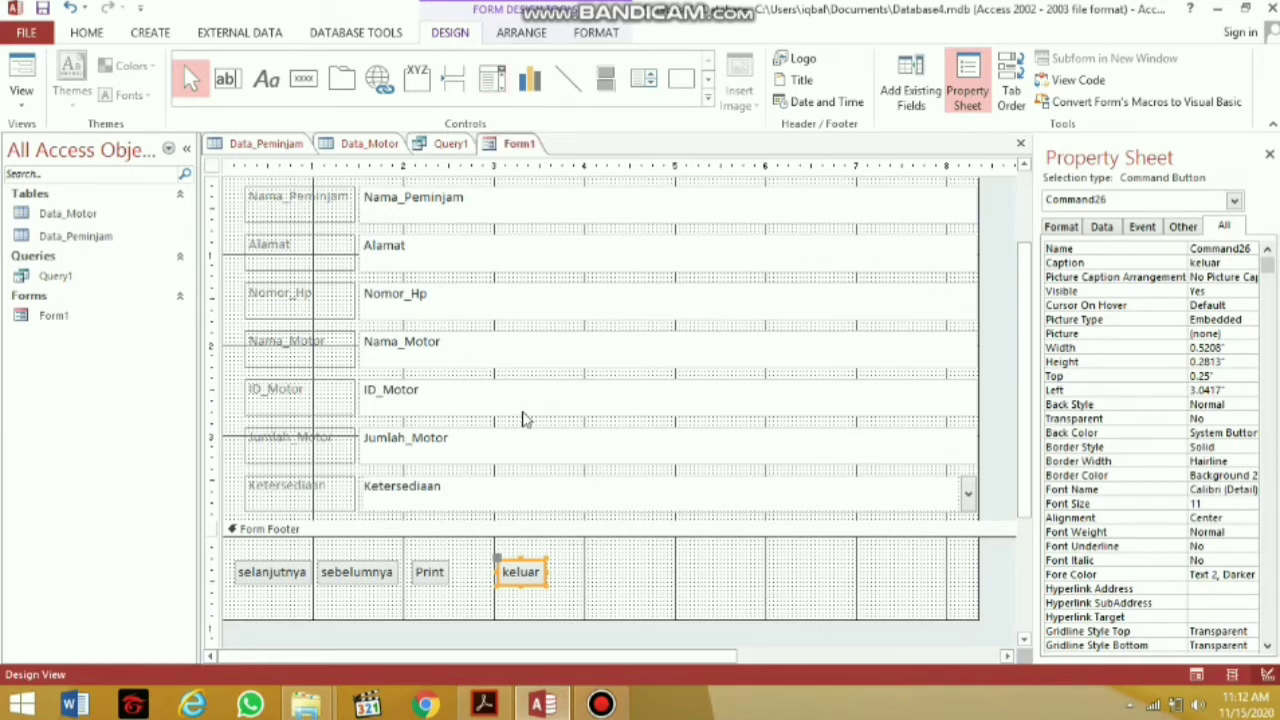
left_click(648, 563)
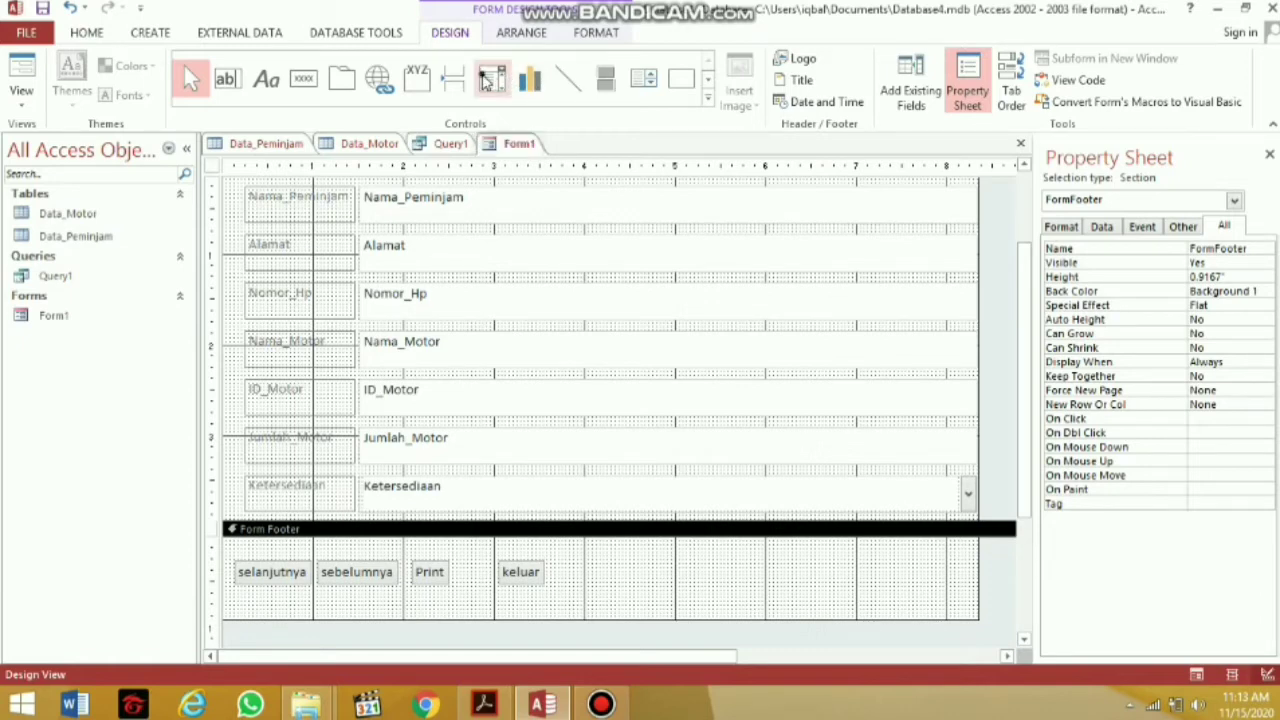
Add a footer combo box that finds a record on the form using the Nama_Motor field
left_click(490, 80)
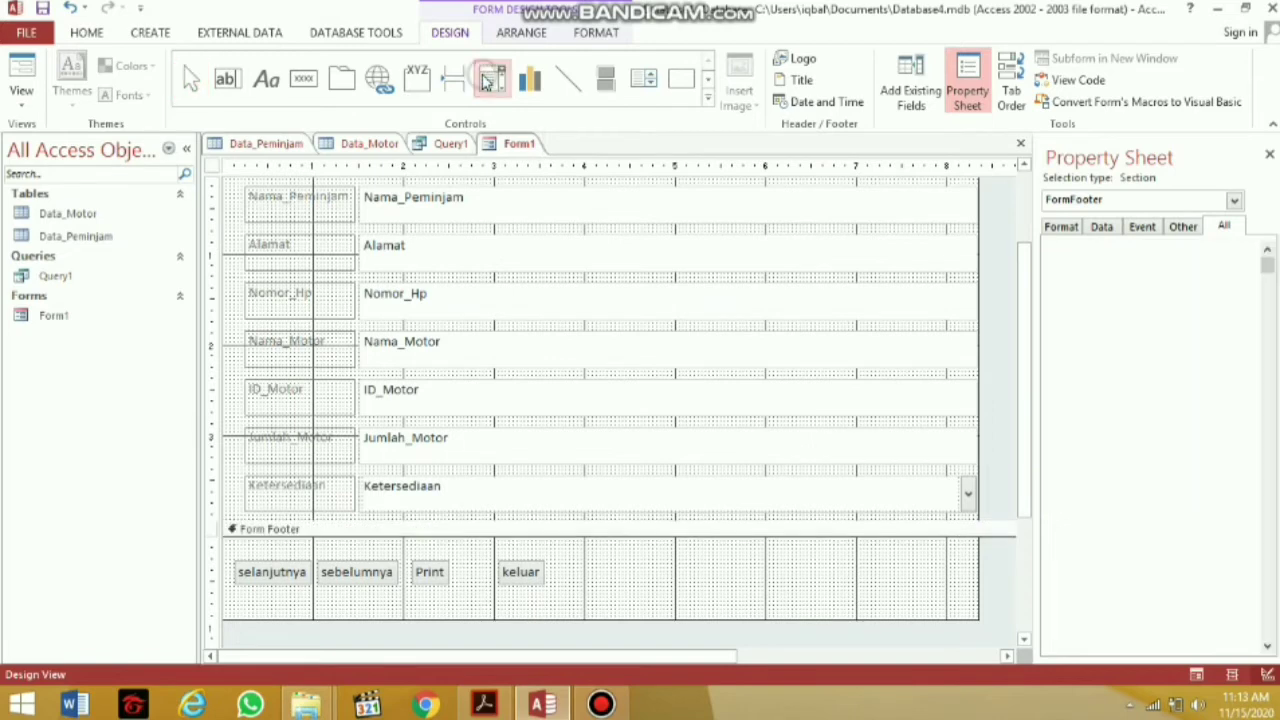
left_click(600, 564)
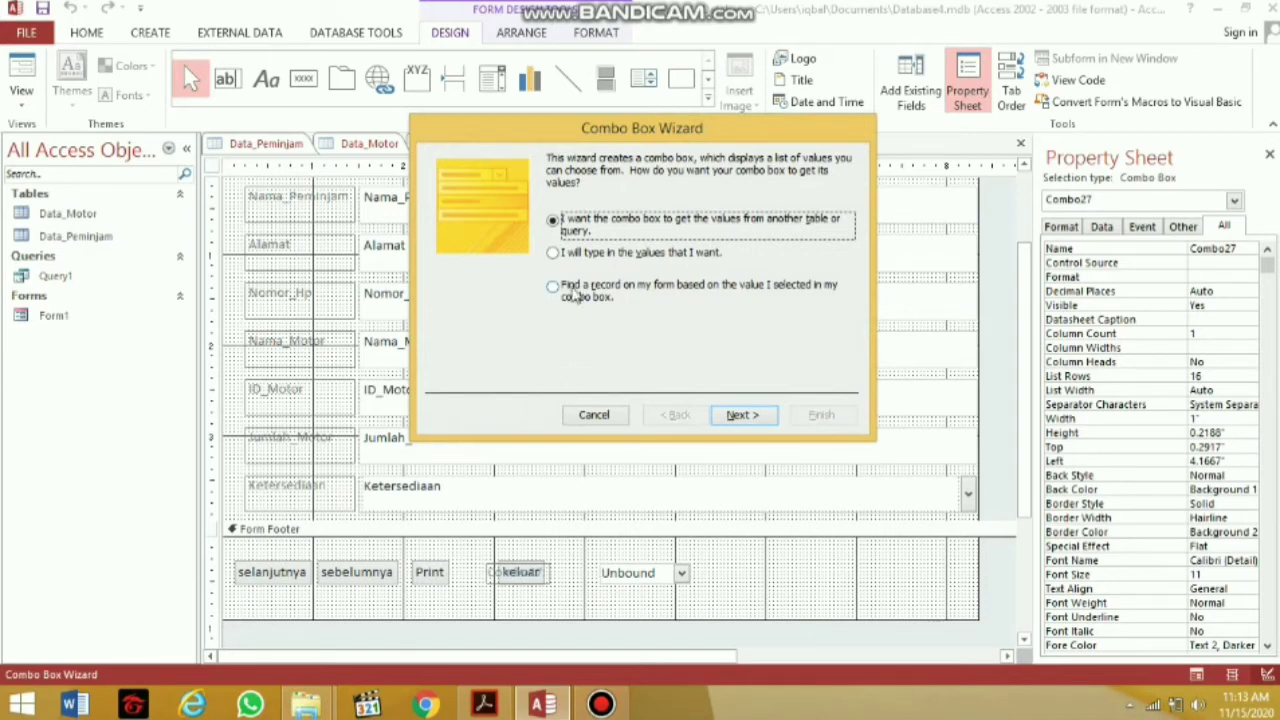
left_click(570, 285)
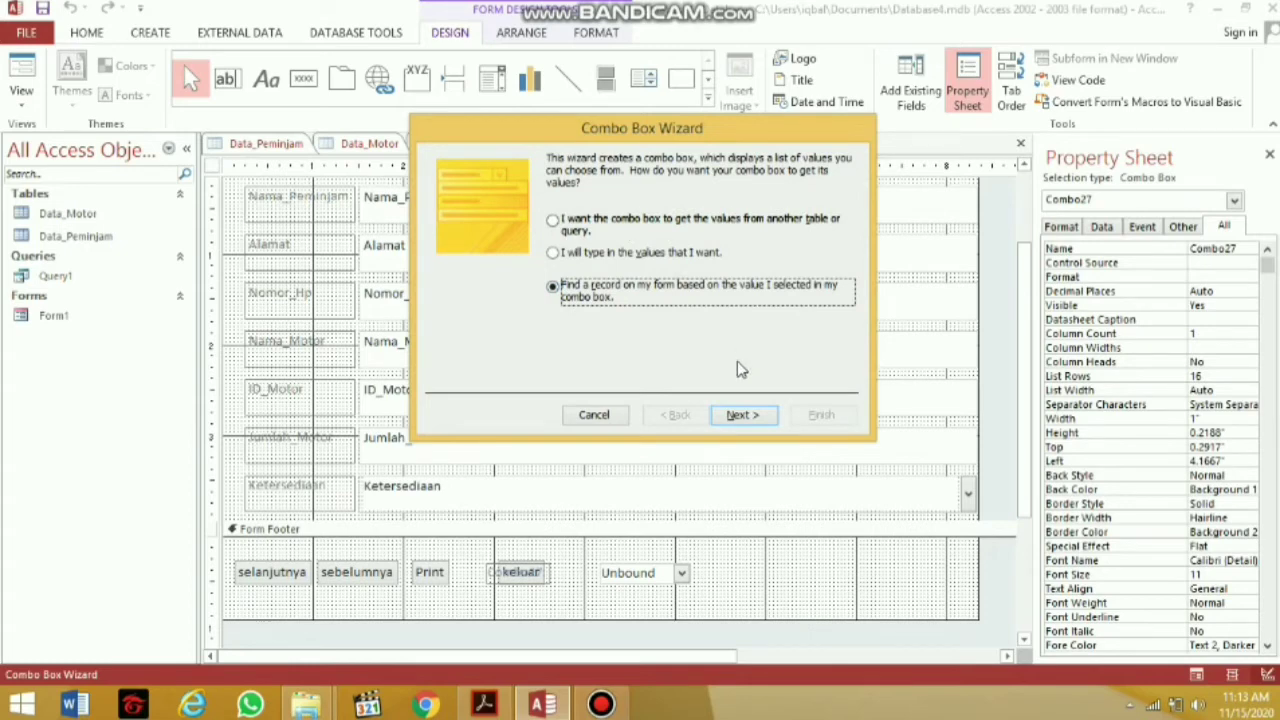
left_click(755, 420)
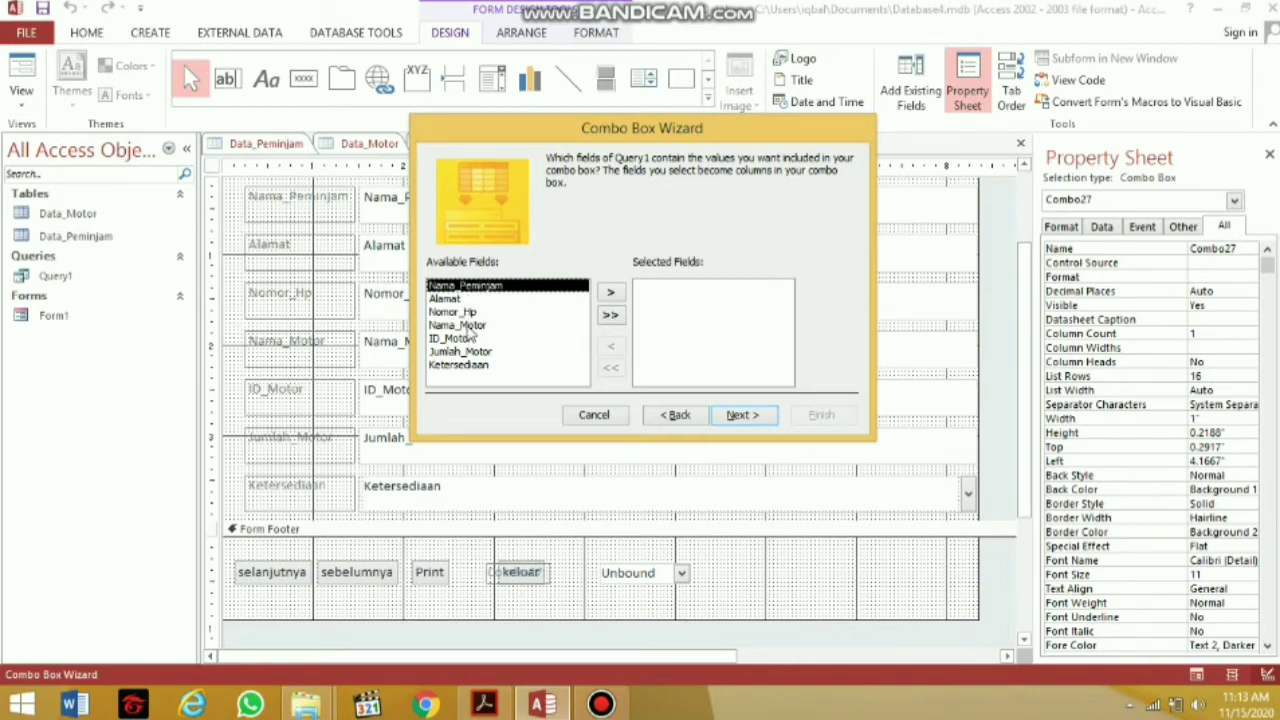
left_click(468, 327)
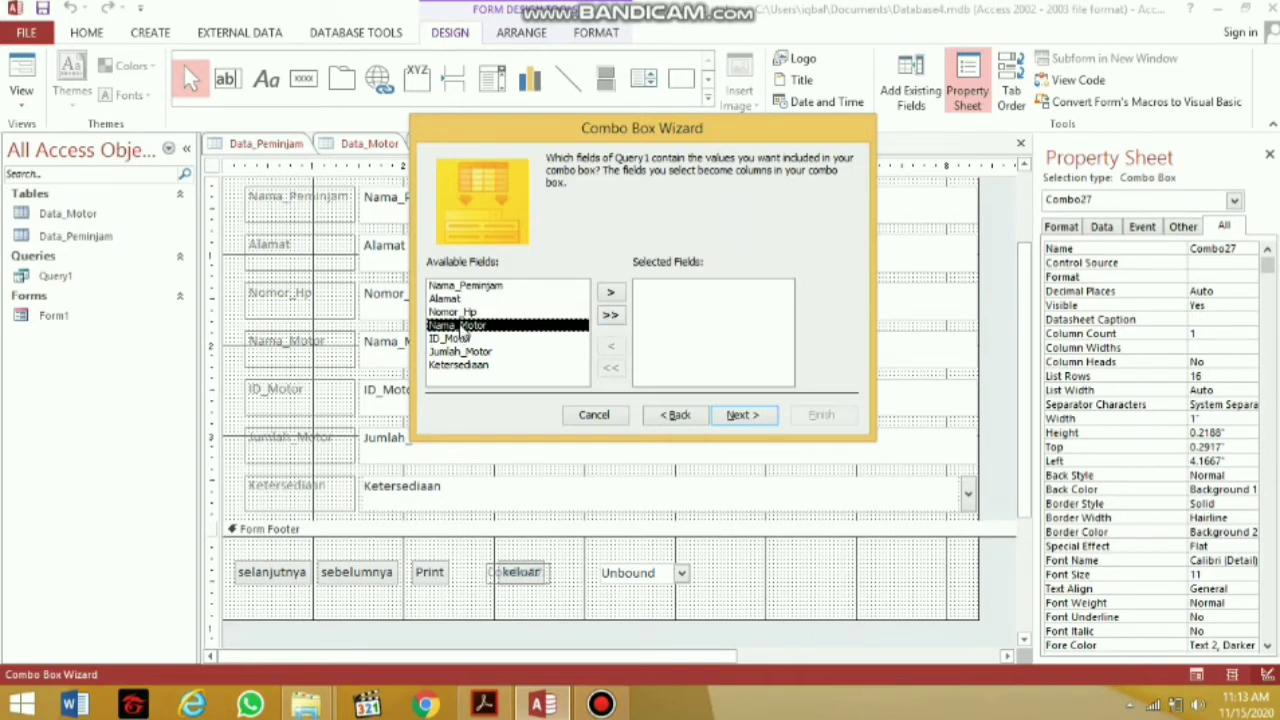
double_click(460, 328)
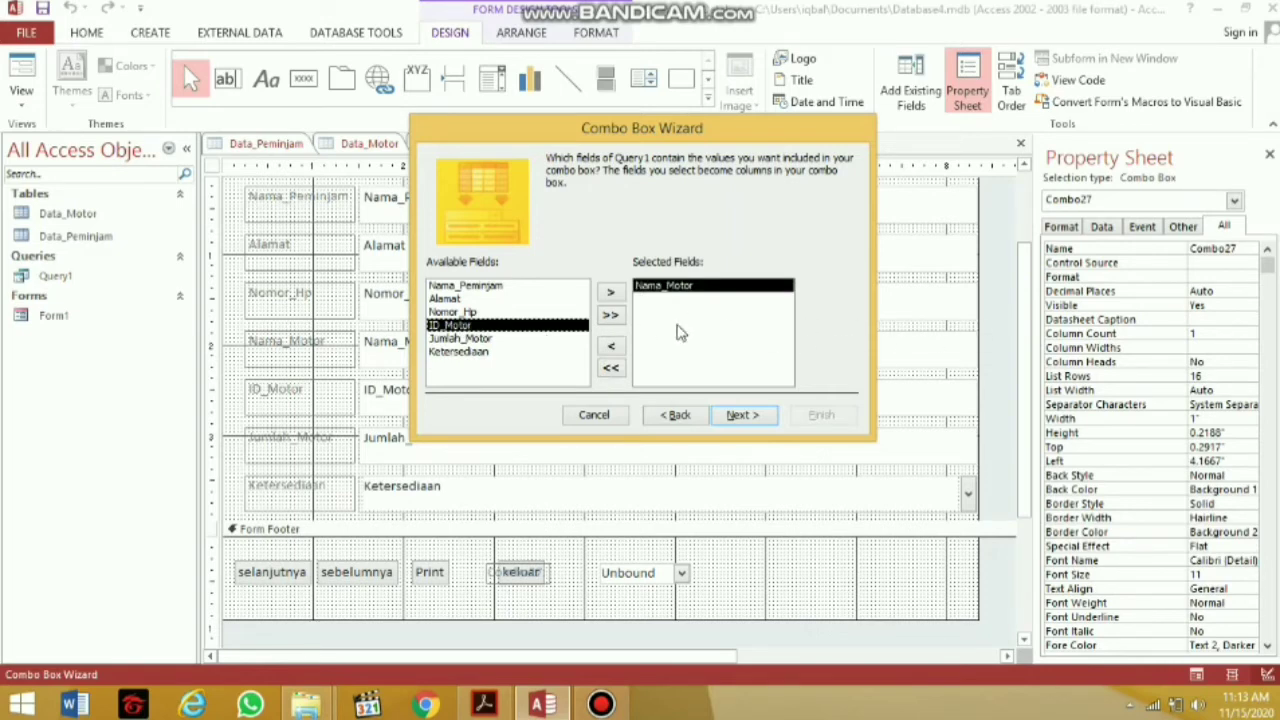
left_click(757, 418)
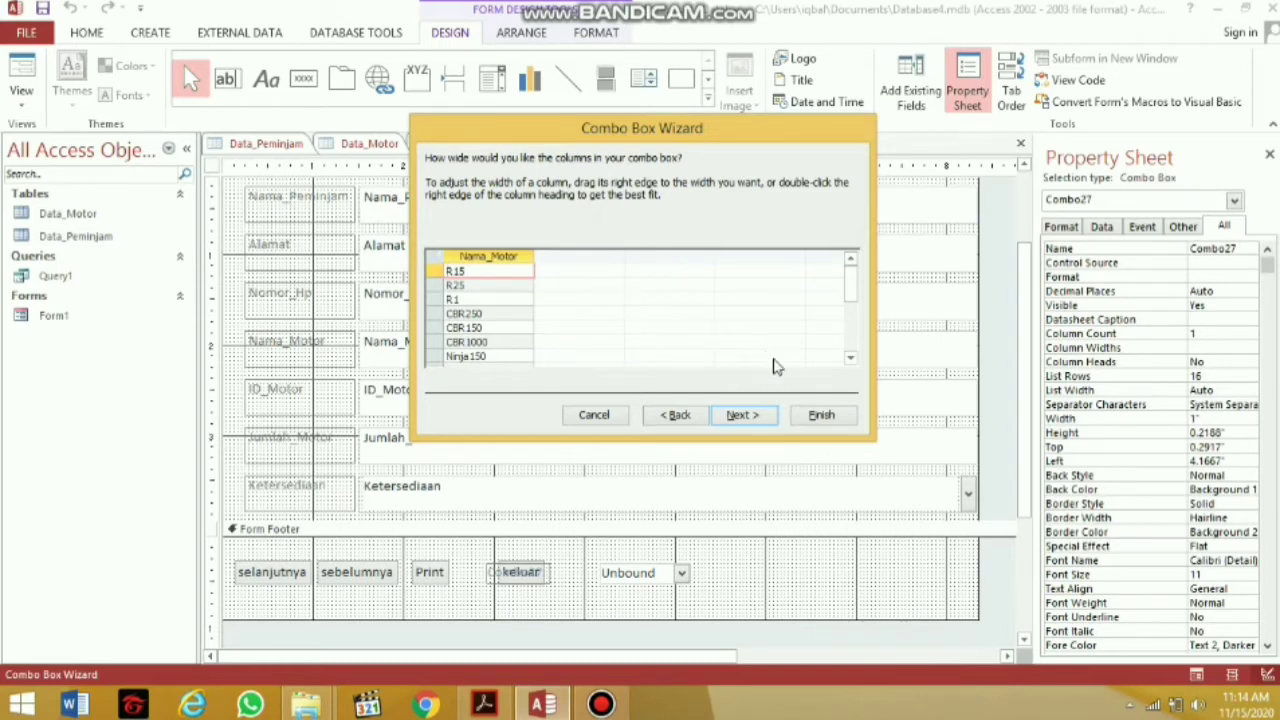
left_click(822, 415)
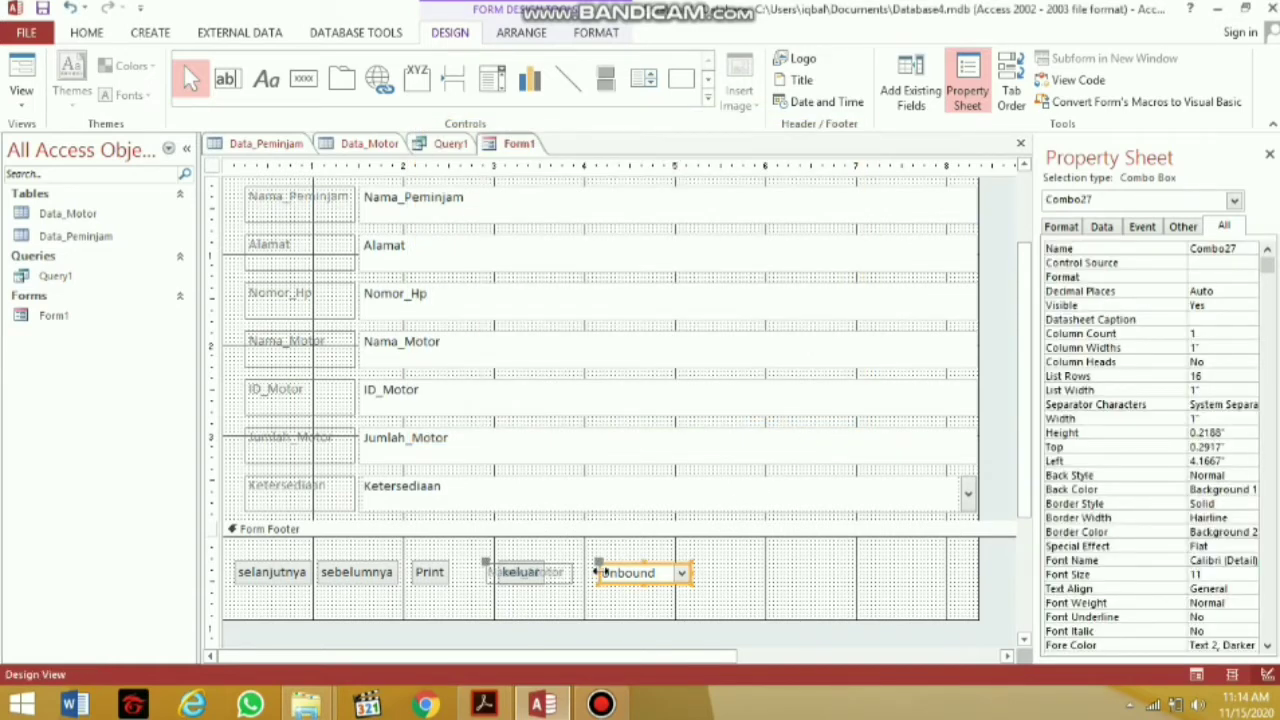
Move the Nama_Motor combo box and its label further right, beside the keluar button
left_click(566, 578)
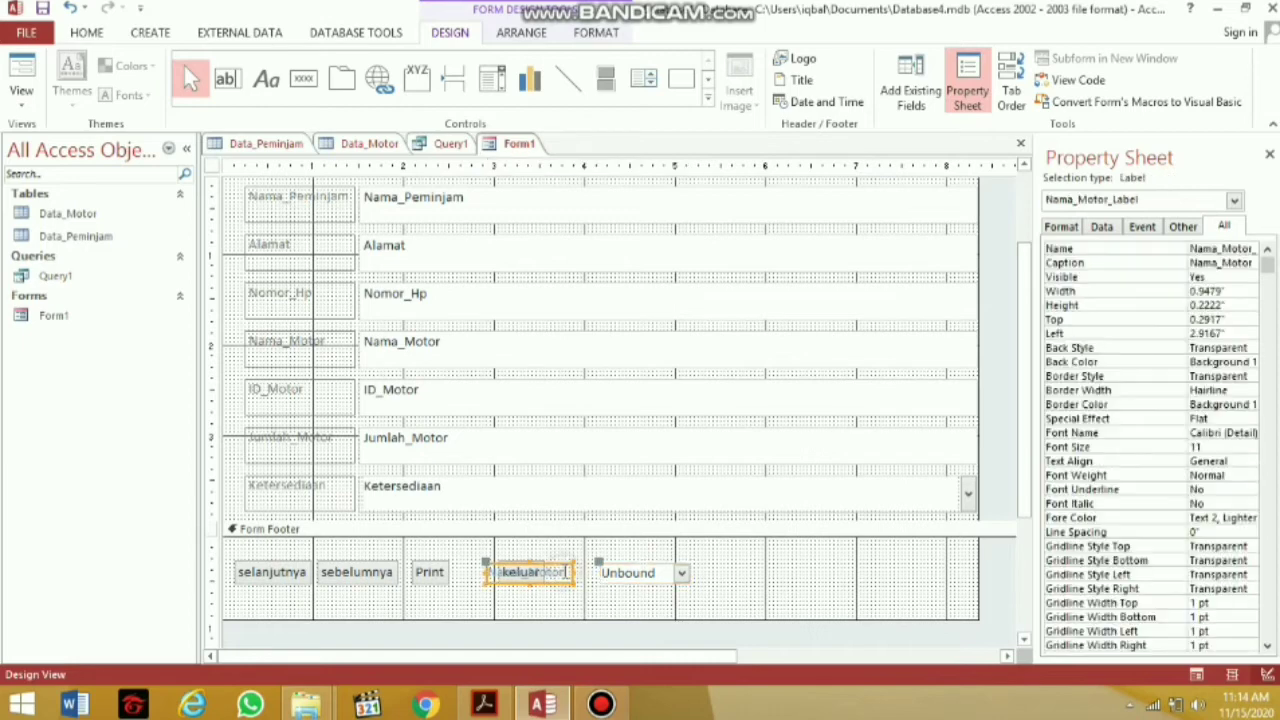
left_click(590, 574)
left_click(601, 573)
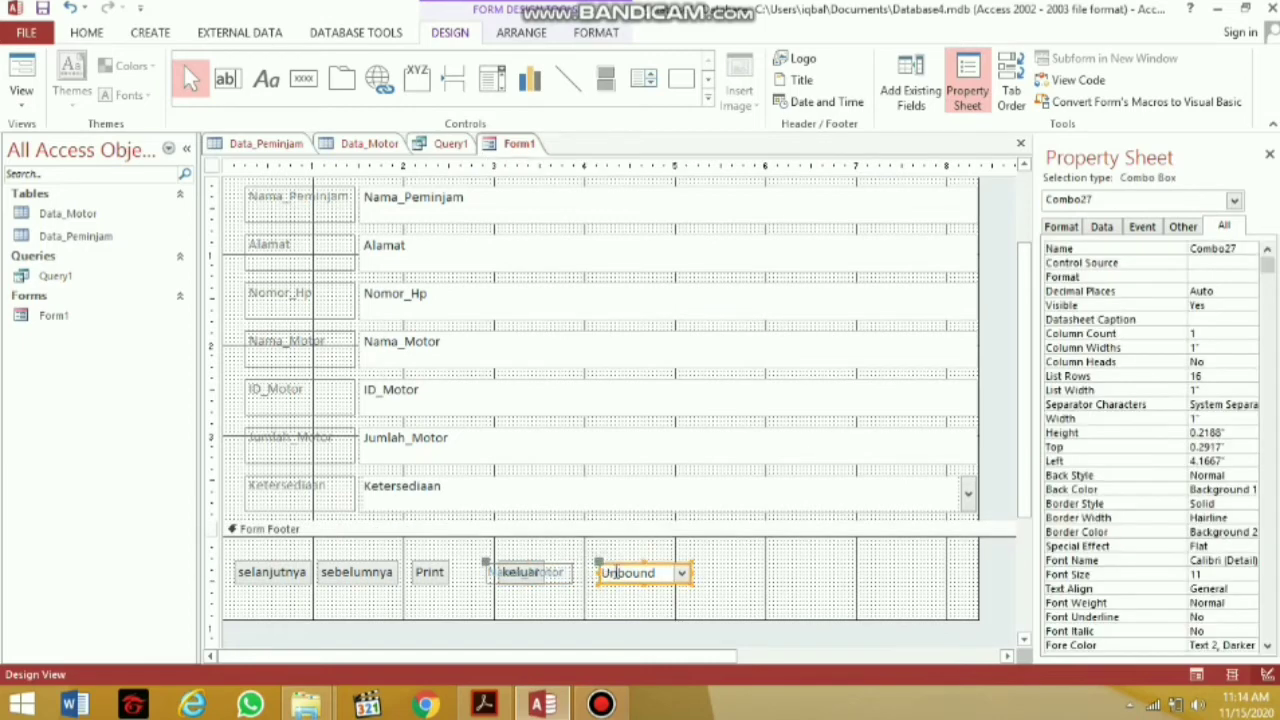
left_click_drag(617, 567, 722, 563)
left_click(737, 562)
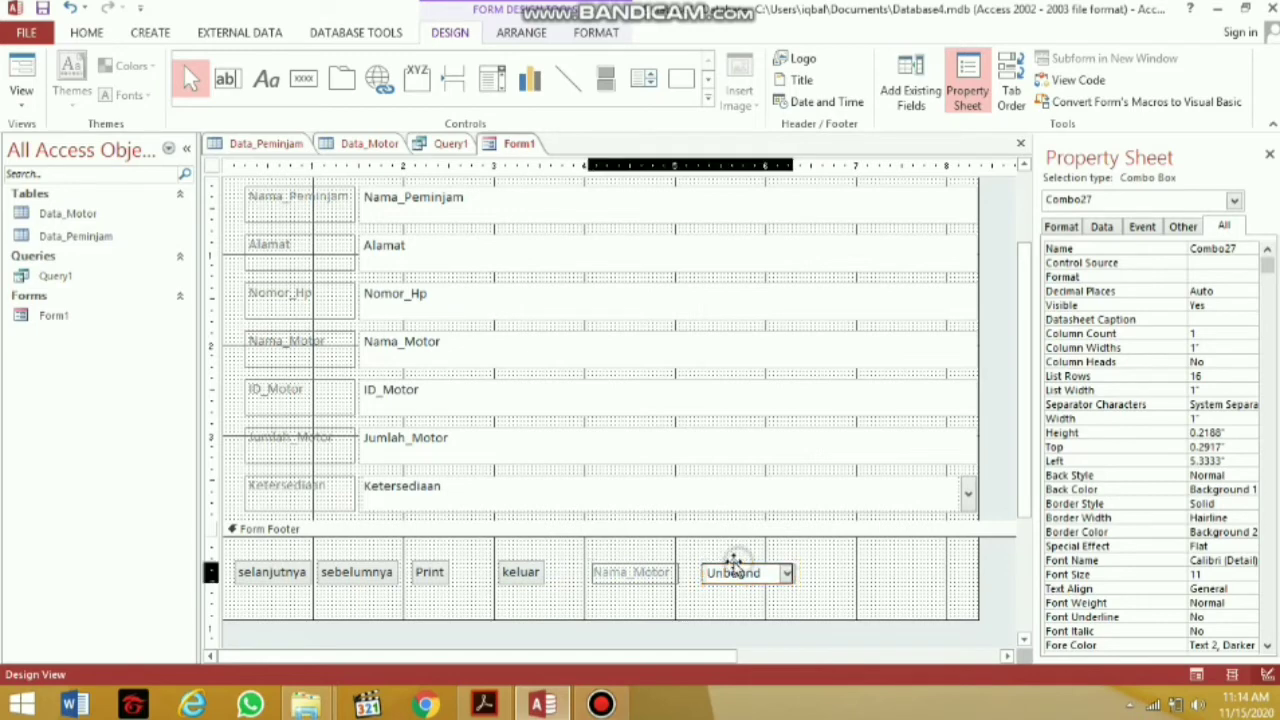
left_click(814, 574)
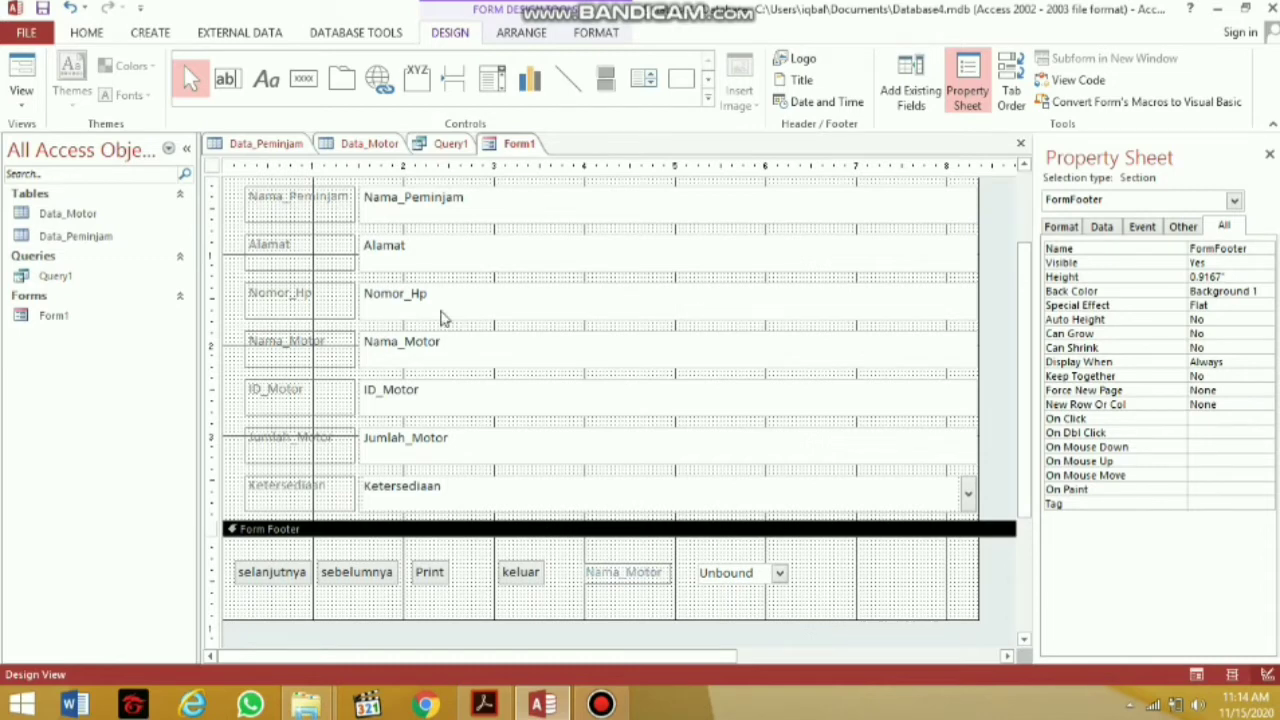
left_click(22, 96)
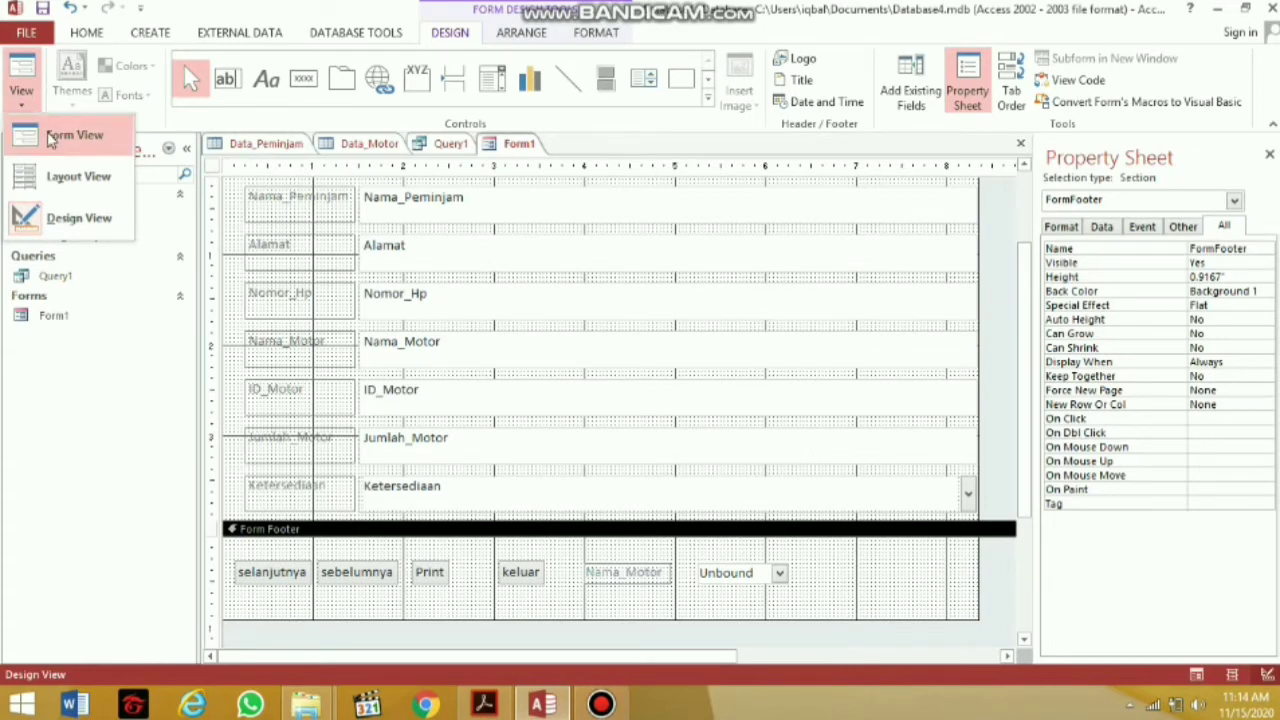
Switch Form1 to Layout View, then run it in Form View at record 1 of 9
left_click(86, 174)
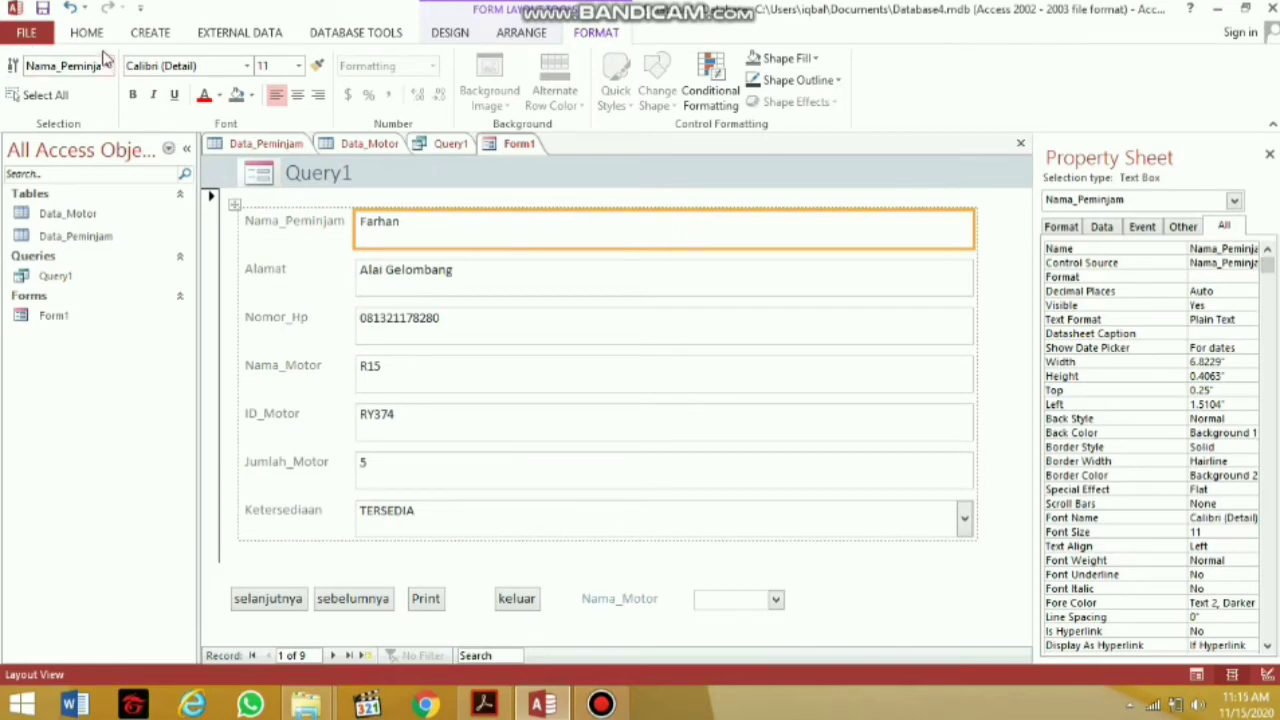
left_click(99, 42)
left_click(21, 78)
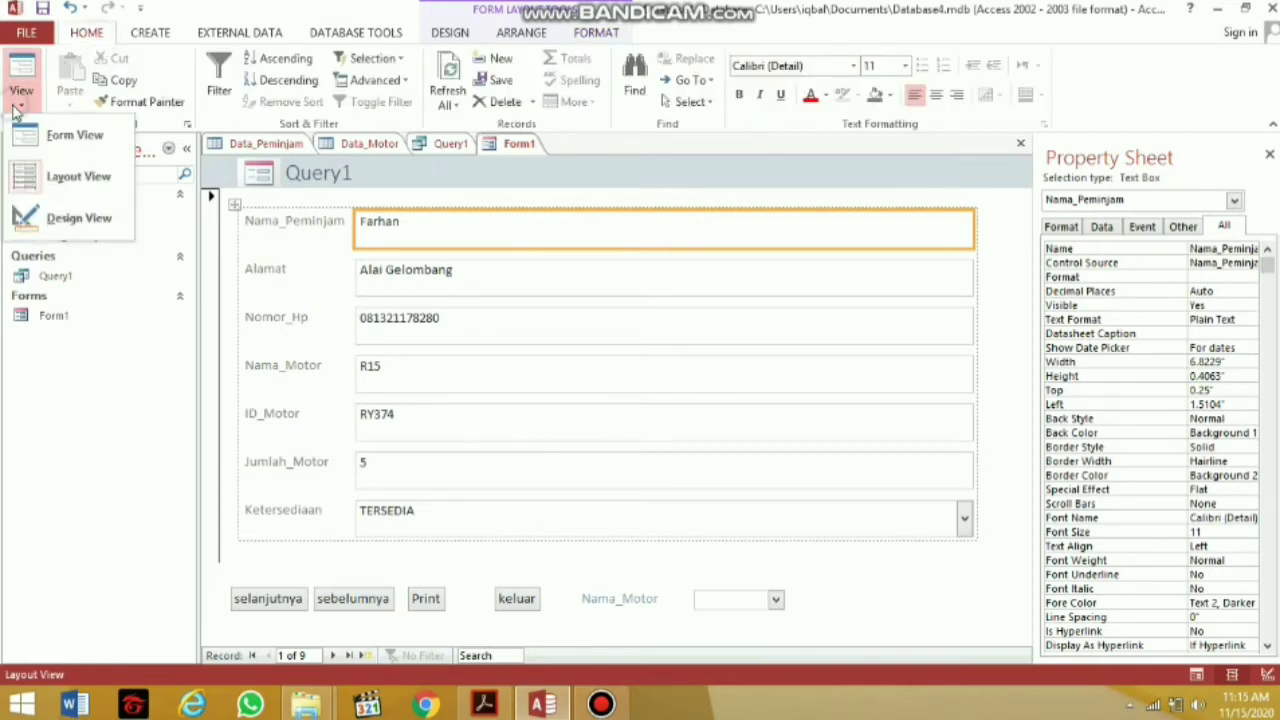
left_click(29, 134)
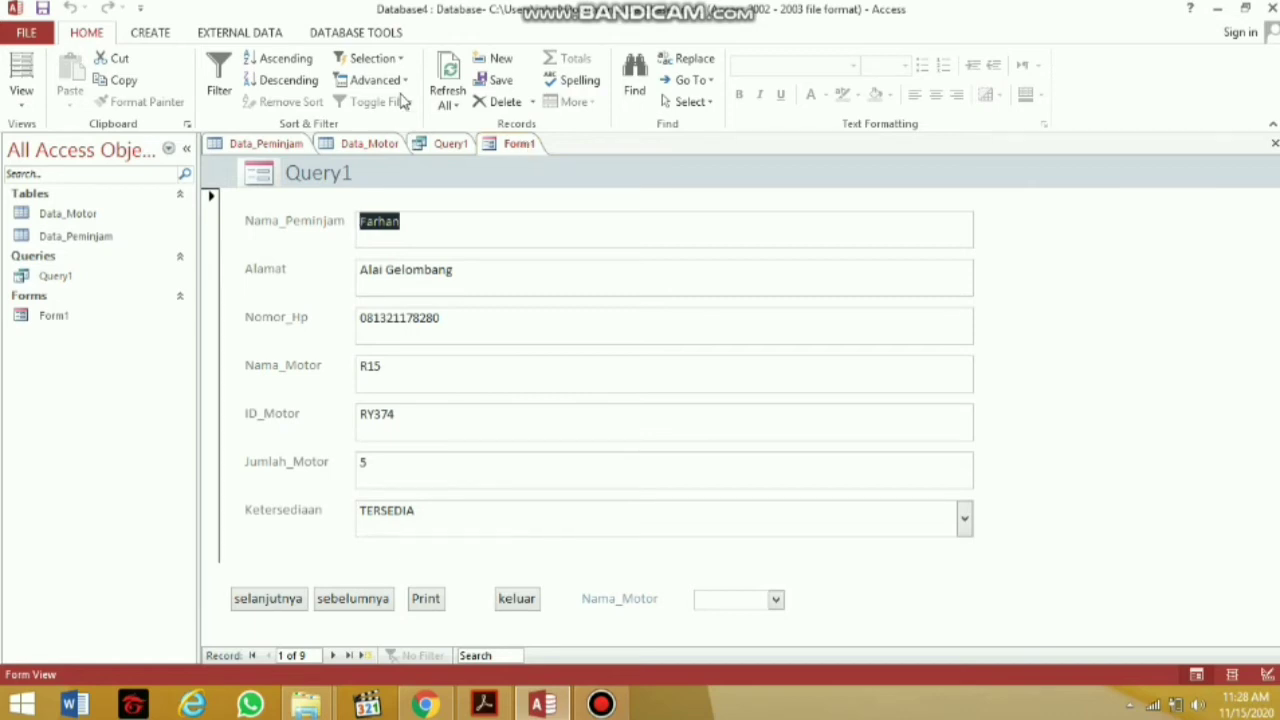
left_click(159, 30)
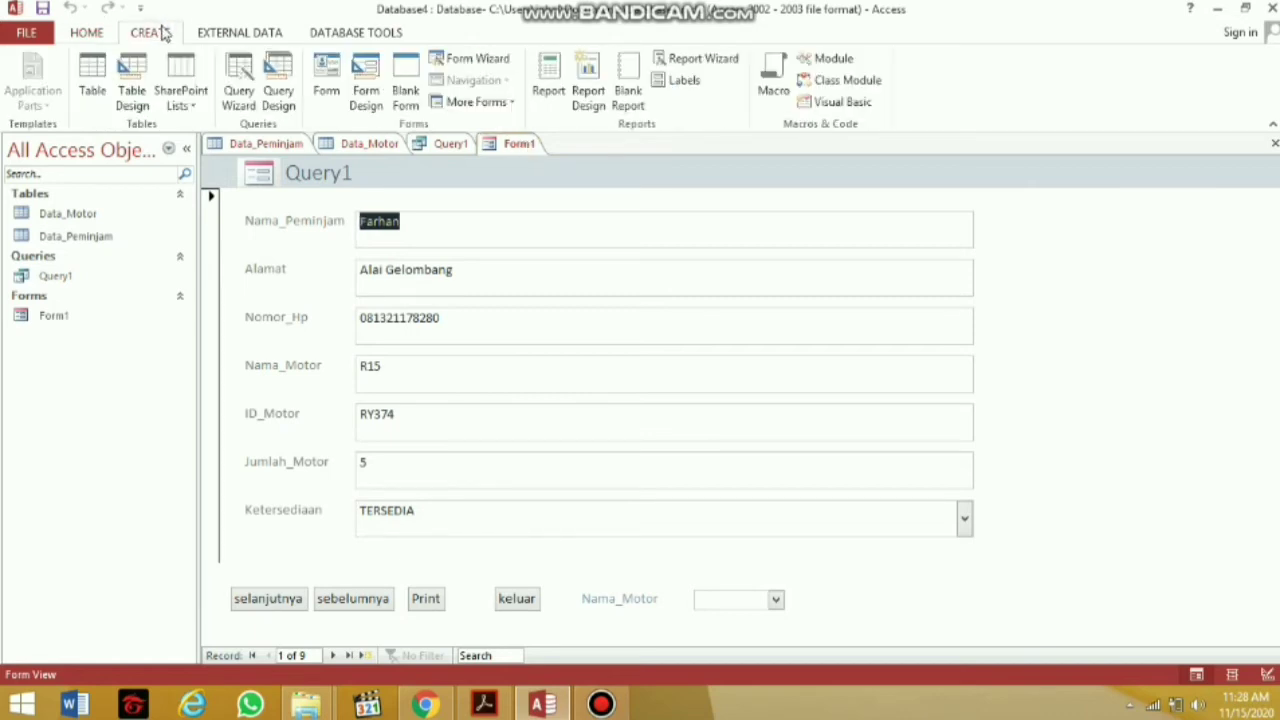
Create a new macro with an If block whose condition is [Ketersediaan]="TERSEDIA"
left_click(770, 80)
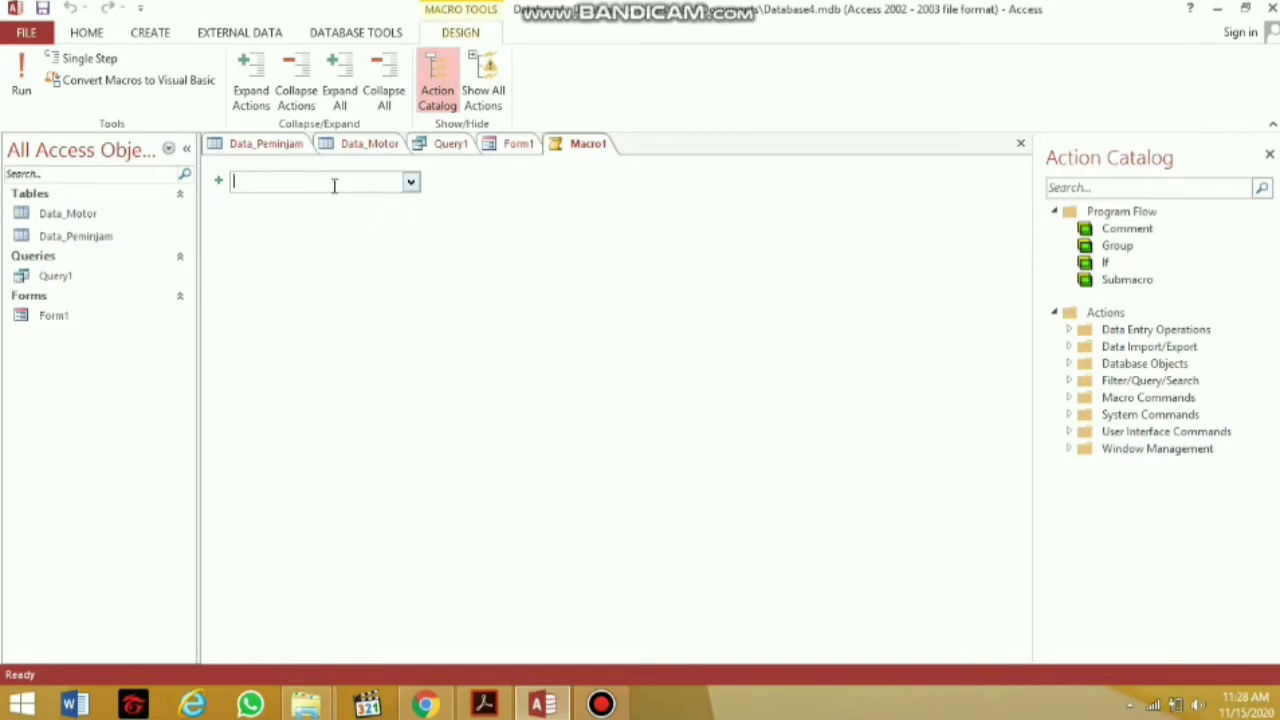
left_click(332, 183)
left_click(410, 181)
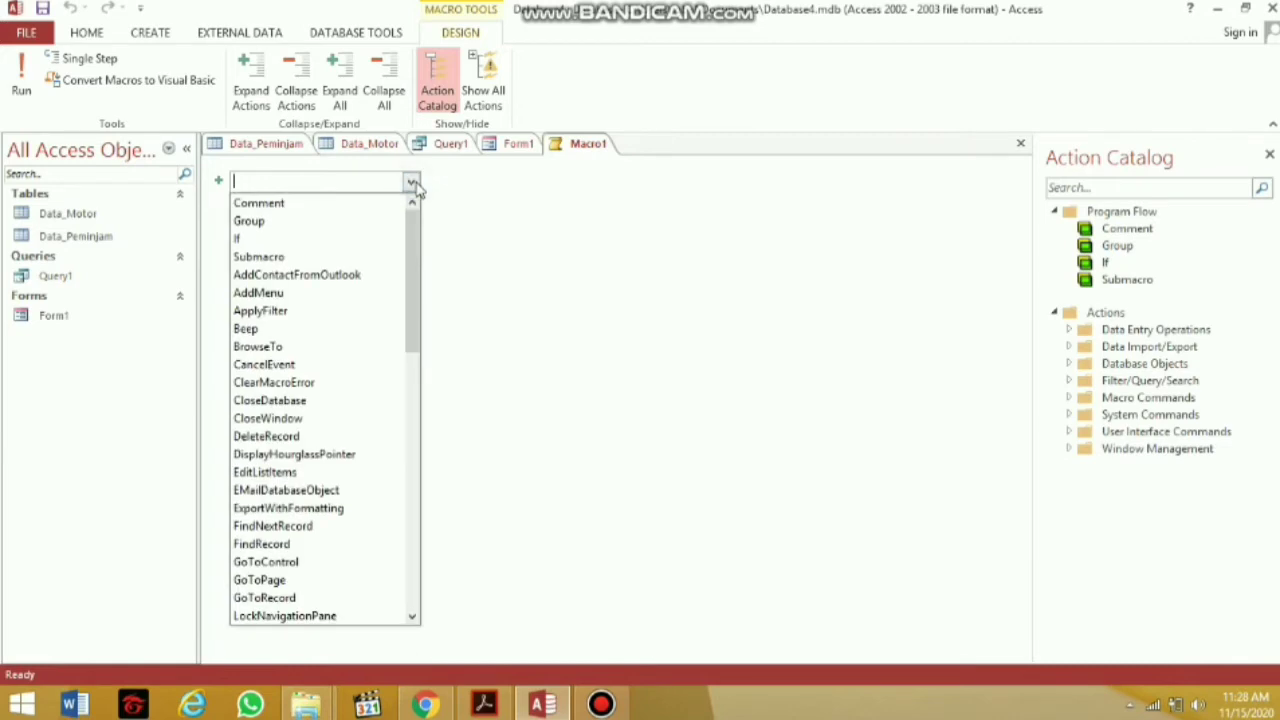
left_click(375, 238)
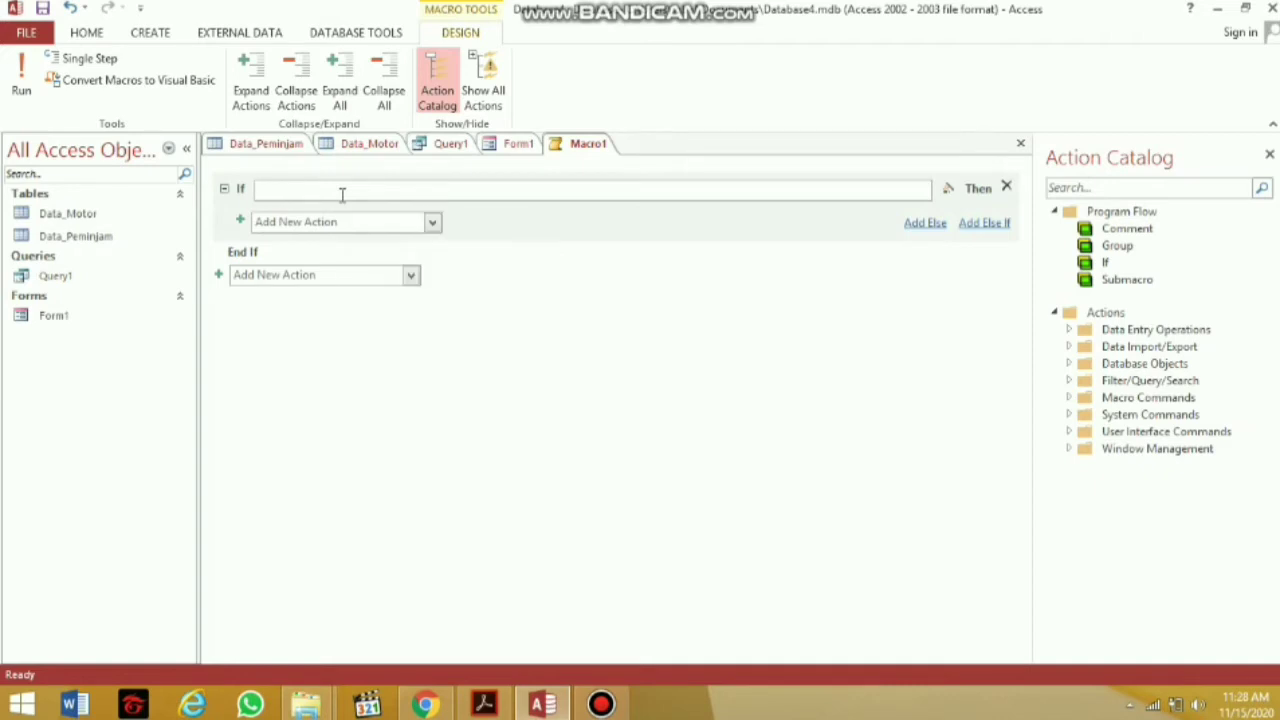
type("[Ketersediaan")
type("]=")
key("Caps_Lock")
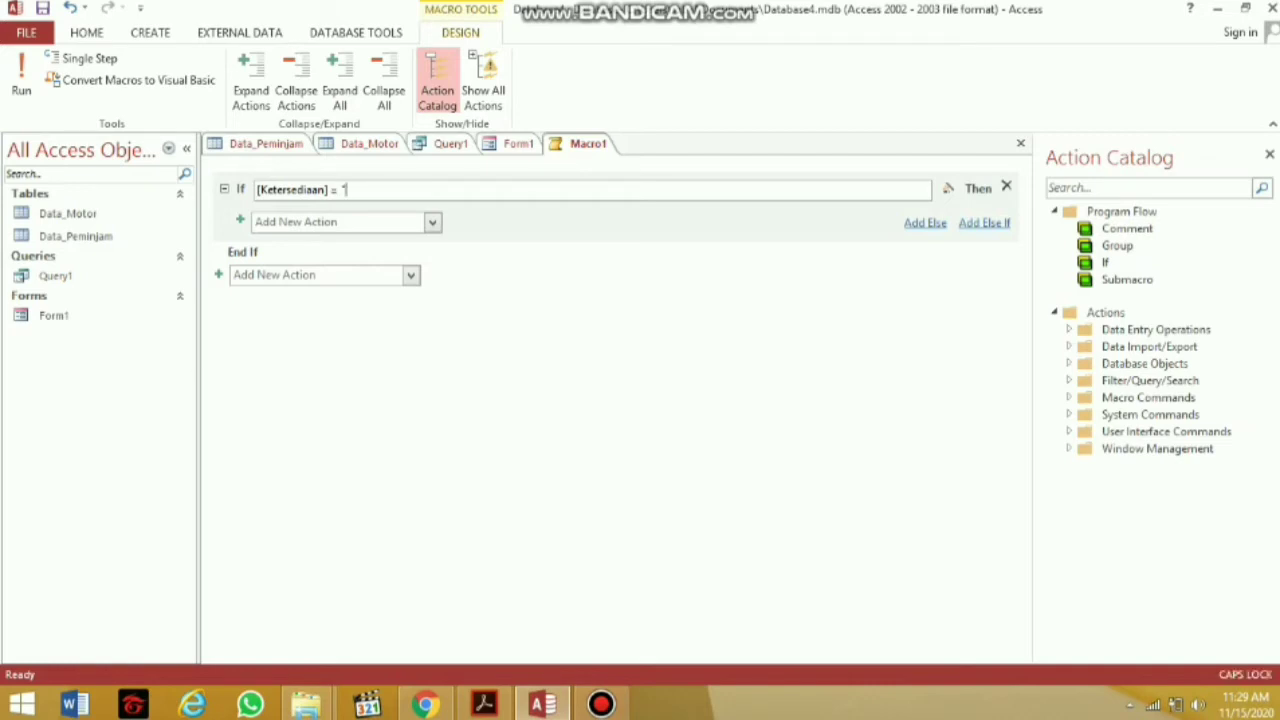
type("TERSEDIA")
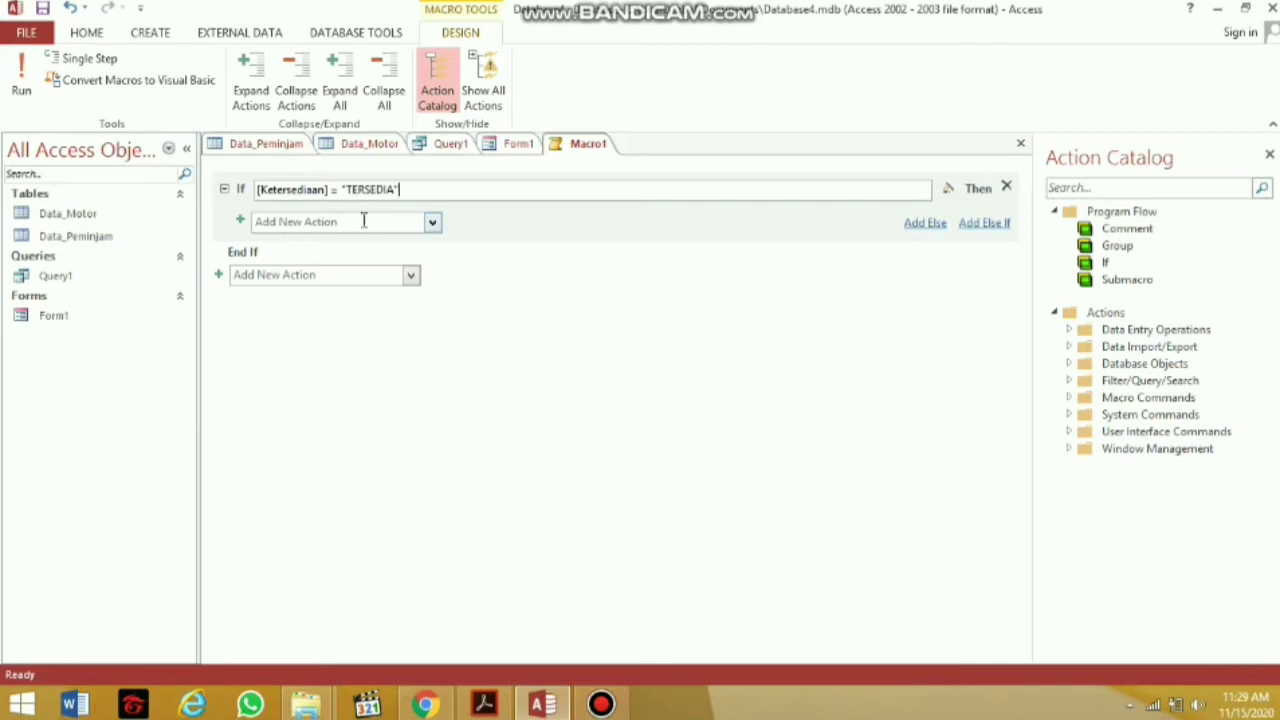
Start adding an action inside the If block from the macro action list
left_click(416, 223)
left_click(432, 222)
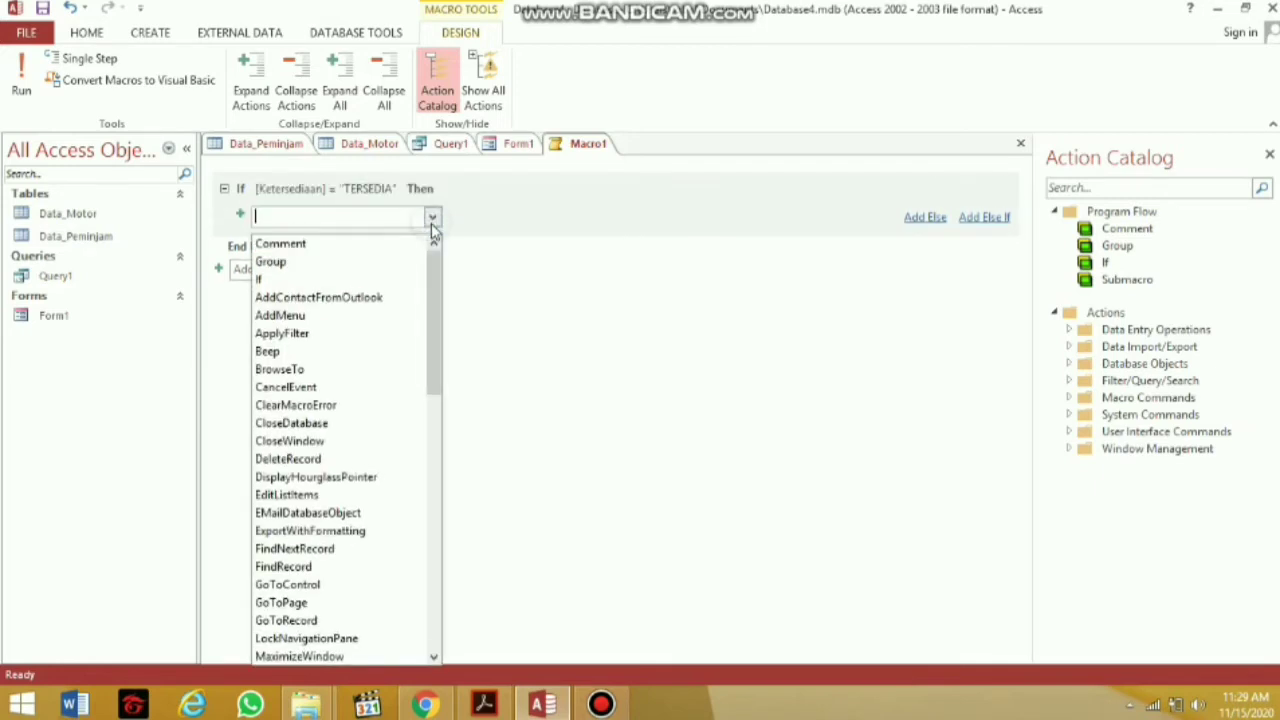
type("Massa")
key("BackSpace")
key("BackSpace")
key("BackSpace")
key("BackSpace")
key("BackSpace")
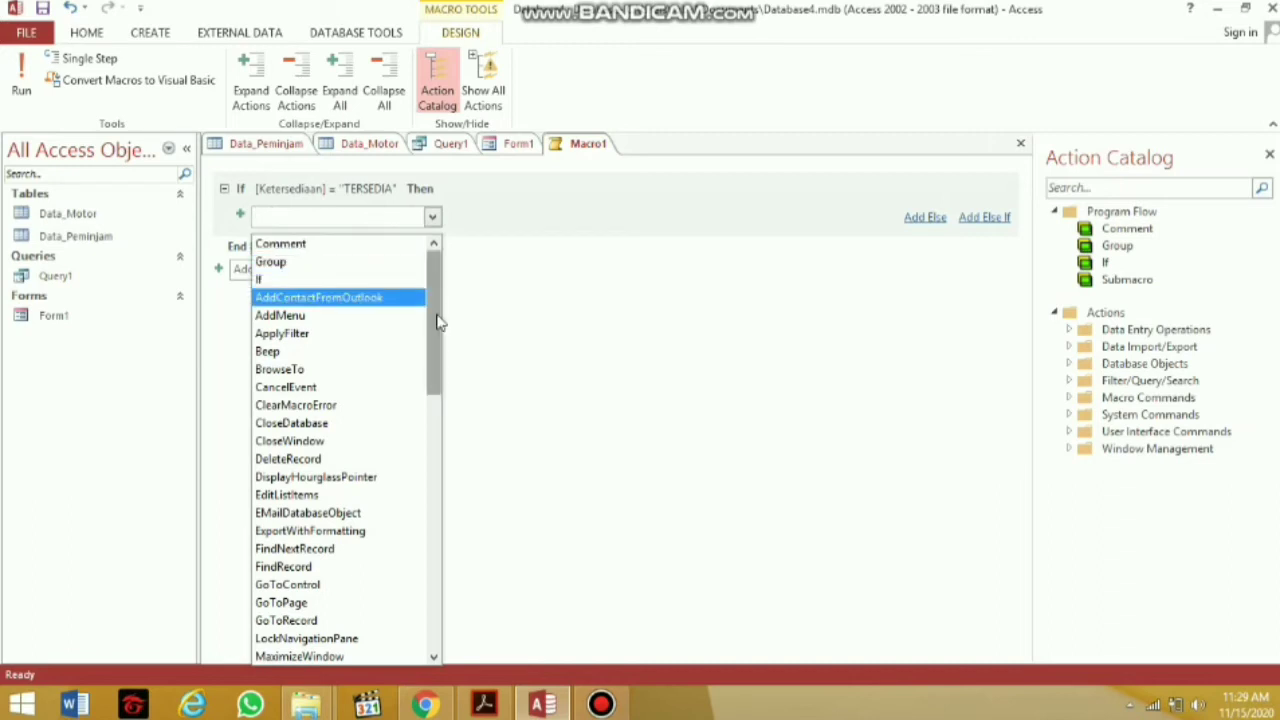
left_click_drag(438, 322, 435, 392)
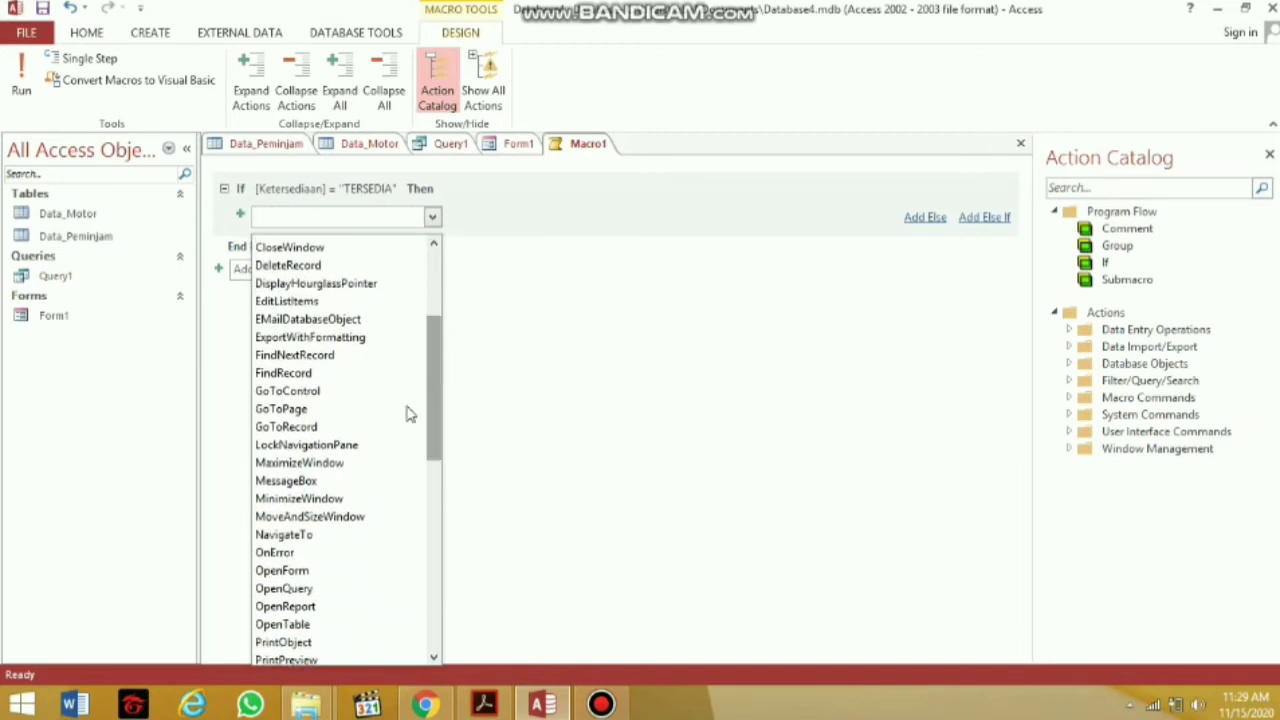
Add a MessageBox saying 'Sudah Dikembalikan' with beep Yes and Information type
left_click(300, 481)
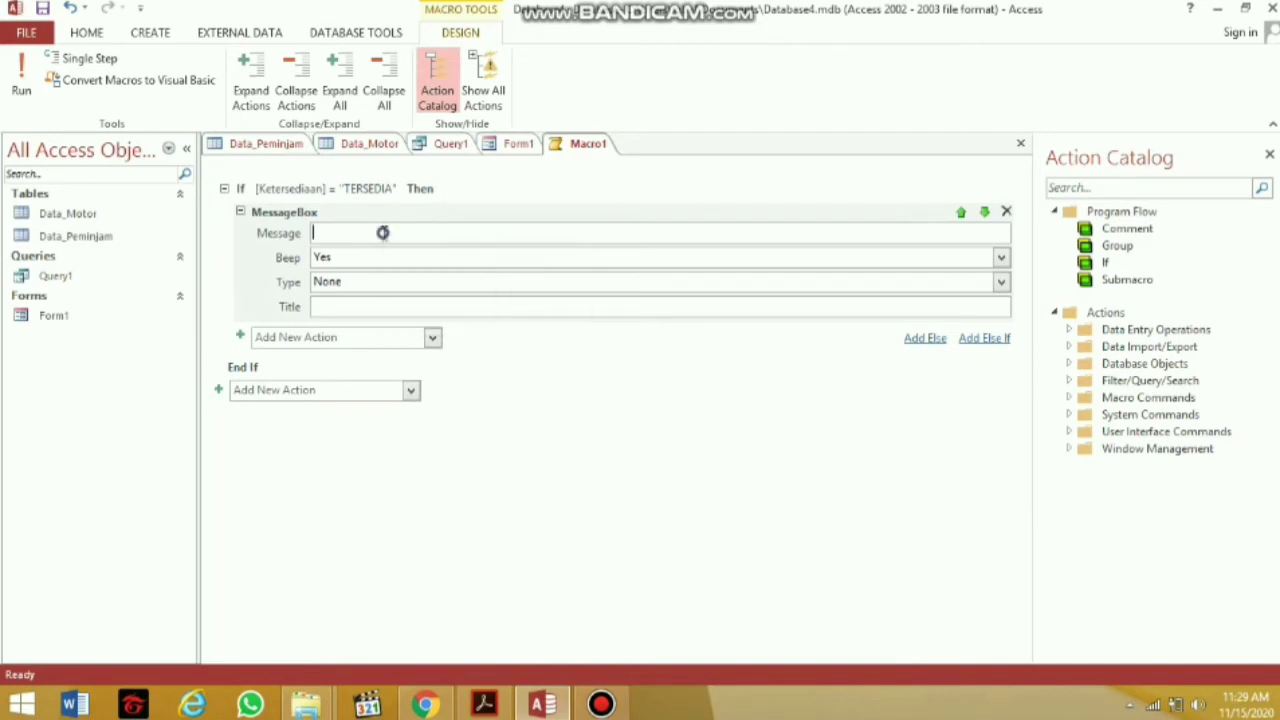
type("Sudah ")
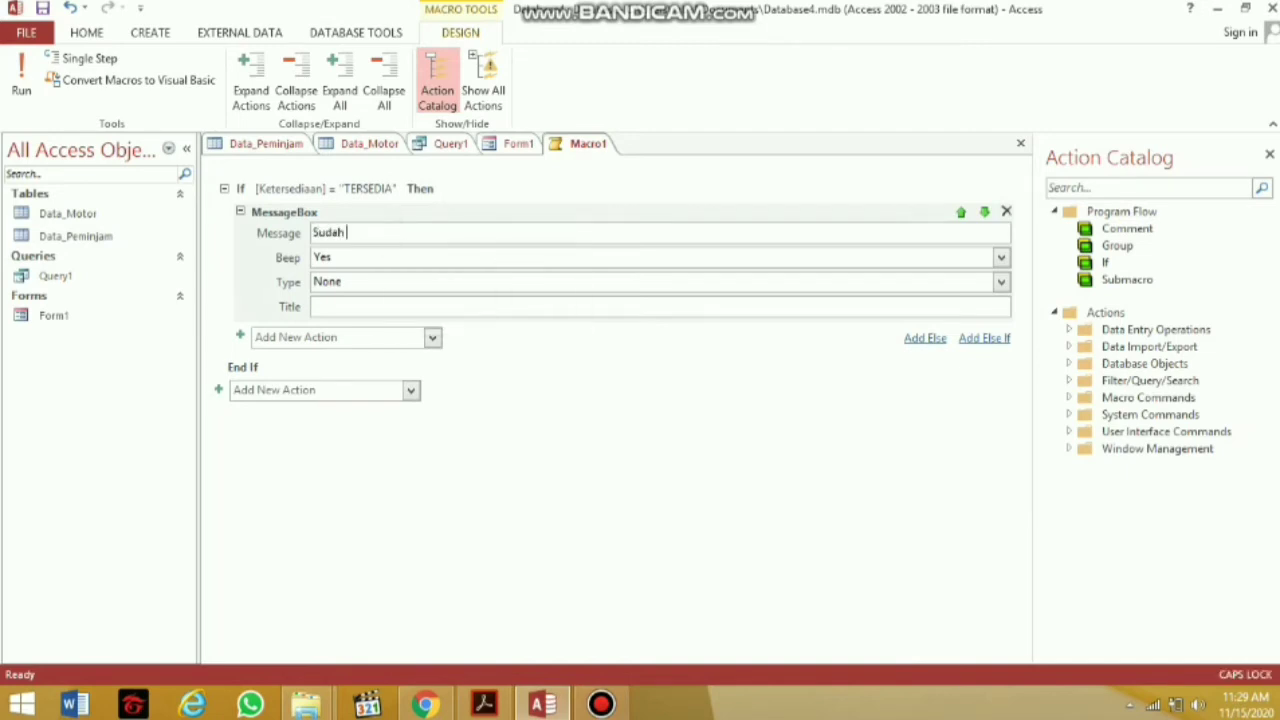
type("Dikembalikan")
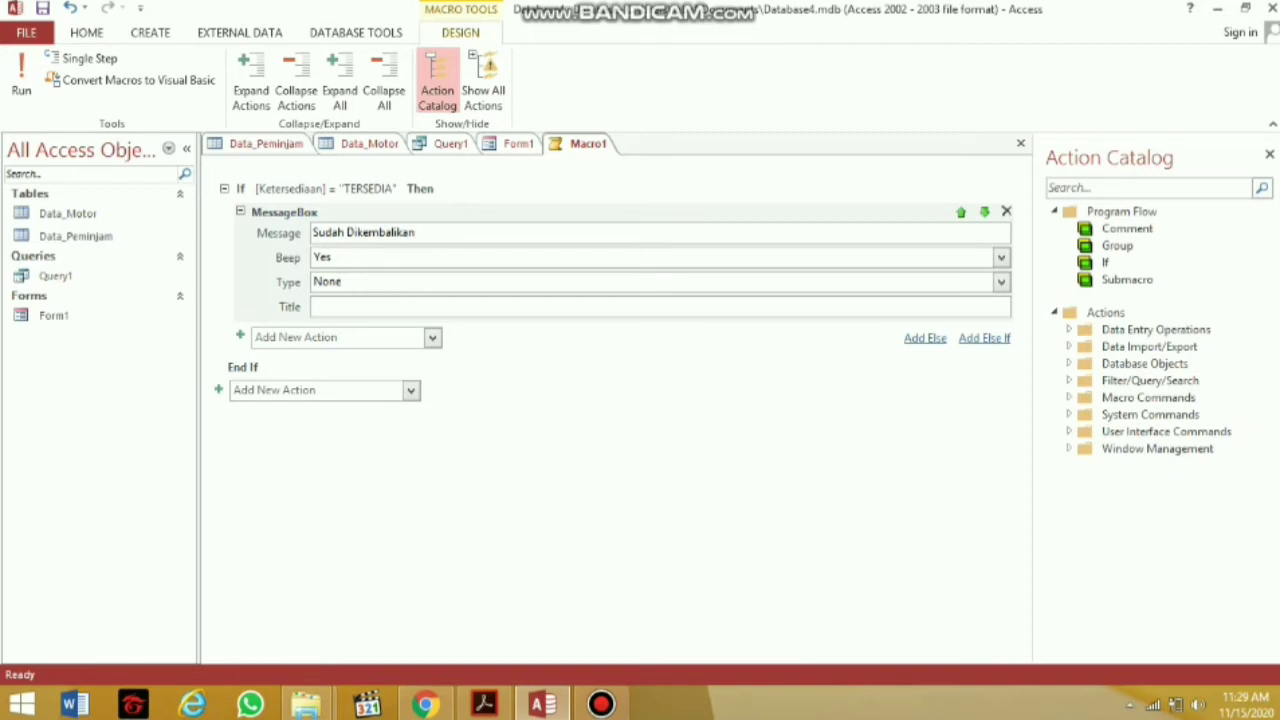
double_click(334, 257)
double_click(368, 281)
left_click(1000, 282)
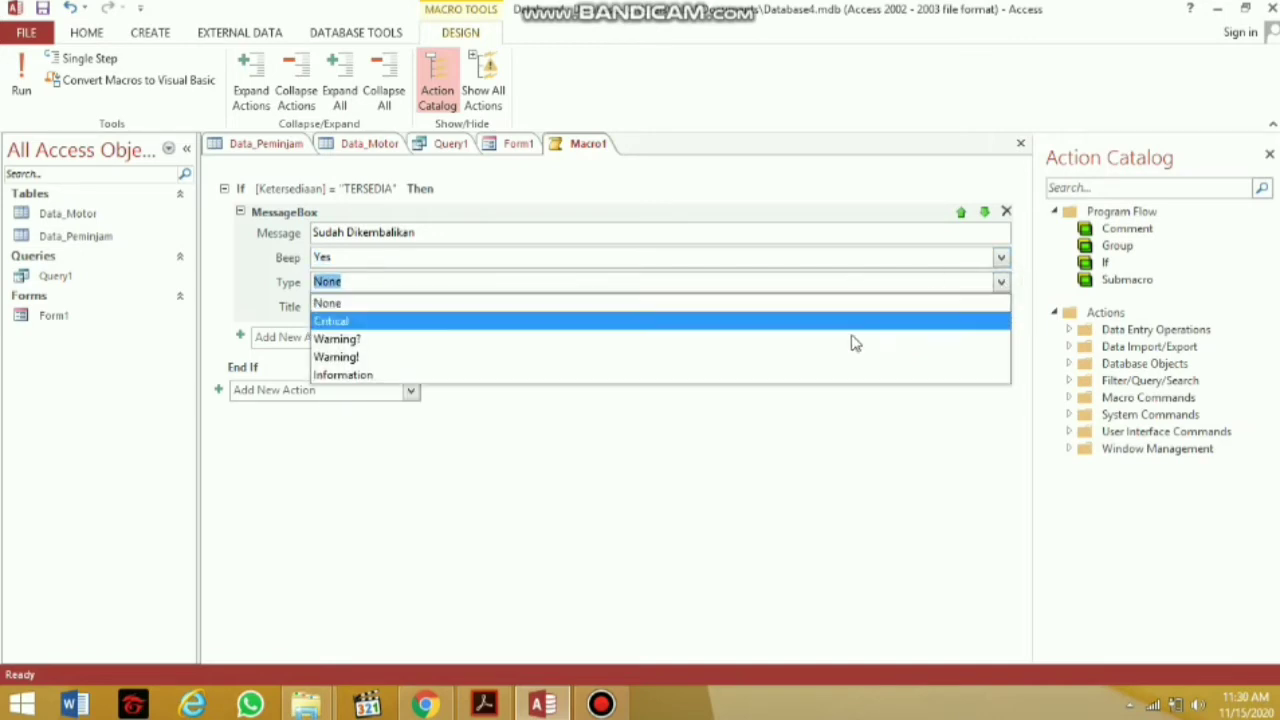
left_click(776, 375)
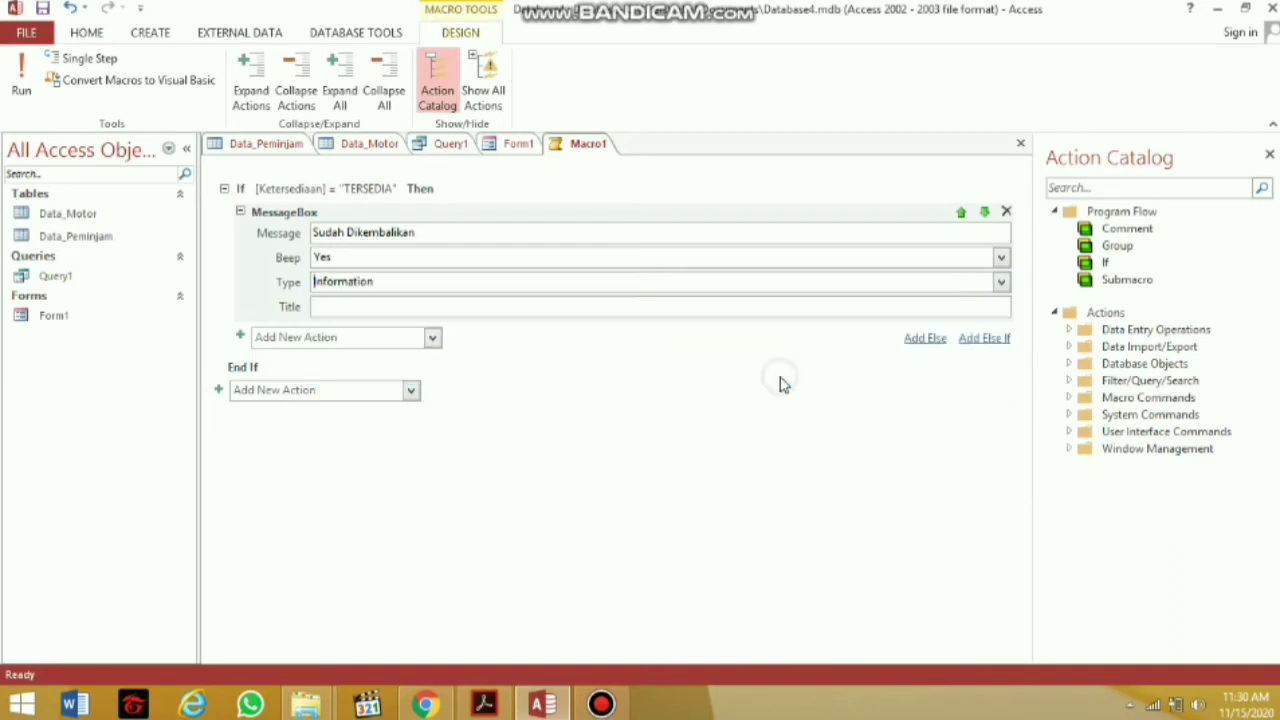
Title the If block's message box 'Status Peminjam'
left_click(537, 304)
type("D")
key("BackSpace")
type("Statu")
key("BackSpace")
key("BackSpace")
key("BackSpace")
key("BackSpace")
key("BackSpace")
type("tat")
key("BackSpace")
key("BackSpace")
key("BackSpace")
key("BackSpace")
type("tatus Peminjam")
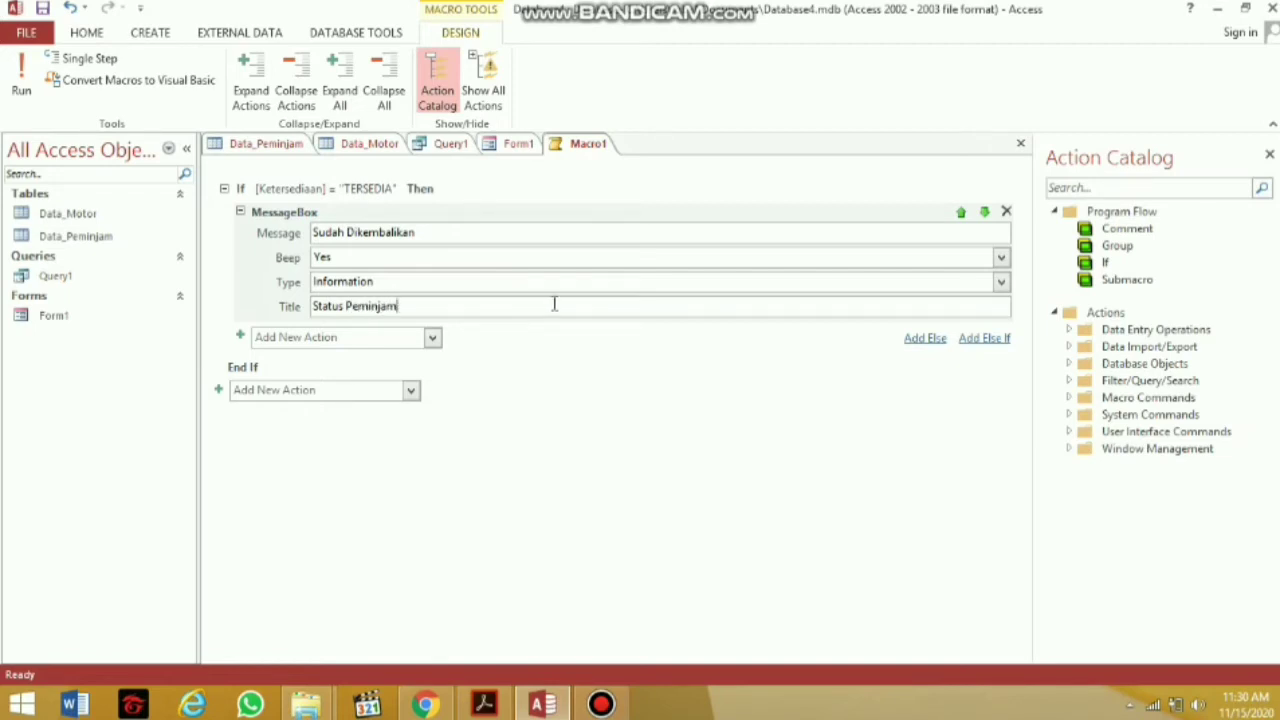
Add an Else If with condition [Ketersediaan] = "TIDAK TERSEDIA" and start adding its action
left_click(983, 344)
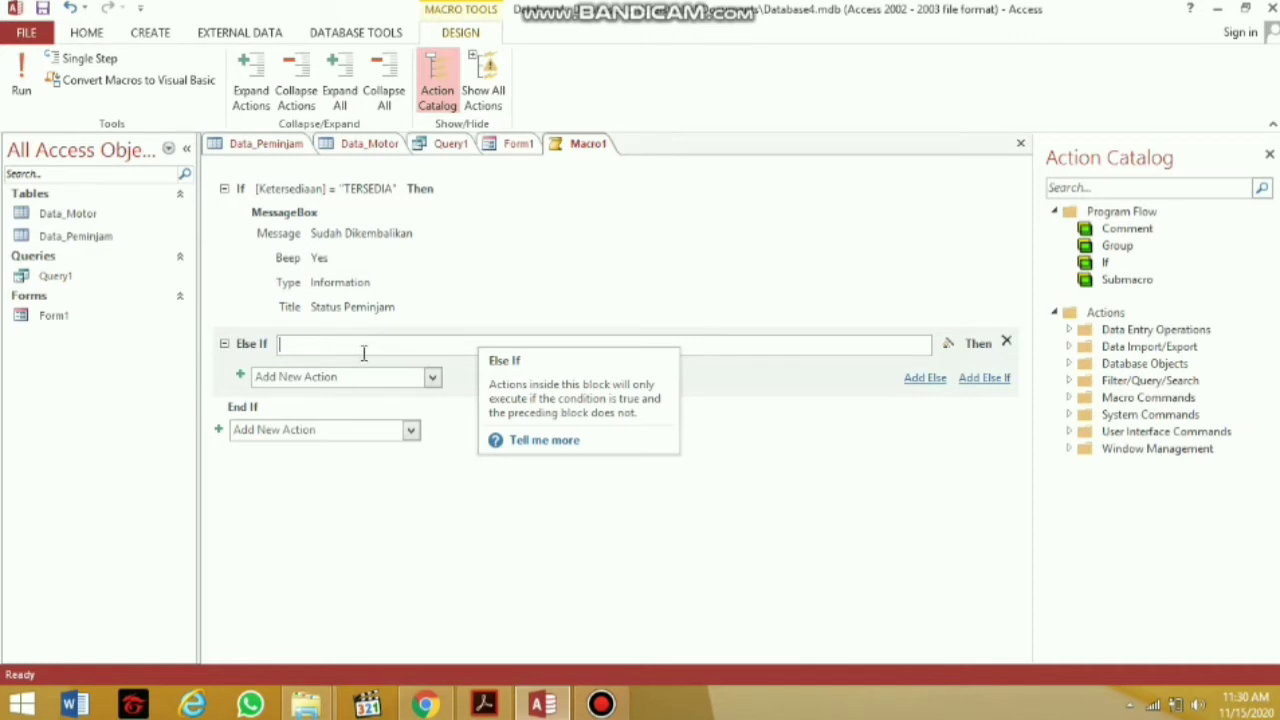
key("Caps_Lock")
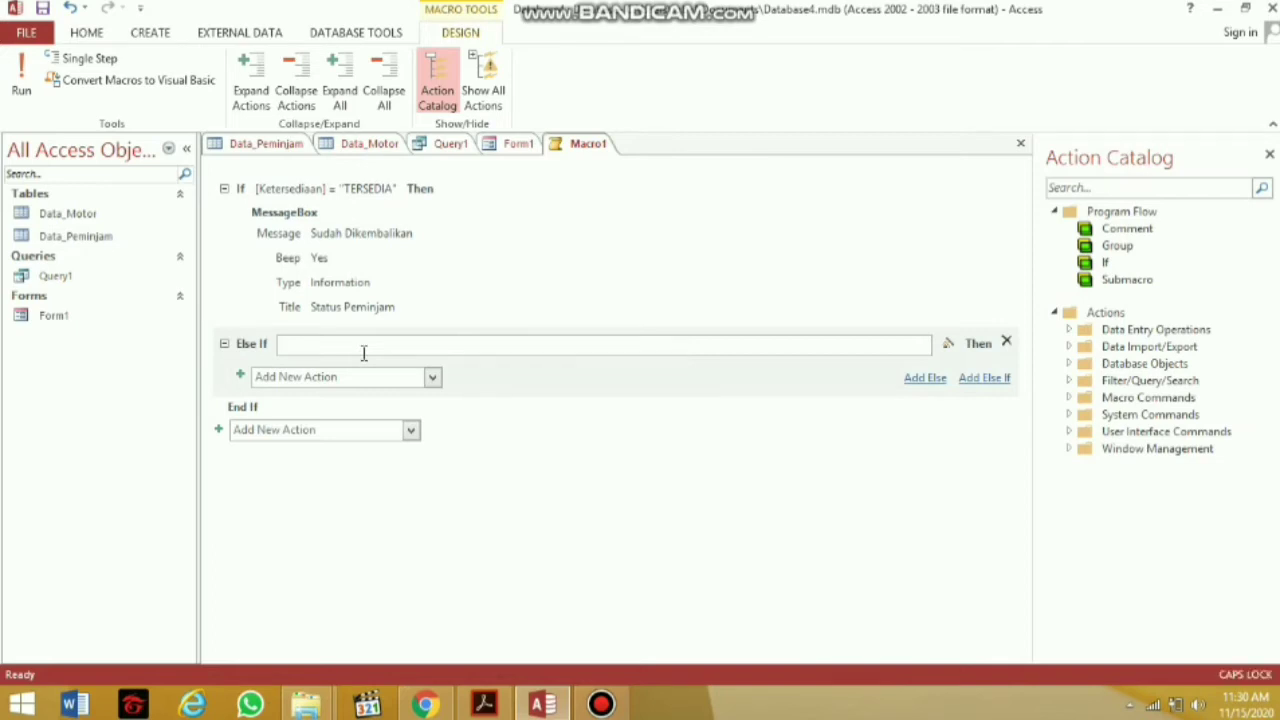
type("Ketersediaan] =")
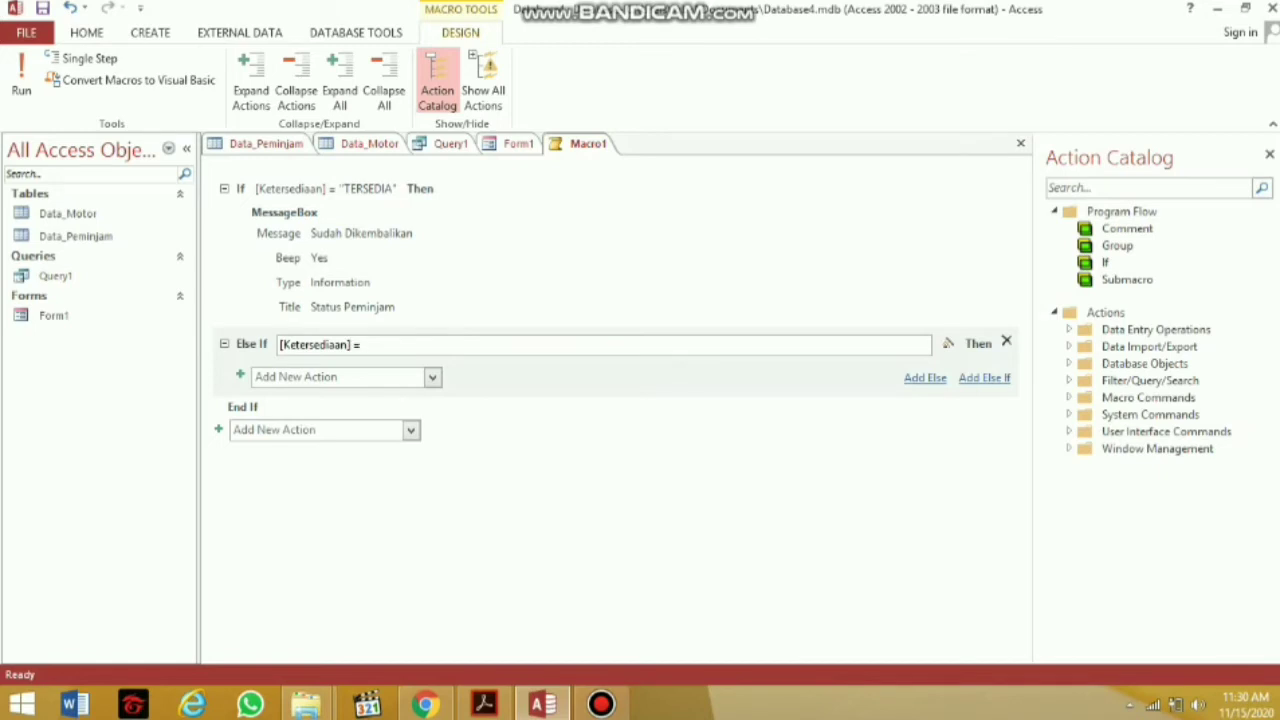
key("Caps_Lock")
type("] = \"TIDAK TERSEDIA")
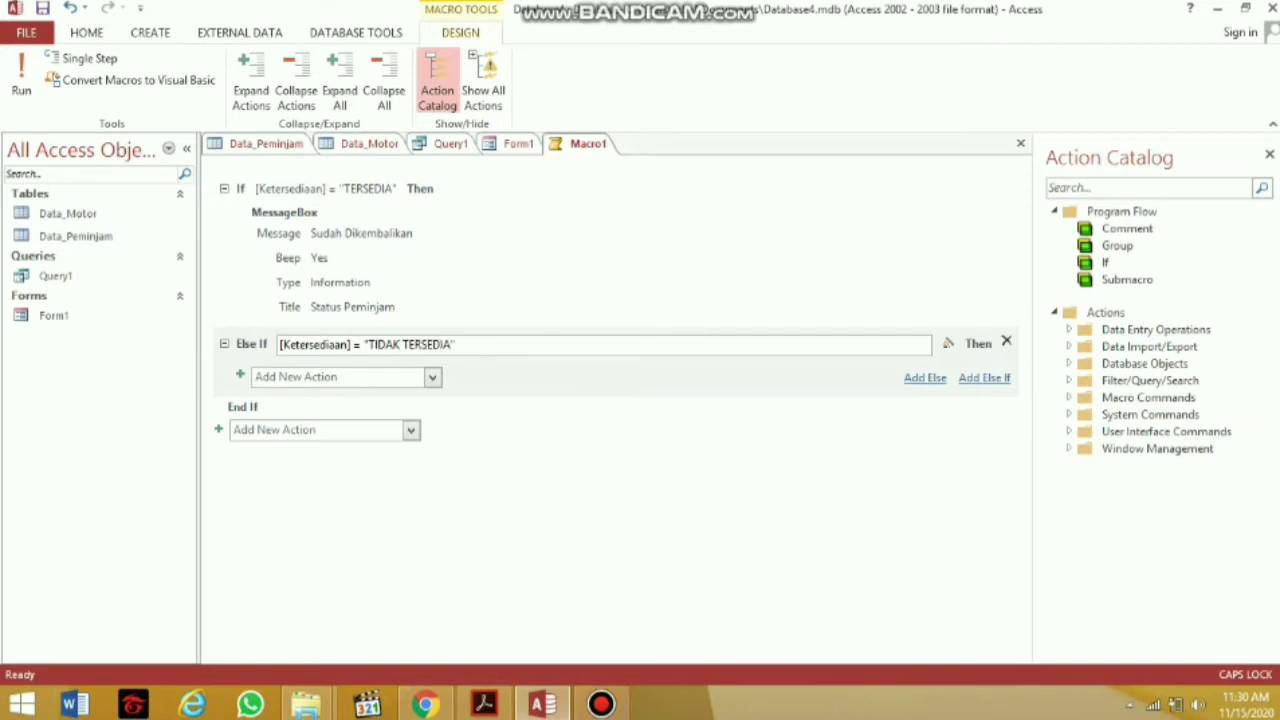
key("Caps_Lock")
left_click(428, 377)
left_click(433, 373)
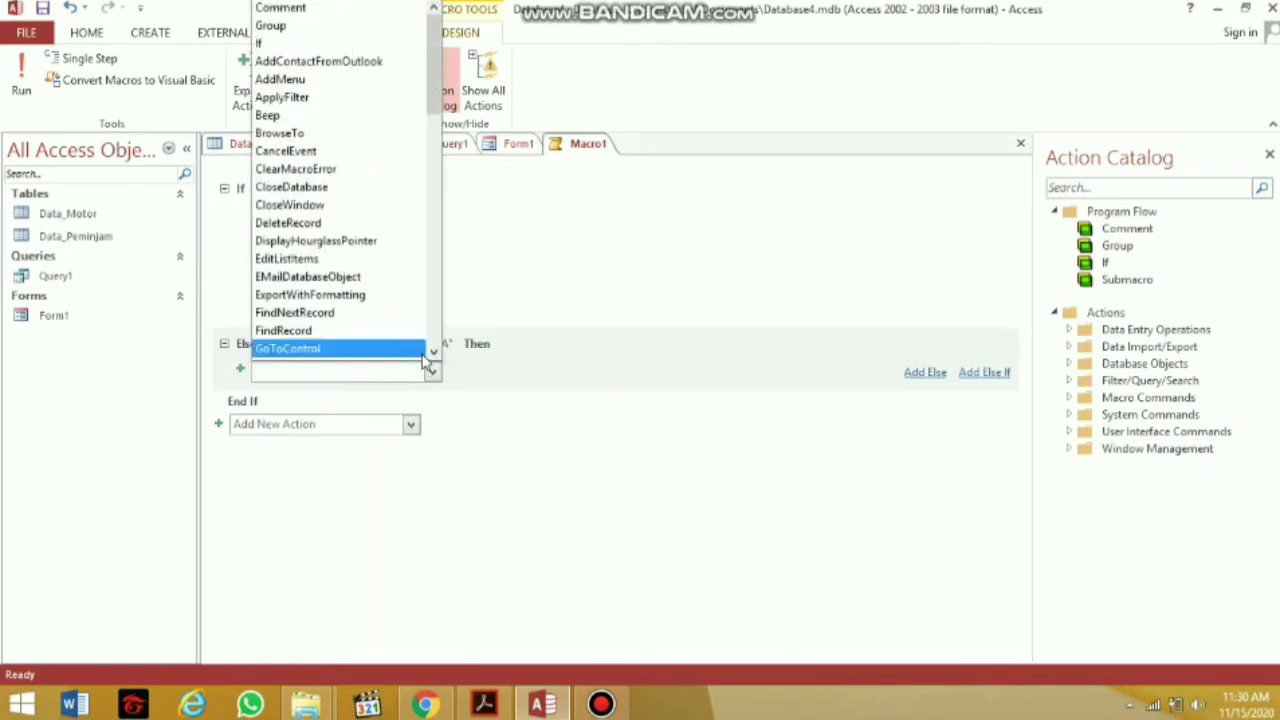
left_click_drag(430, 85, 430, 158)
Add a Critical MessageBox saying 'Belum Dikembalikan' with beep Yes to the Else If branch
left_click(397, 153)
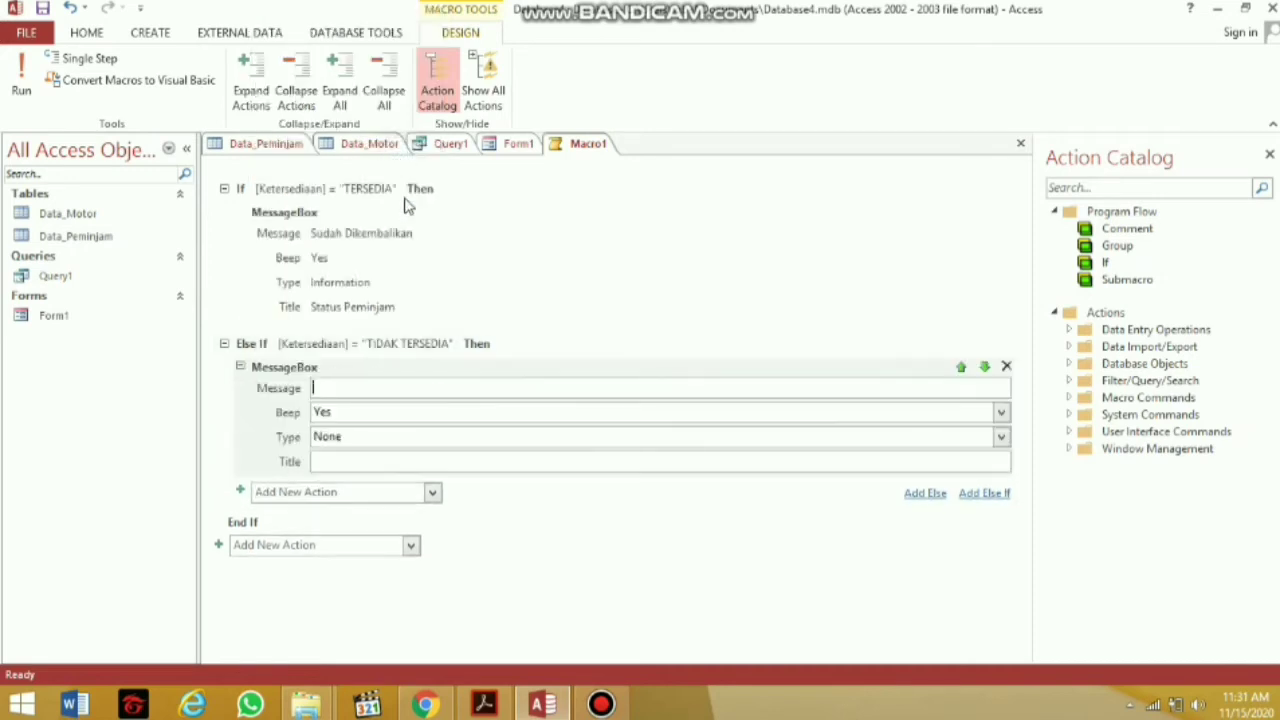
left_click(370, 386)
type("Belum Dikem")
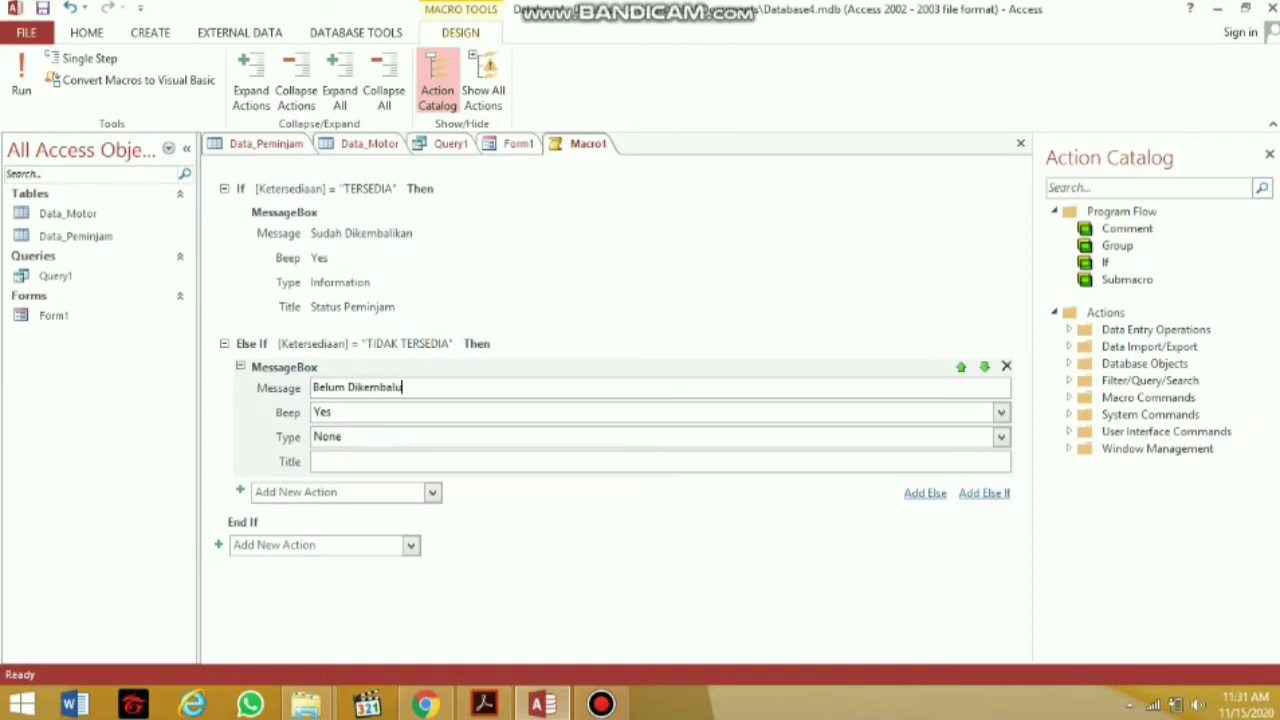
type("balikan")
left_click(393, 413)
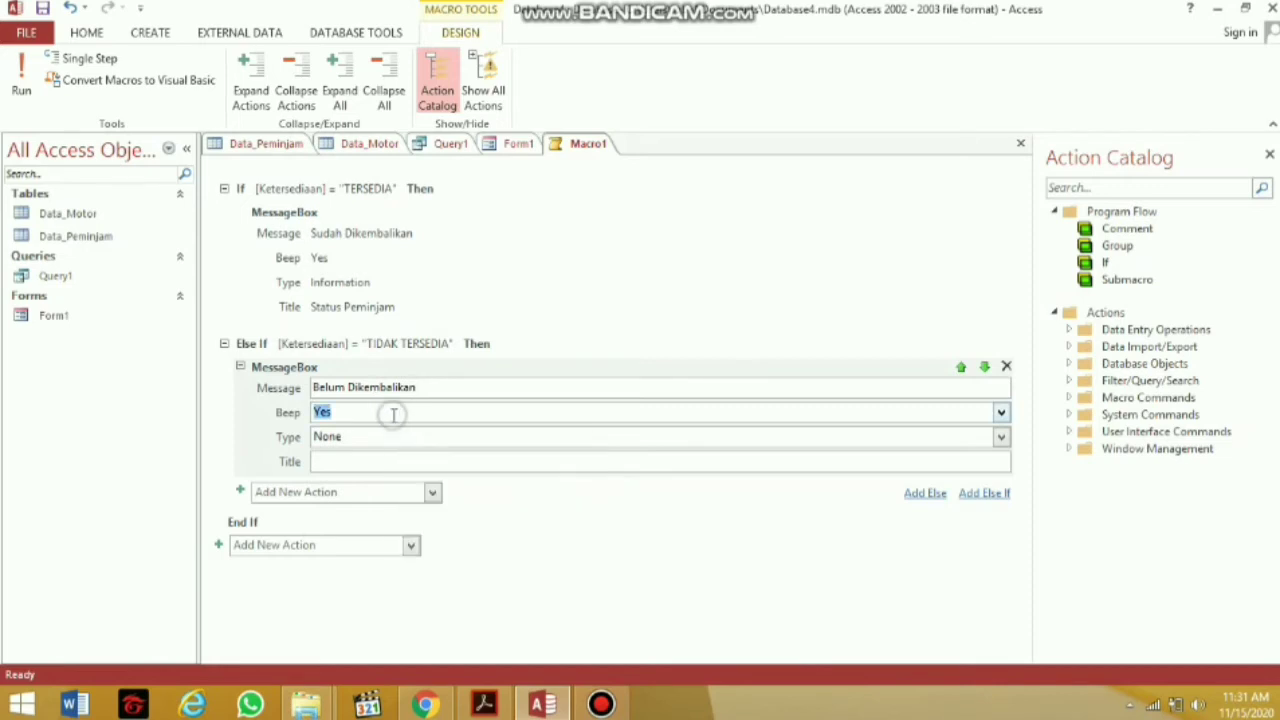
left_click(436, 437)
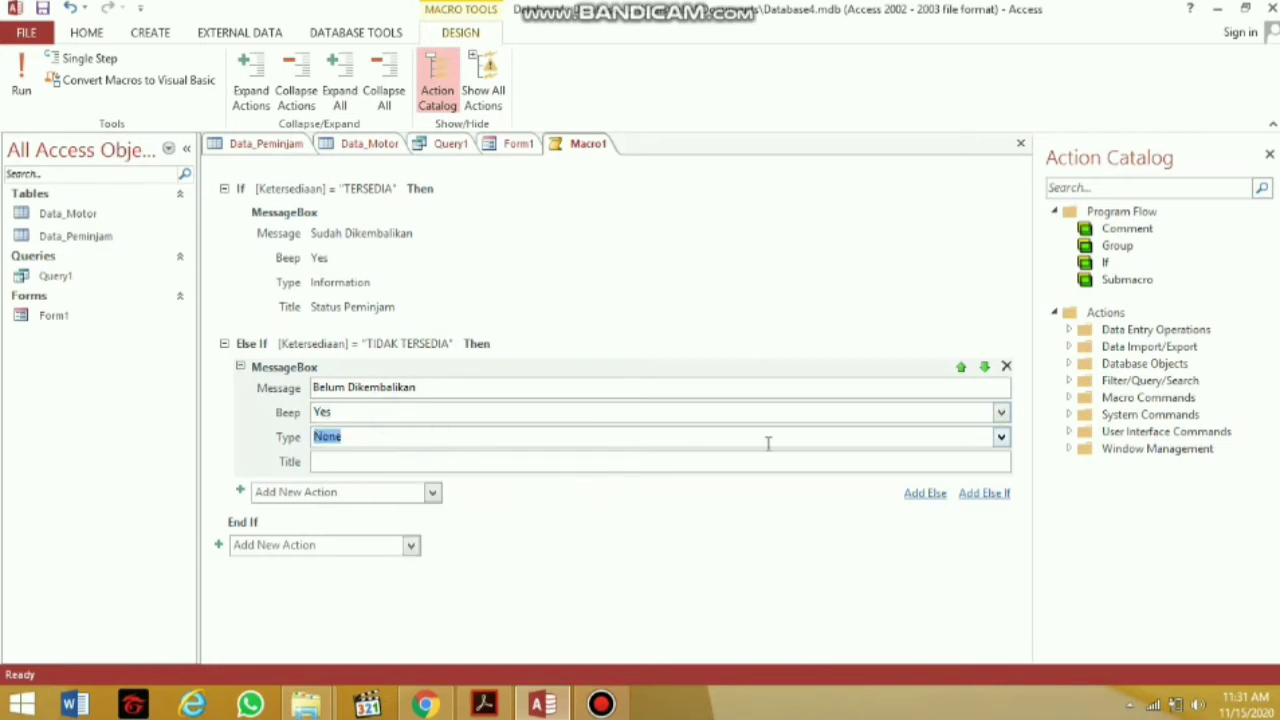
left_click(1000, 440)
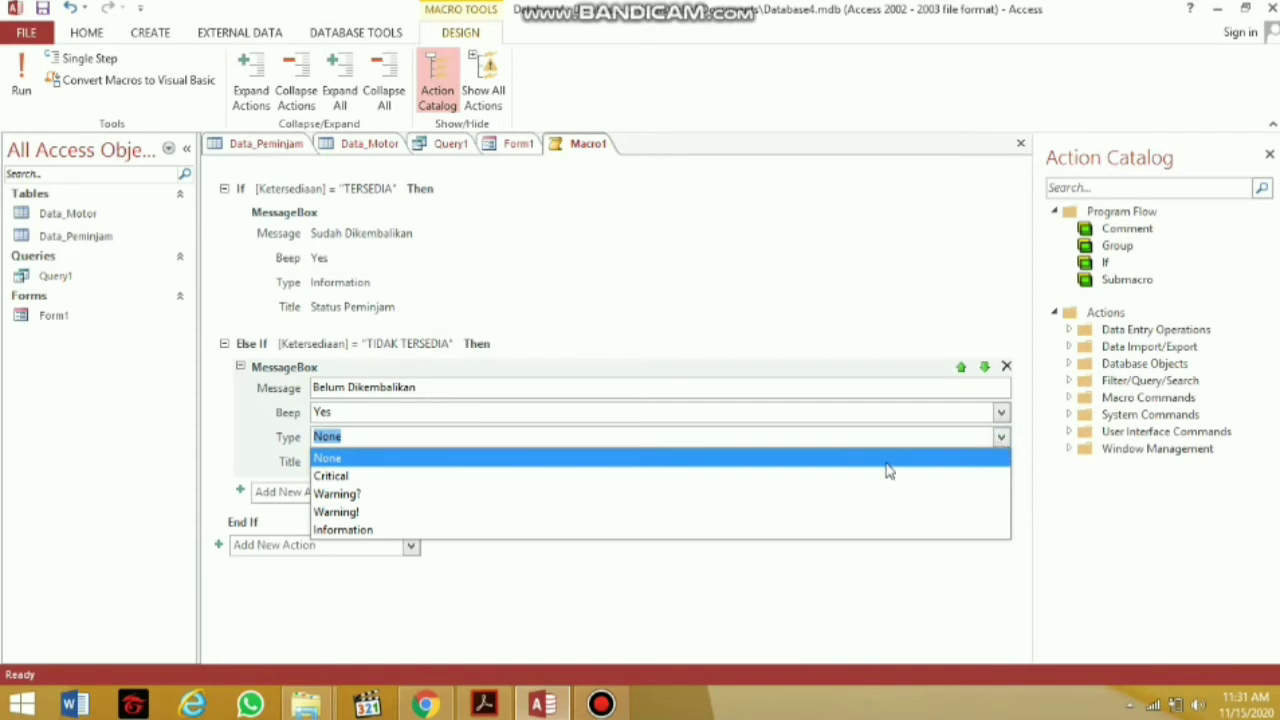
left_click(855, 475)
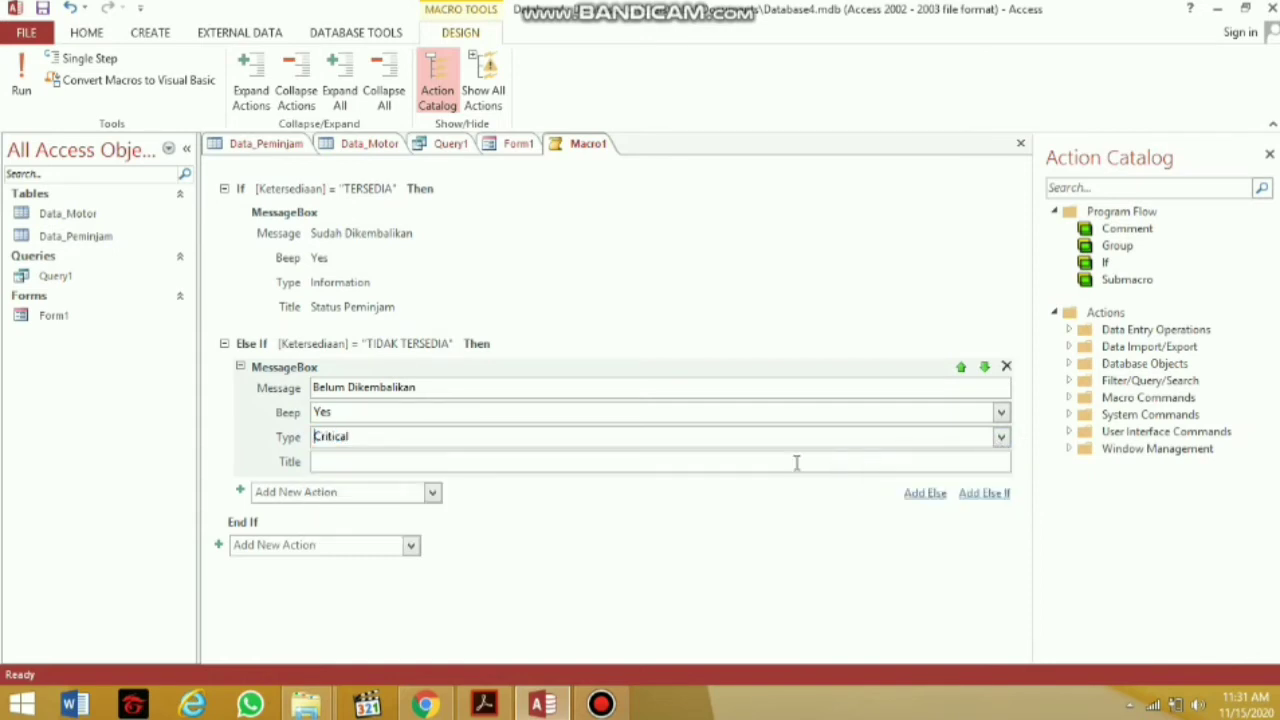
Title the Else If message box 'Status Peminjam' and finish editing it
left_click(706, 459)
type("Status Peminjam")
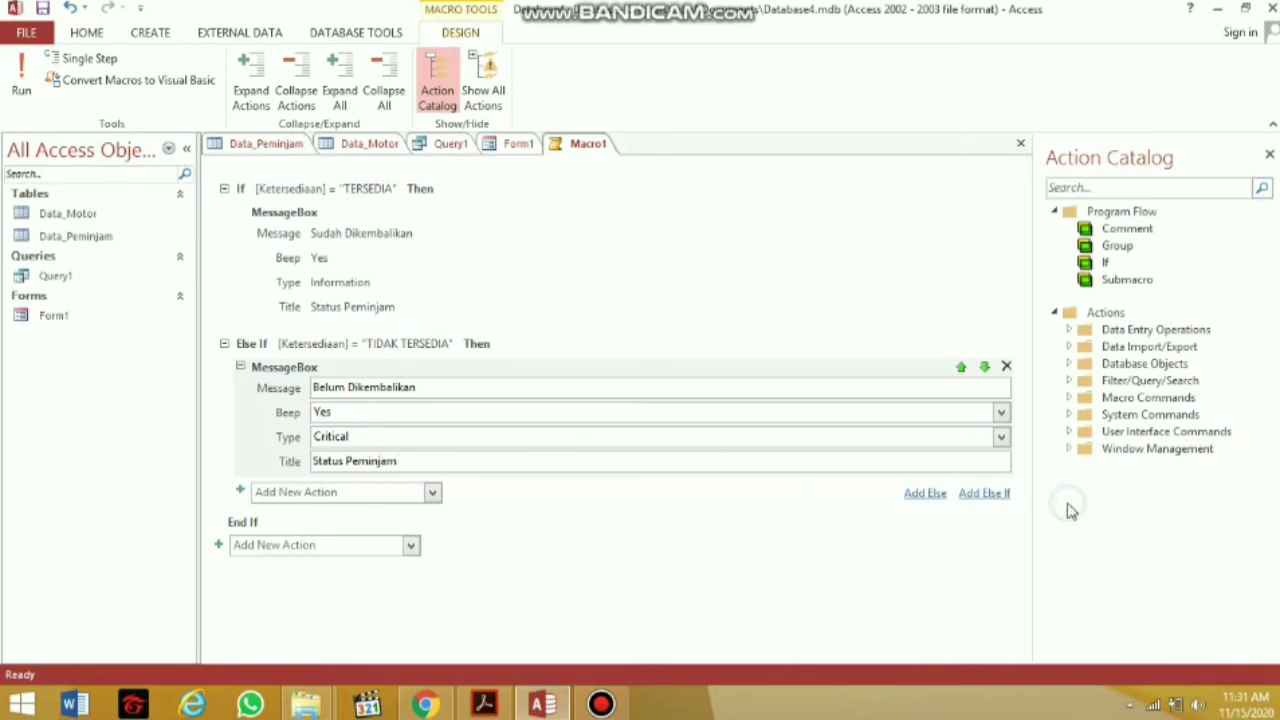
left_click(728, 634)
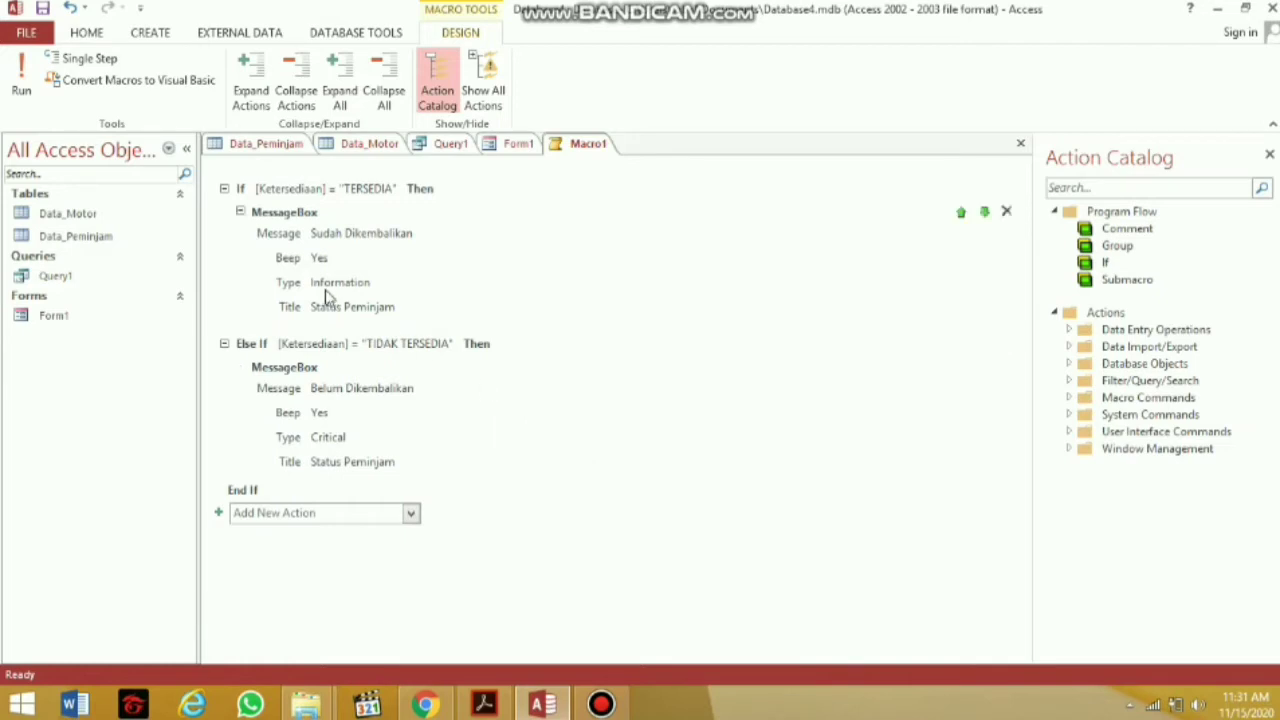
Run the macro, saving it as Macro1, then dismiss the Ketersediaan-not-found error 2482
left_click(24, 96)
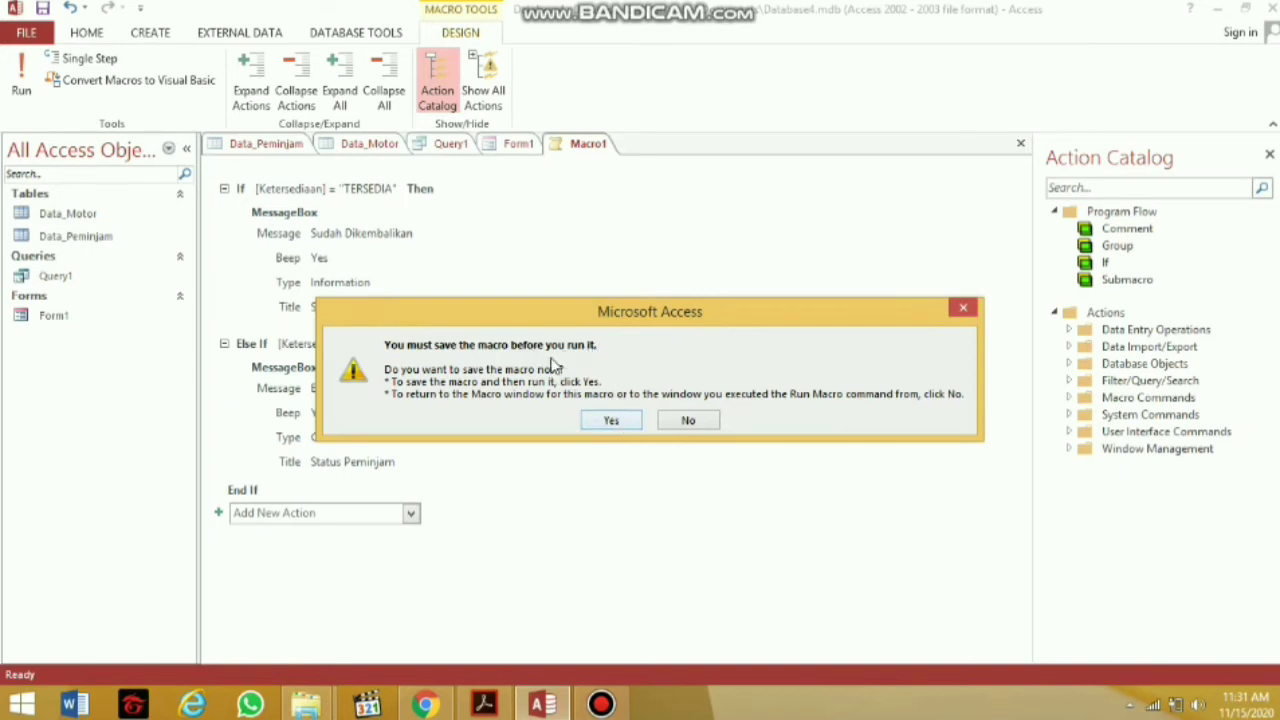
left_click(610, 422)
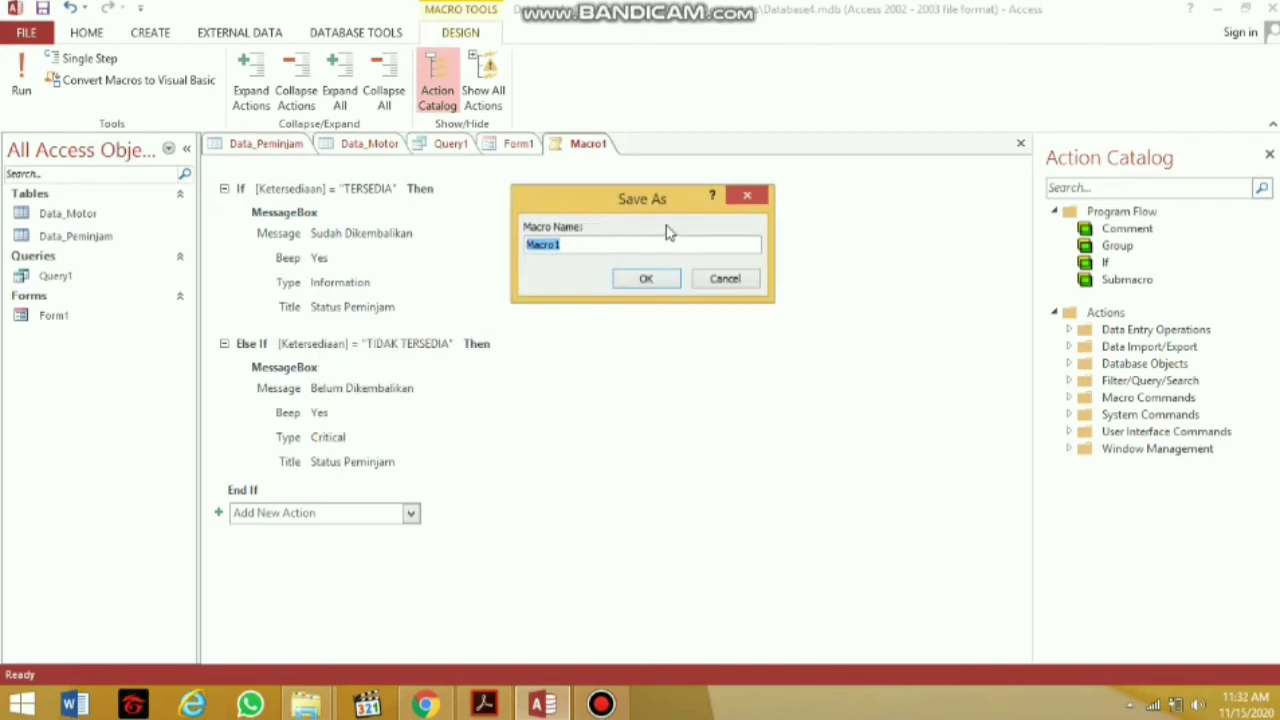
left_click(658, 280)
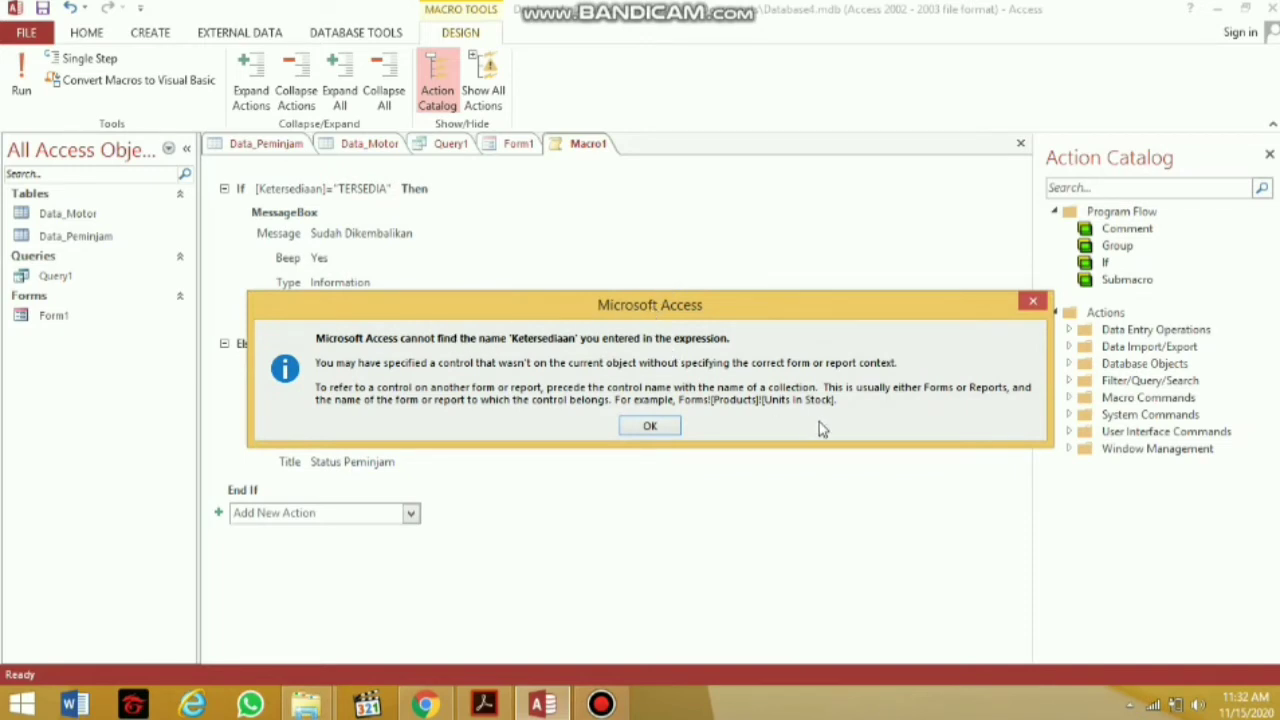
left_click(660, 426)
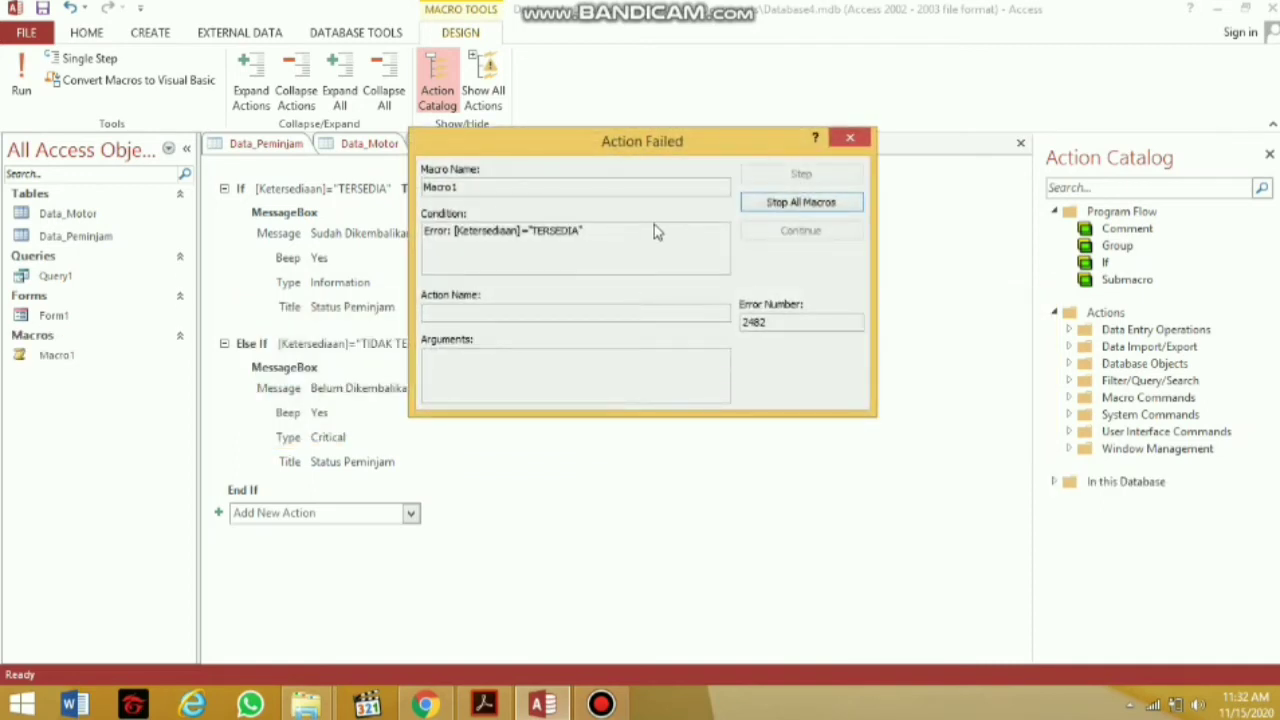
left_click(845, 149)
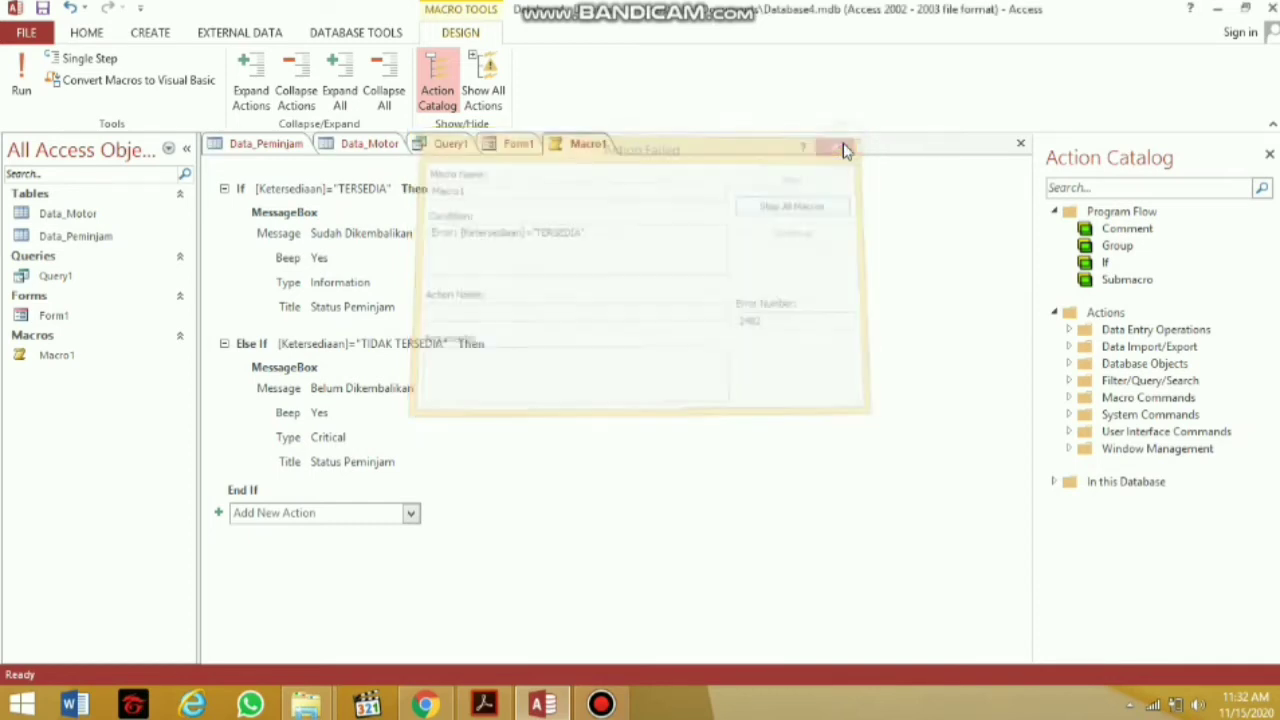
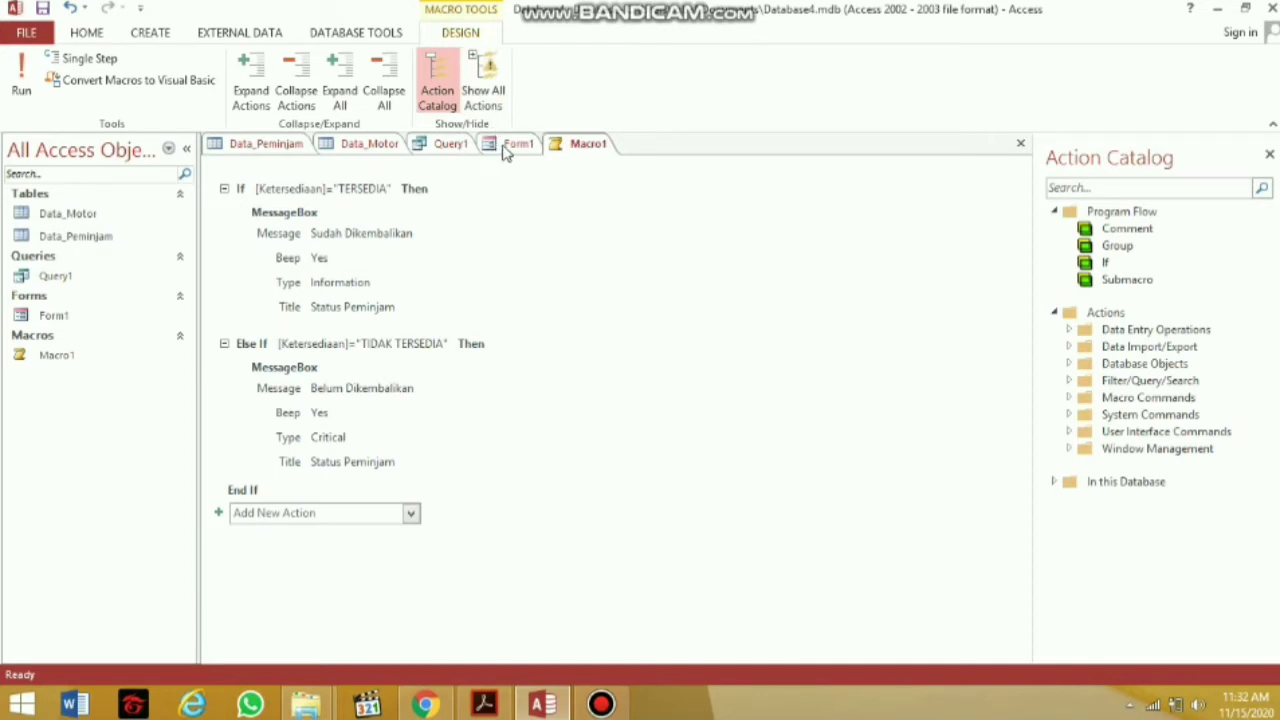
Put Form1 in Design View, scroll to its Form Footer and pick the Button control
left_click(505, 148)
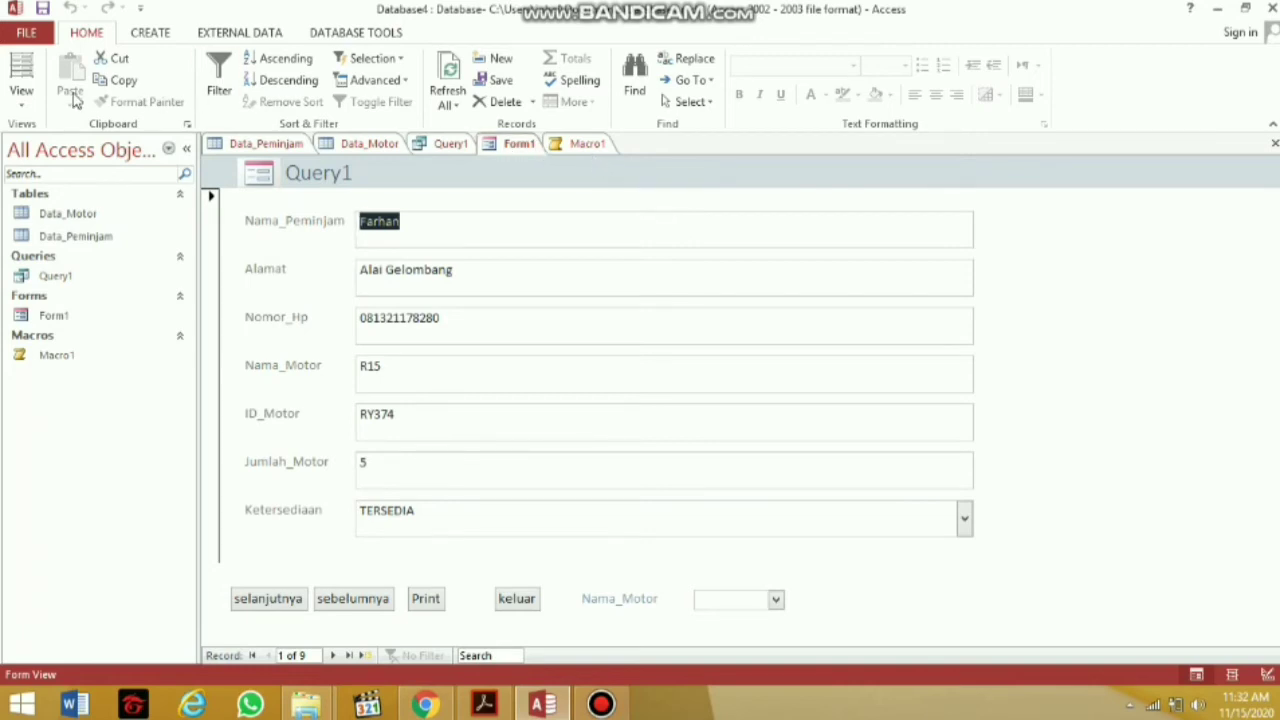
left_click(21, 92)
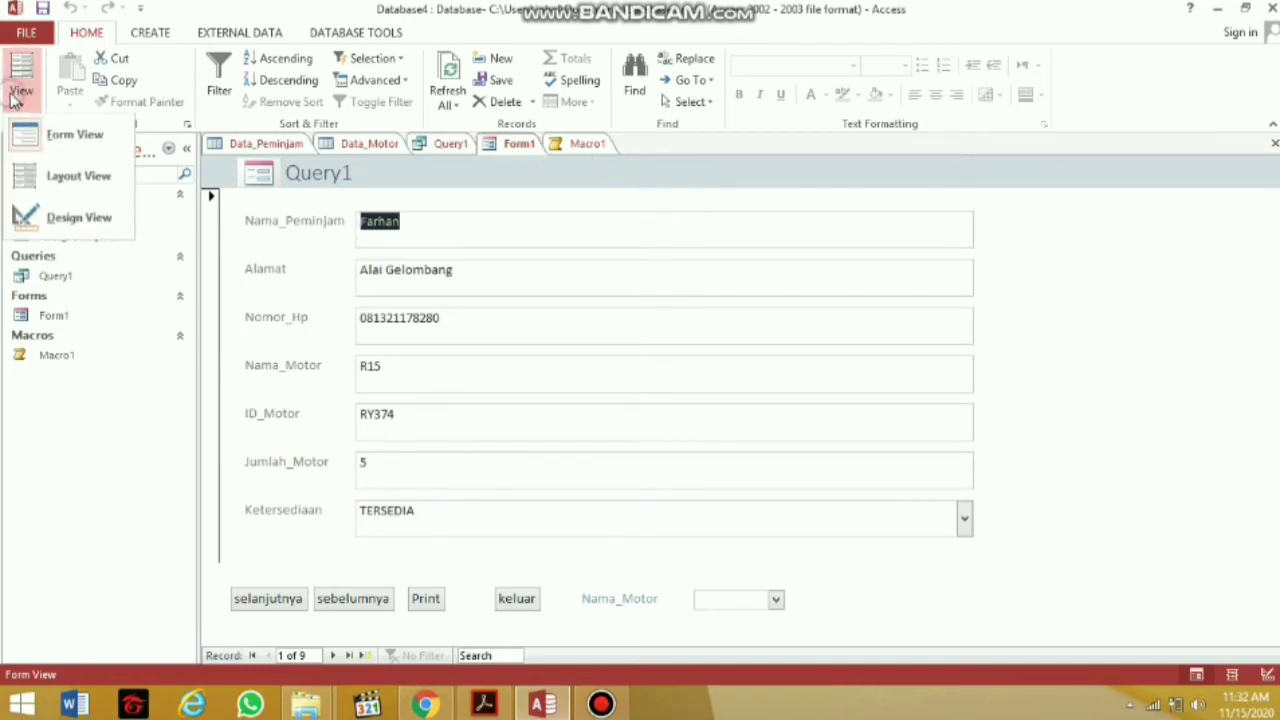
left_click(52, 218)
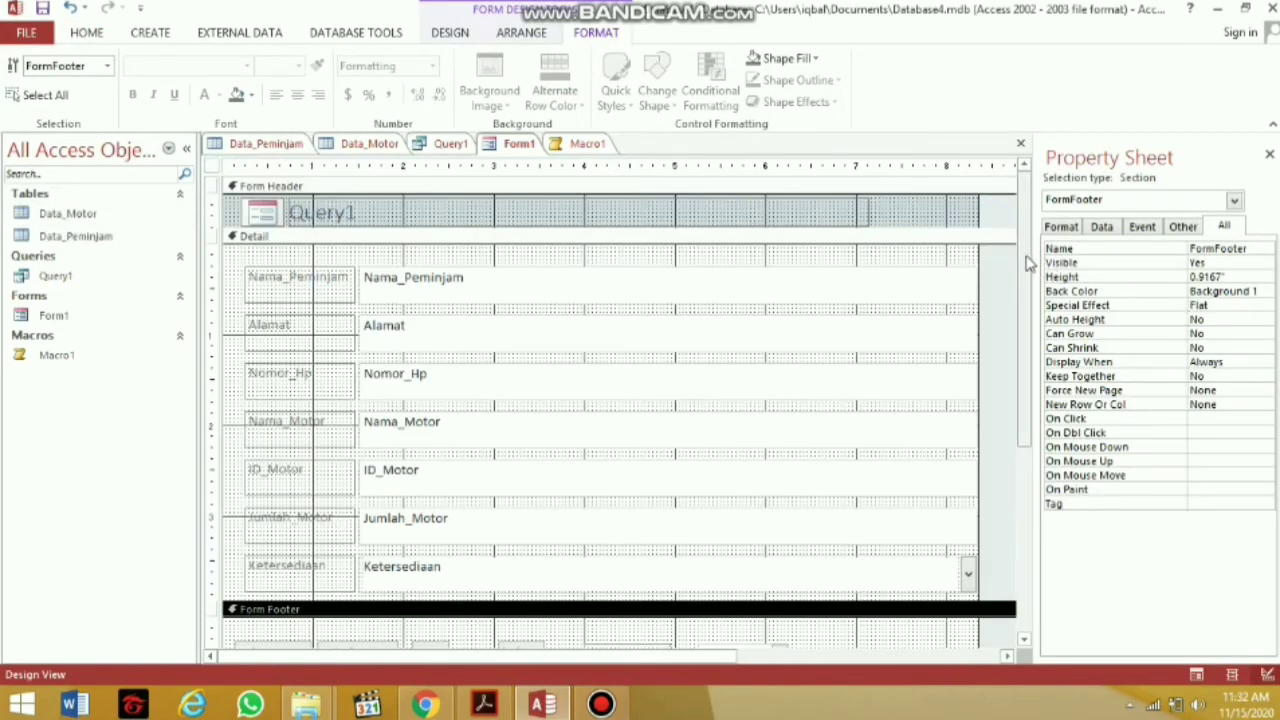
scroll(1038, 300, "down", 2)
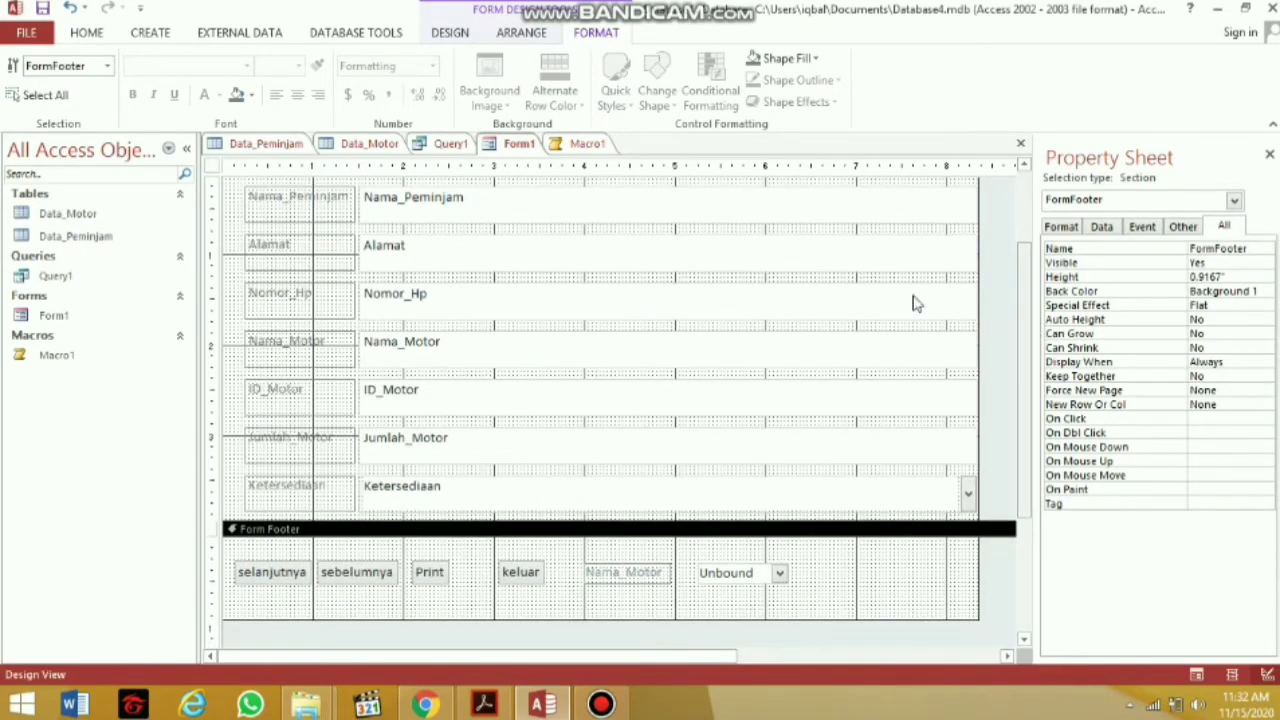
left_click(466, 32)
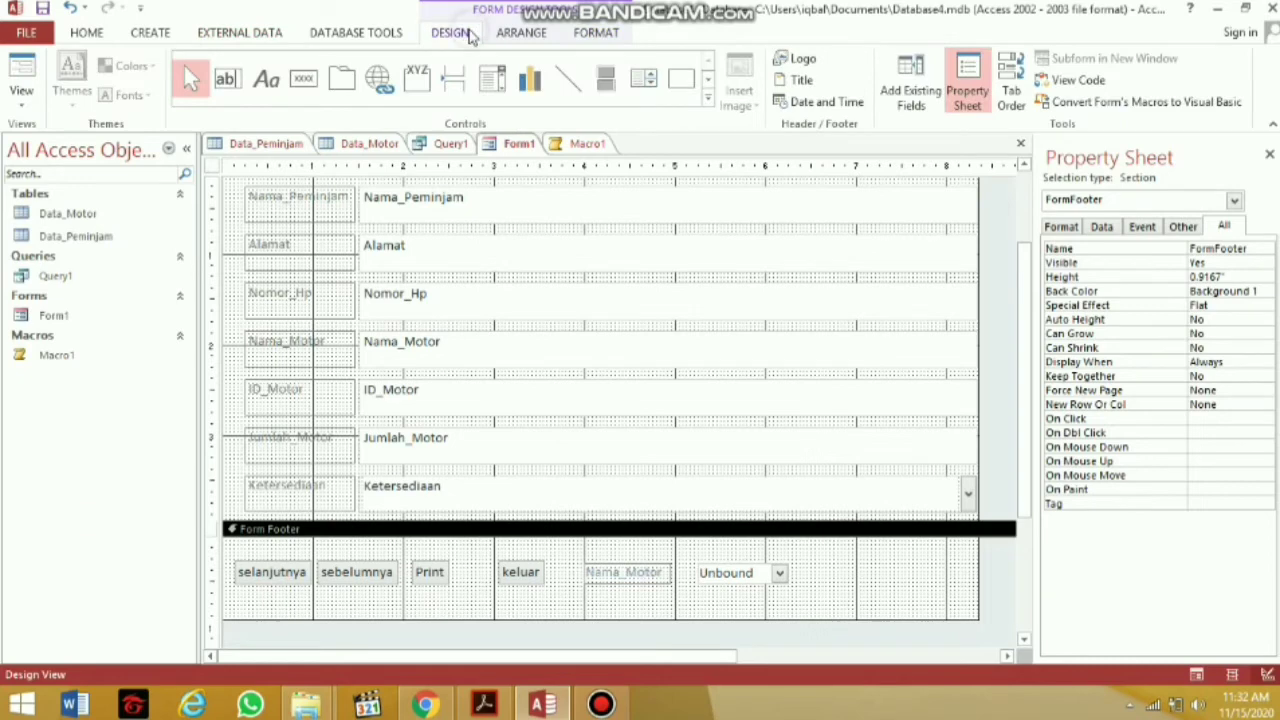
left_click(293, 84)
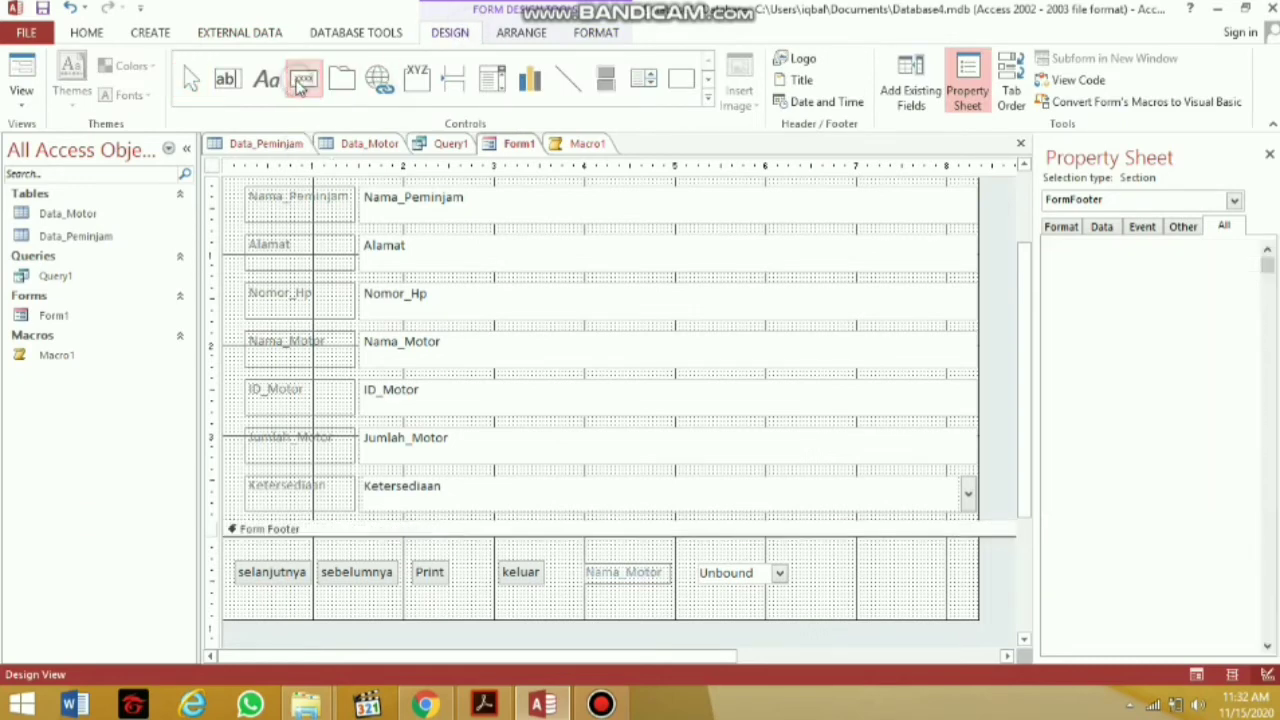
left_click(869, 566)
left_click_drag(869, 566, 908, 580)
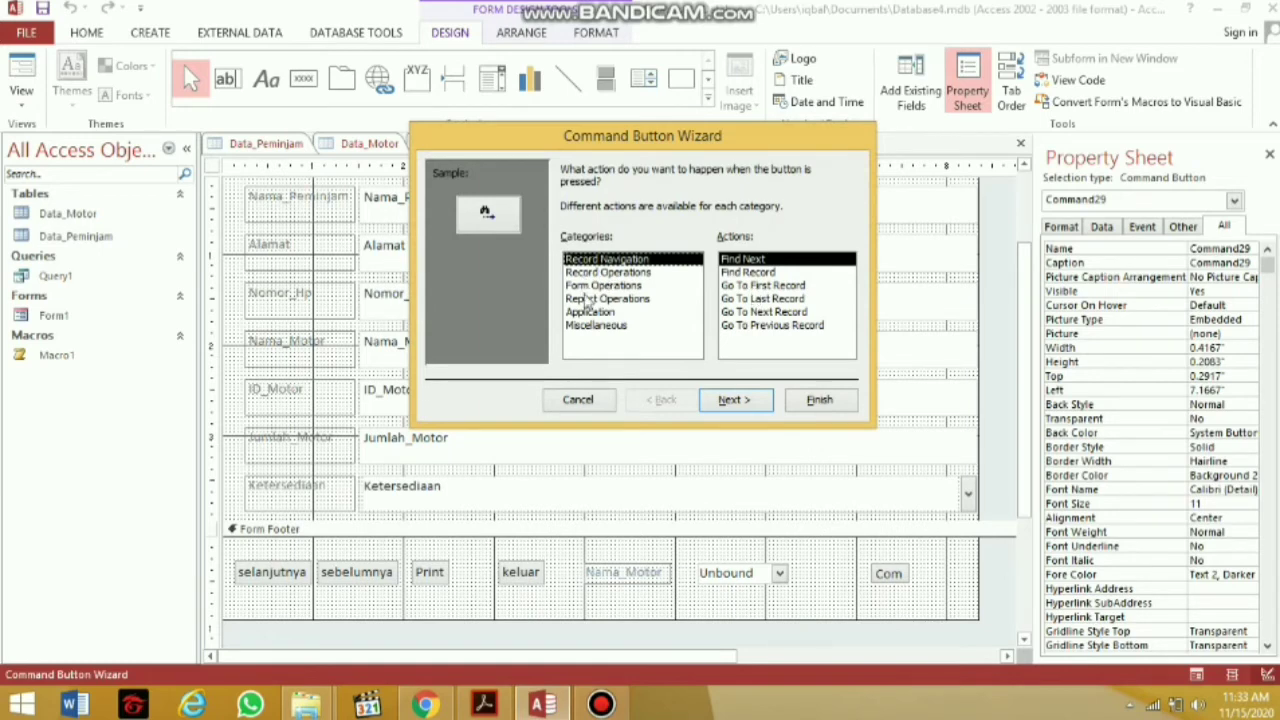
left_click(593, 327)
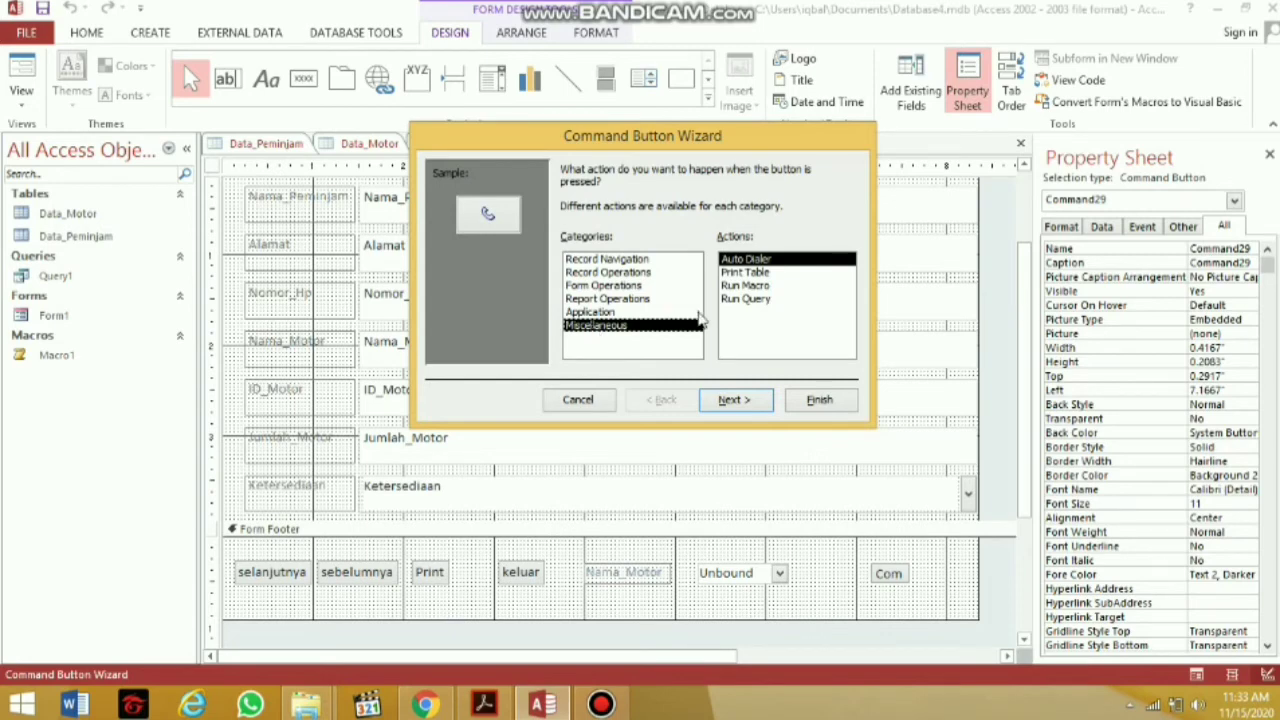
left_click(755, 300)
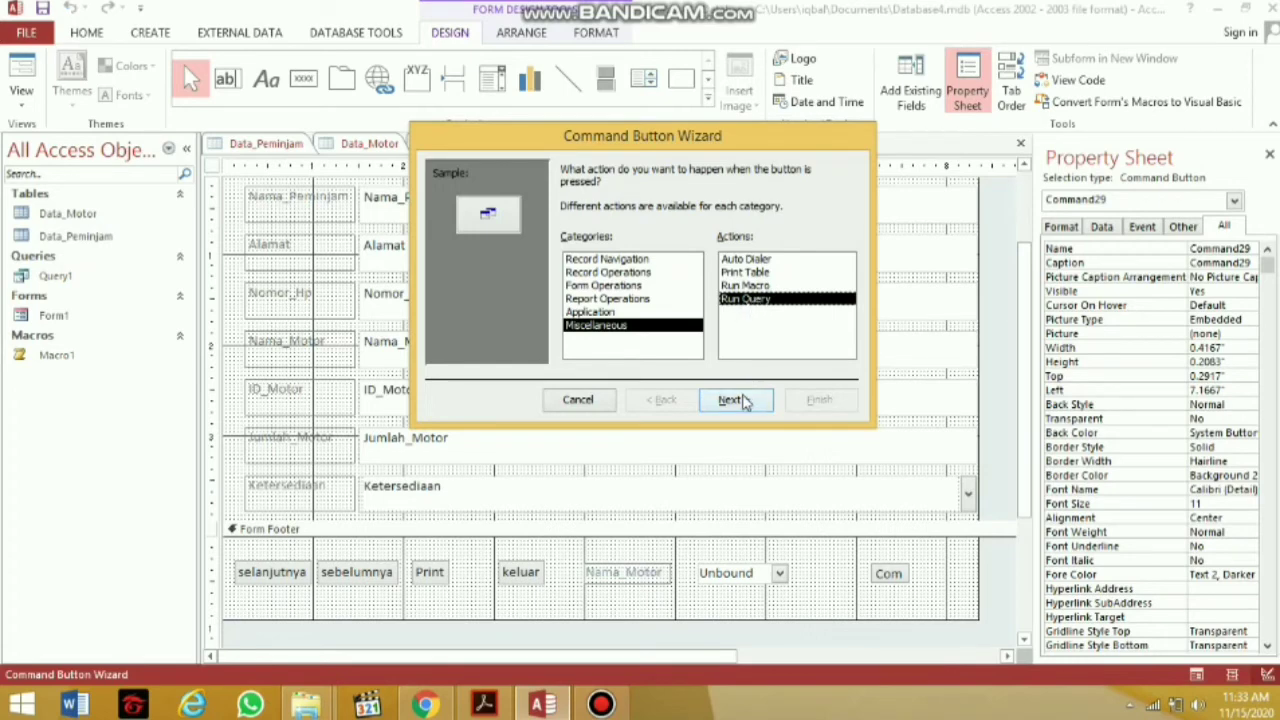
left_click(743, 401)
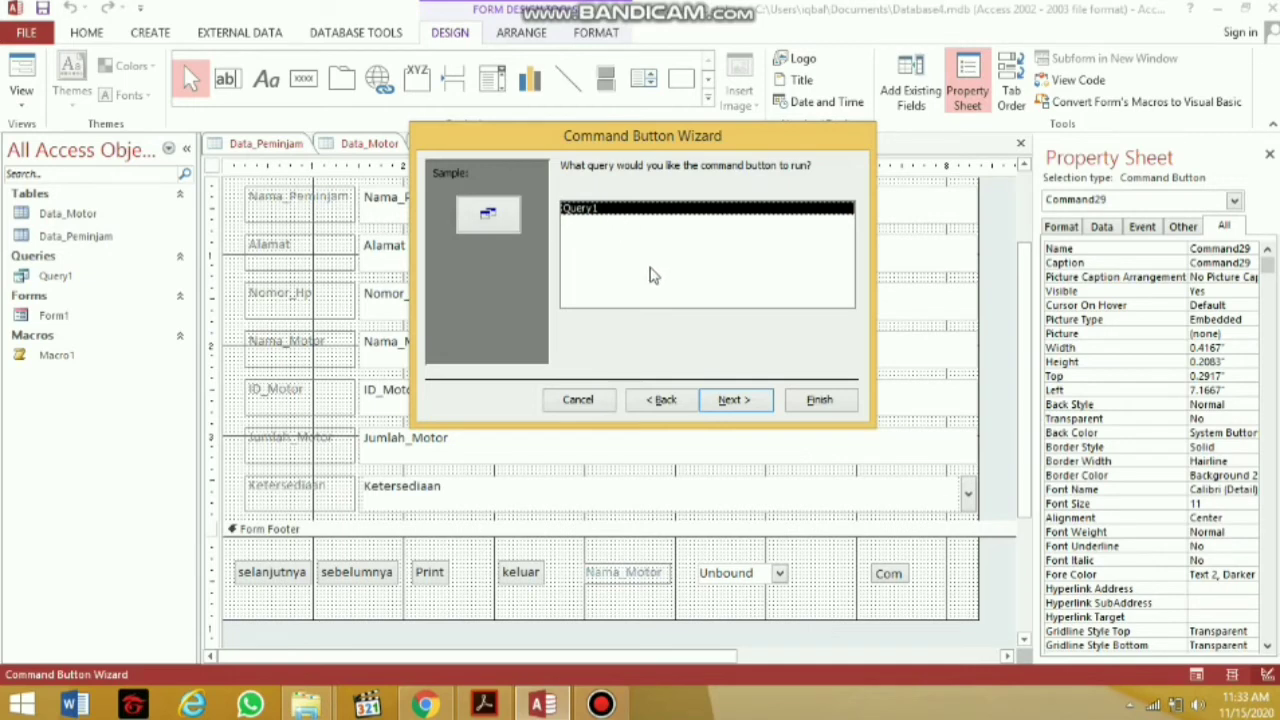
left_click(728, 399)
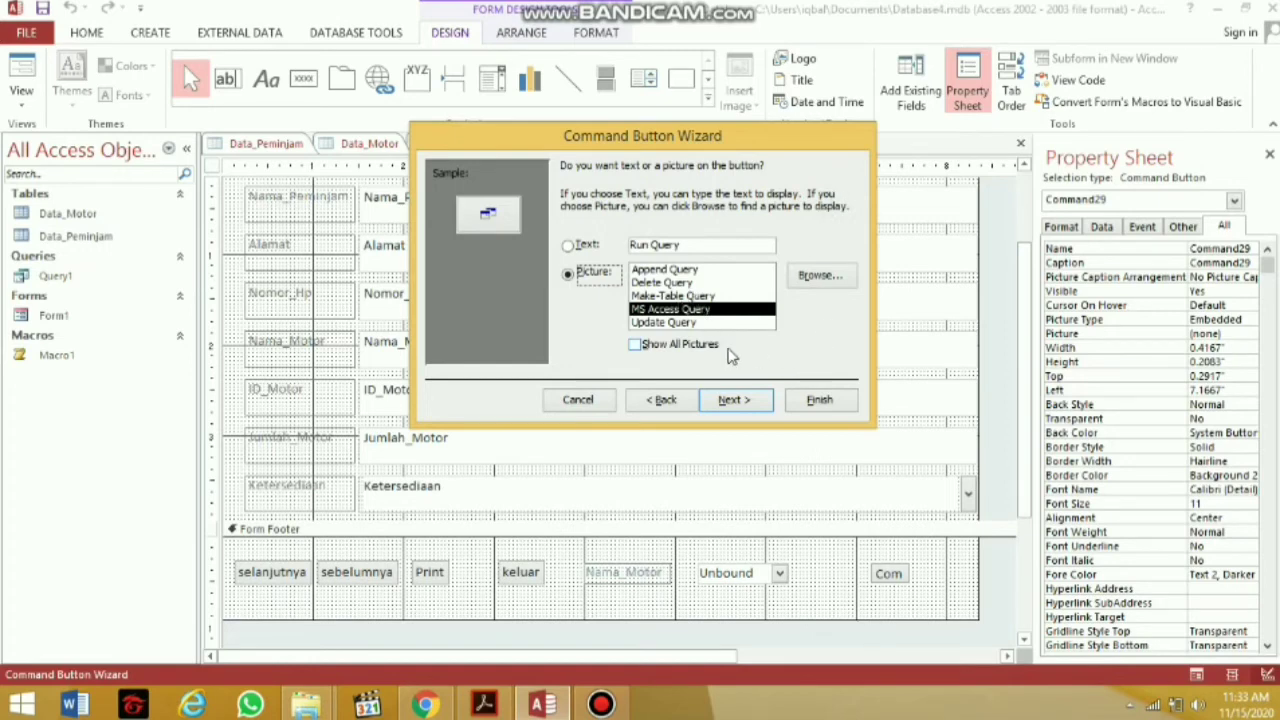
left_click(608, 402)
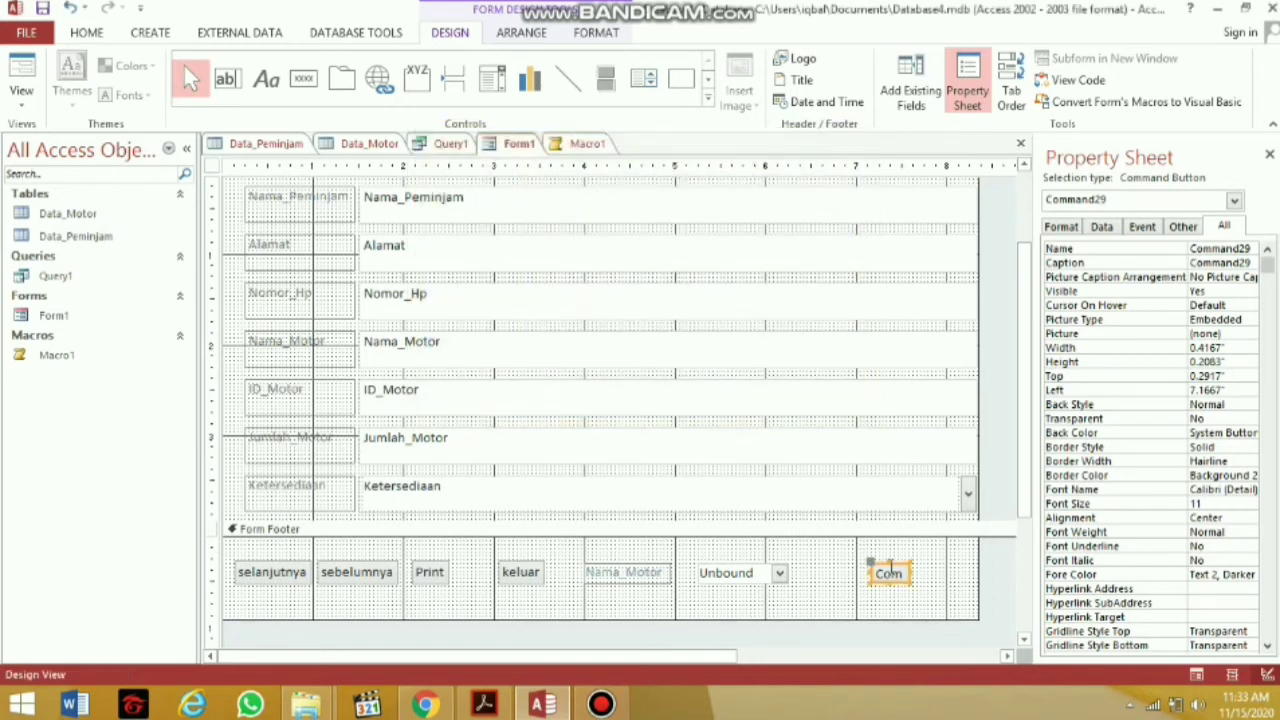
key("Delete")
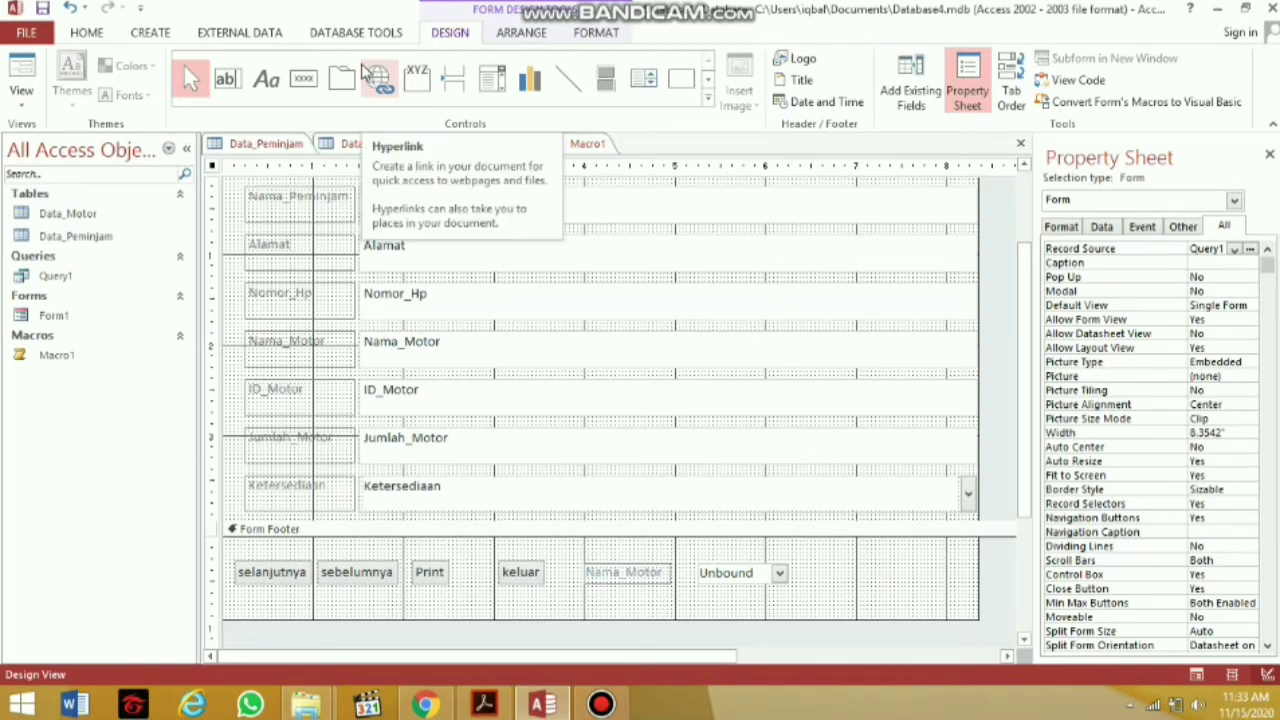
Save Macro1 from its document tab's shortcut menu
left_click(304, 78)
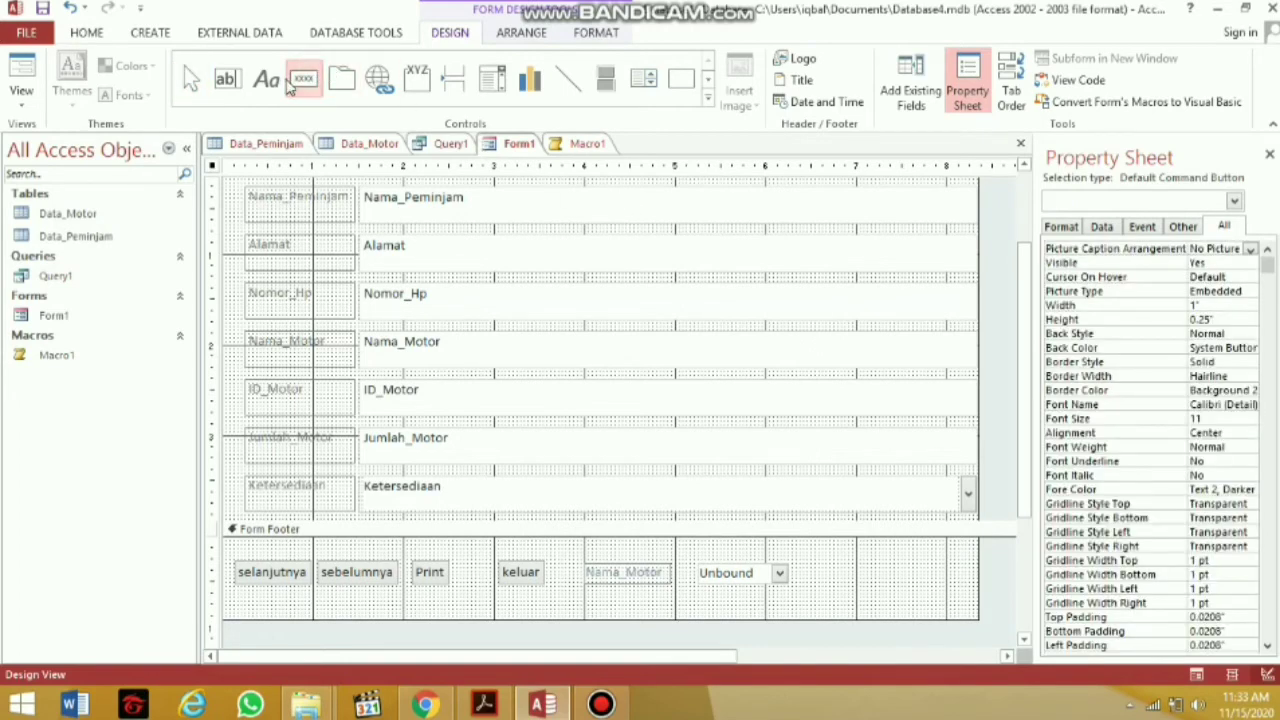
left_click(588, 145)
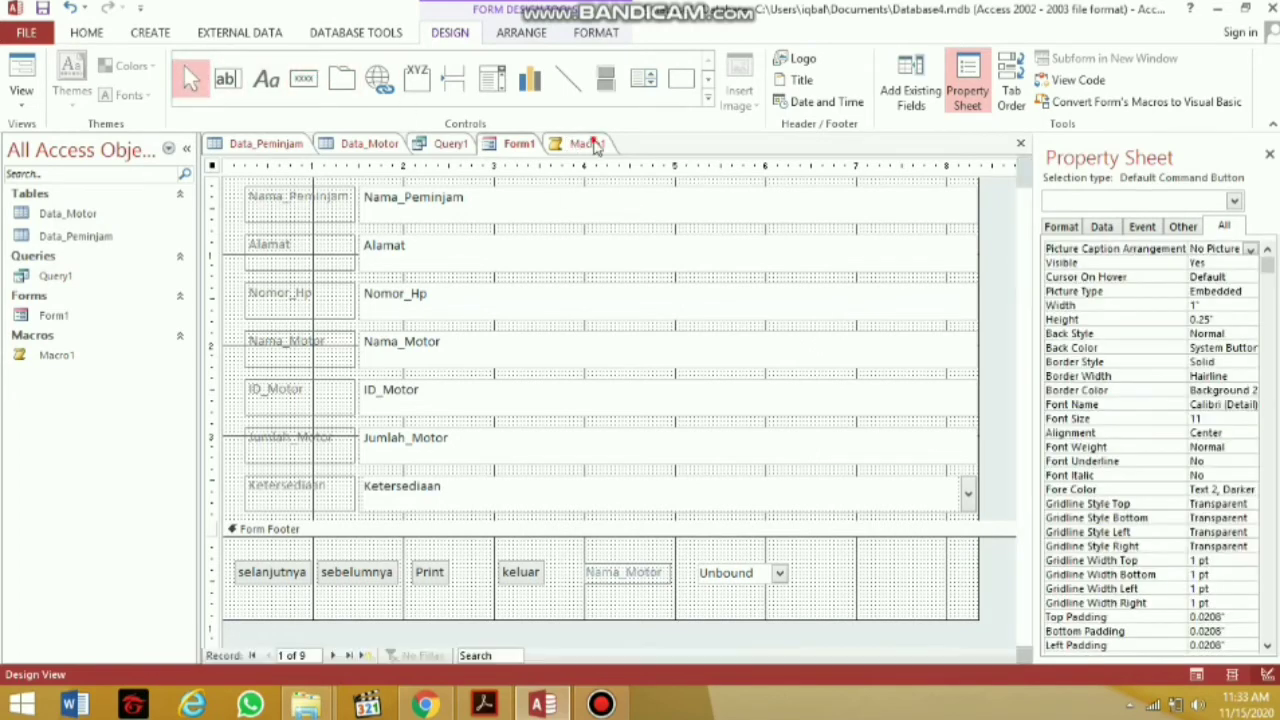
right_click(592, 145)
right_click(592, 146)
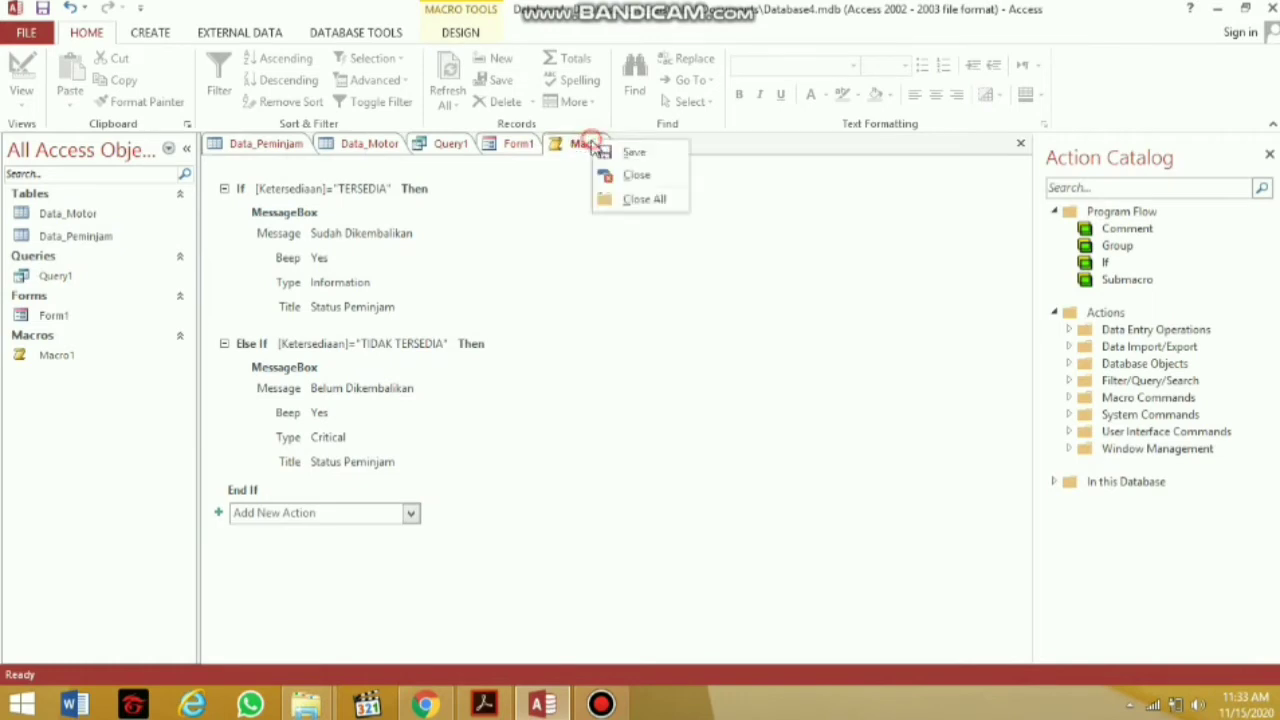
left_click(593, 145)
right_click(594, 145)
left_click(597, 148)
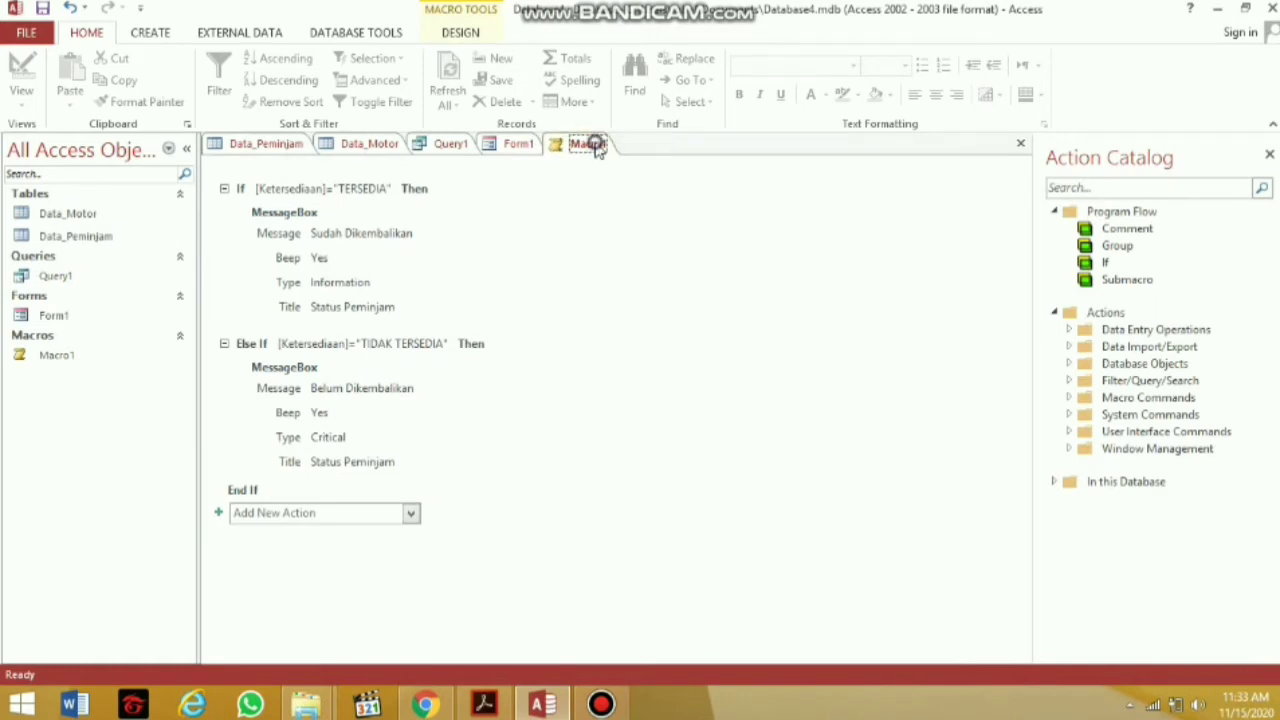
right_click(573, 144)
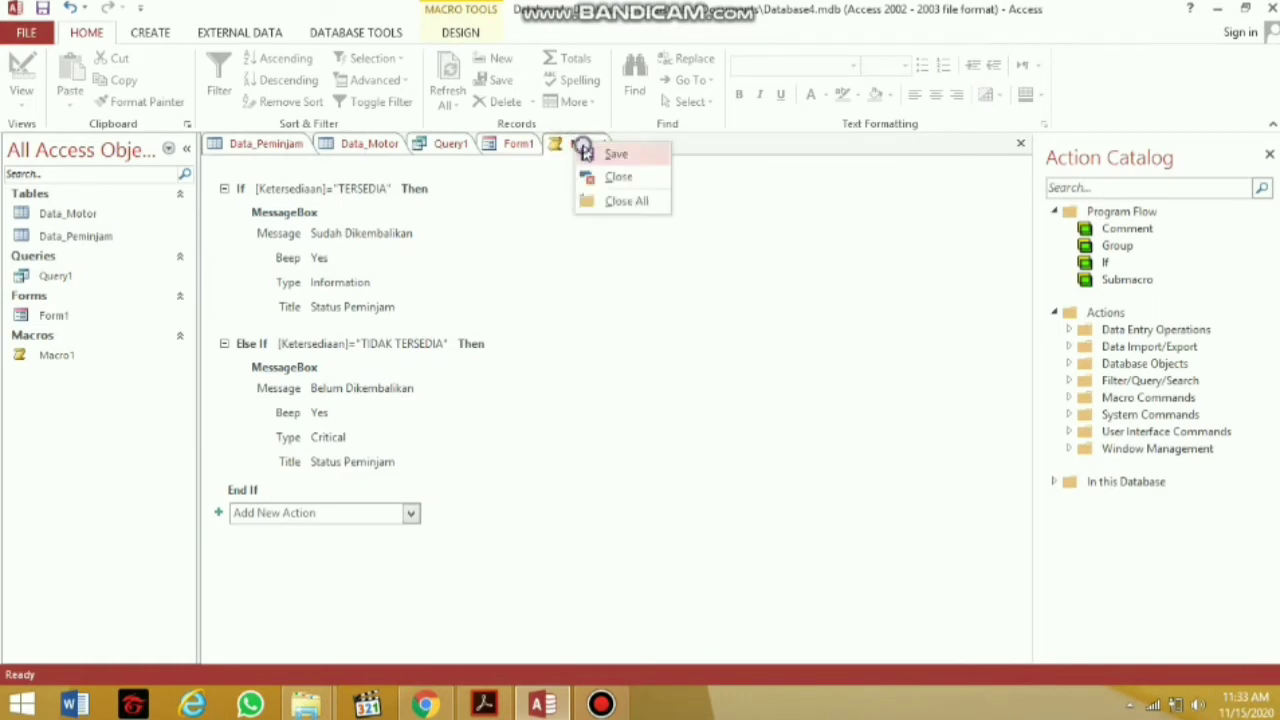
left_click(612, 154)
Return to Form1 in Design View with the Form Design tools showing
left_click(503, 146)
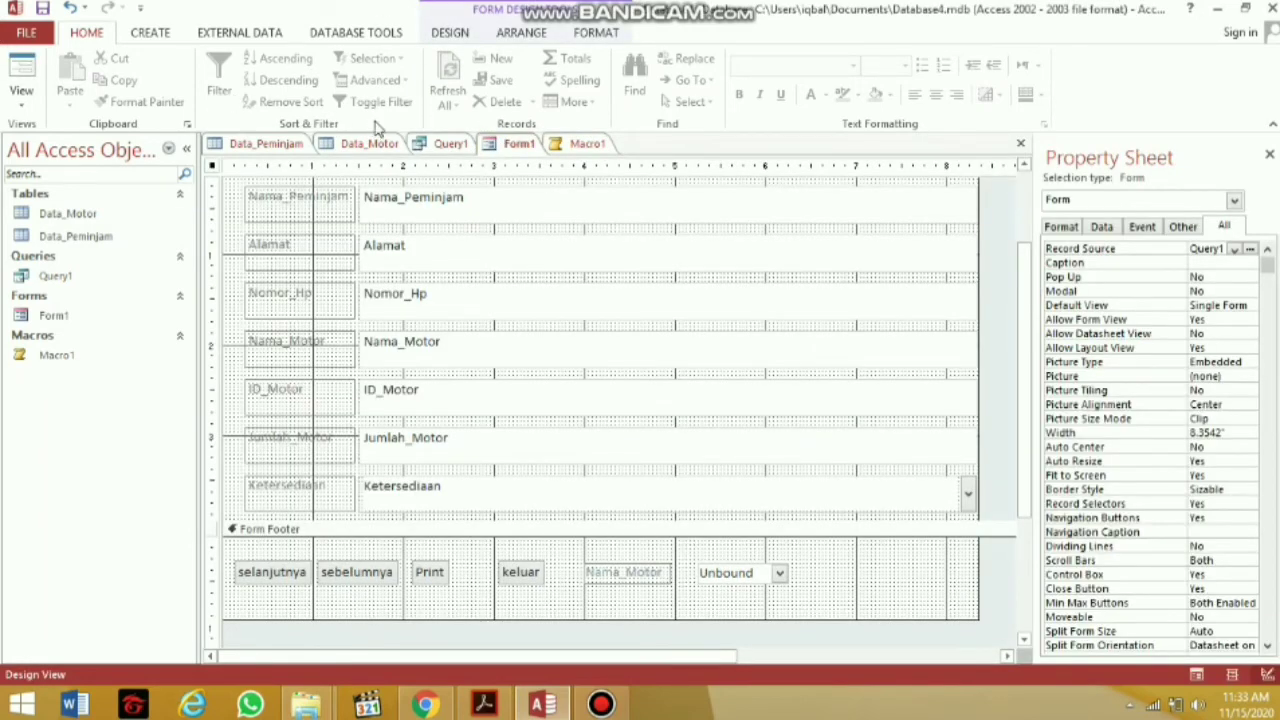
left_click(450, 145)
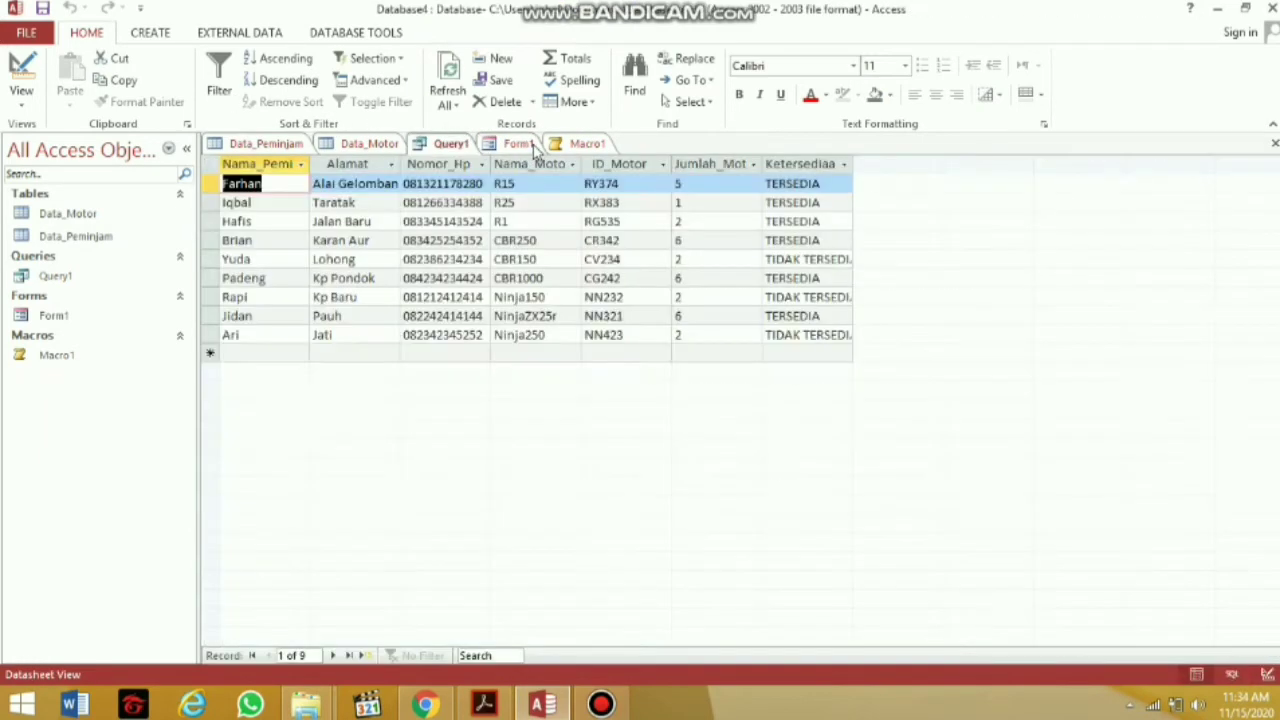
left_click(522, 143)
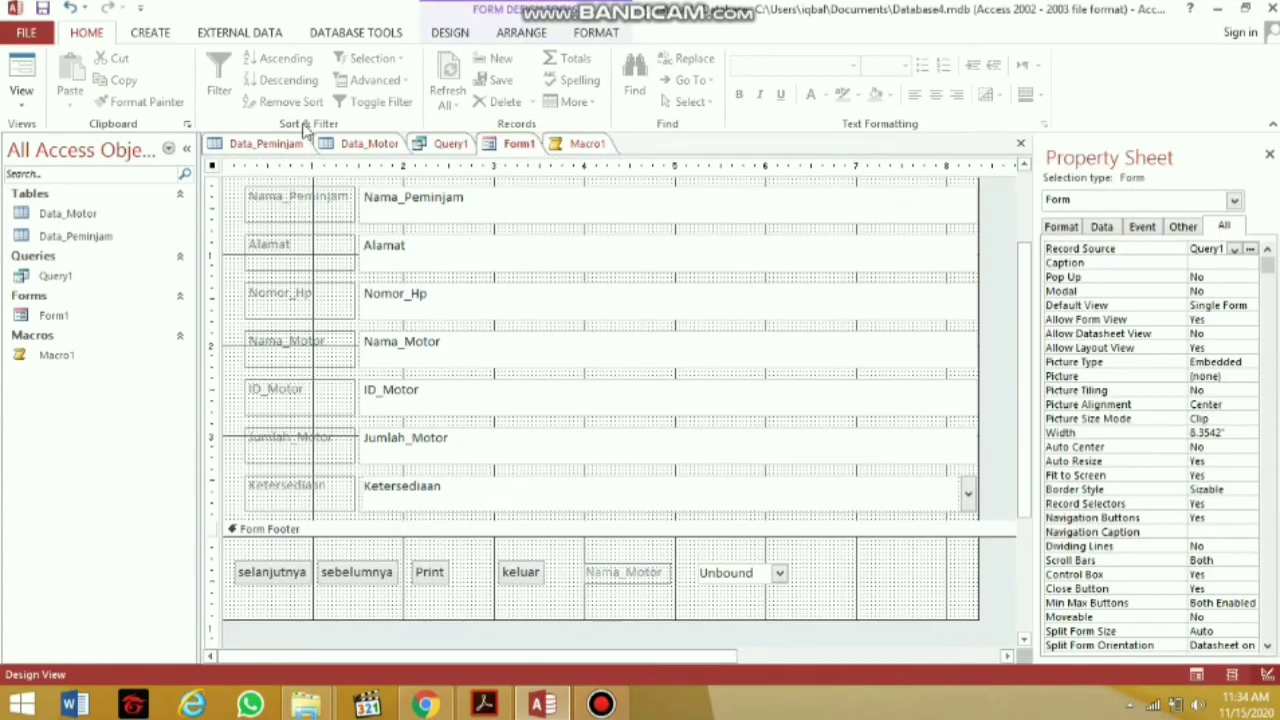
left_click(21, 95)
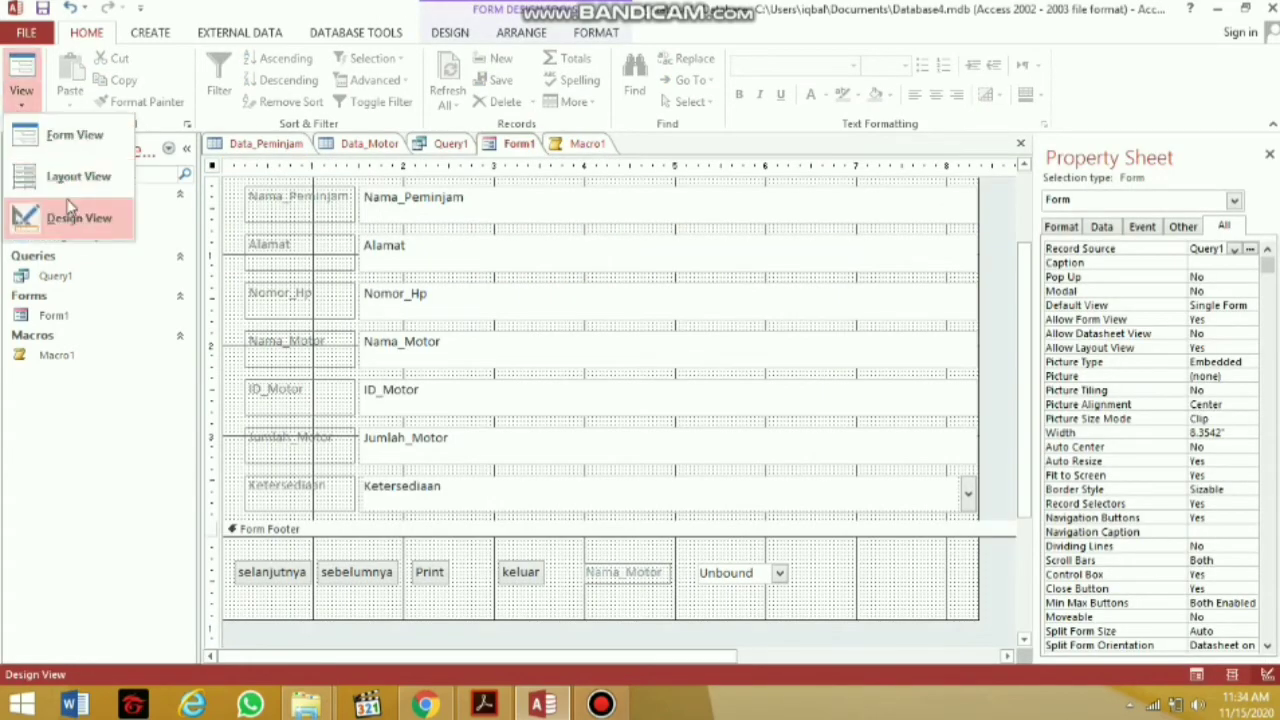
left_click(529, 262)
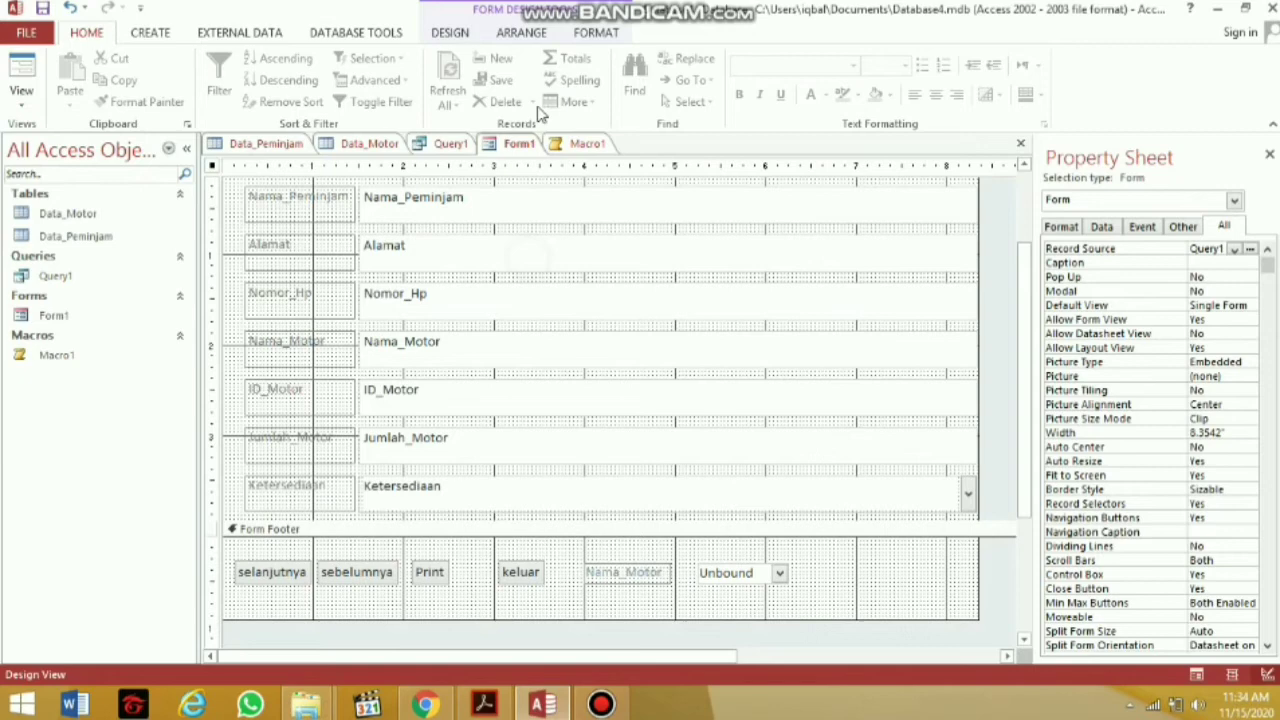
left_click(463, 33)
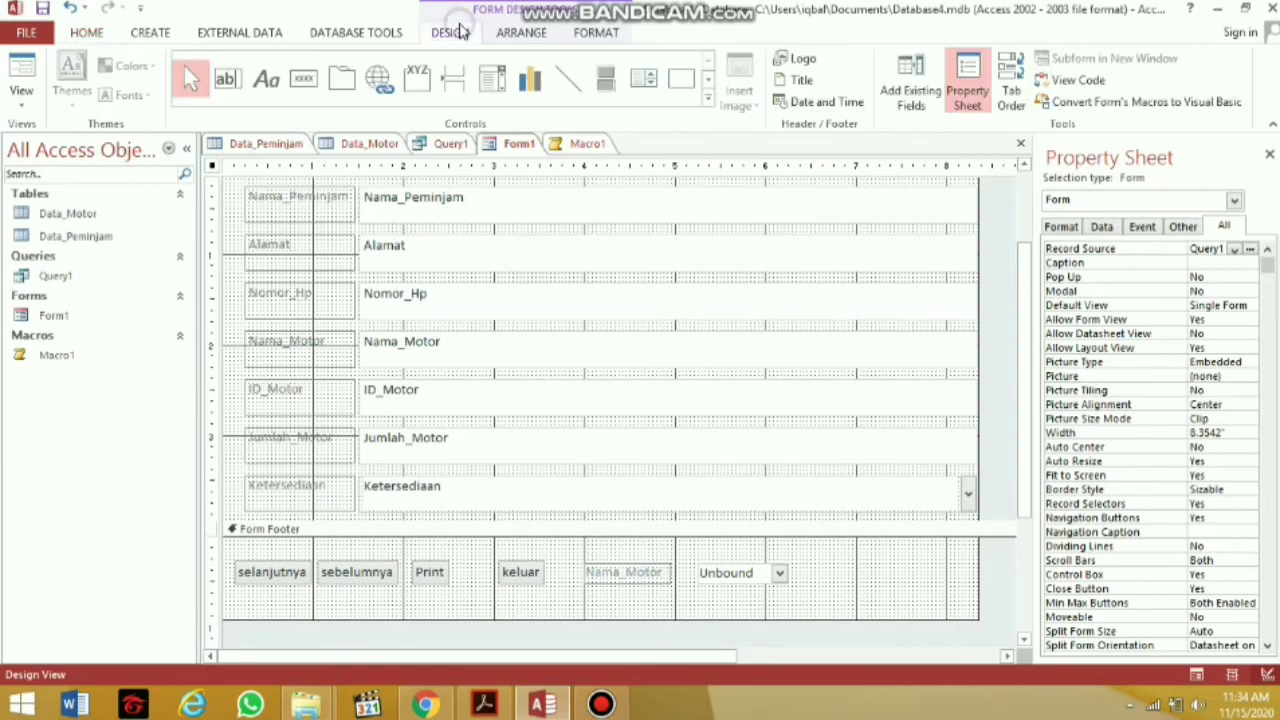
Add footer button Command30 via the wizard: Miscellaneous > Run Macro, running Macro1, as a picture button
left_click(305, 79)
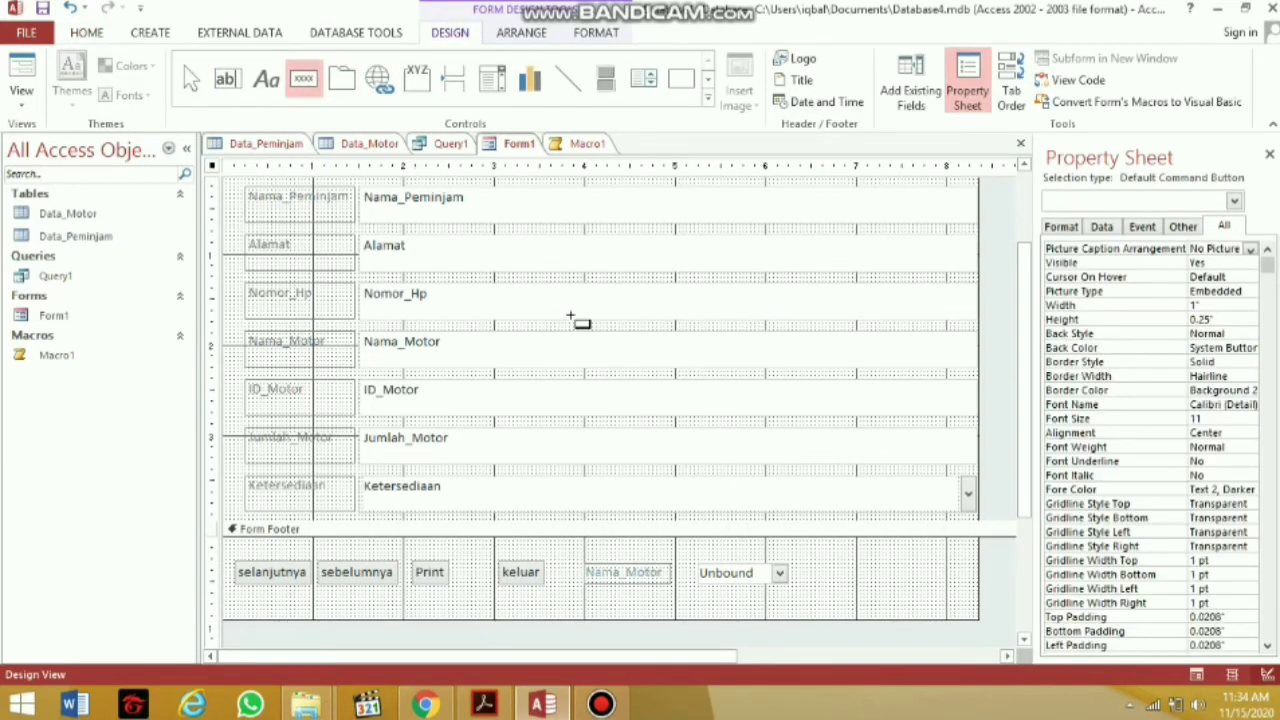
left_click(832, 558)
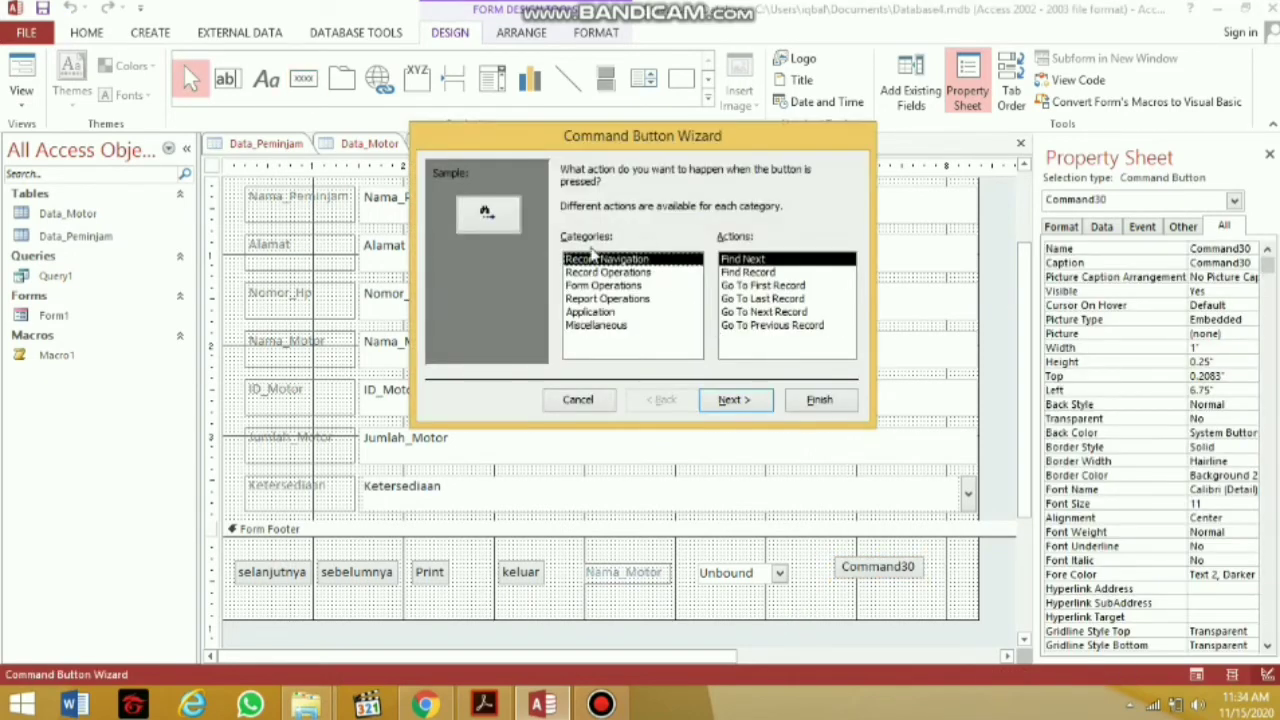
left_click(600, 325)
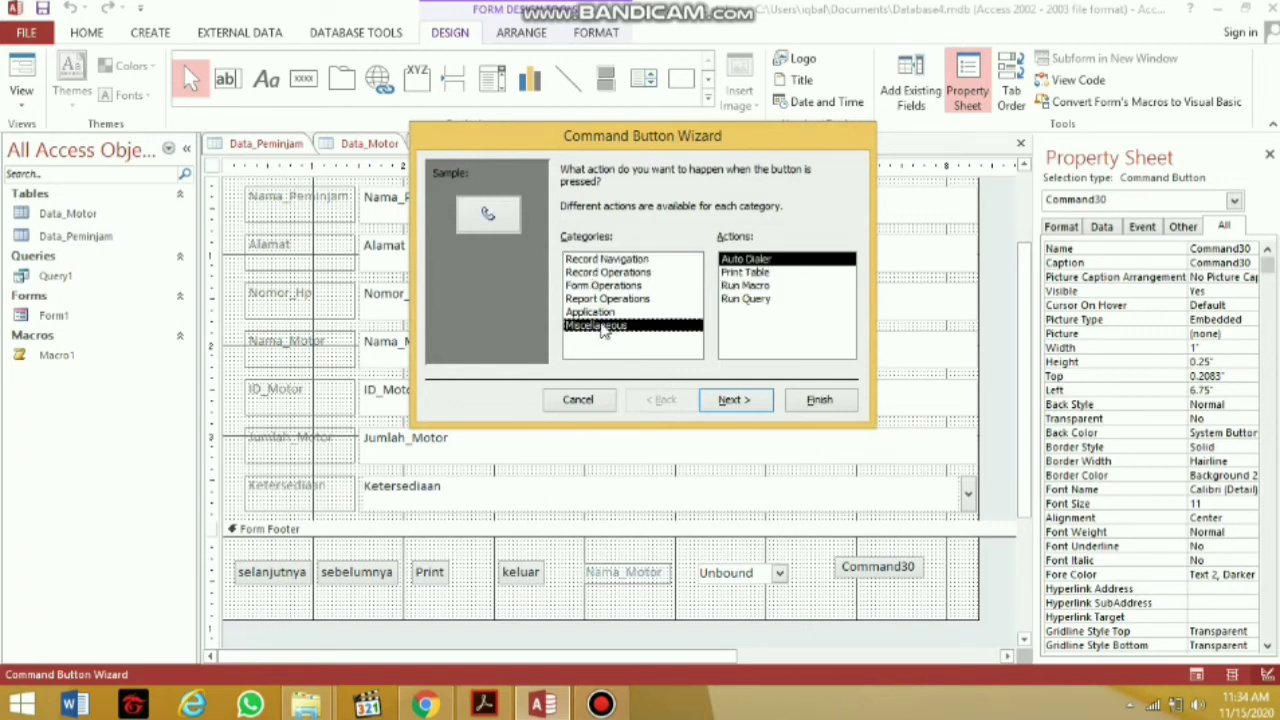
left_click(762, 286)
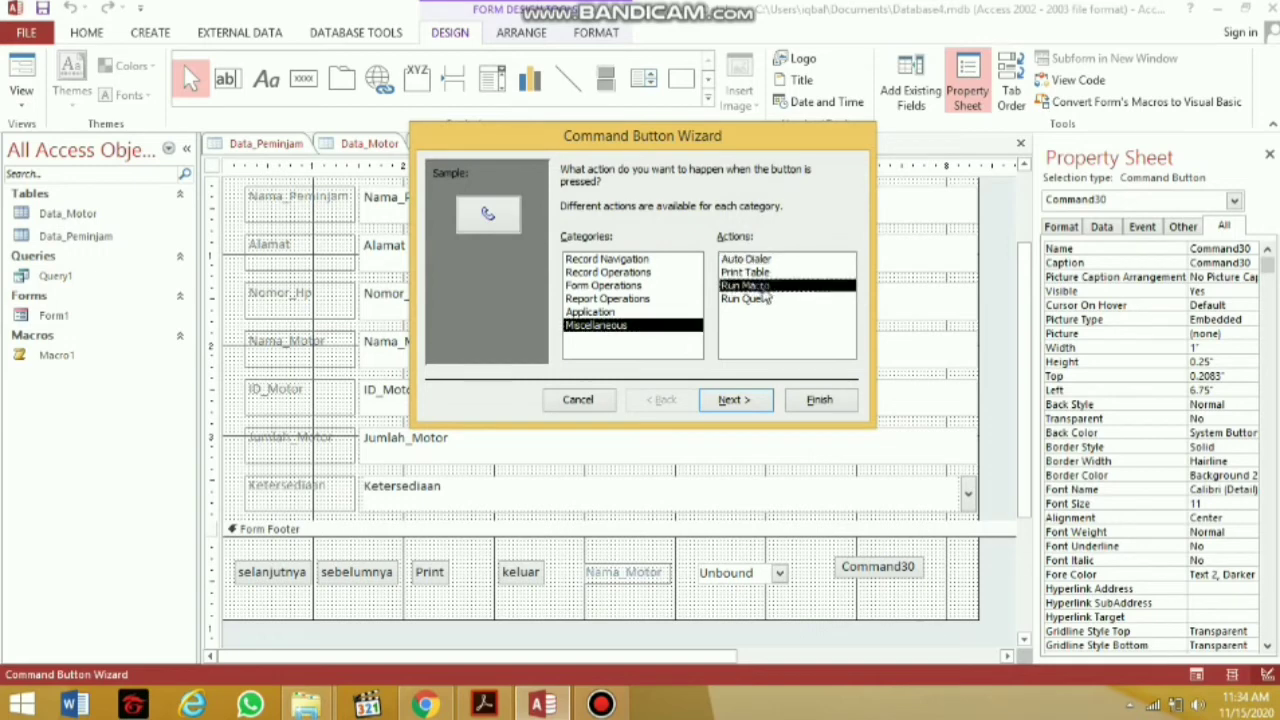
left_click(751, 399)
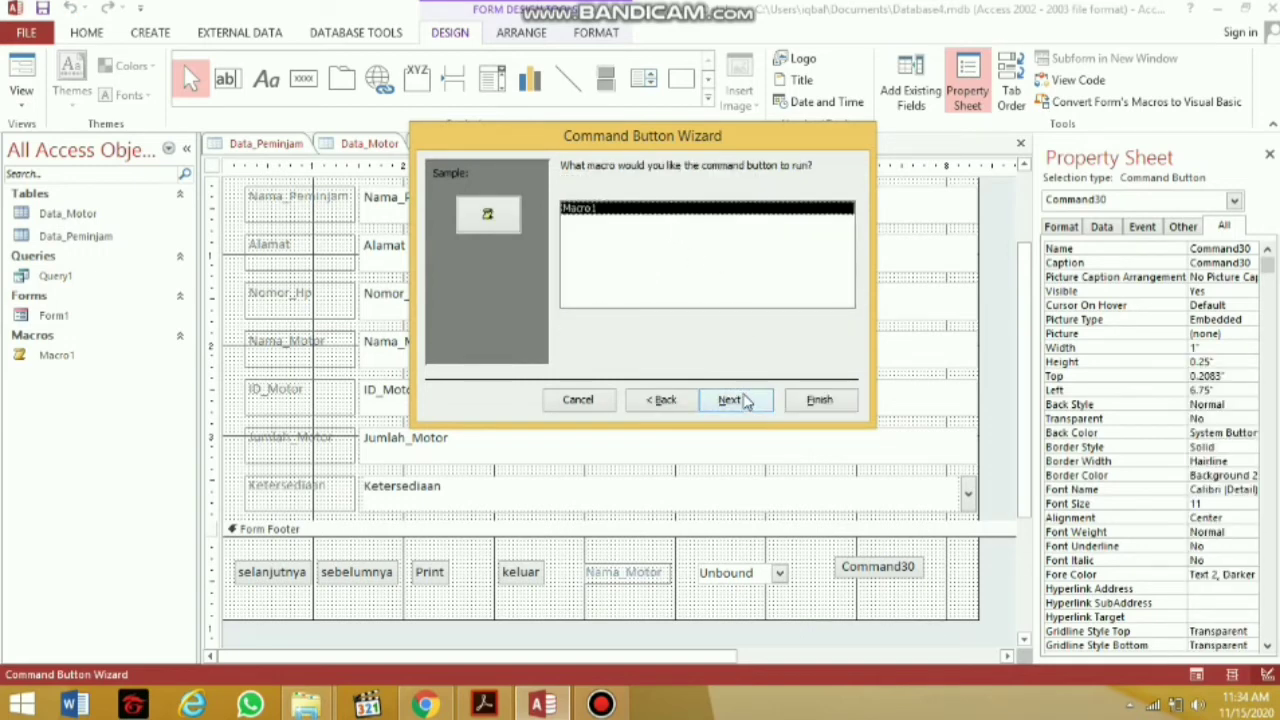
left_click(746, 399)
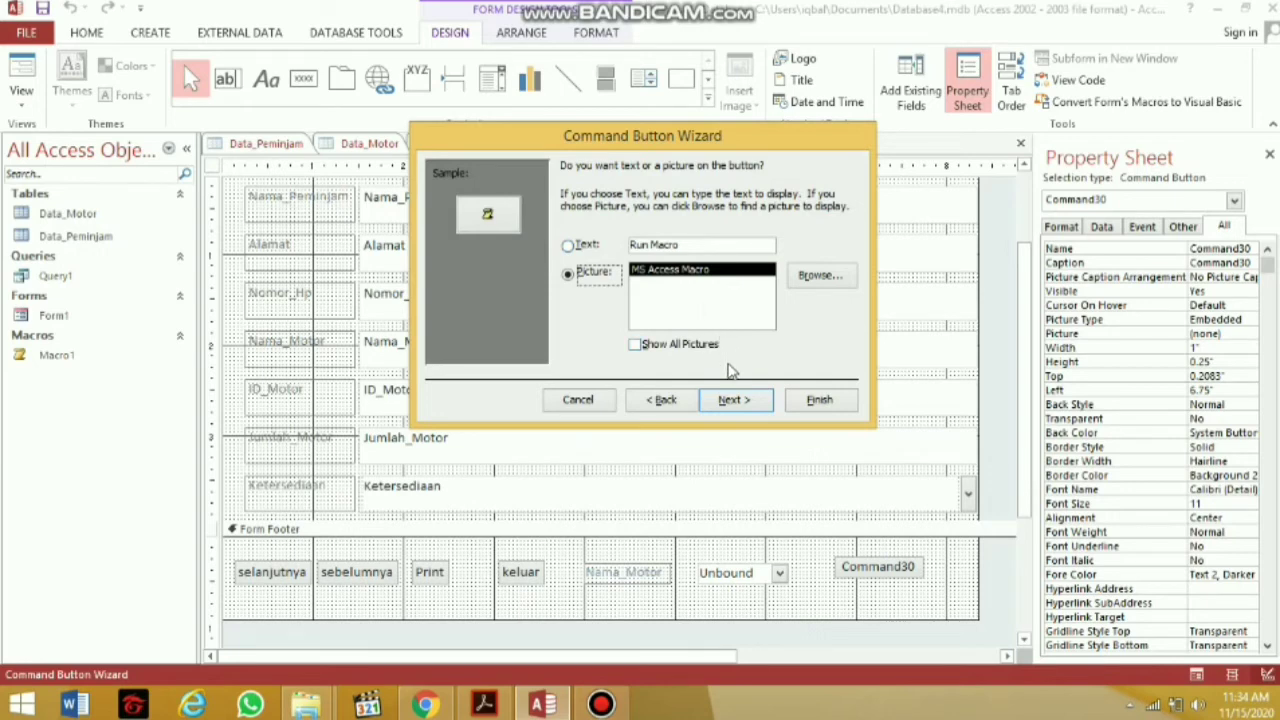
left_click(733, 400)
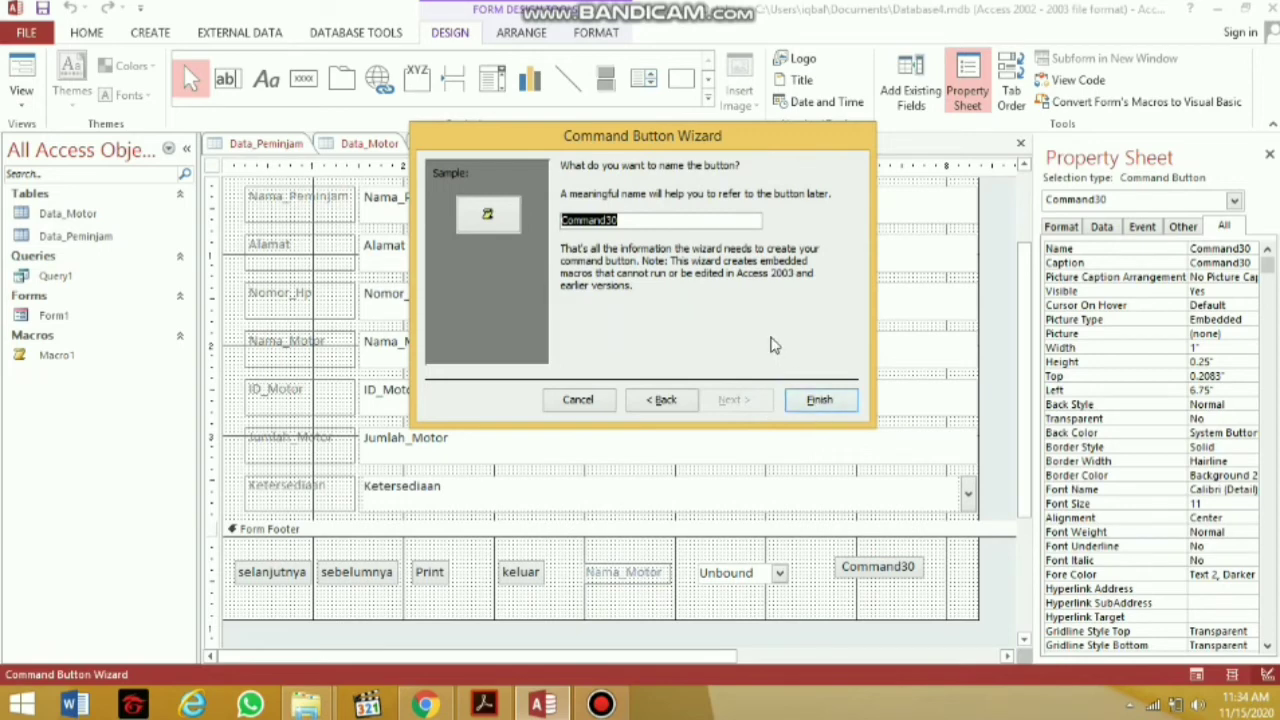
left_click(664, 399)
left_click(819, 399)
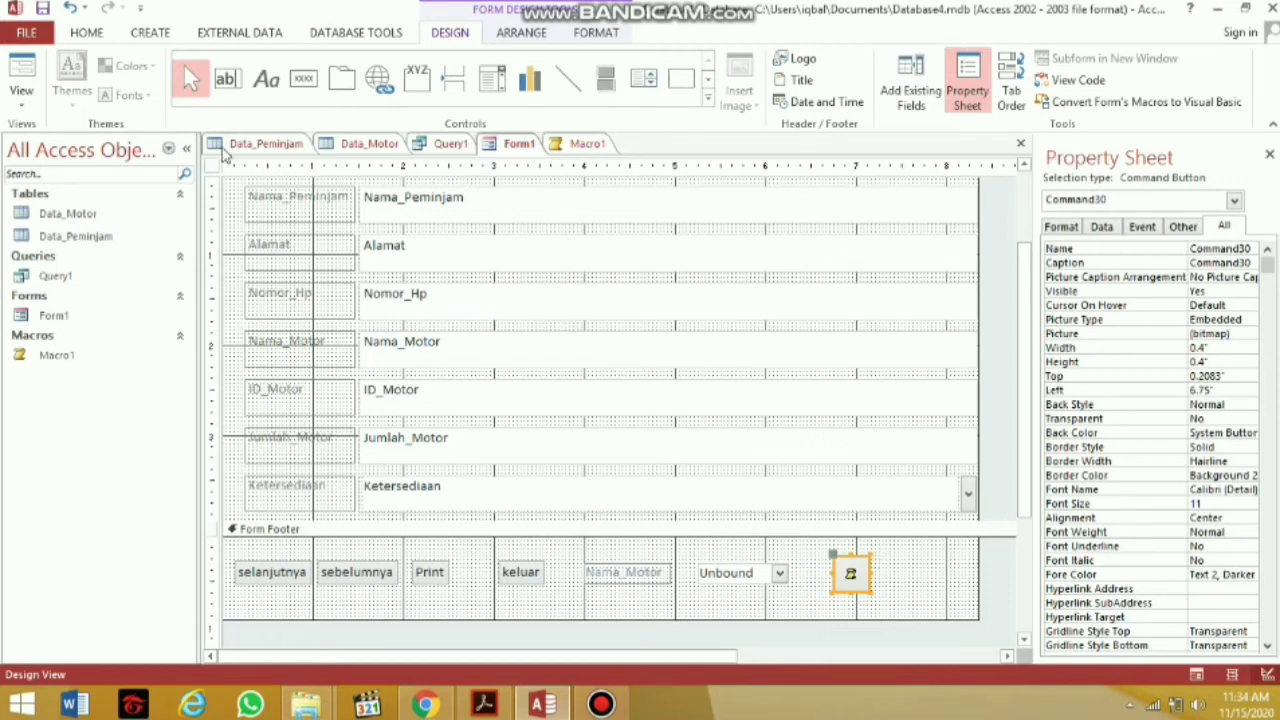
Save Form1 from its tab's shortcut menu
right_click(520, 144)
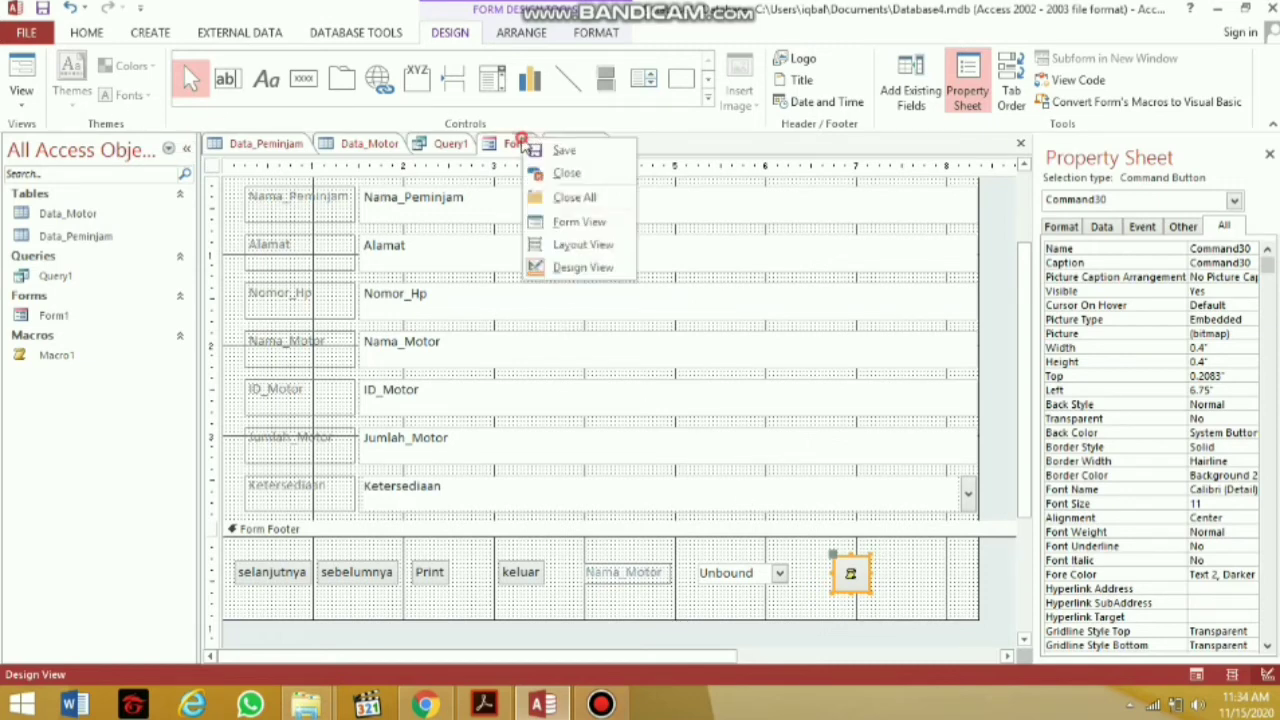
key("Escape")
right_click(520, 144)
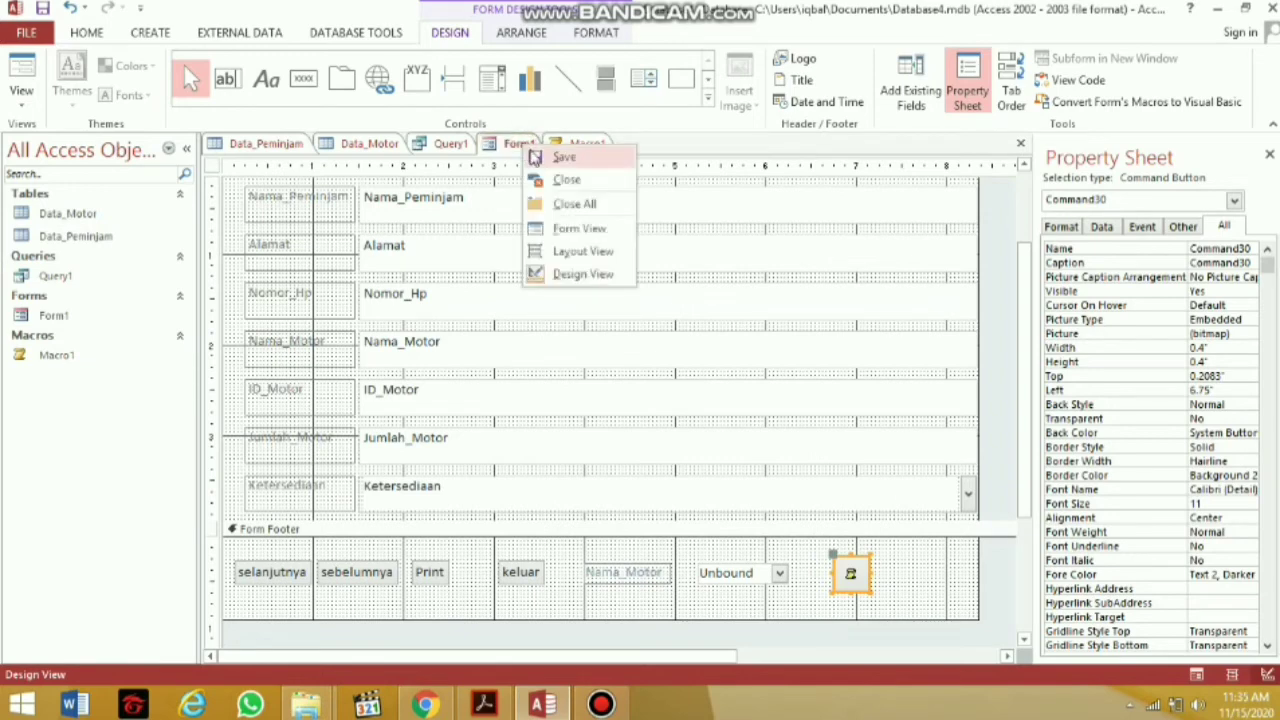
left_click(531, 157)
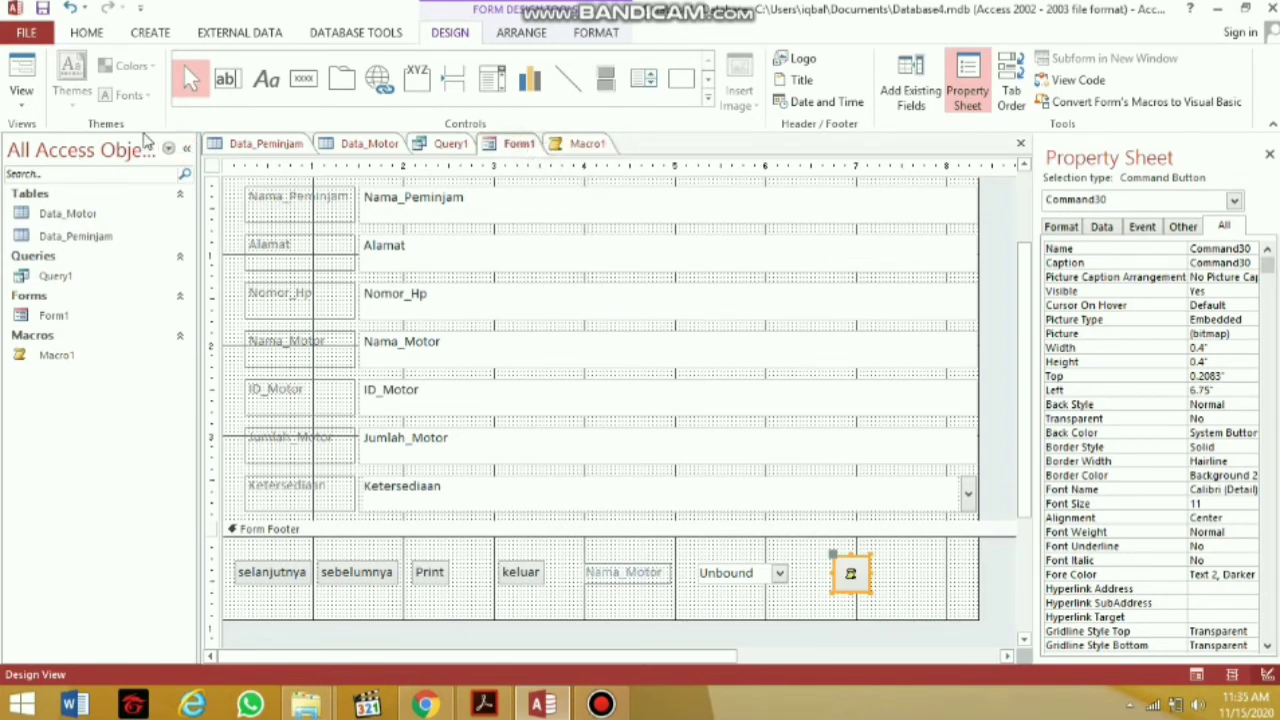
Switch Form1 to Form View
left_click(15, 110)
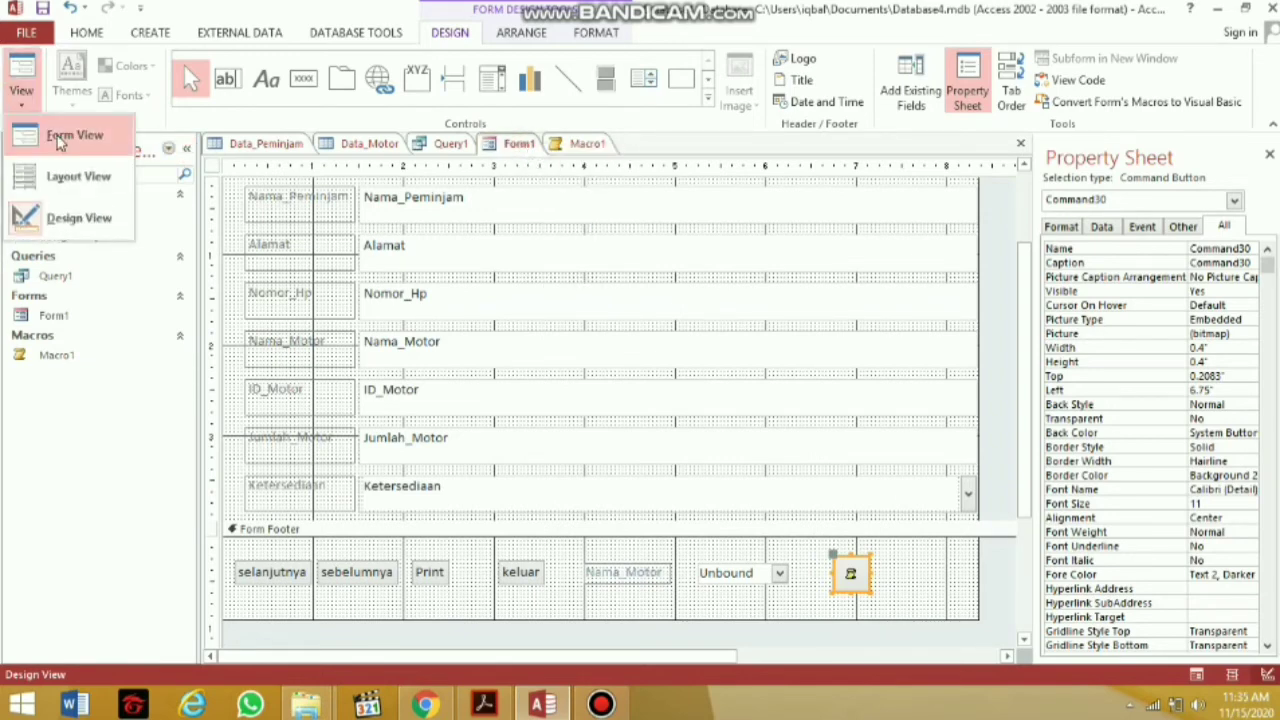
left_click(45, 131)
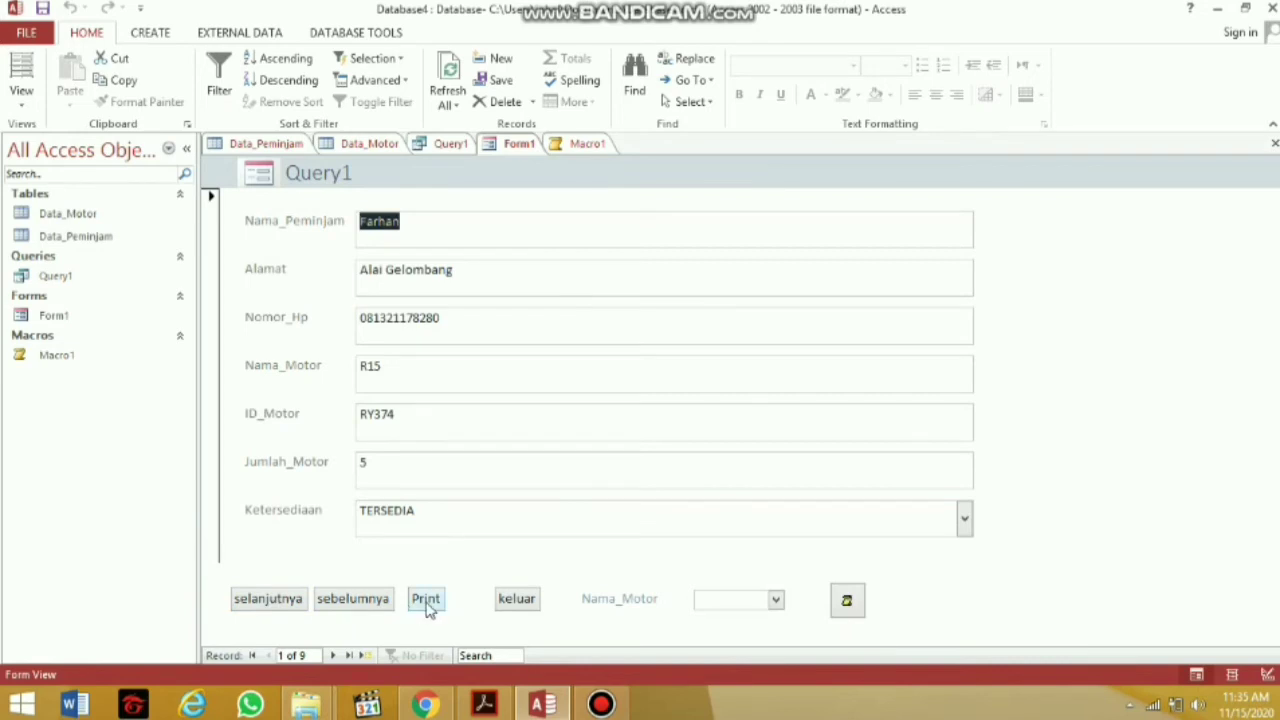
left_click(273, 595)
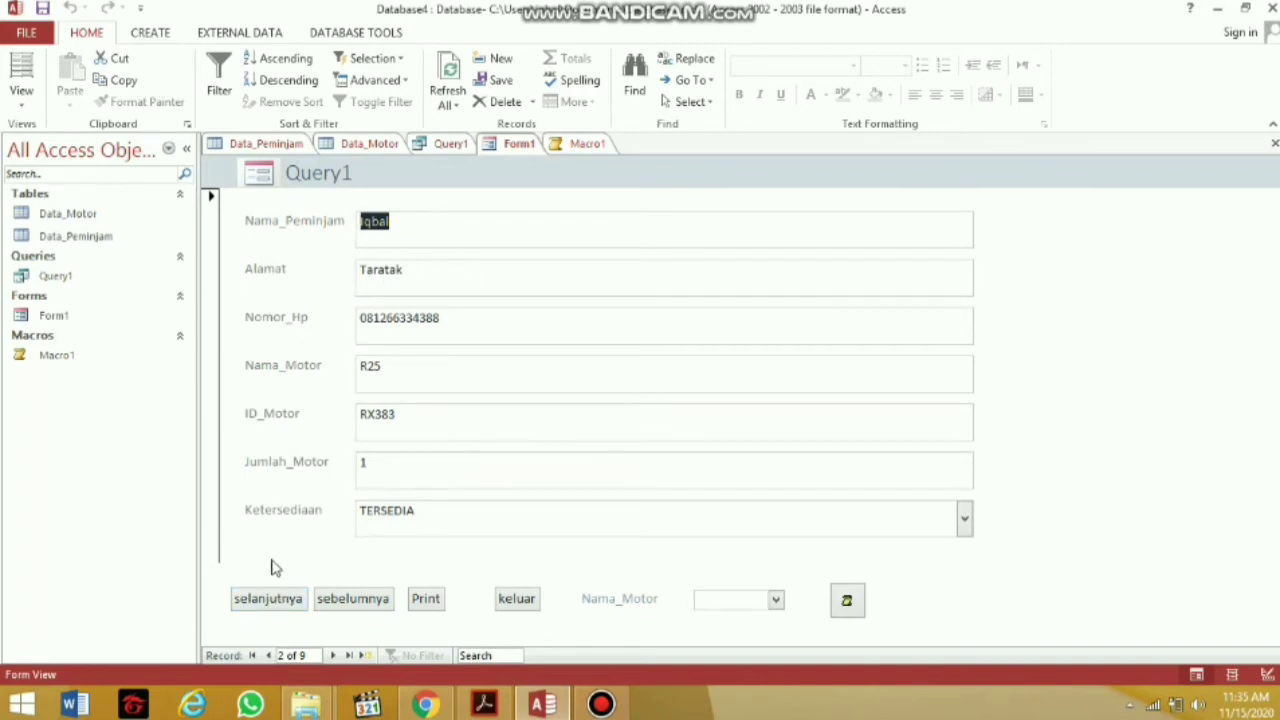
left_click(275, 601)
left_click(275, 601)
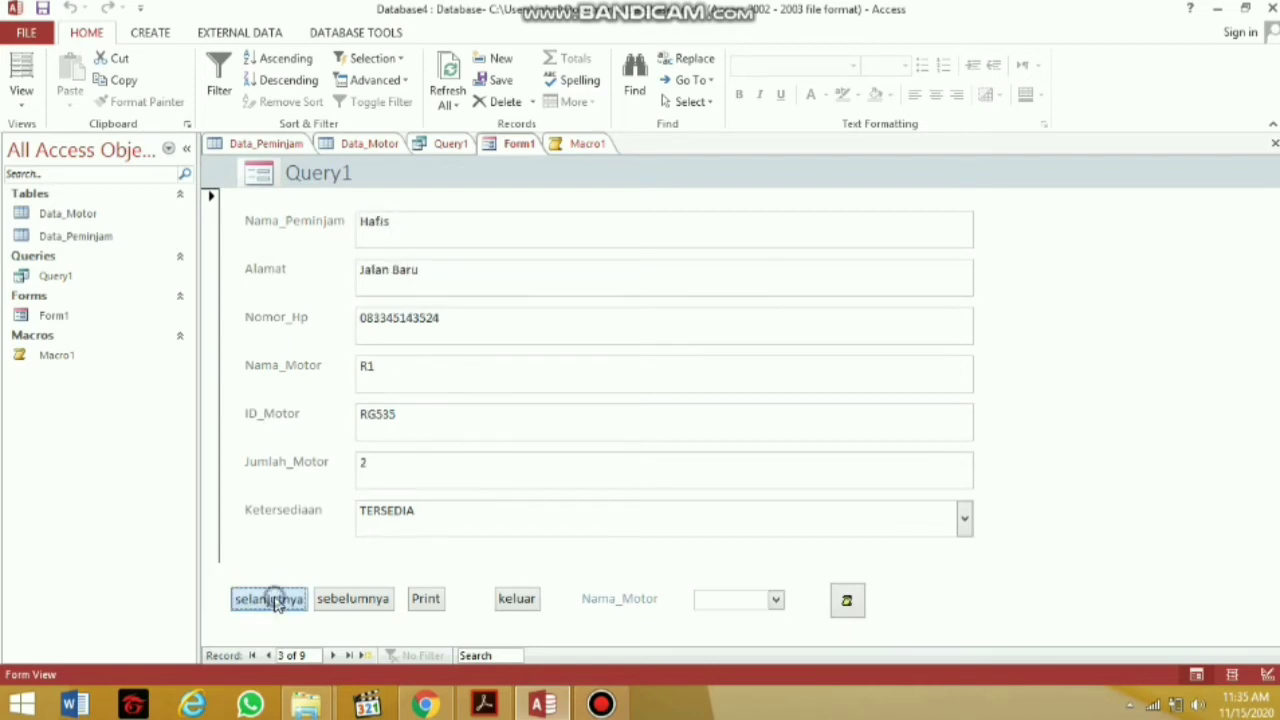
left_click(275, 601)
left_click(345, 604)
left_click(345, 604)
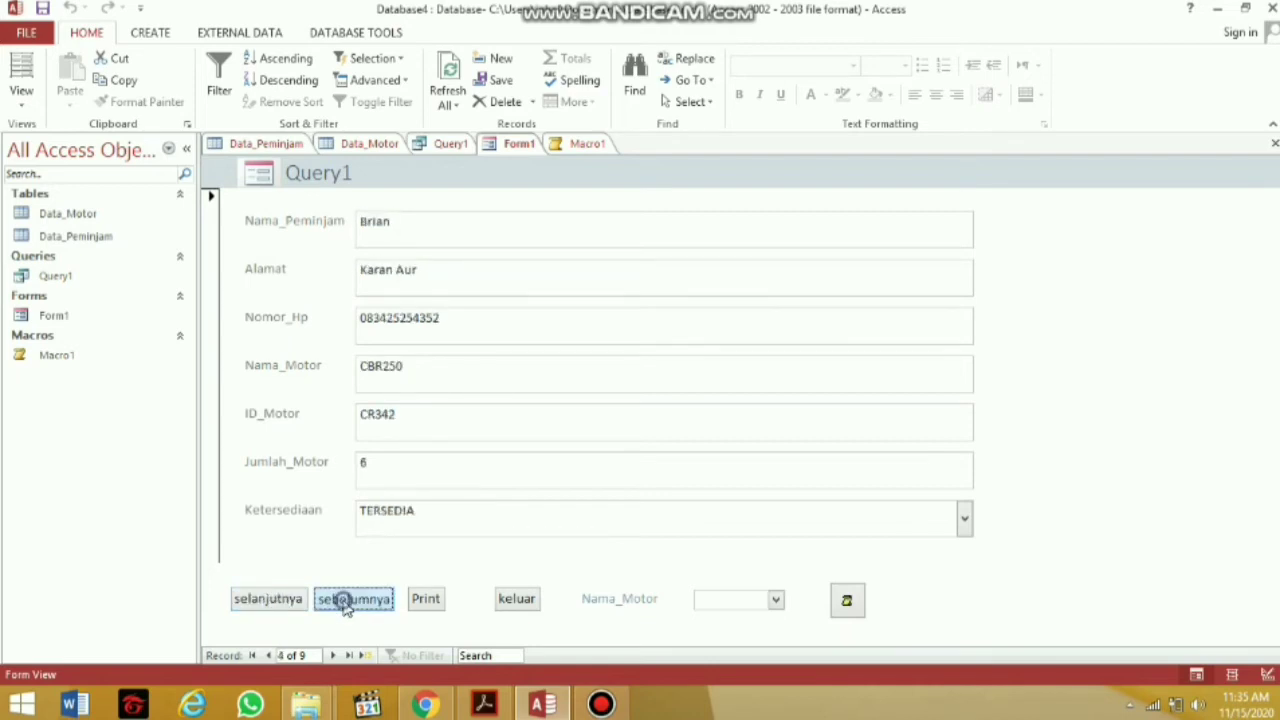
left_click(345, 604)
left_click(345, 604)
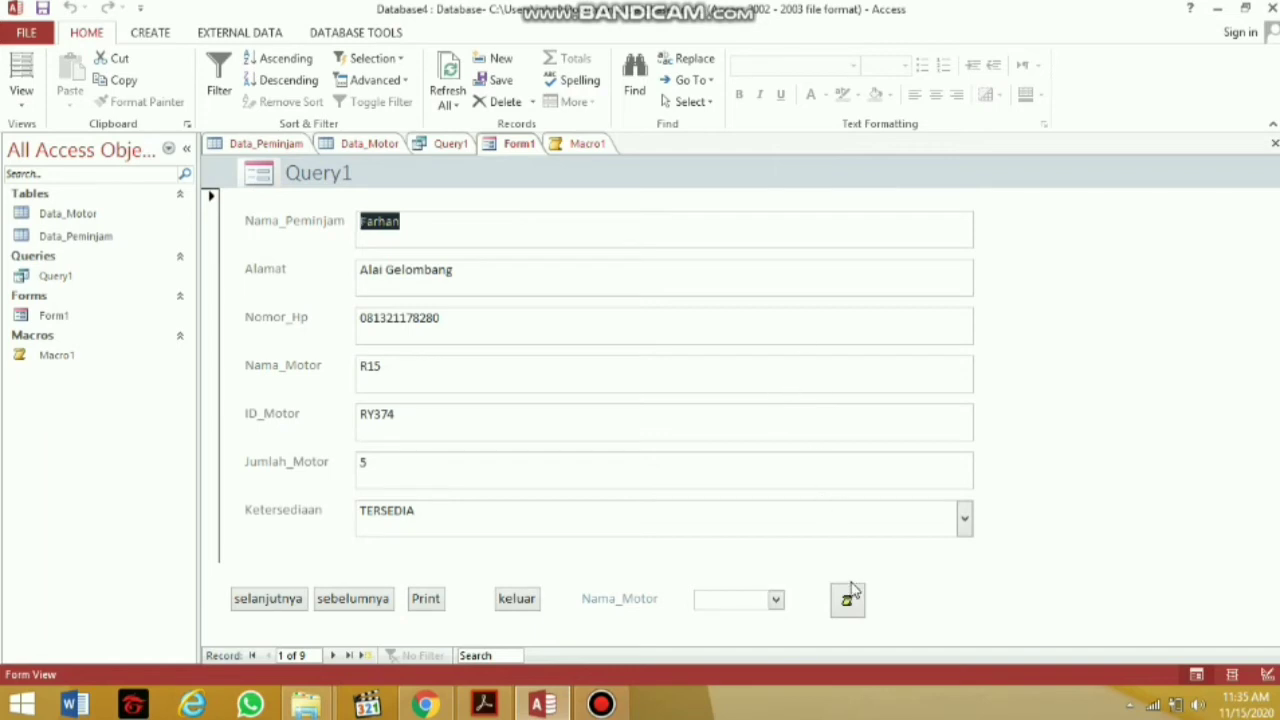
Show the borrowing status for the first and second records, dismissing a navigation error
left_click(849, 600)
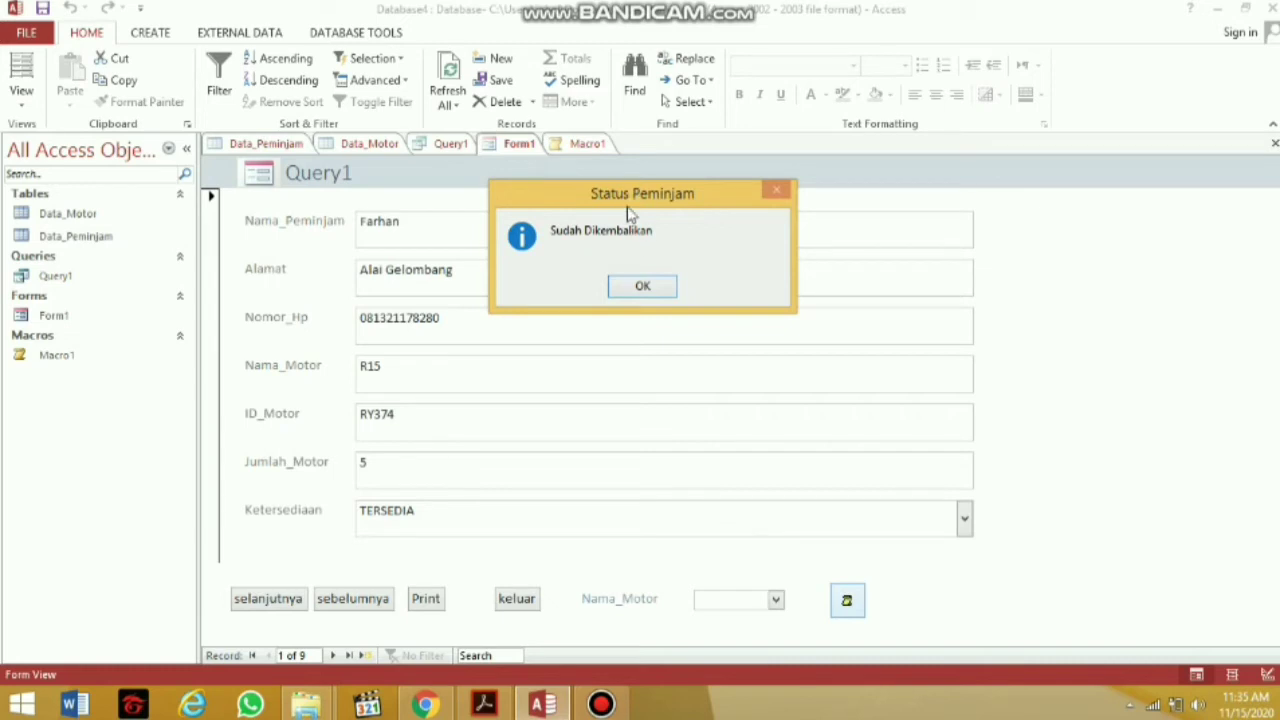
left_click(648, 285)
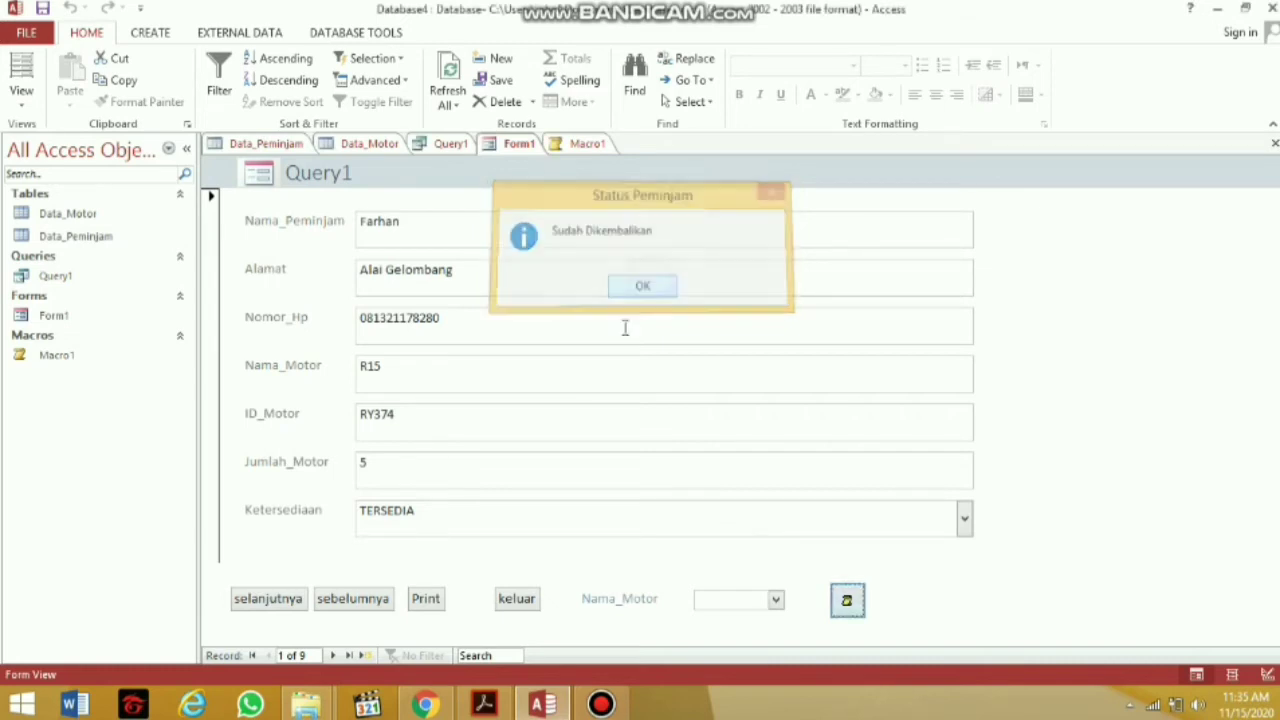
left_click(371, 598)
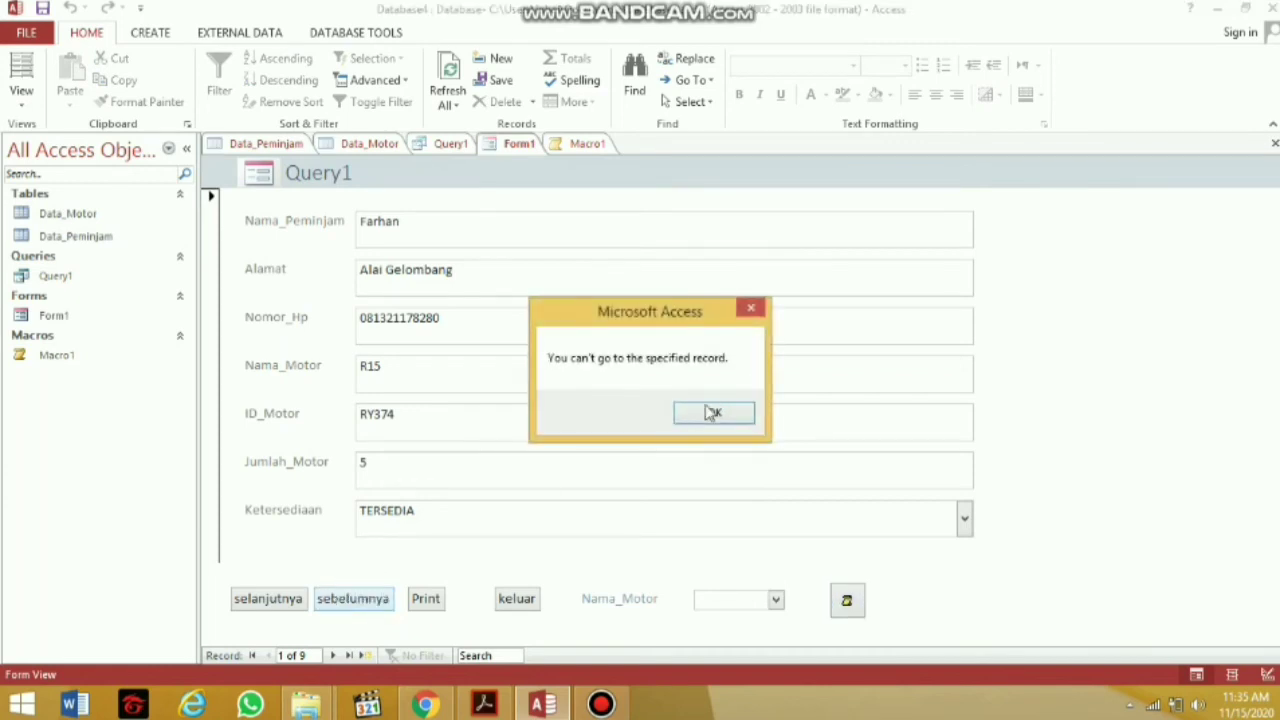
left_click(710, 410)
left_click(268, 598)
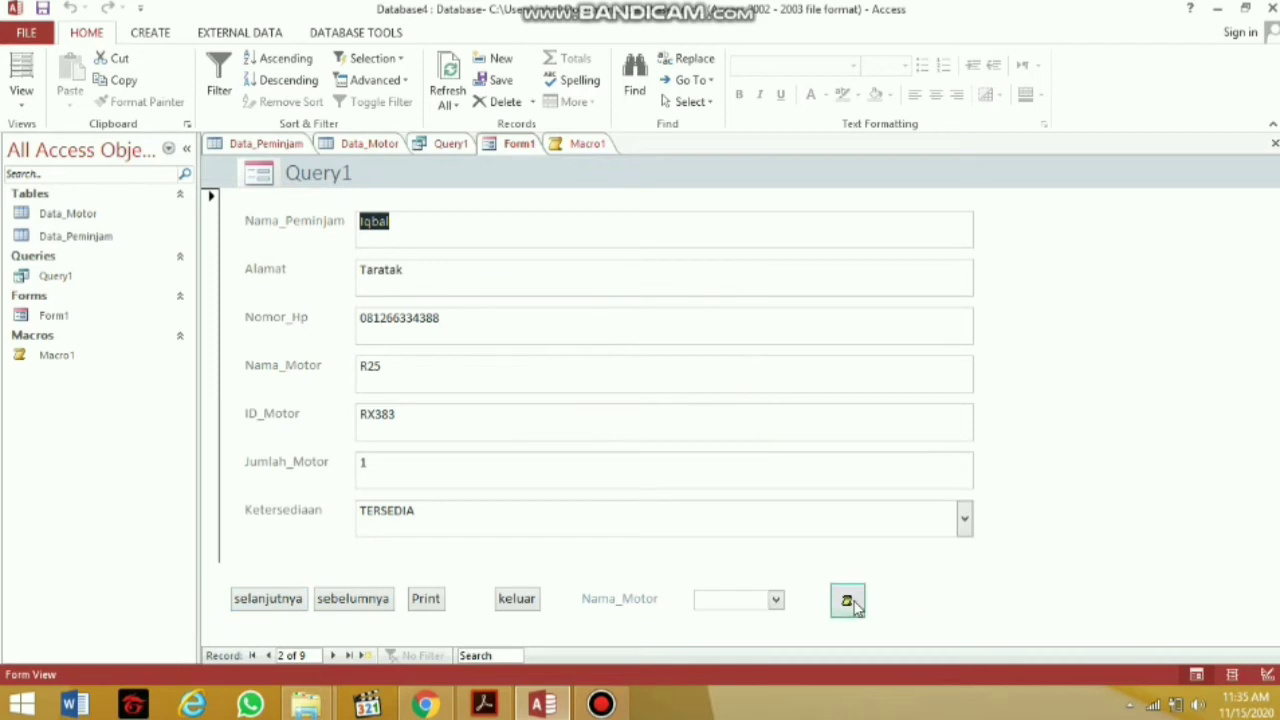
left_click(846, 600)
left_click(655, 286)
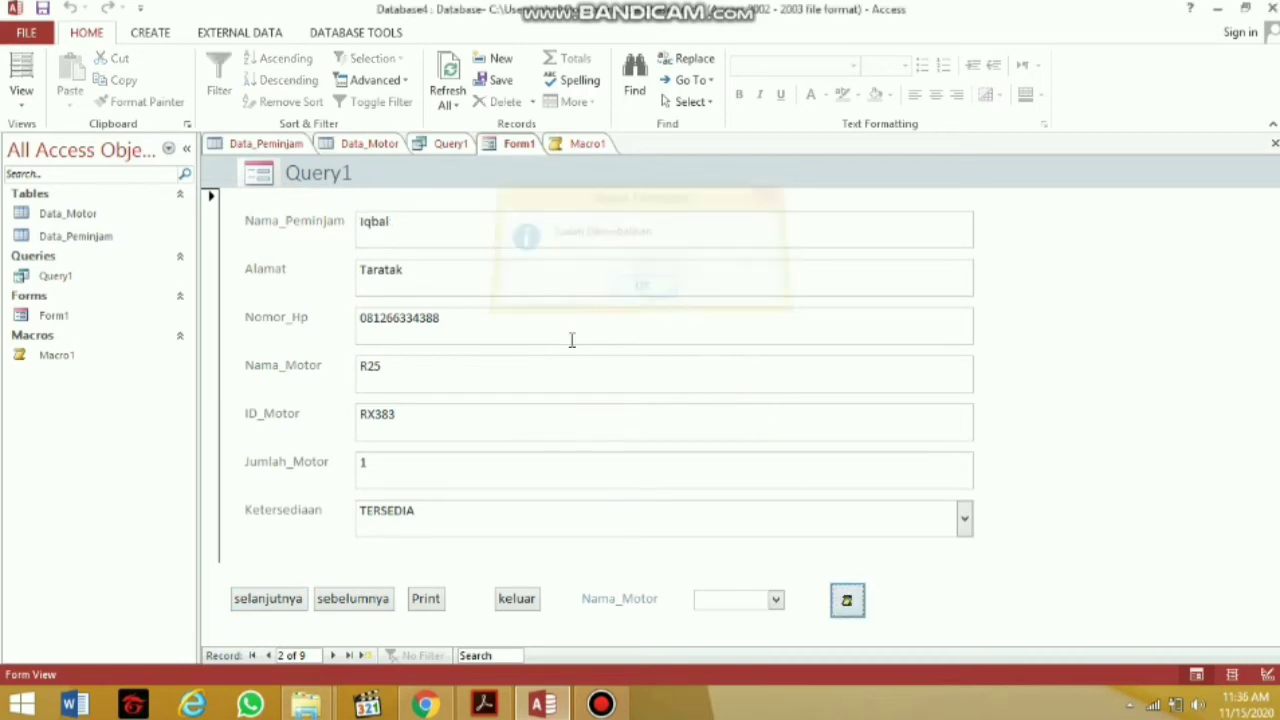
Check the borrowing status of the next three records, then open the Data_Peminjam datasheet
left_click(303, 597)
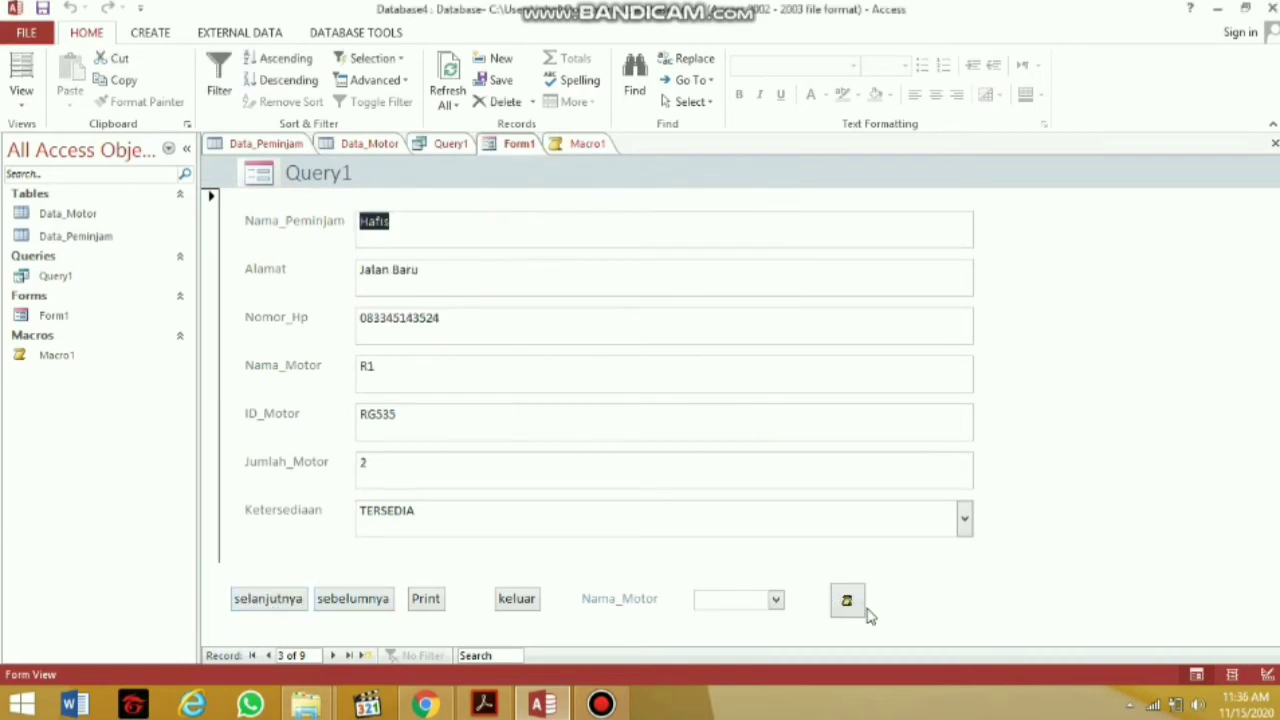
left_click(852, 606)
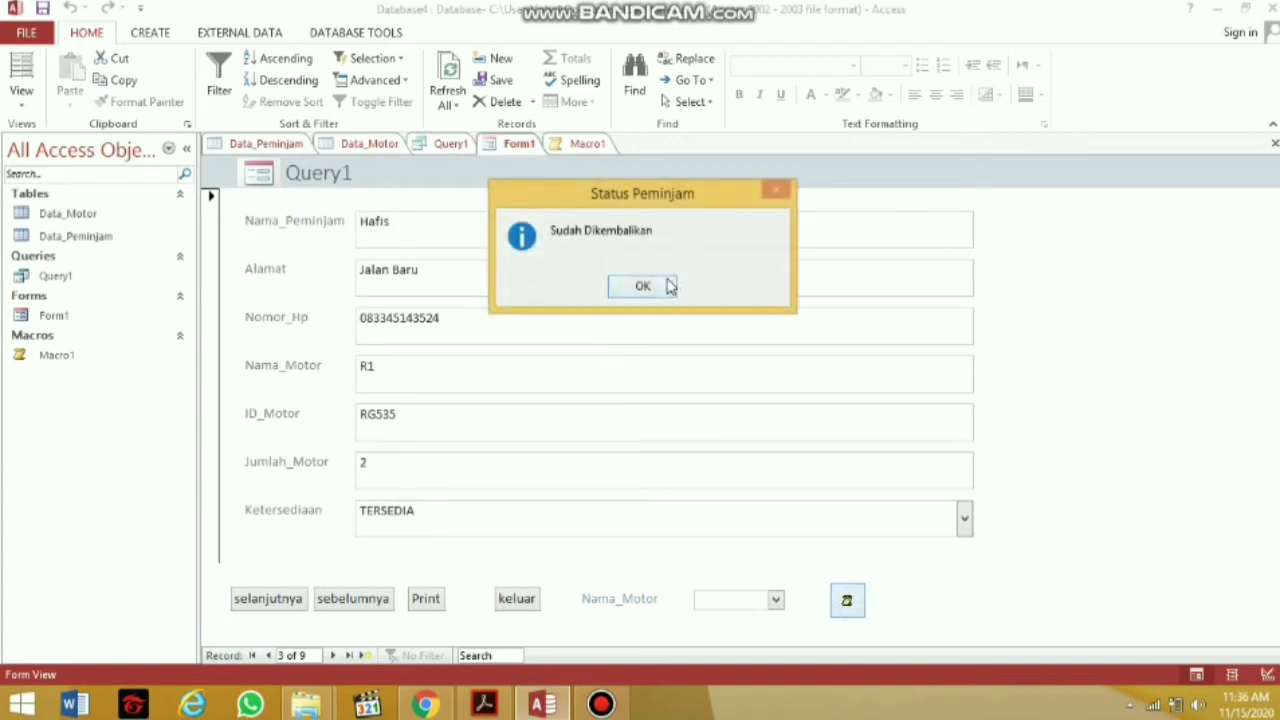
left_click(668, 284)
left_click(266, 606)
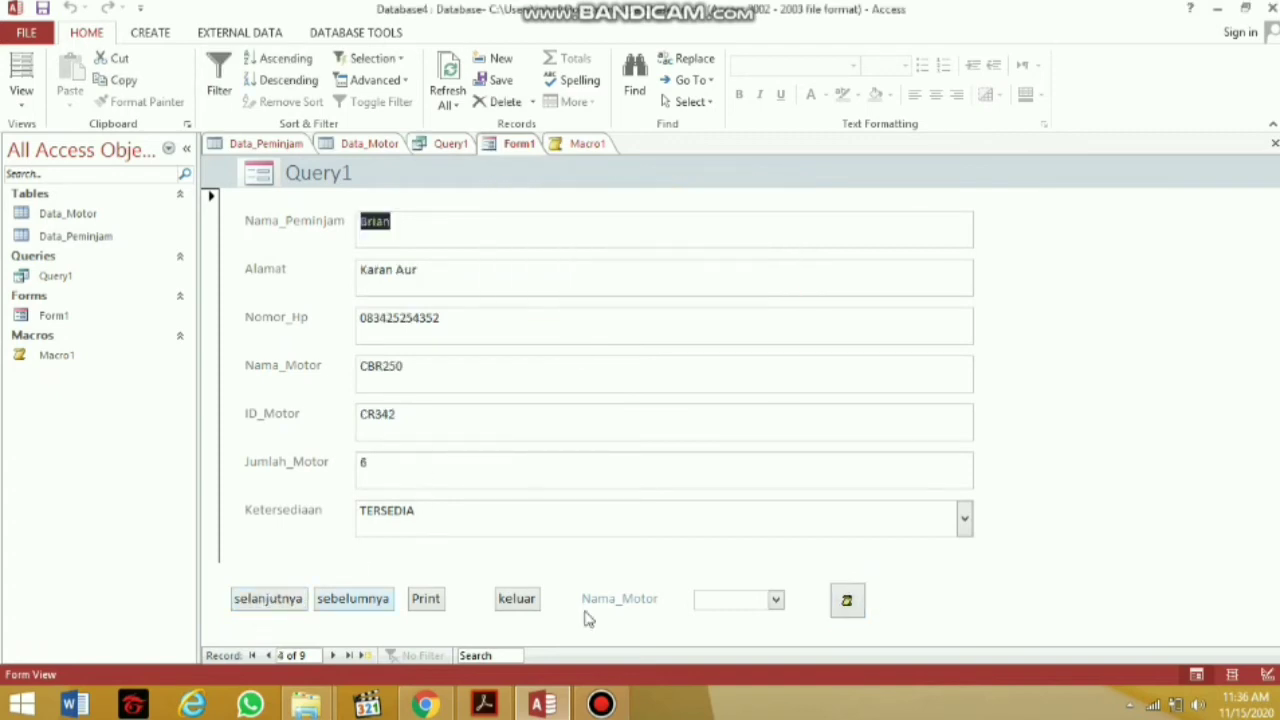
left_click(846, 604)
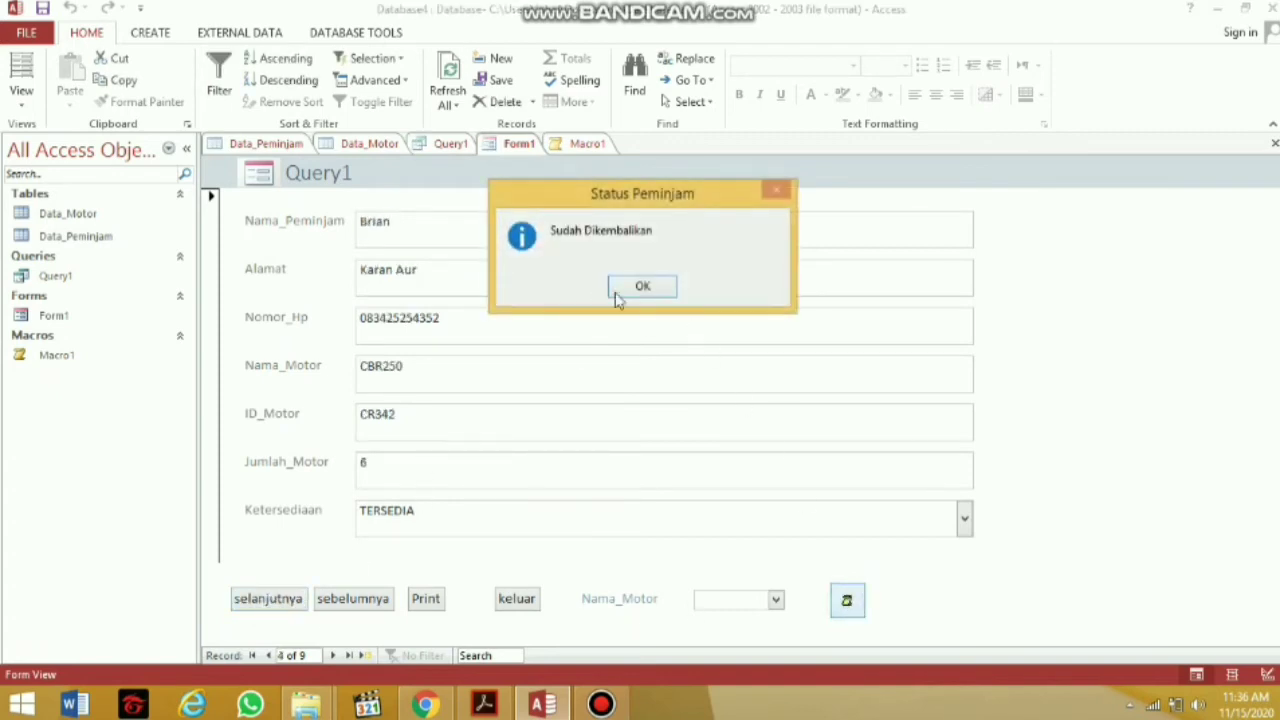
left_click(617, 286)
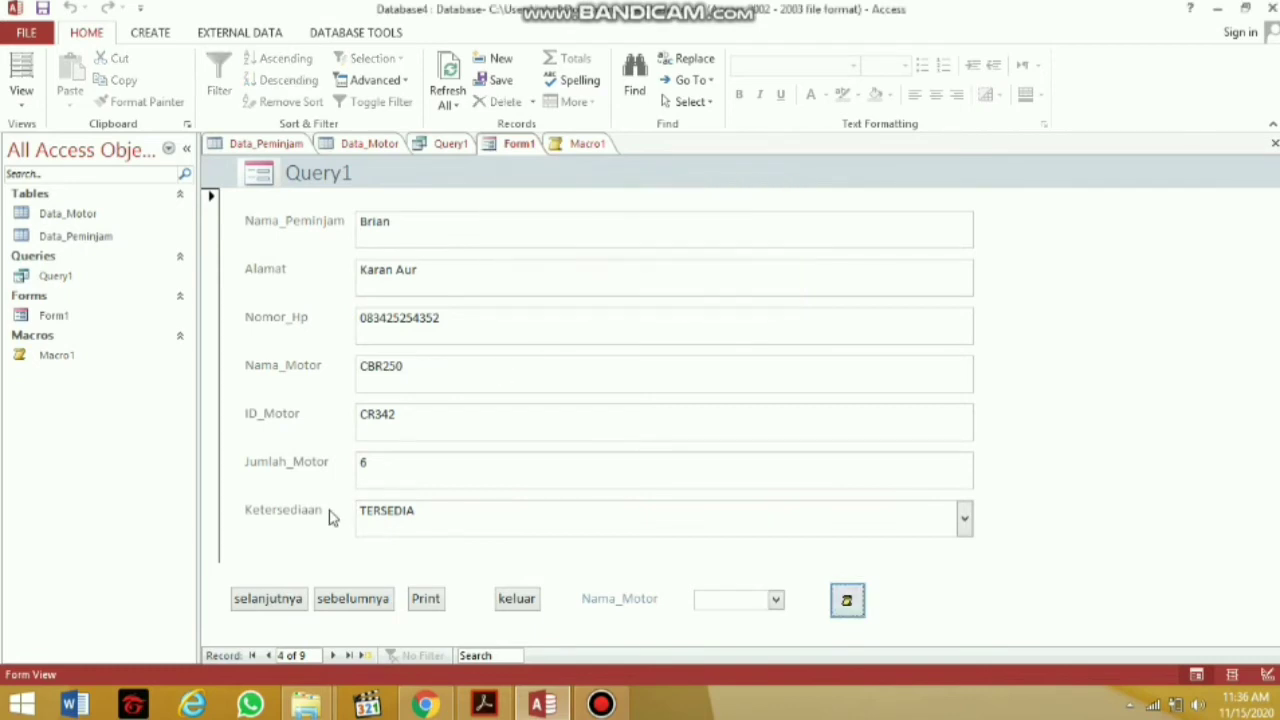
left_click(308, 596)
left_click(846, 600)
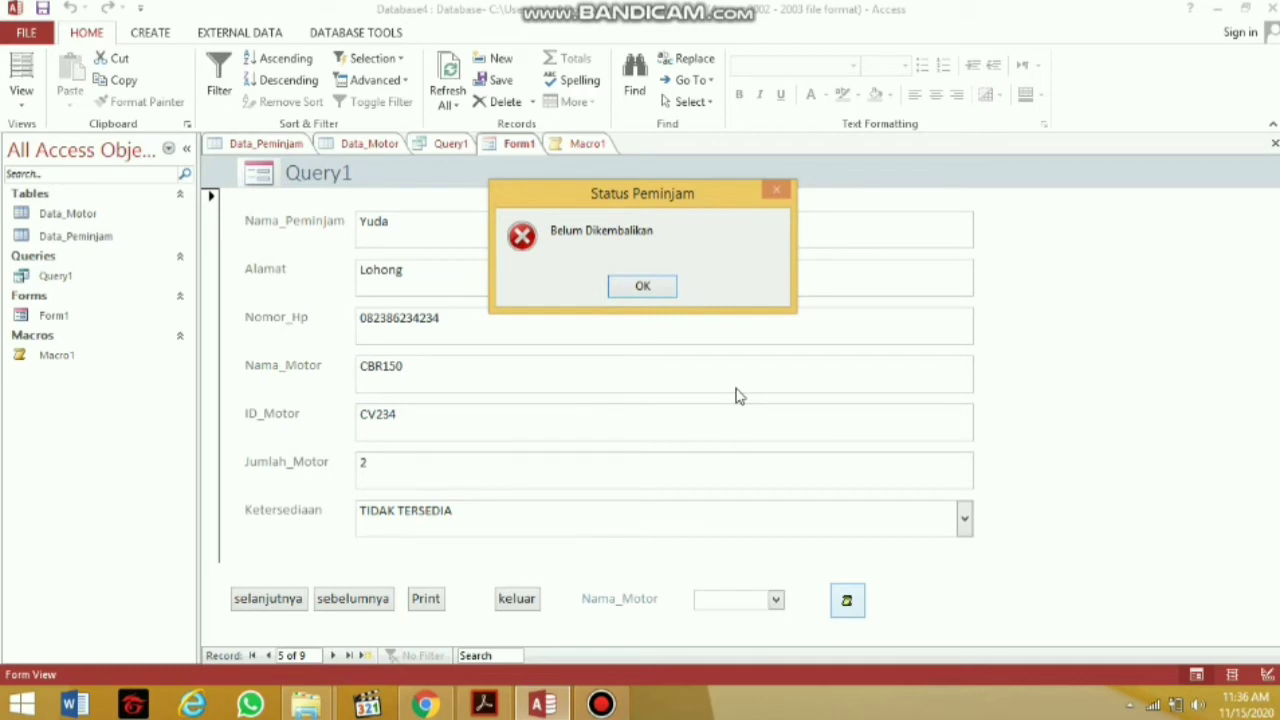
left_click(640, 287)
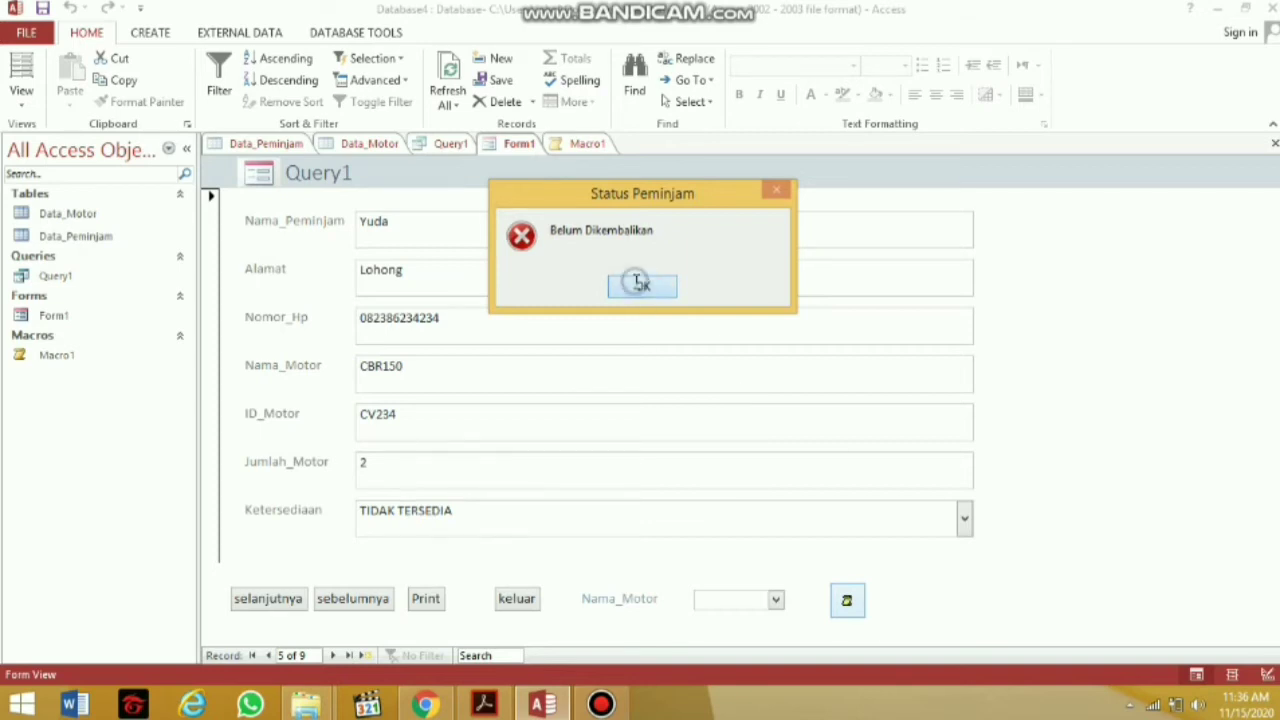
left_click(262, 145)
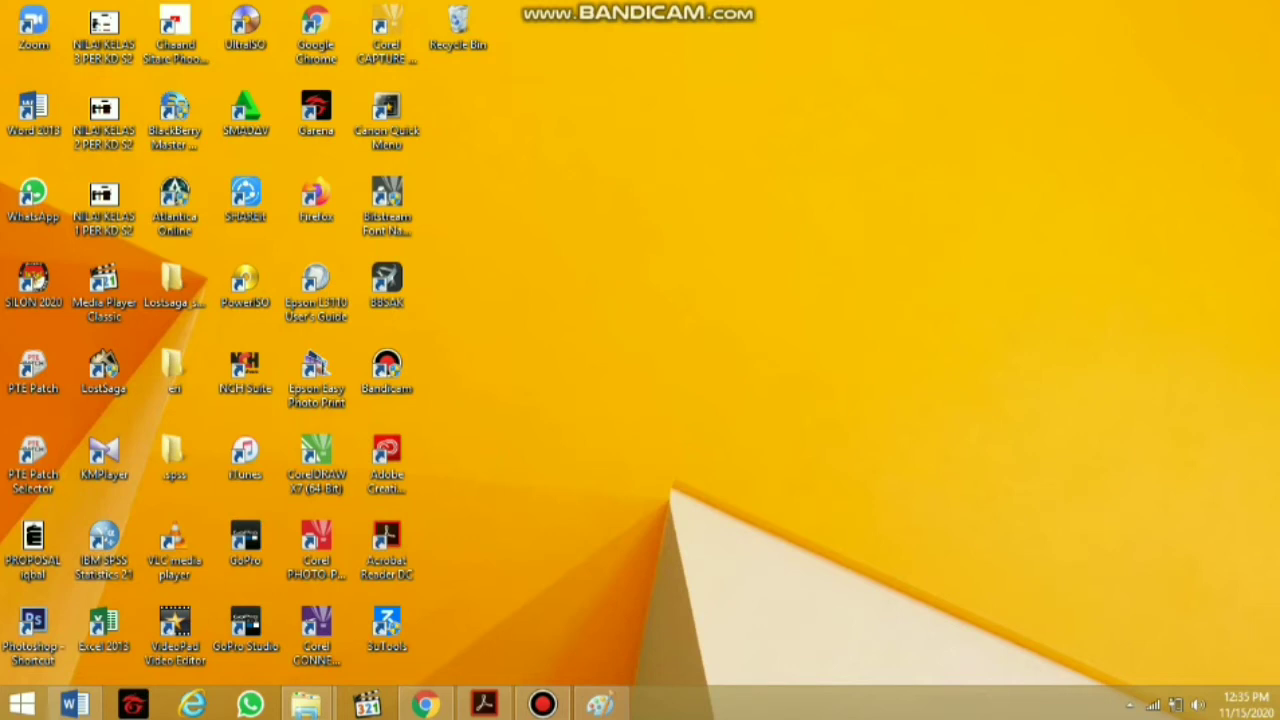
Search Windows for 'visual' and launch Microsoft Visual Basic 6.0
mouse_move(1278, 700)
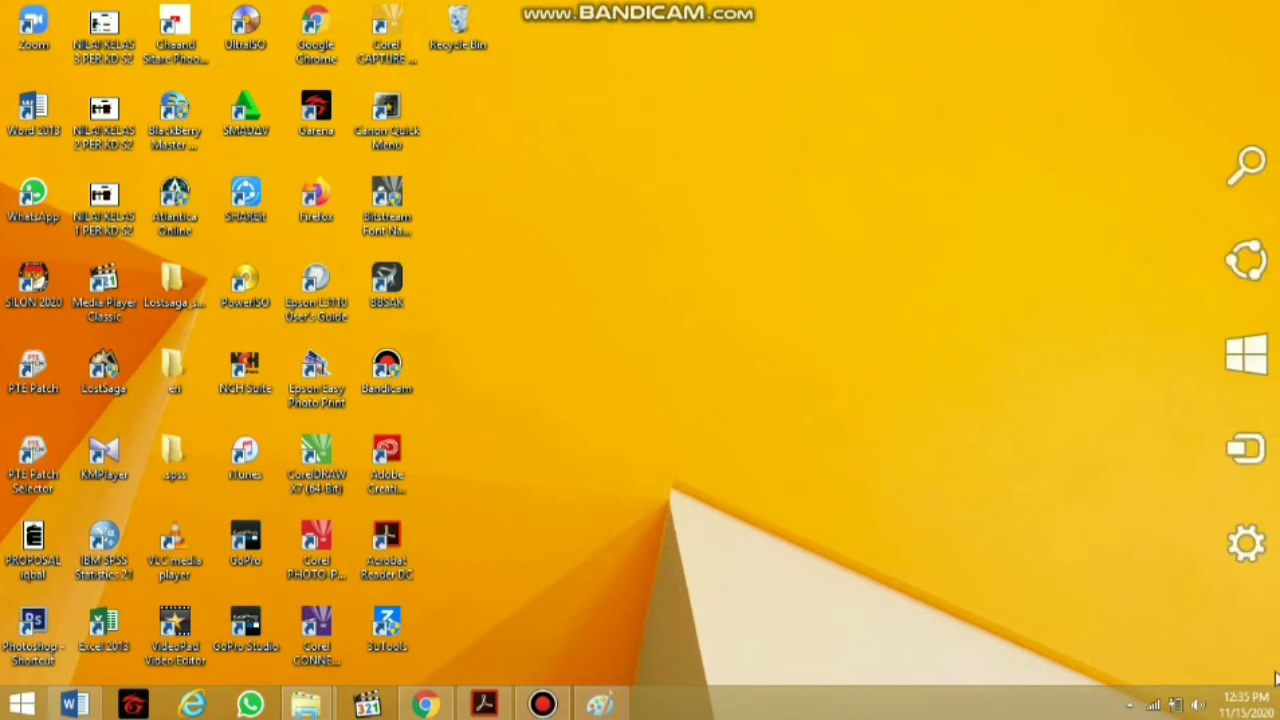
mouse_move(1270, 460)
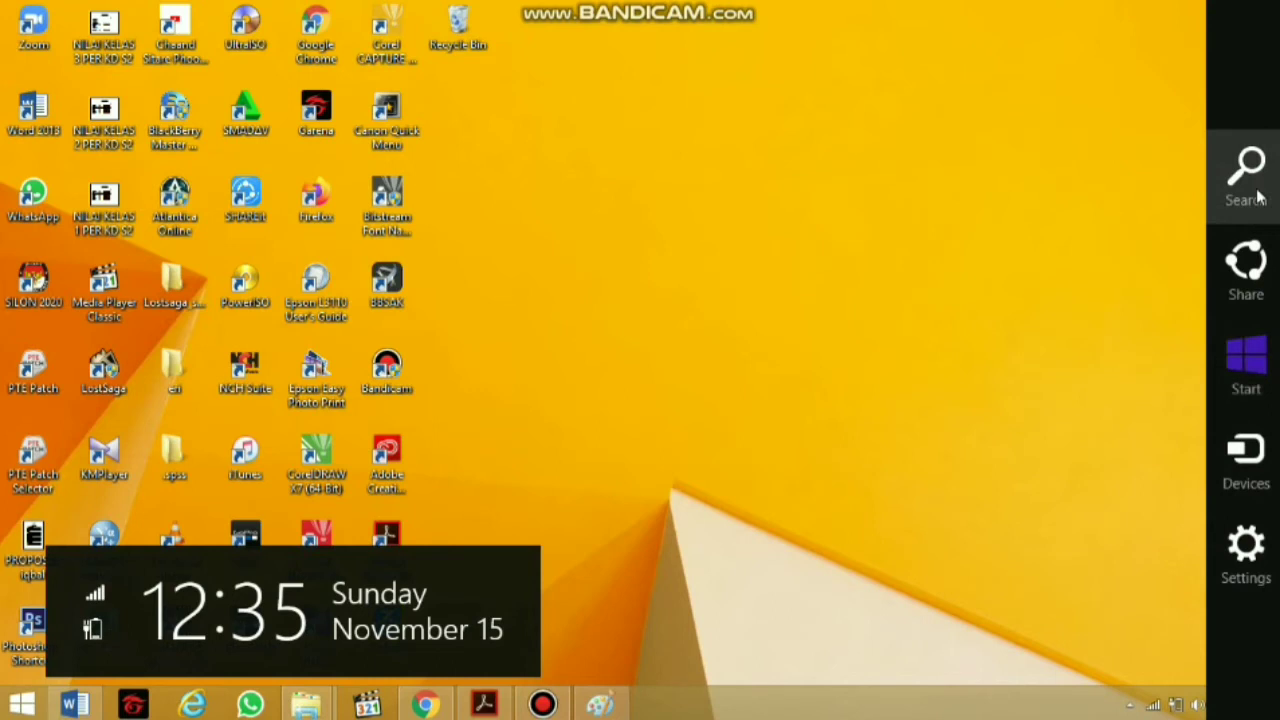
left_click(1250, 180)
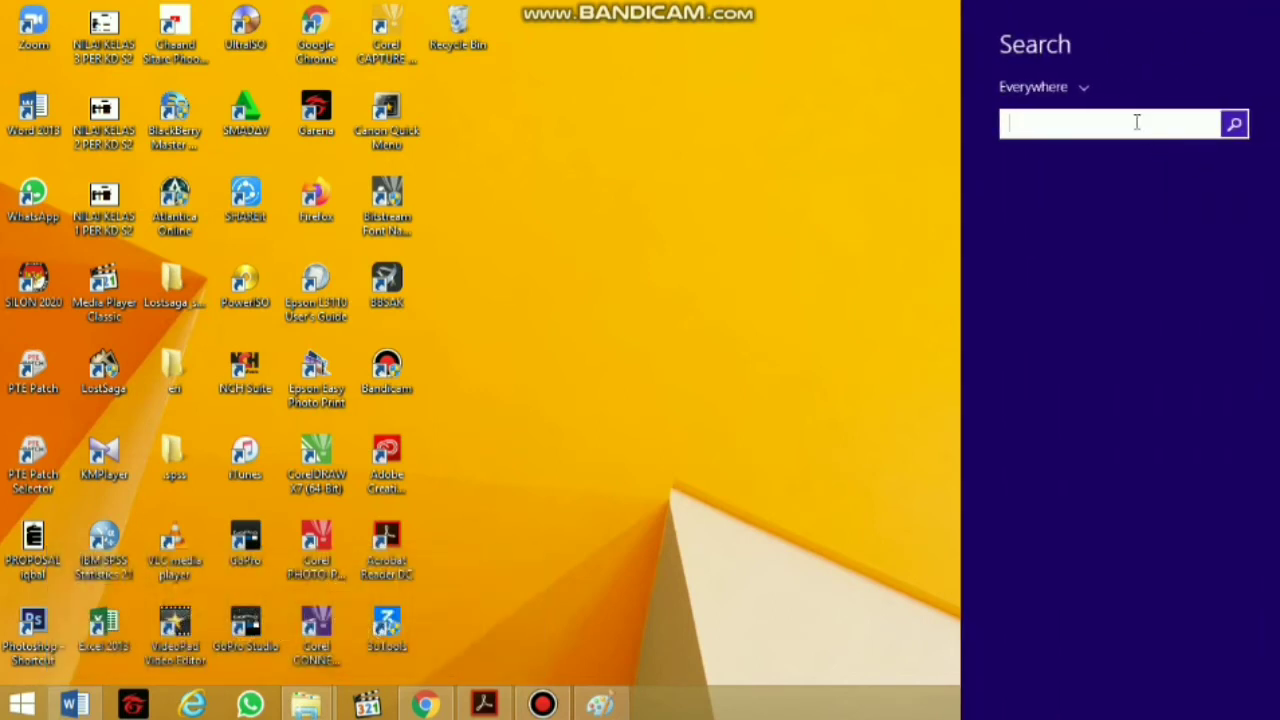
type("vis")
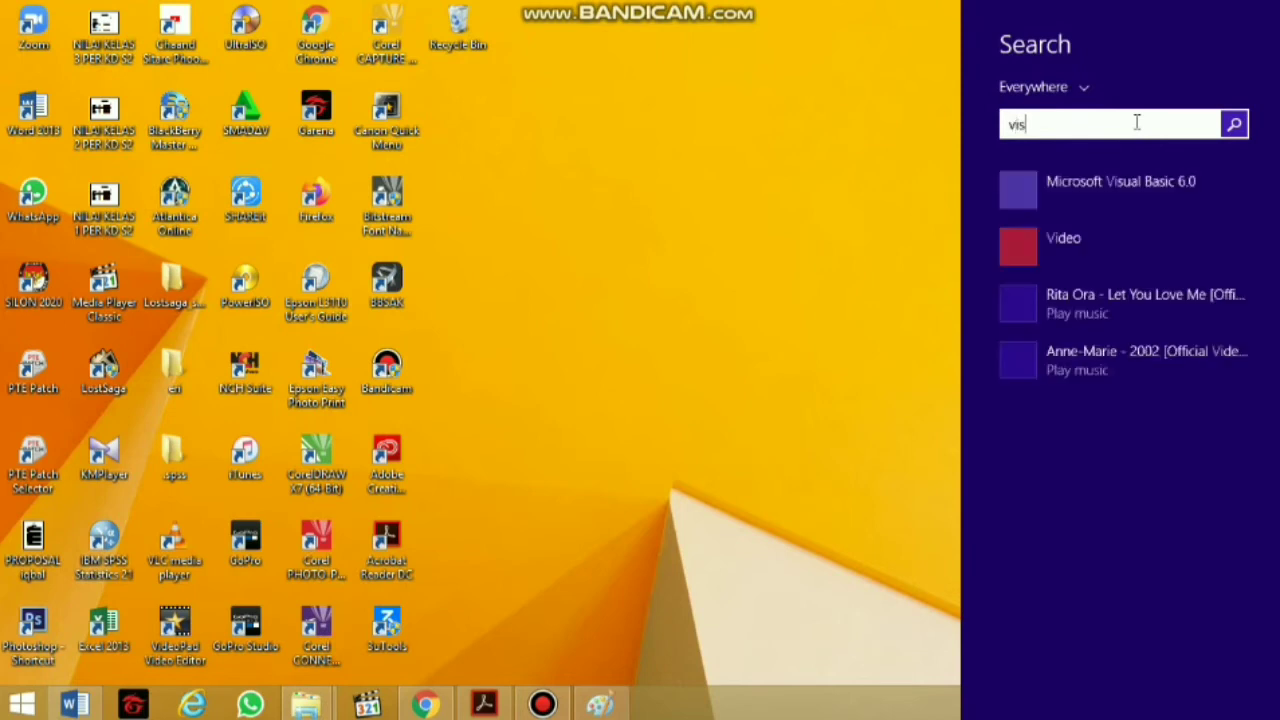
type("ual")
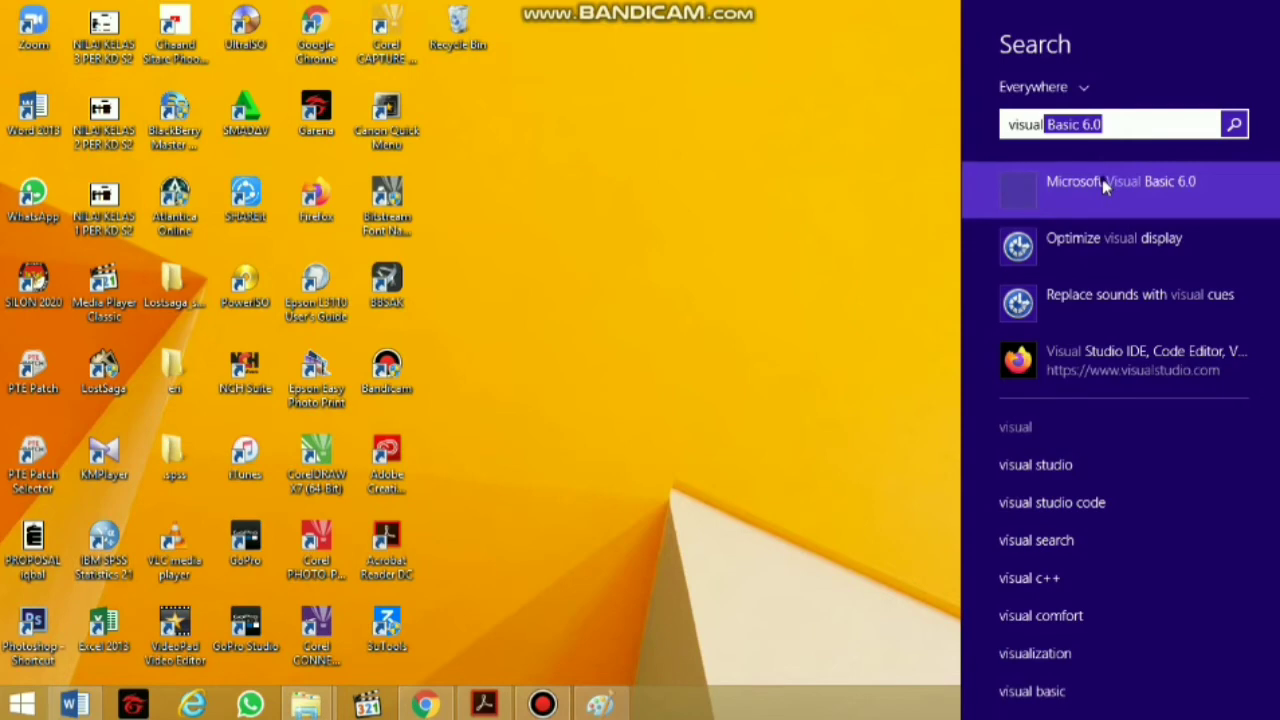
left_click(1102, 180)
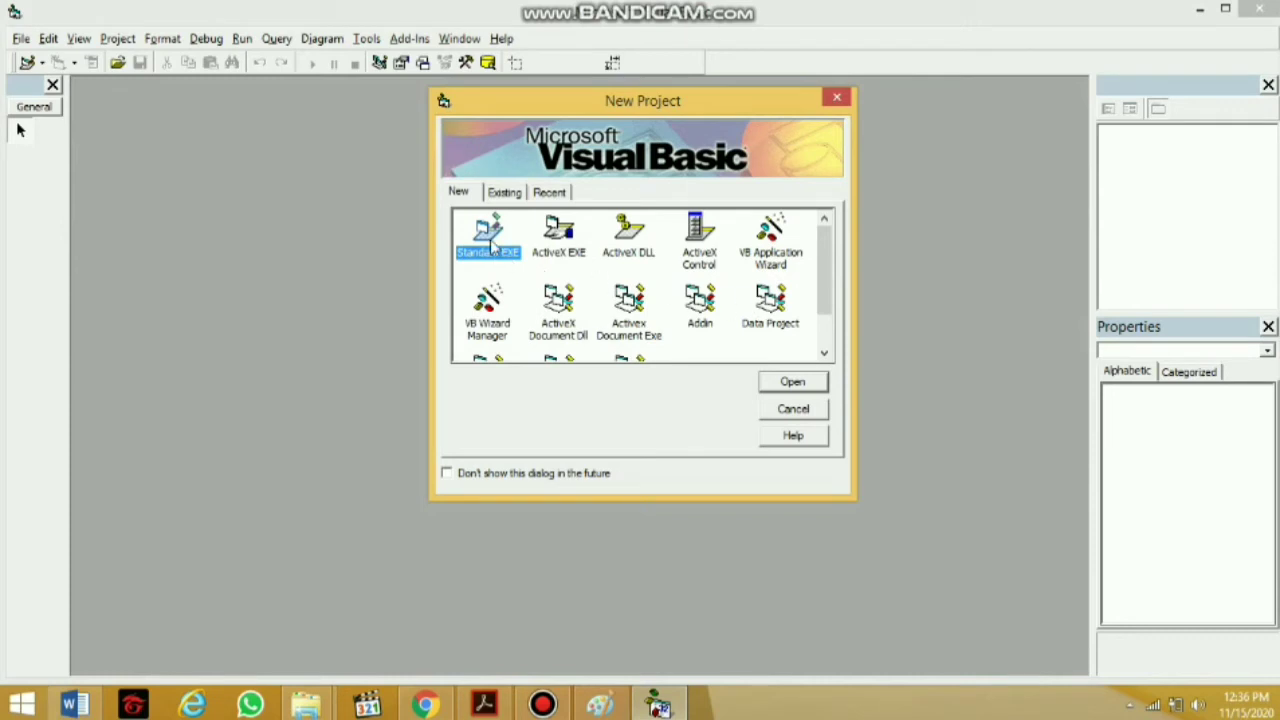
Start a Standard EXE project and enlarge the form designer window
left_click(776, 378)
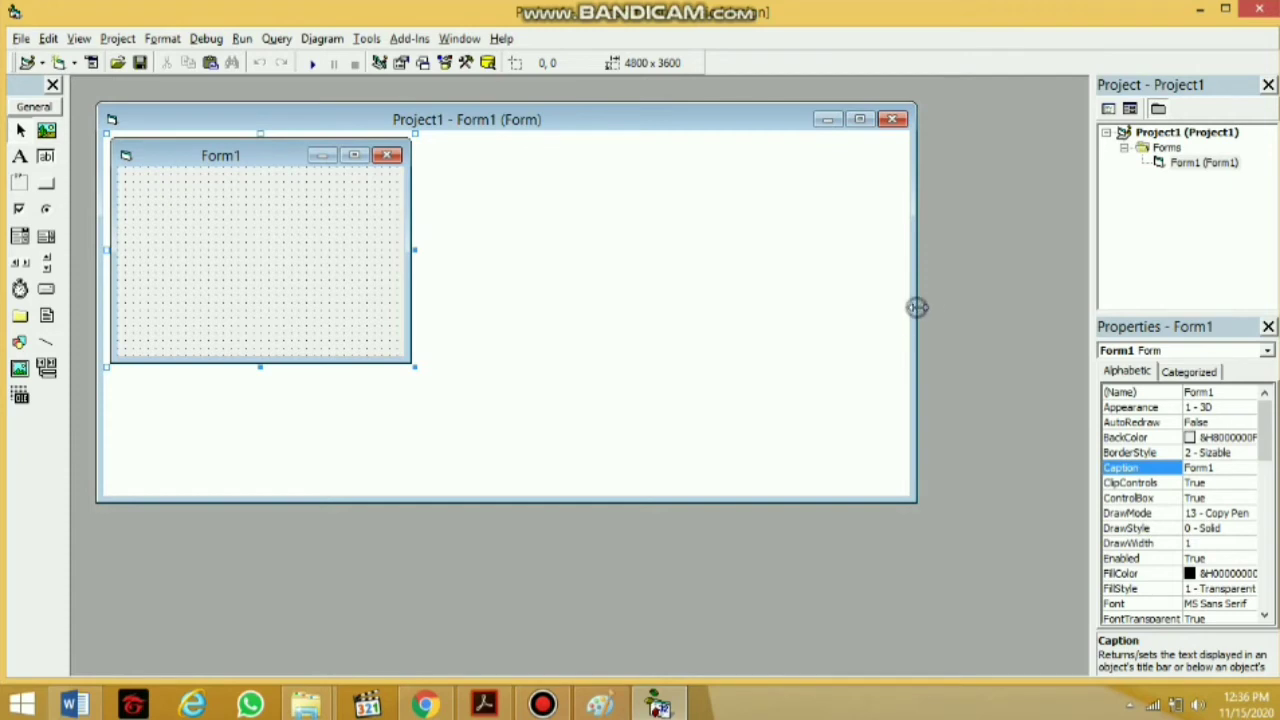
left_click_drag(917, 306, 1076, 318)
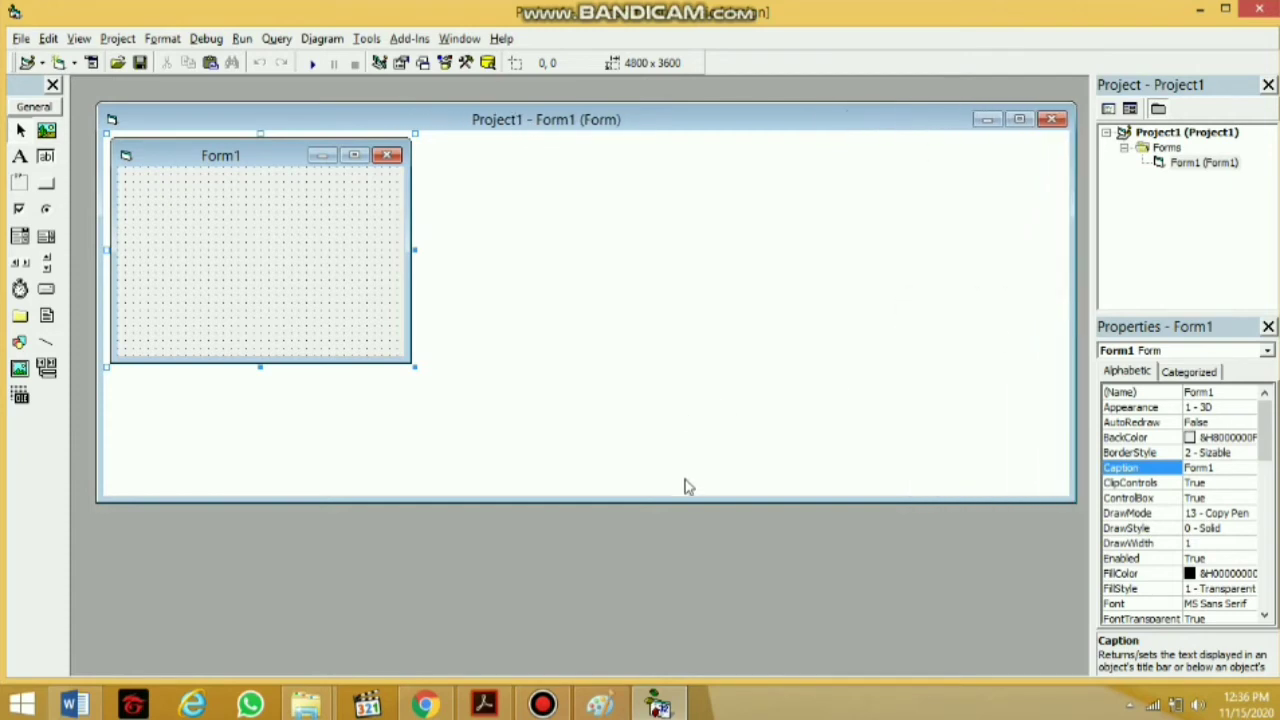
left_click_drag(689, 500, 698, 672)
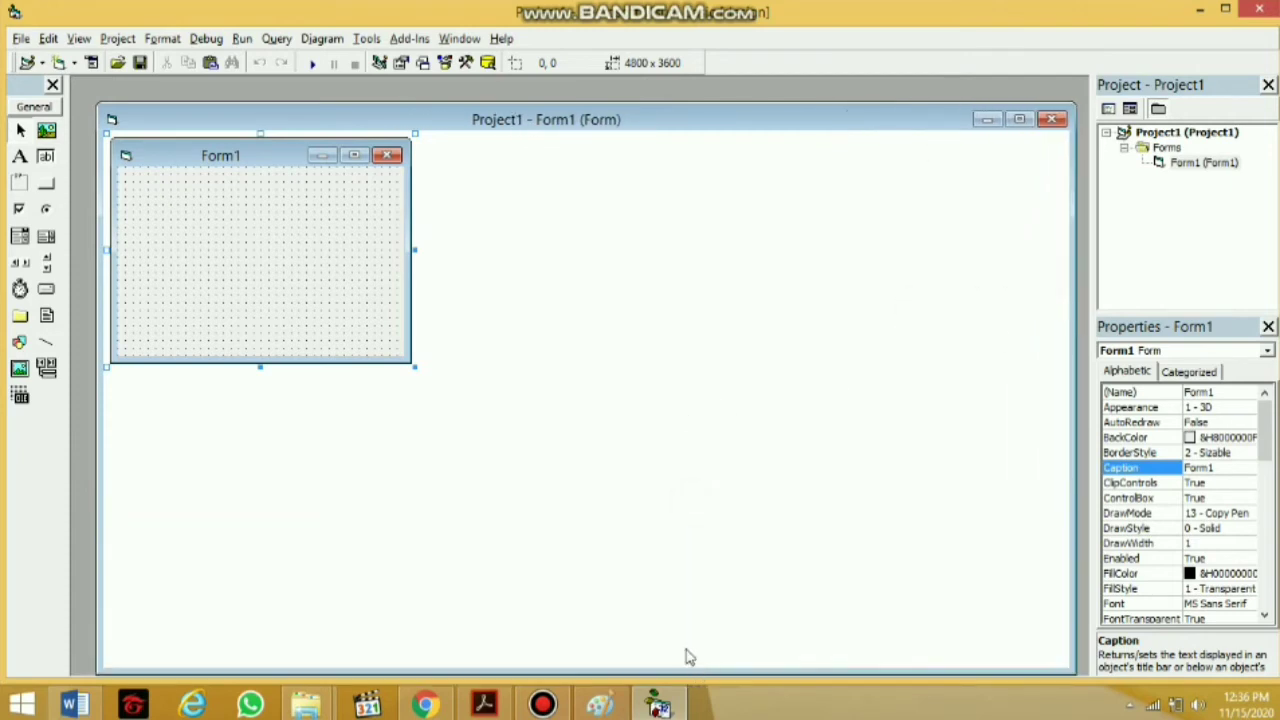
Resize Form1 to 14895 x 8355 by dragging its right and bottom handles
left_click_drag(414, 249, 612, 250)
left_click_drag(715, 255, 1050, 318)
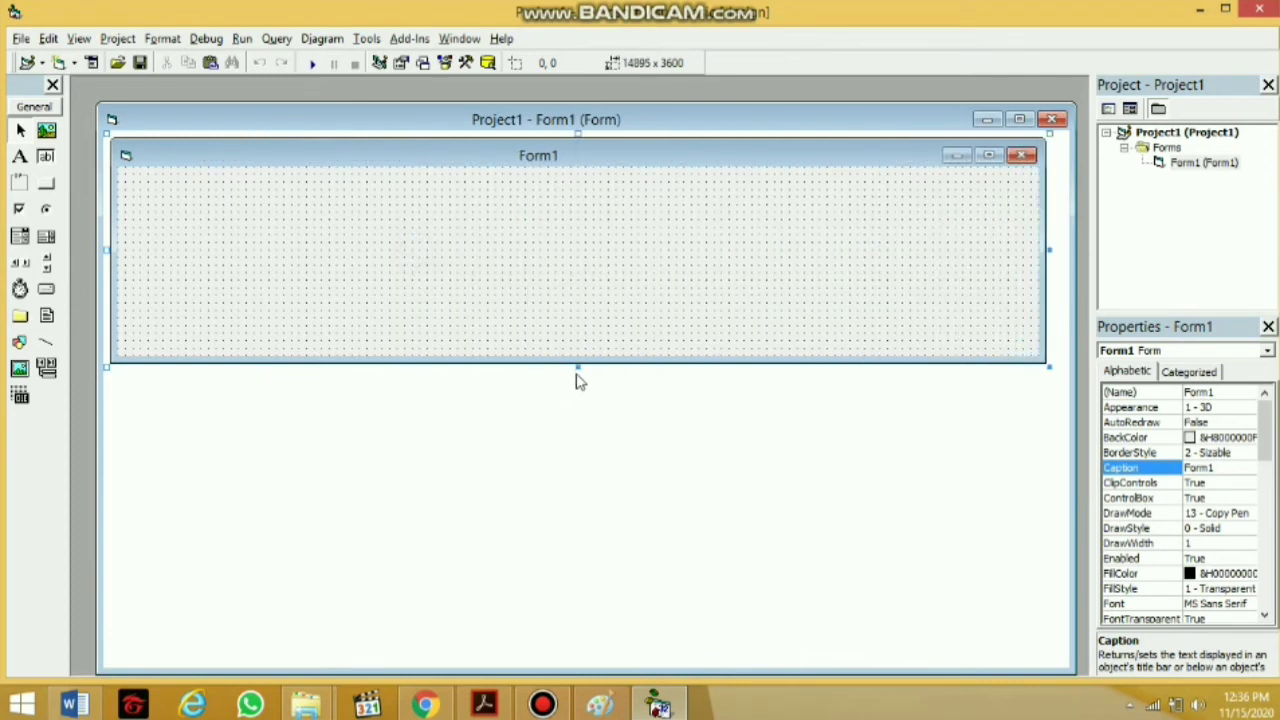
left_click_drag(580, 370, 600, 666)
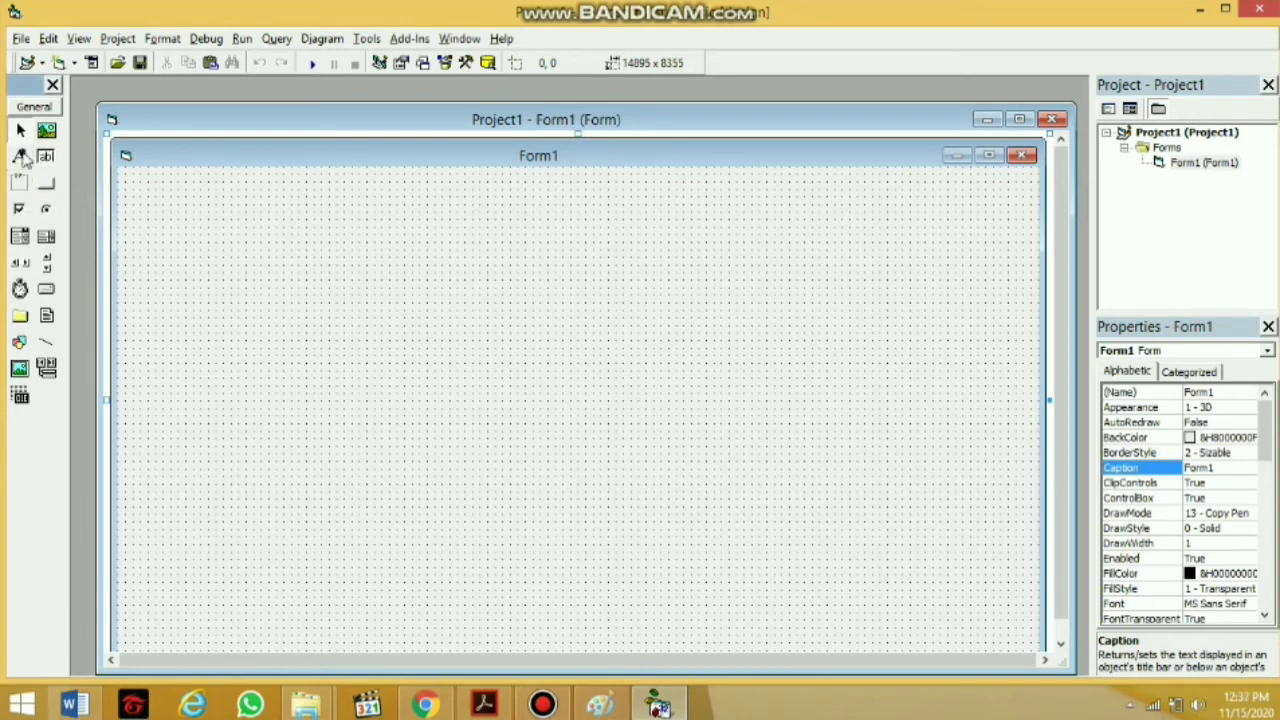
Draw Label1 near Form1's top-left corner and clear its Caption
left_click(21, 158)
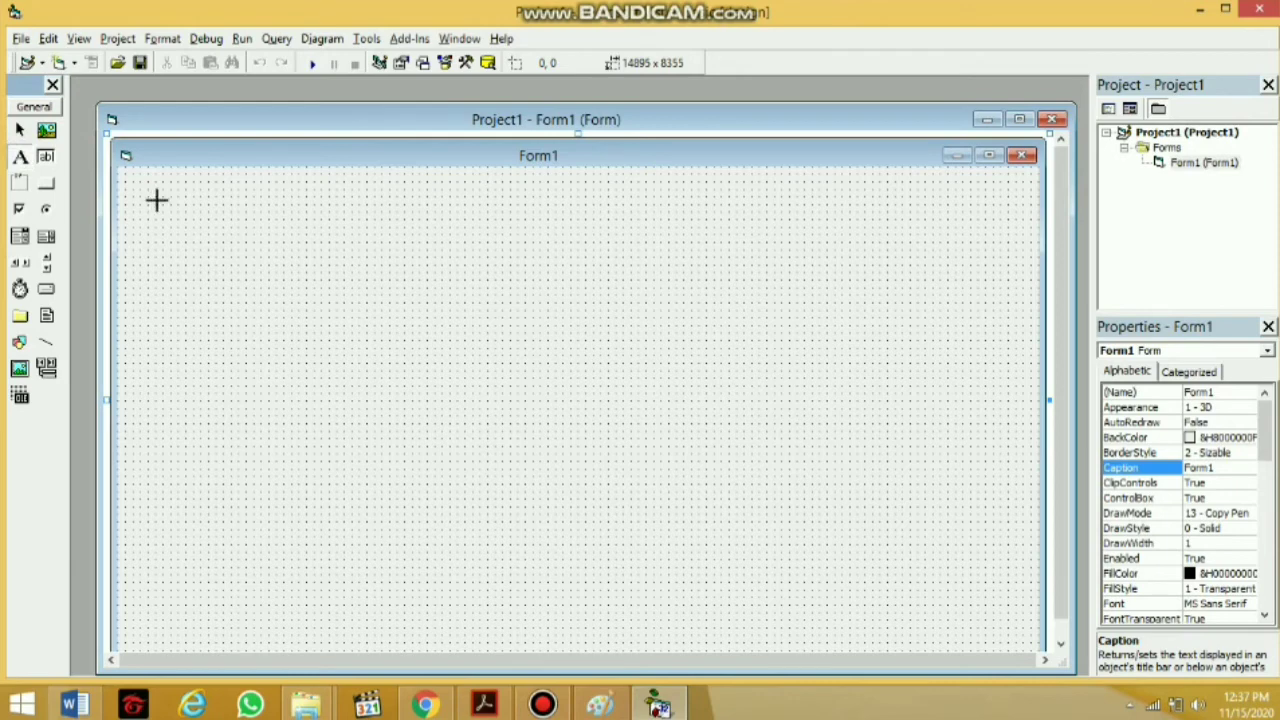
left_click(156, 200)
left_click_drag(219, 207, 258, 223)
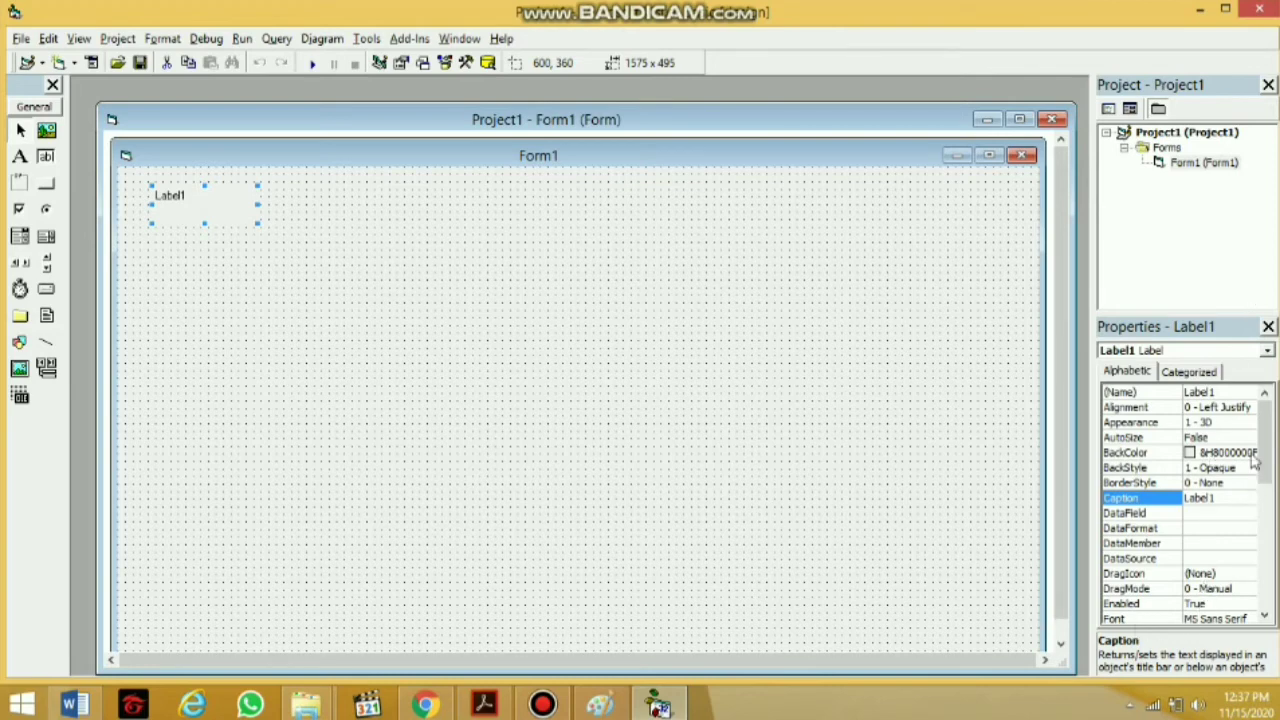
left_click(1221, 497)
key("BackSpace")
key("BackSpace")
key("BackSpace")
key("BackSpace")
key("BackSpace")
key("BackSpace")
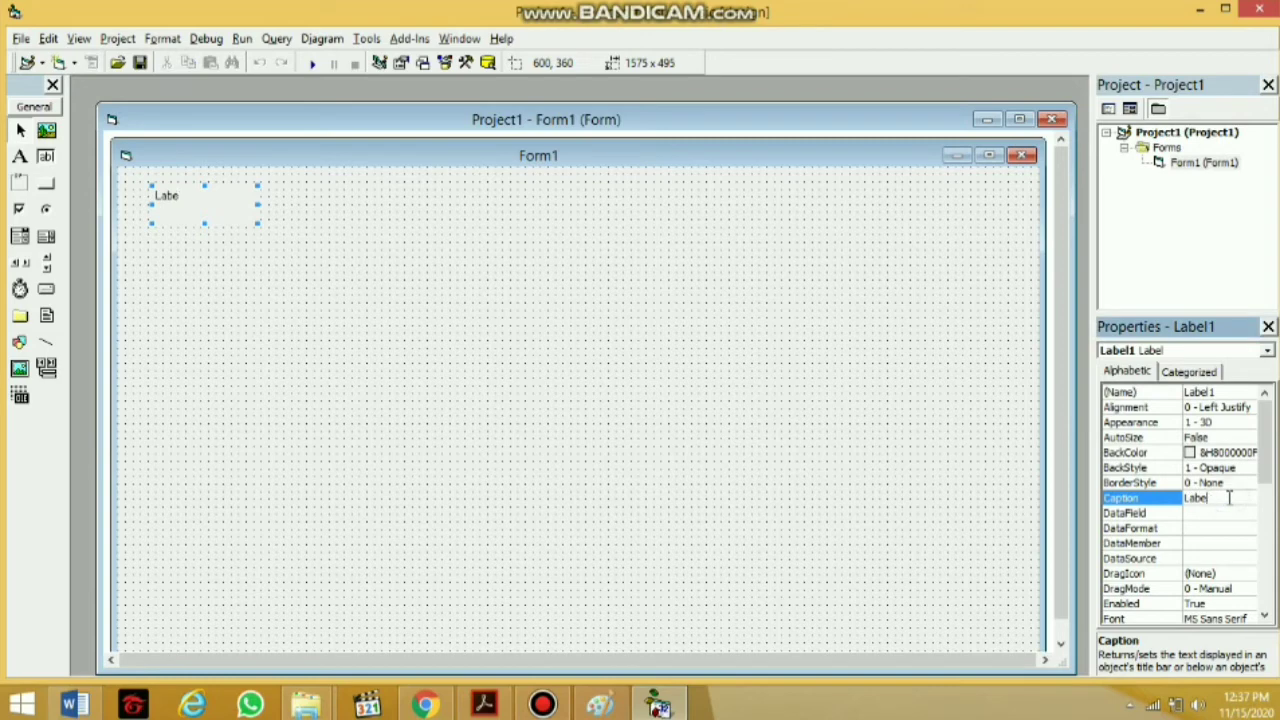